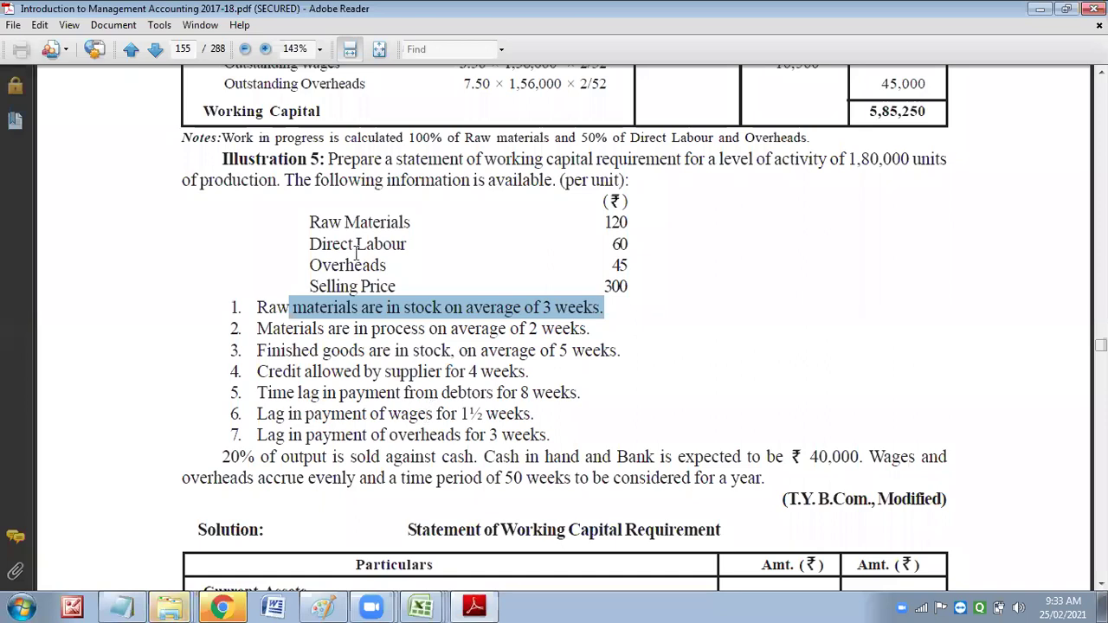
Switch to the Vertical Statement & Ratios workbook in Excel and enter the title "Statement for estimated working capital for" in cell B2 of the working Capital sheet.
drag(397, 161, 936, 170)
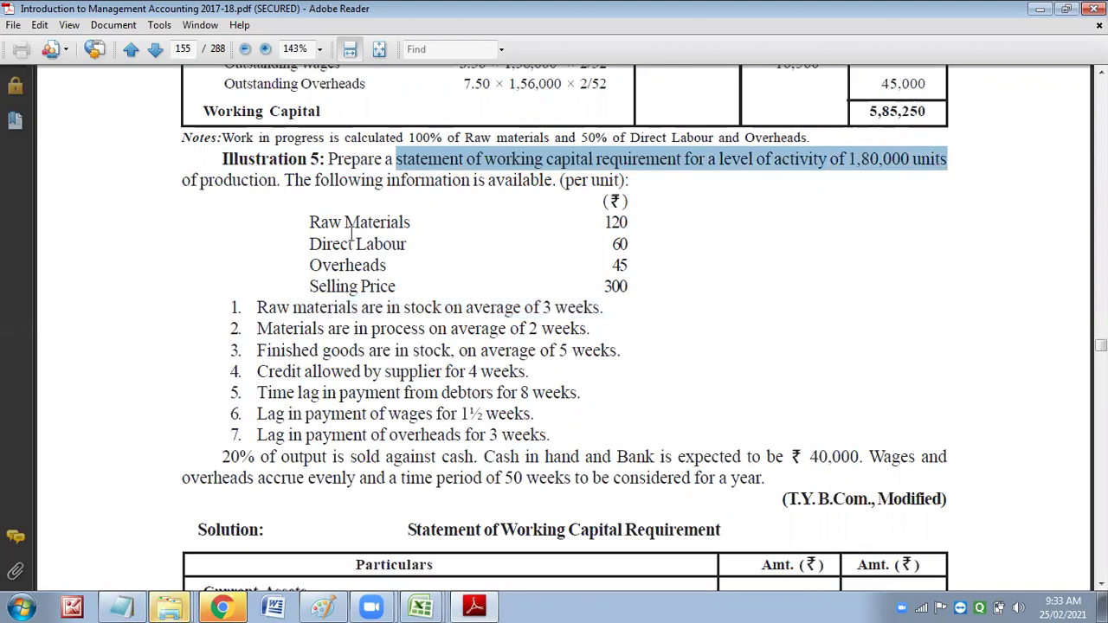
click(422, 607)
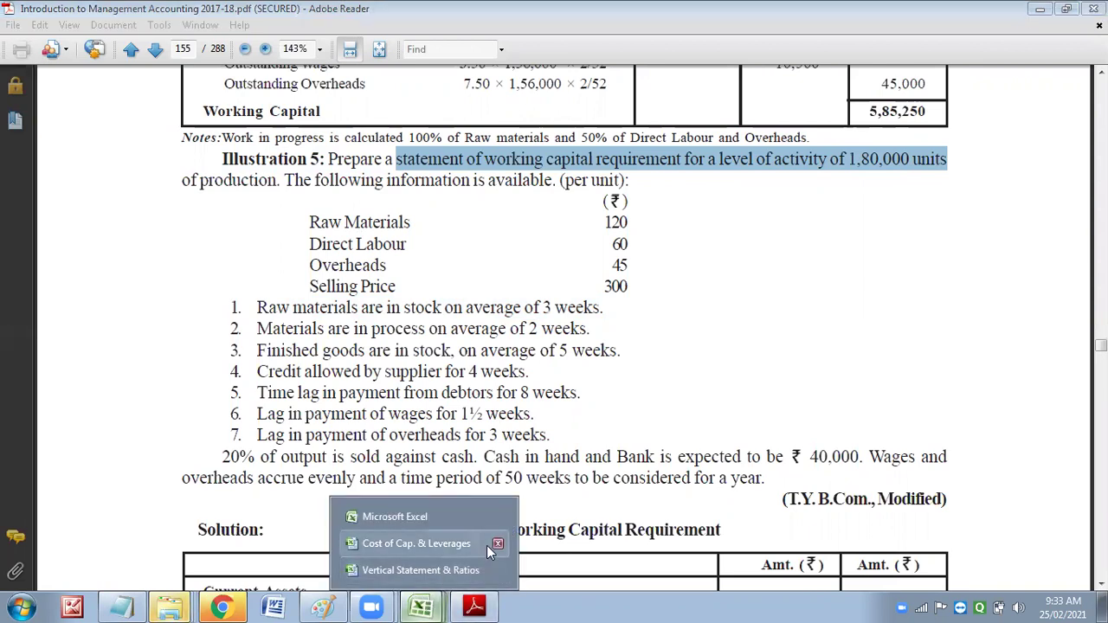
click(446, 568)
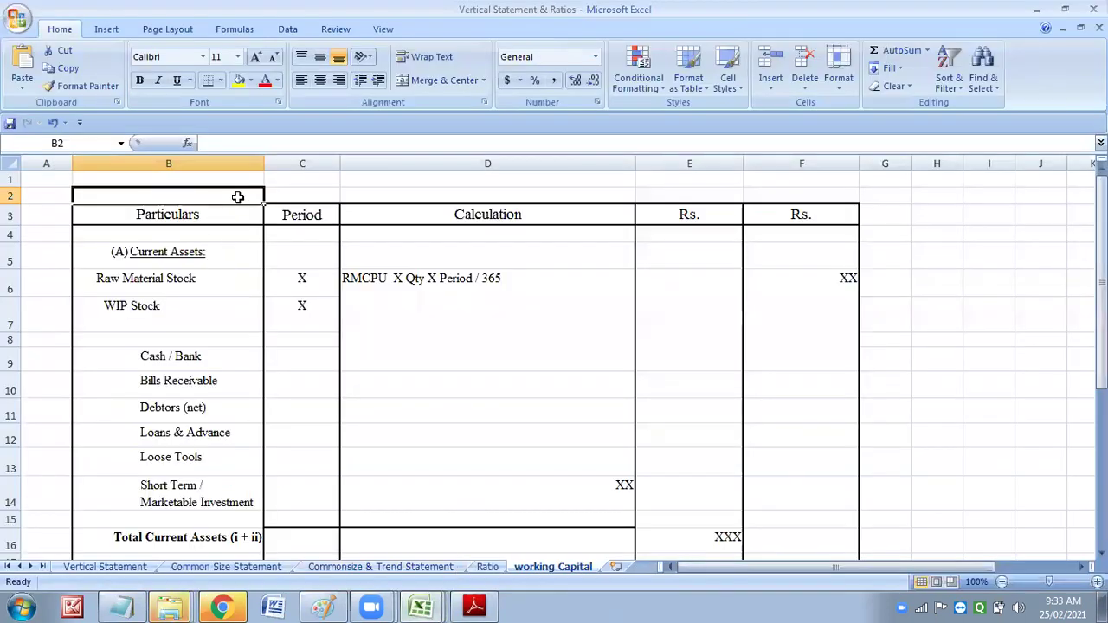
text(Srt)
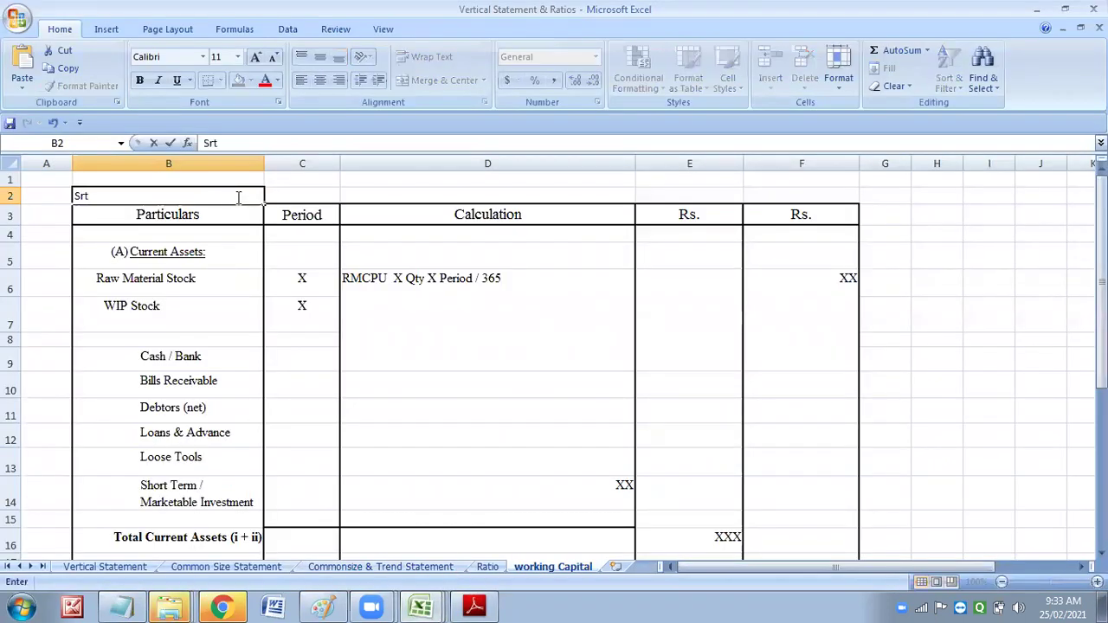
key(BackSpace)
key(BackSpace)
text(tatement for estimat)
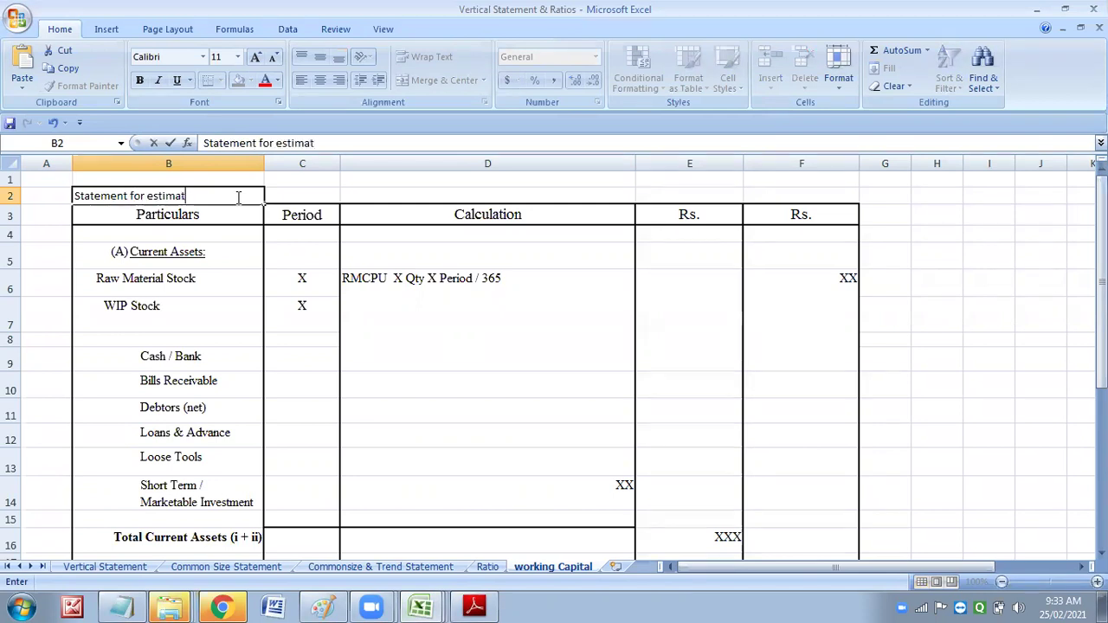
text(ed workin)
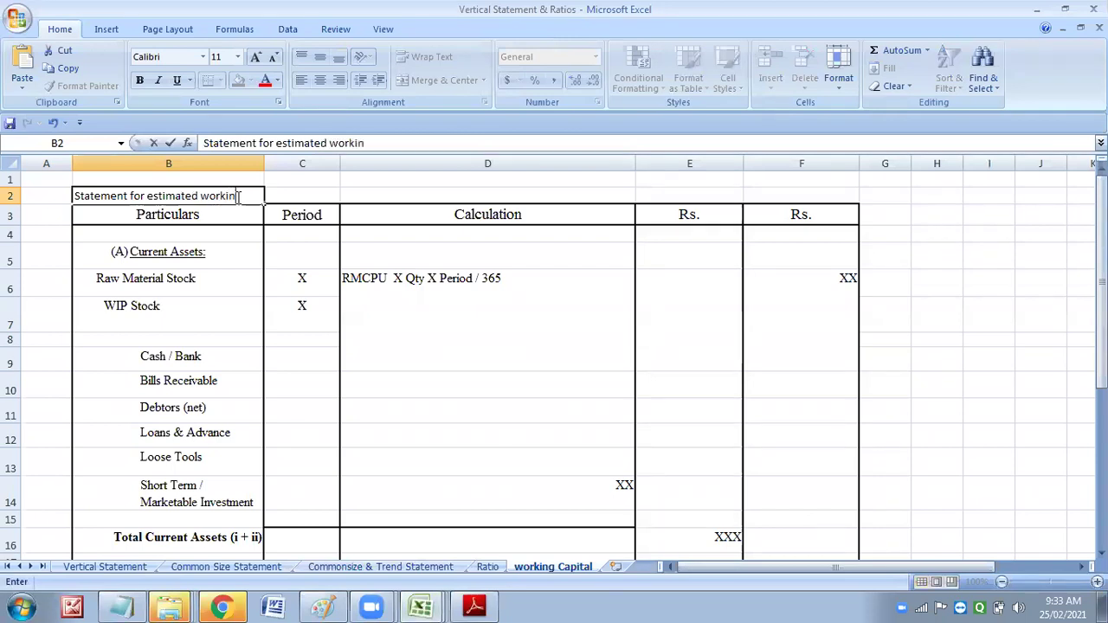
text(g capital for)
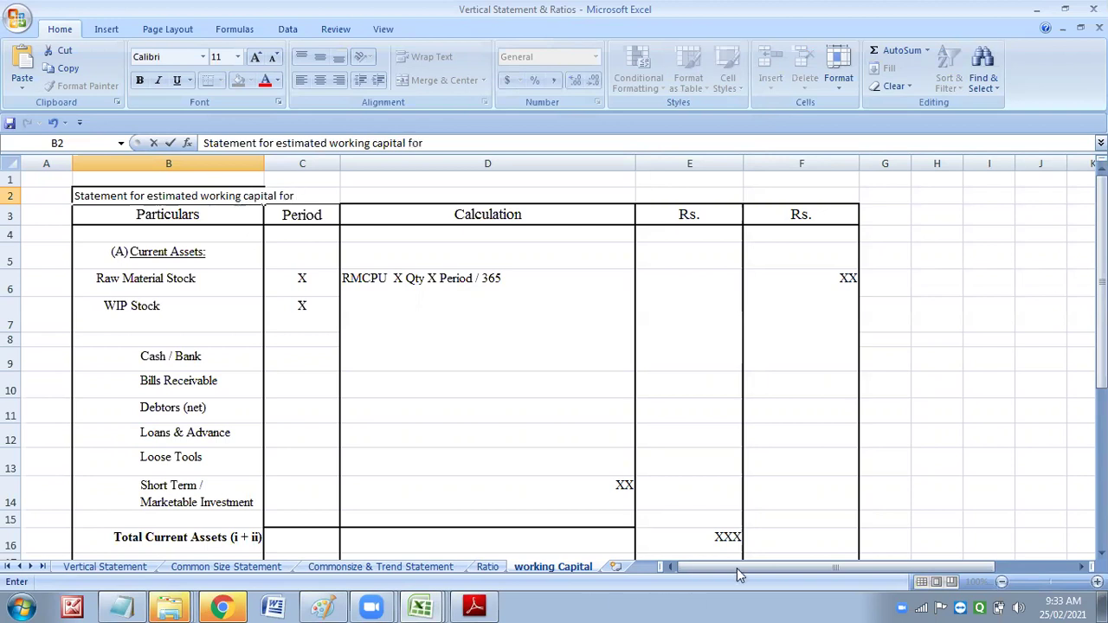
Switch to the textbook PDF in Adobe Reader and look back from Illustration 5 through the earlier working capital problems up to Illustration 3.
click(478, 606)
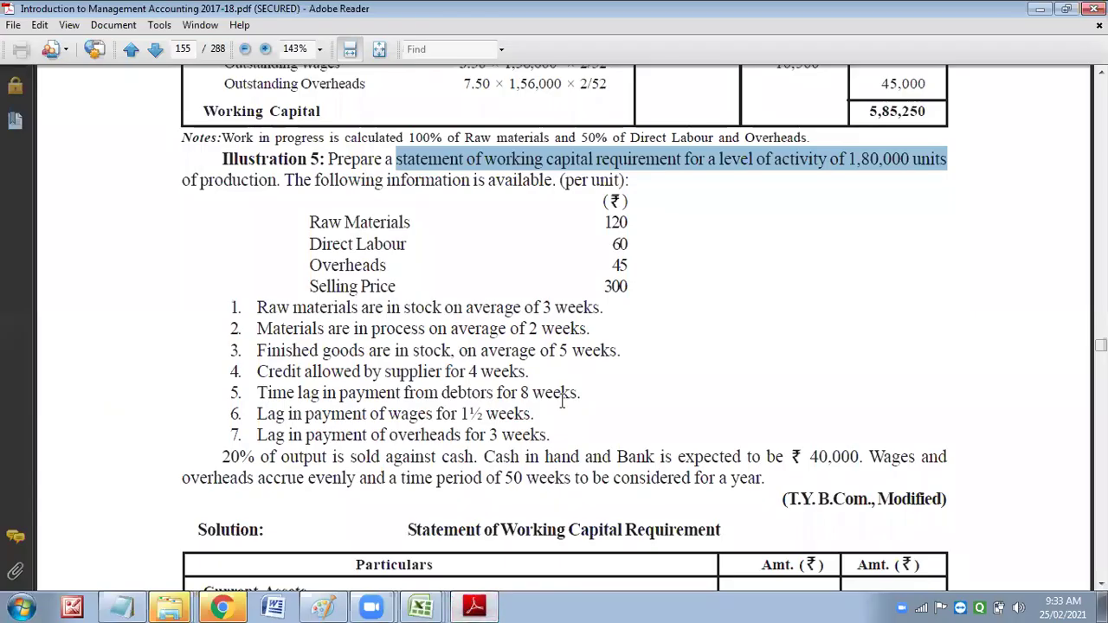
scroll(562, 407, up, 15)
scroll(562, 398, up, 10)
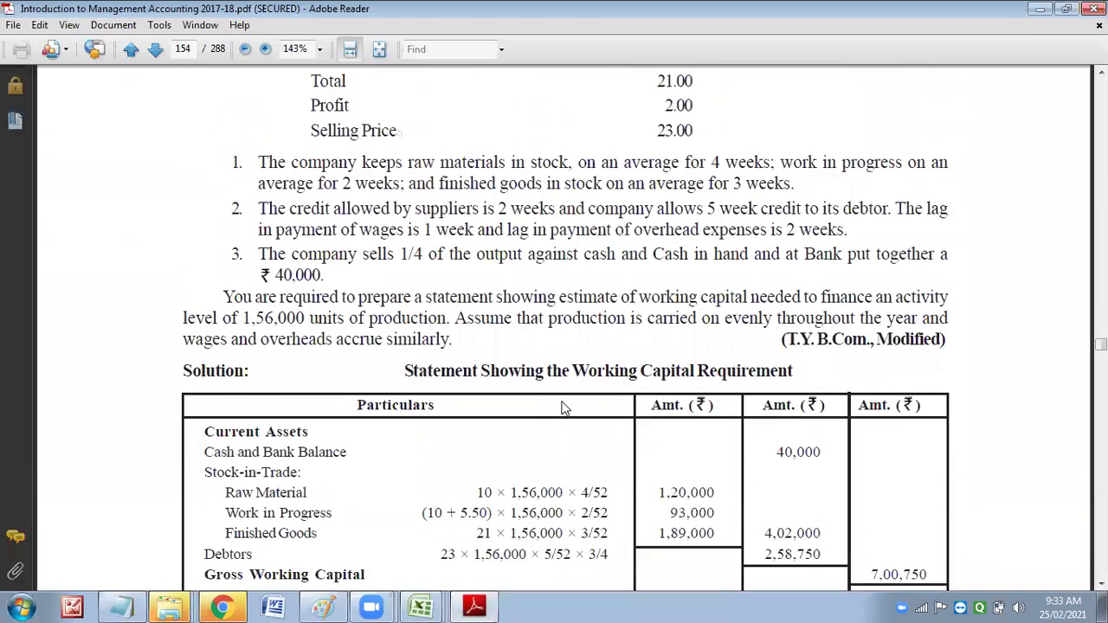
scroll(564, 402, up, 12)
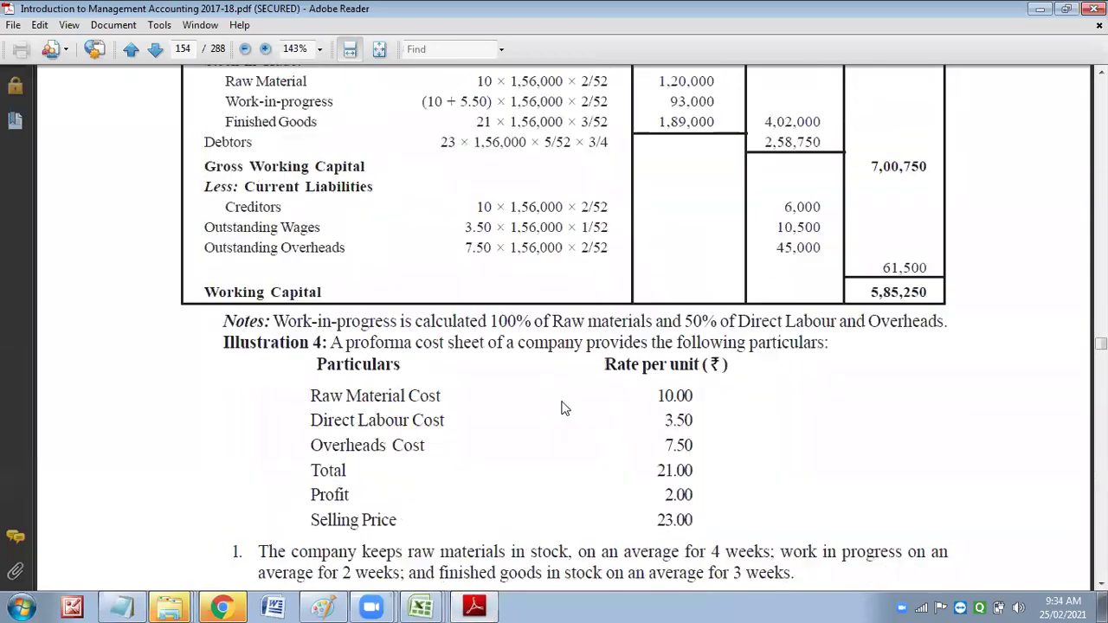
scroll(562, 408, up, 10)
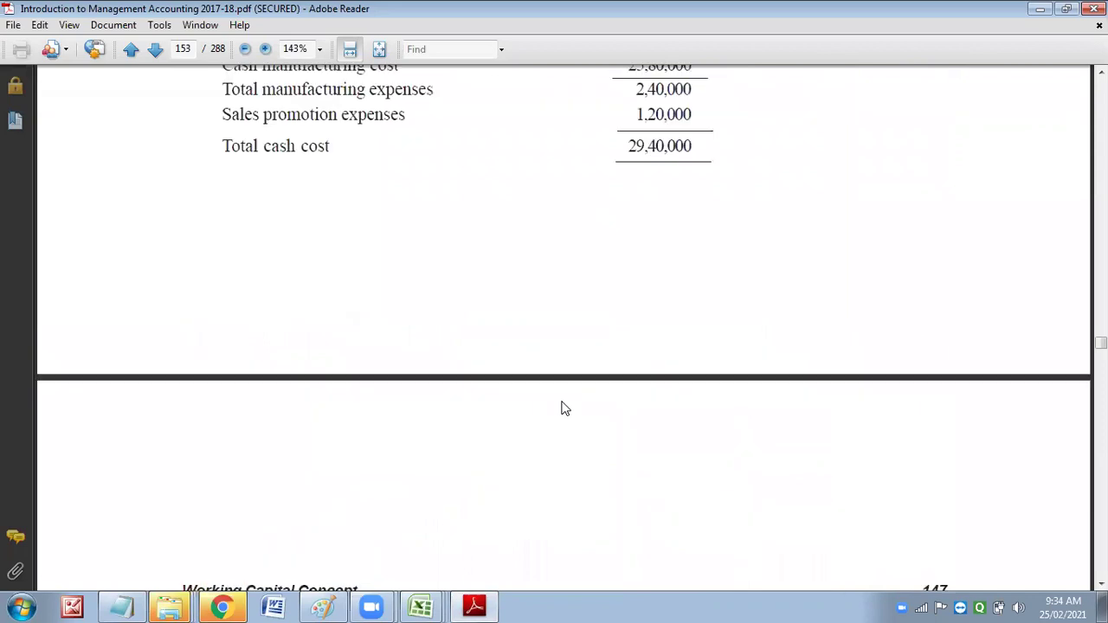
scroll(561, 407, up, 12)
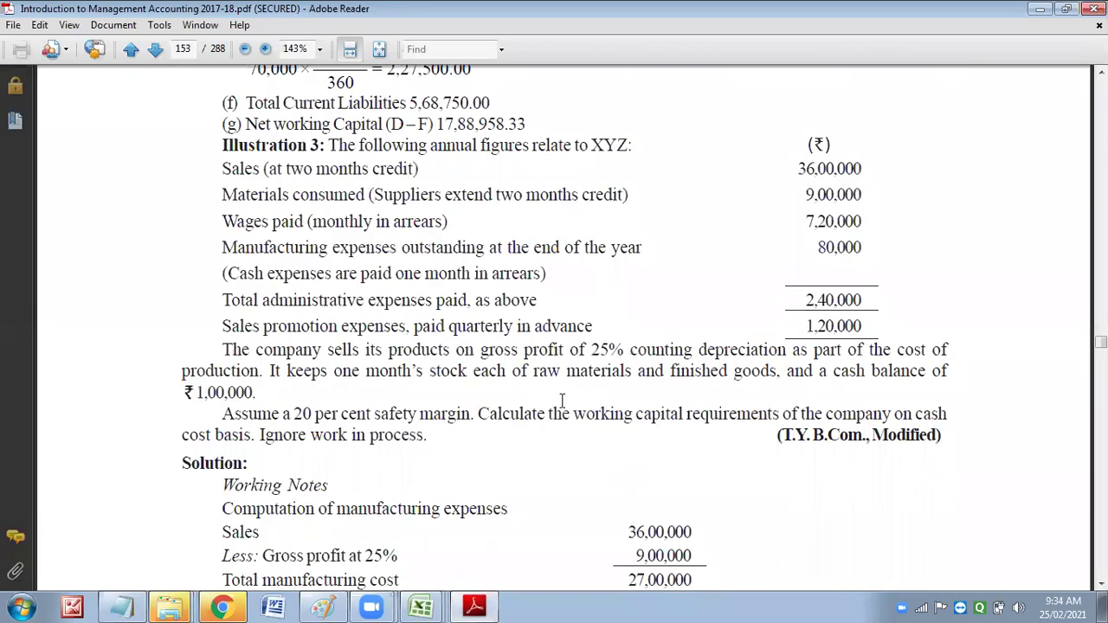
scroll(562, 400, up, 5)
Examine Illustration 4 and its solution in the textbook, compare it with Illustration 5, and check the printed page number.
scroll(557, 404, down, 15)
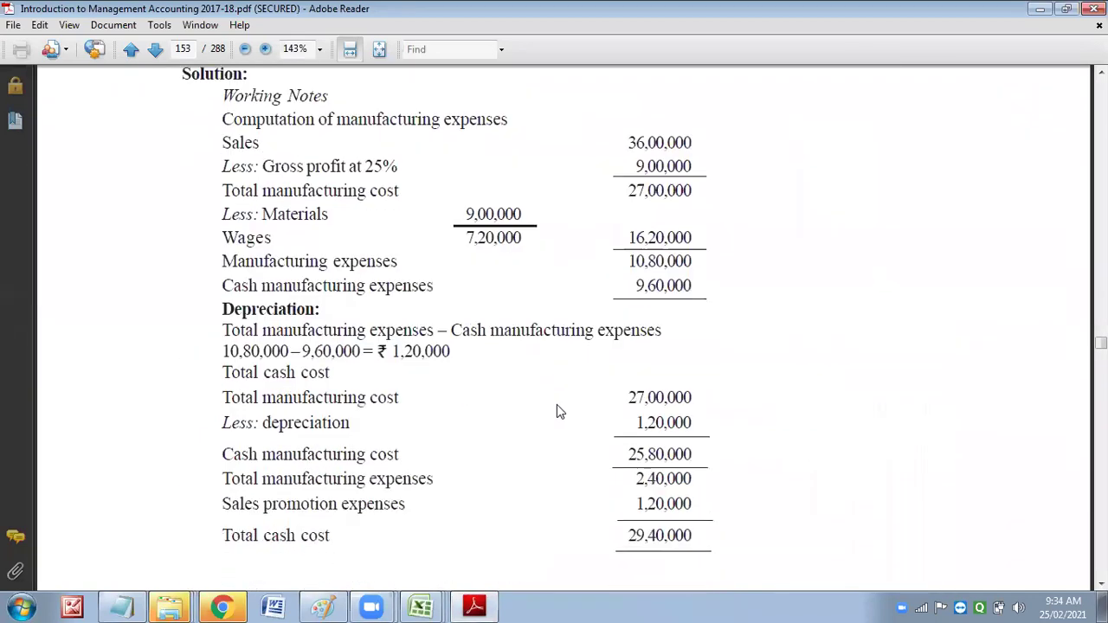
scroll(555, 413, down, 10)
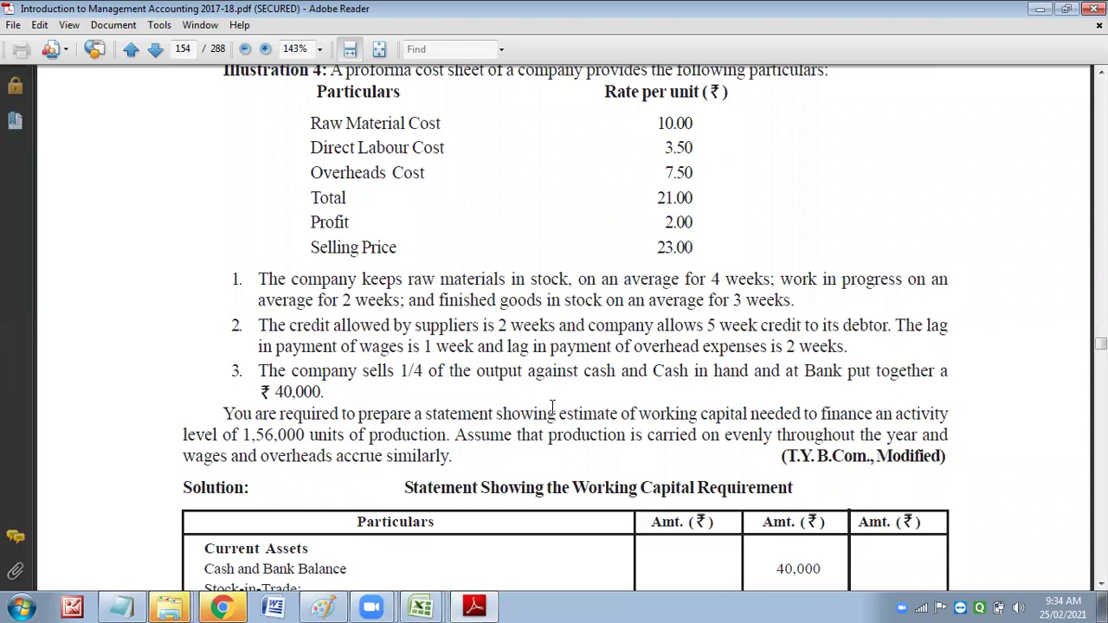
scroll(553, 407, up, 1)
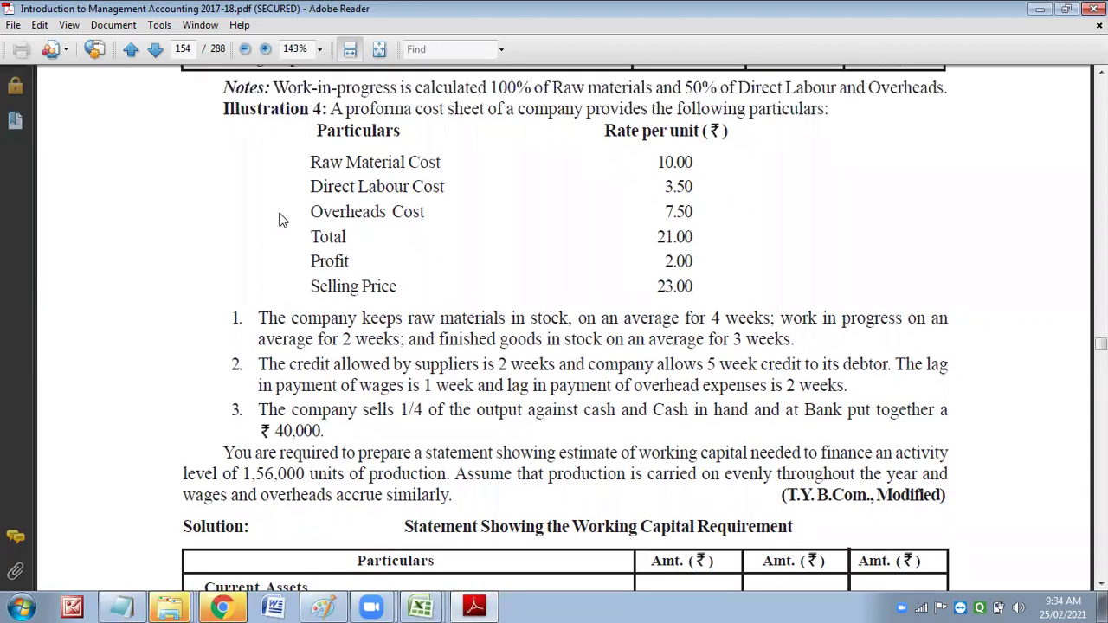
scroll(487, 336, down, 6)
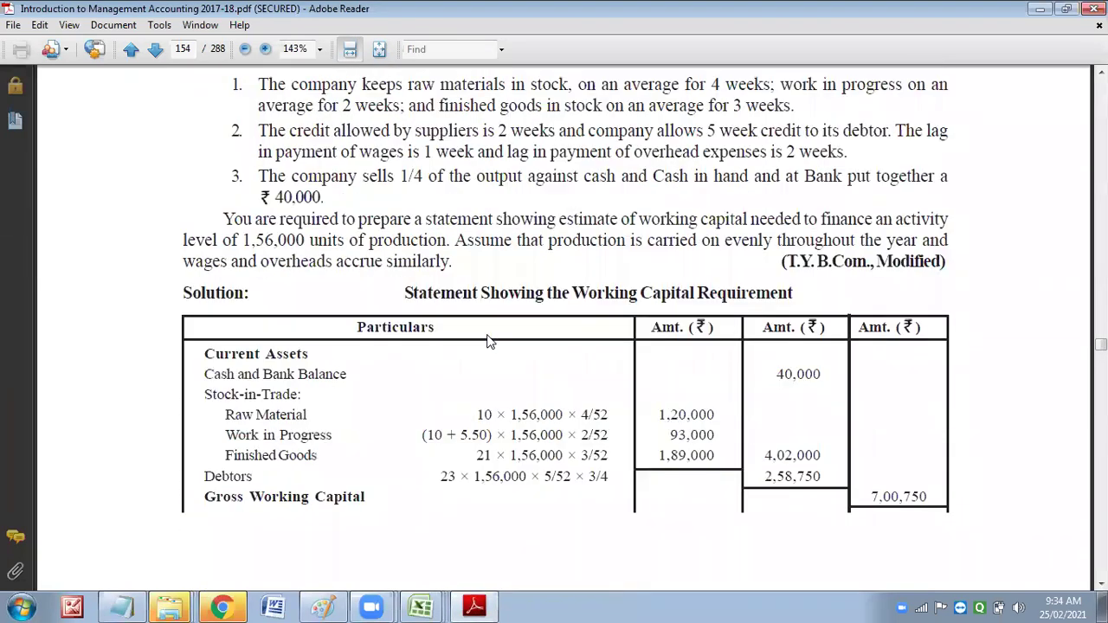
scroll(487, 341, down, 16)
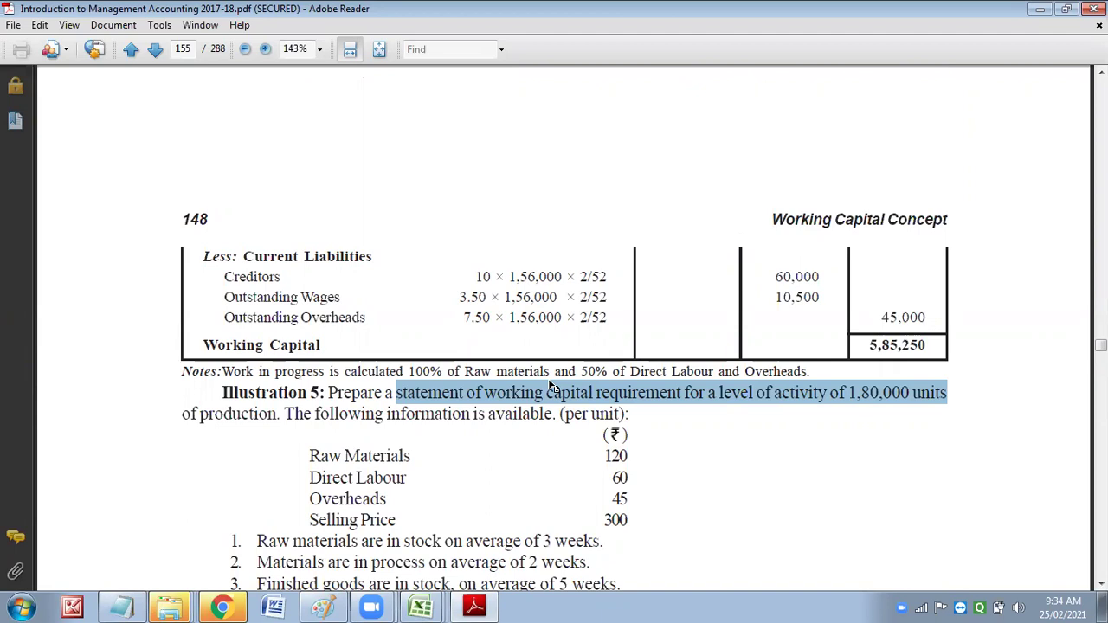
scroll(549, 385, down, 4)
scroll(547, 381, up, 20)
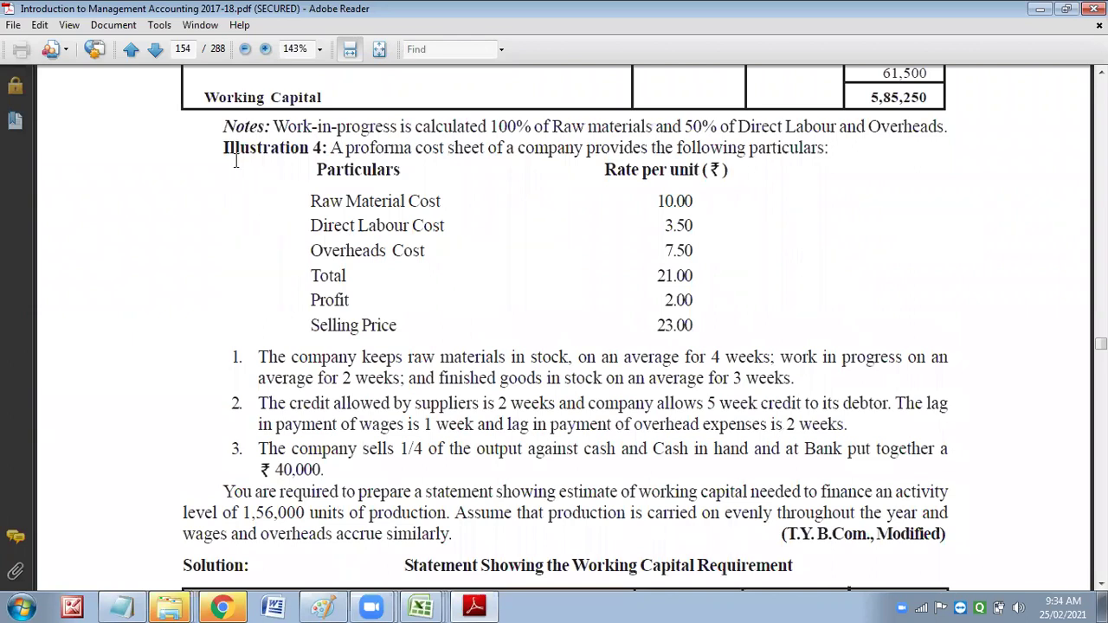
scroll(462, 518, down, 20)
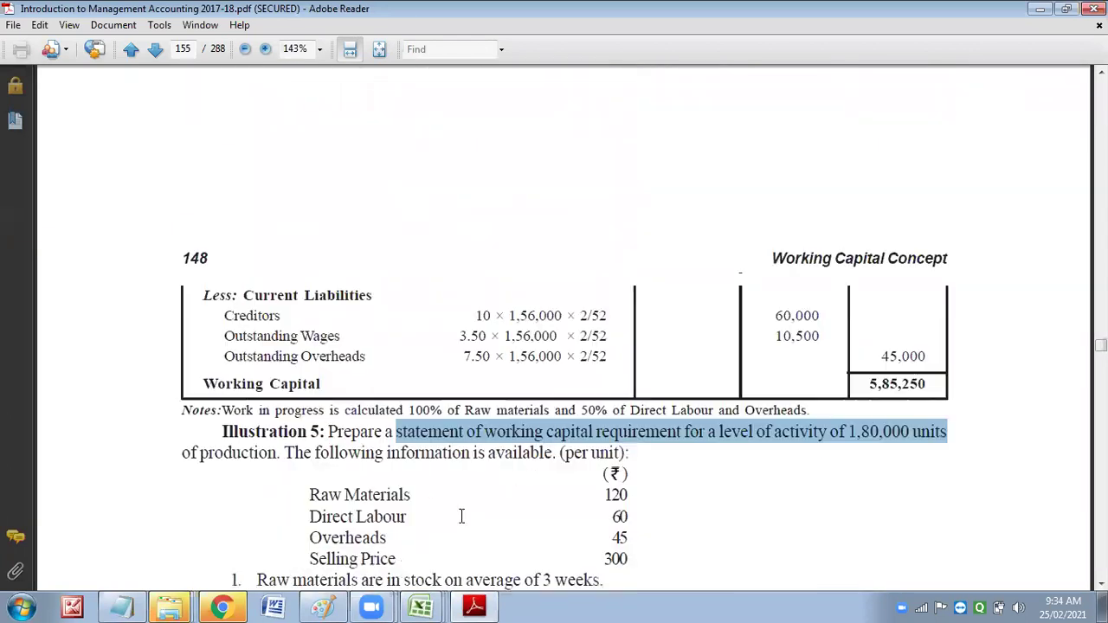
scroll(461, 516, up, 20)
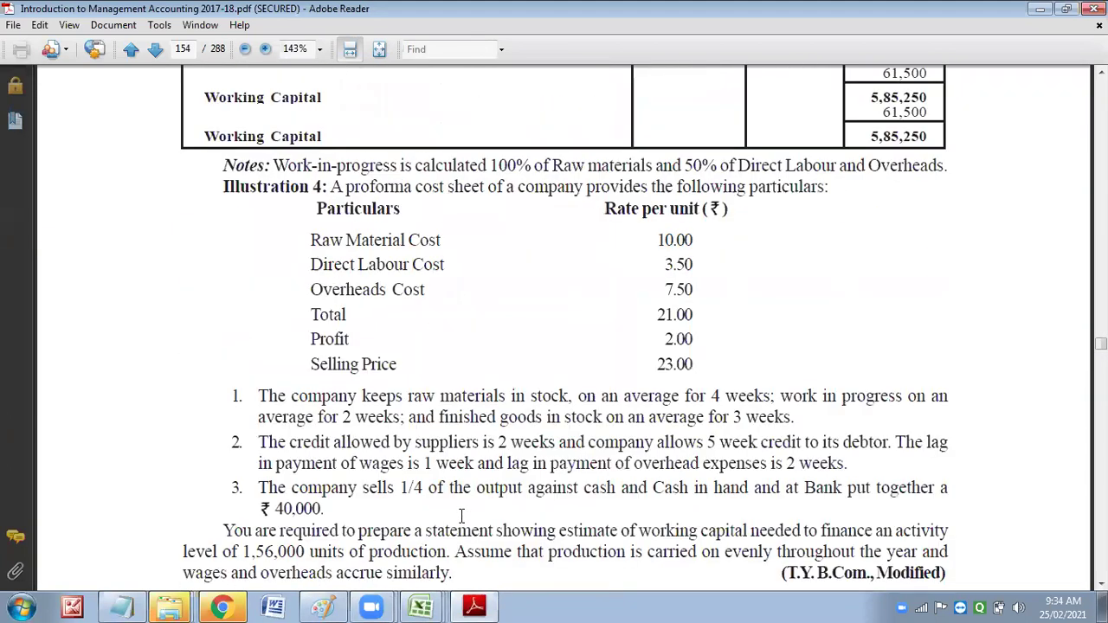
scroll(238, 275, up, 5)
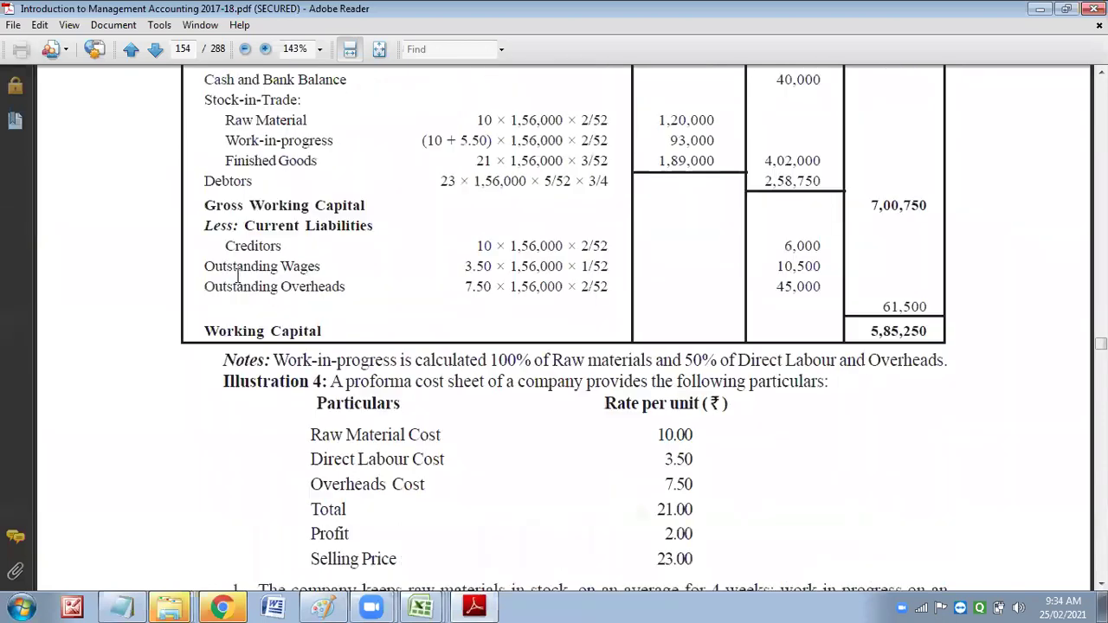
scroll(239, 275, up, 5)
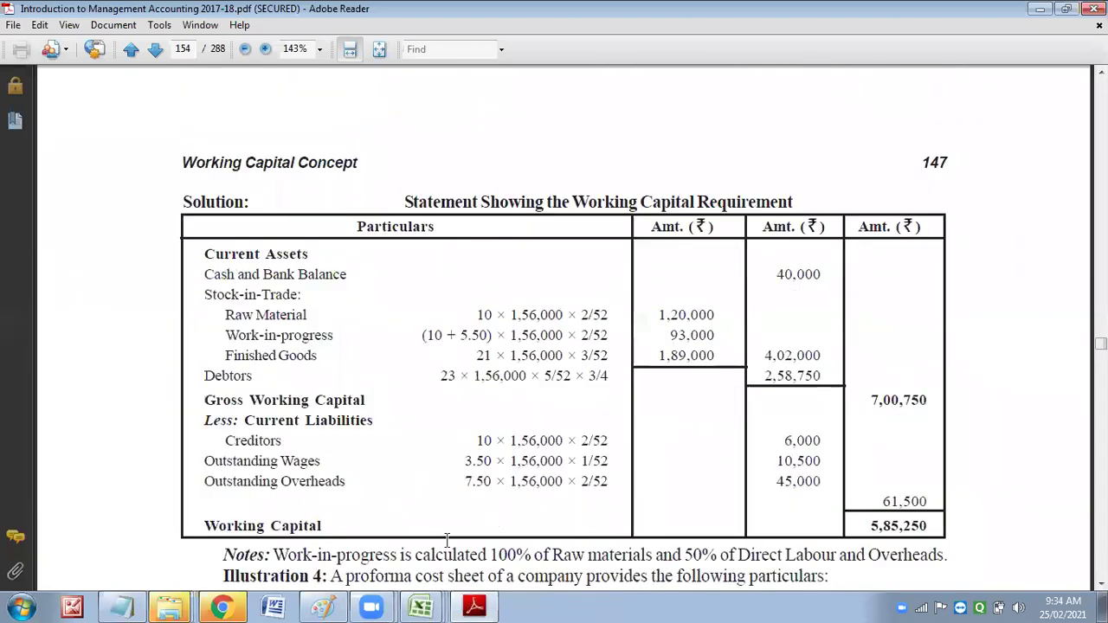
Back in Excel, copy the highlighted illustration heading in B66 of the Commonsize & Trend Statement sheet into B1 of the working Capital sheet.
click(424, 606)
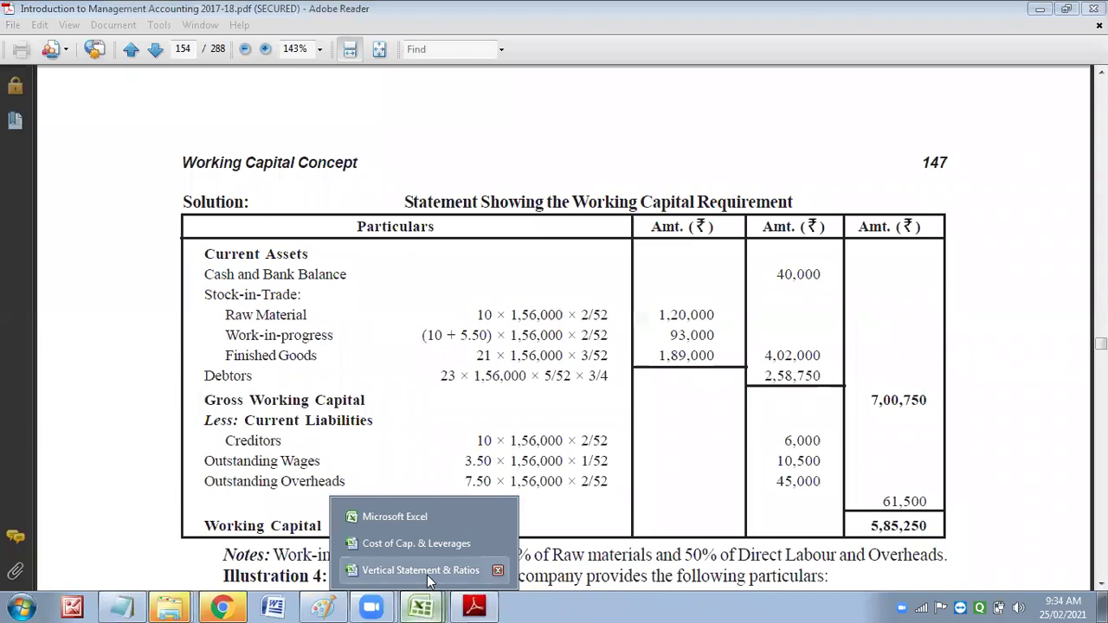
click(424, 570)
click(44, 182)
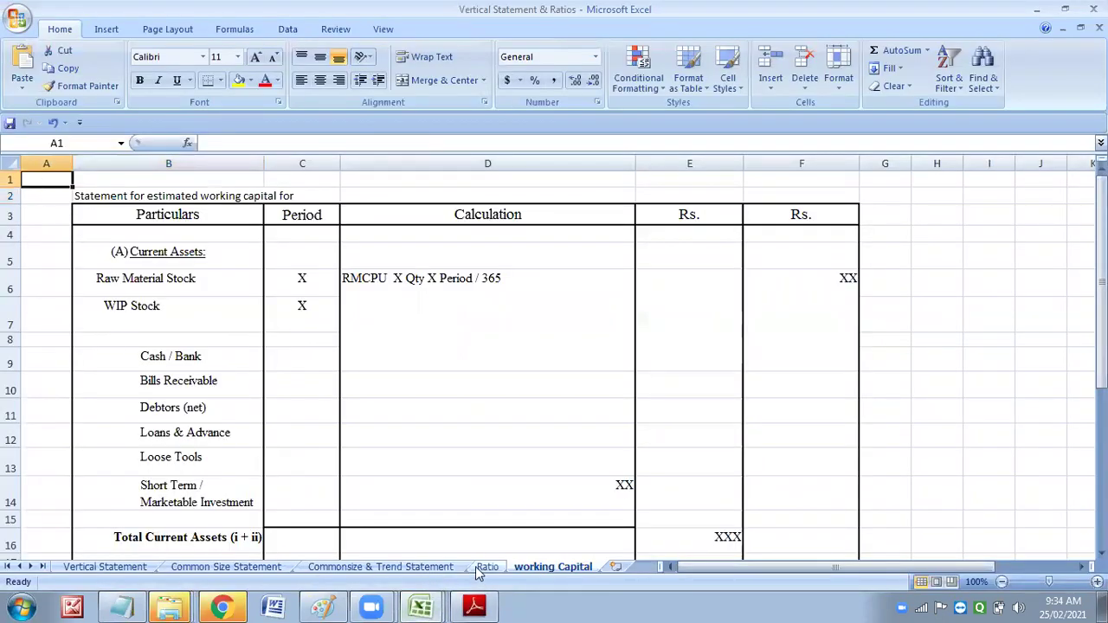
click(429, 567)
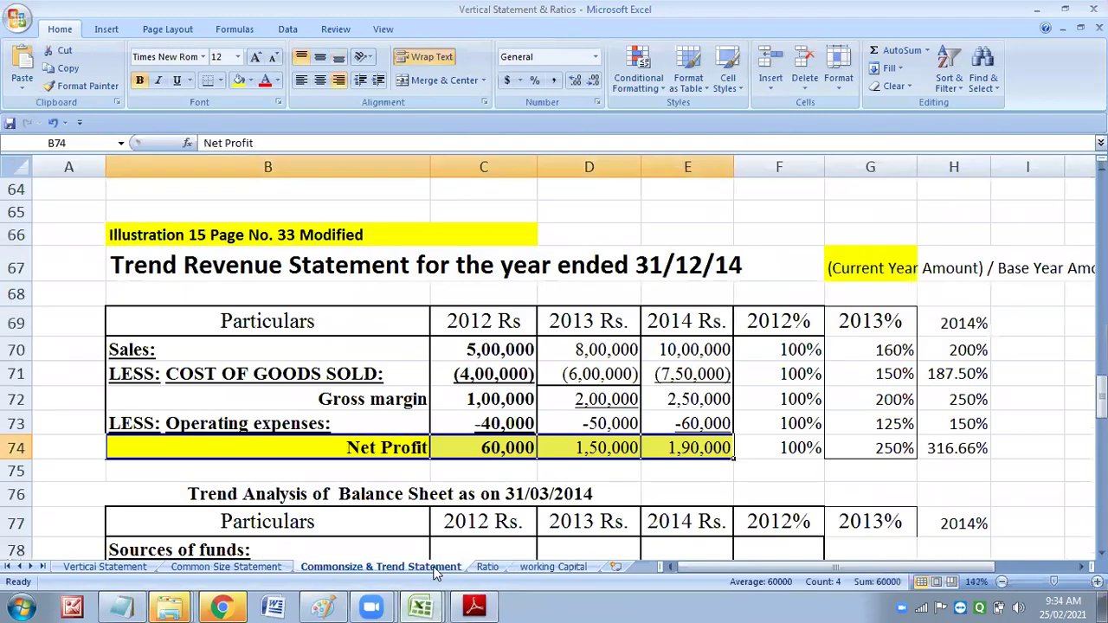
click(245, 235)
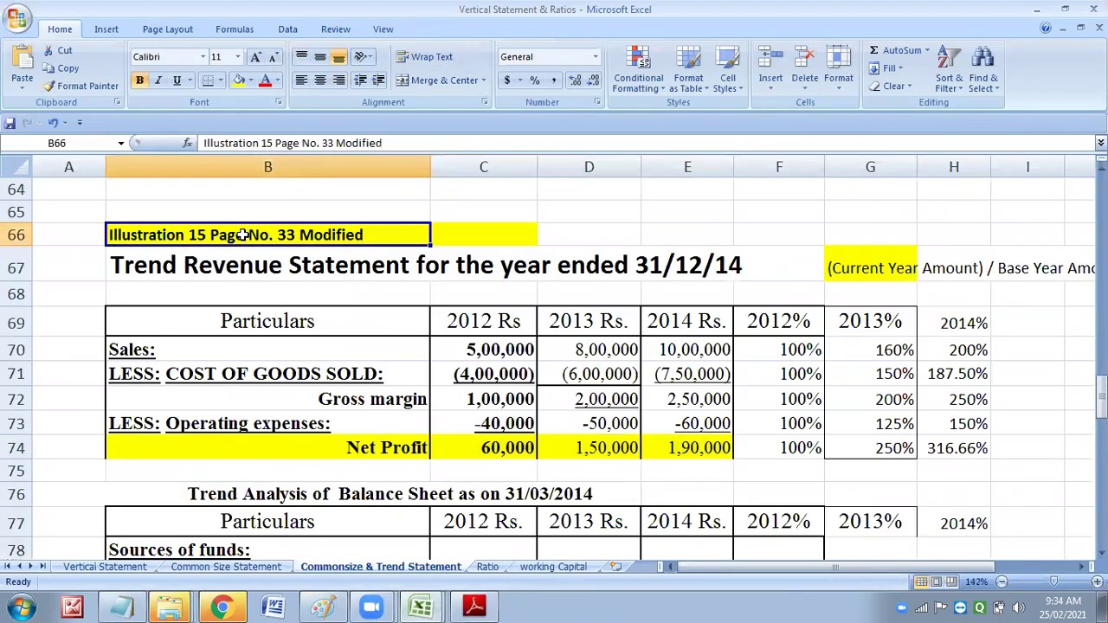
click(62, 69)
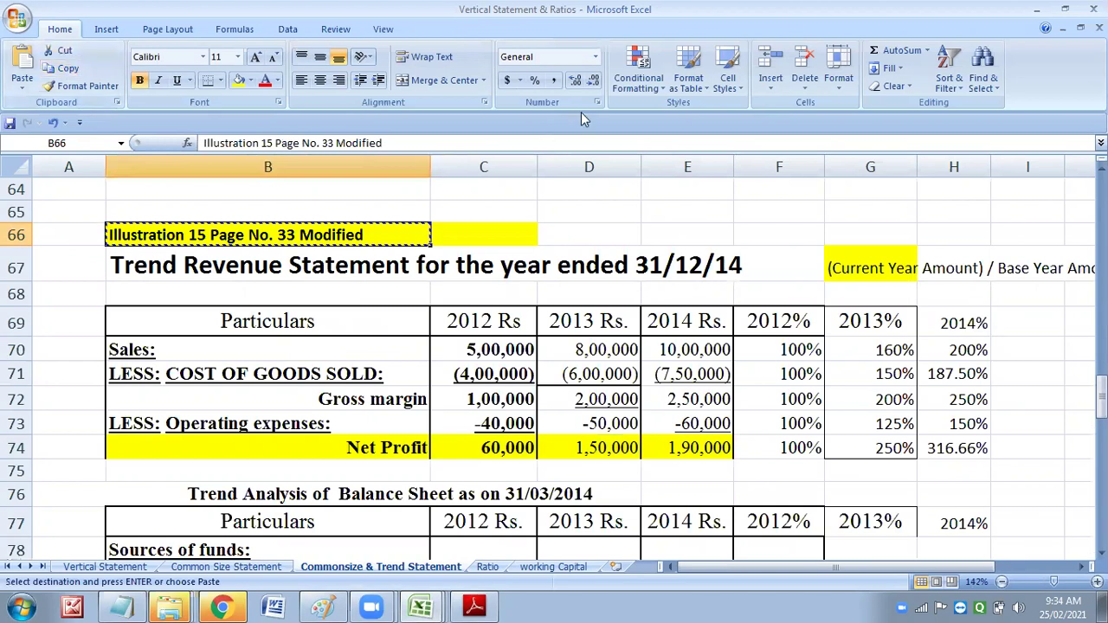
click(554, 567)
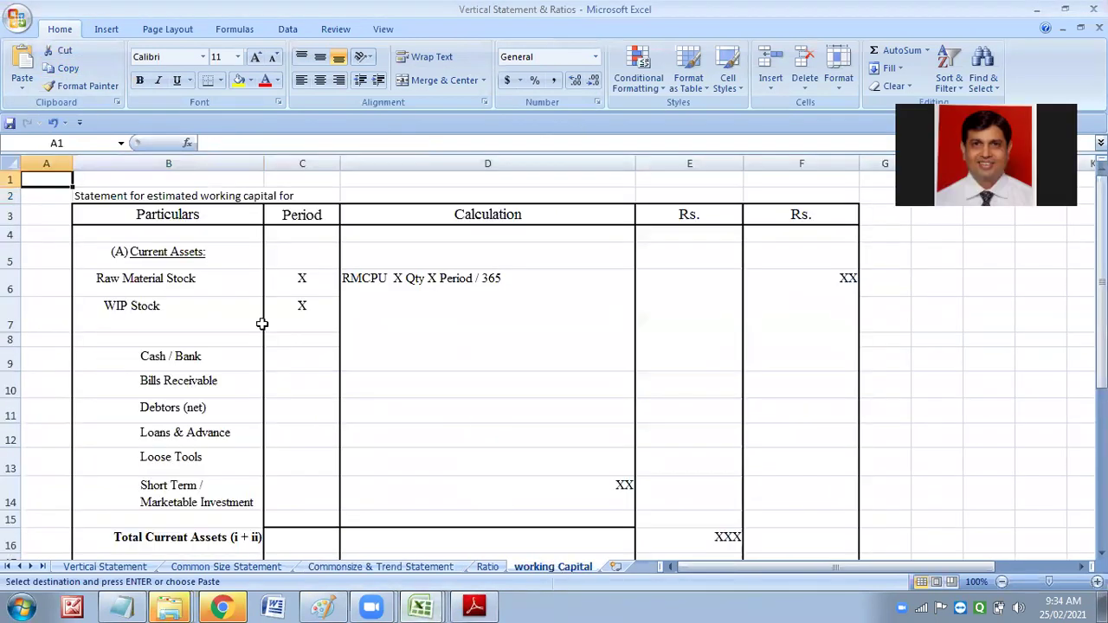
click(126, 182)
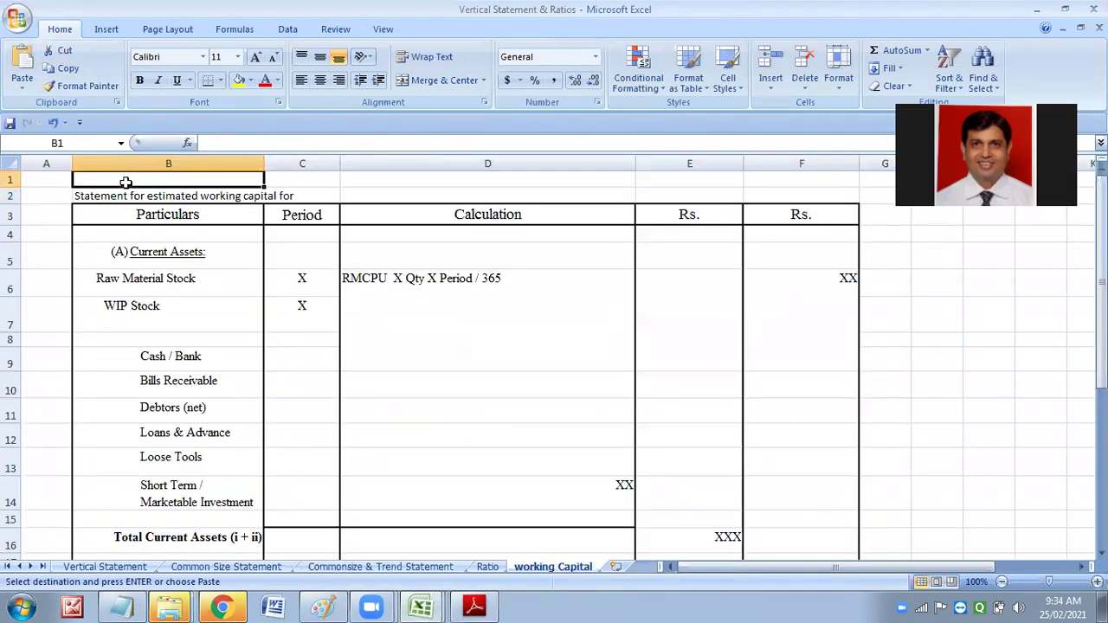
click(22, 62)
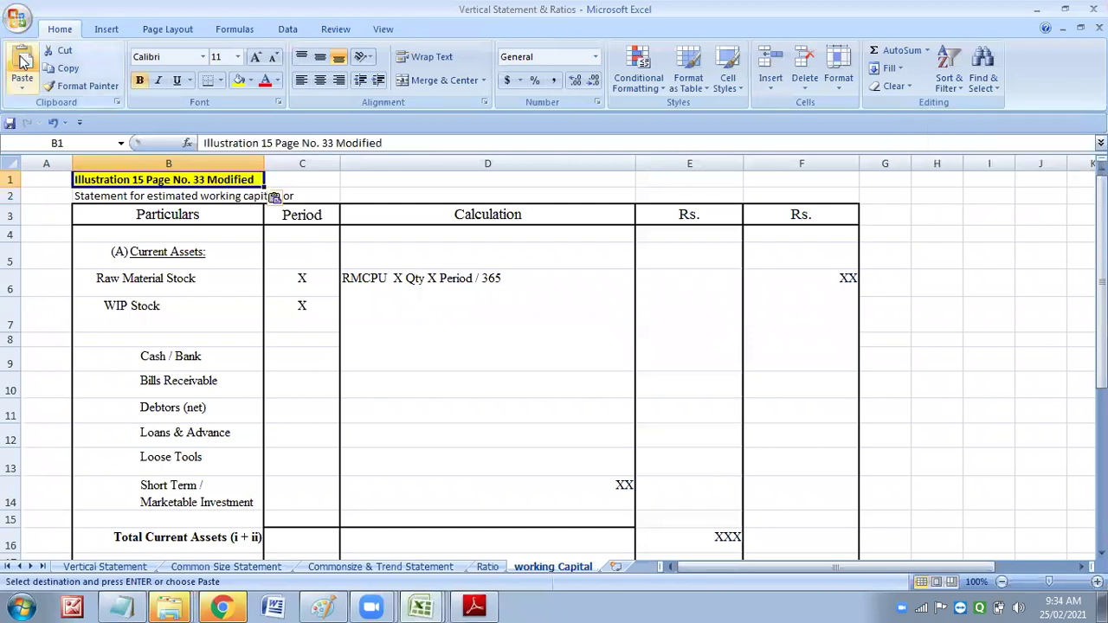
Change the heading in cell B1 to "Illustration 04 Page No. 147".
double_click(141, 179)
double_click(141, 179)
key(BackSpace)
key(BackSpace)
text(04)
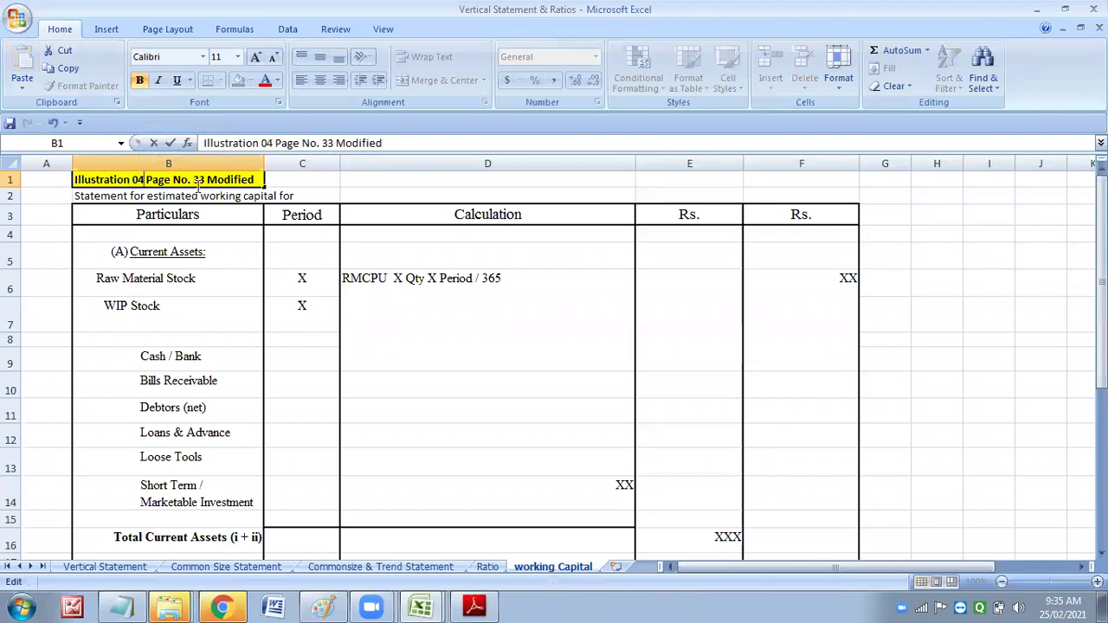
drag(261, 180, 195, 179)
text(147)
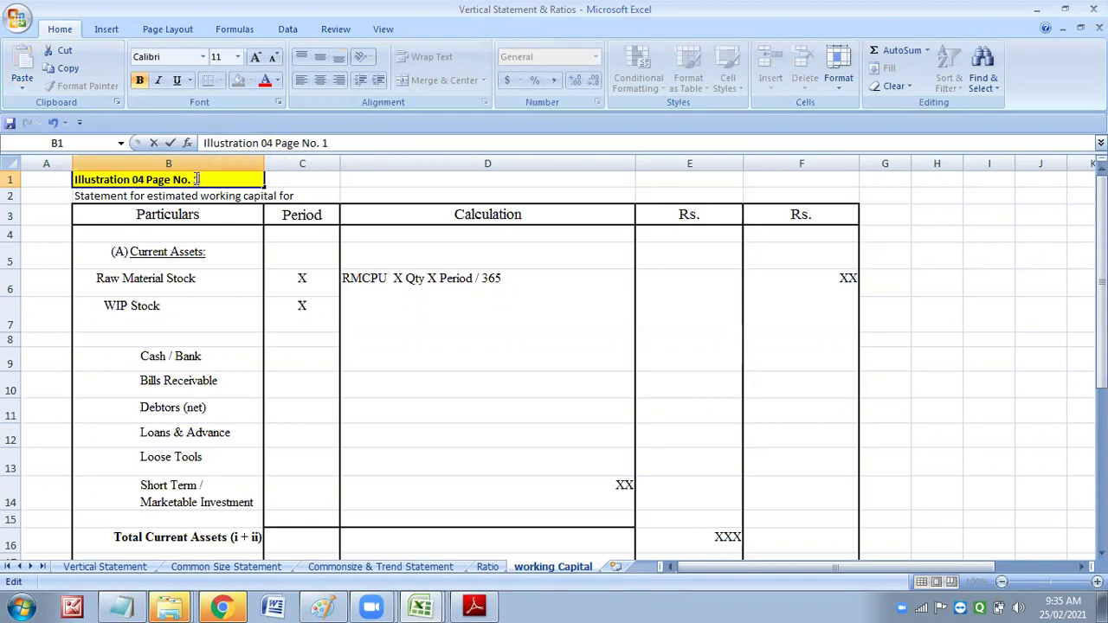
click(209, 274)
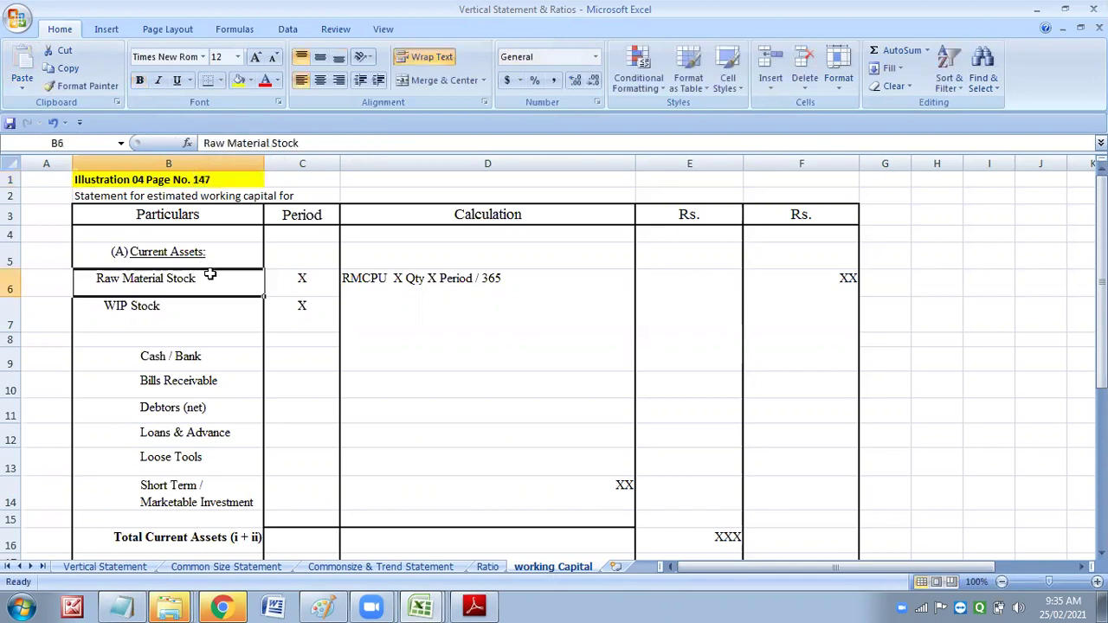
Switch to the textbook PDF in Adobe Reader and highlight the full Illustration 4 problem text to read the required production level.
click(312, 198)
click(209, 192)
double_click(208, 193)
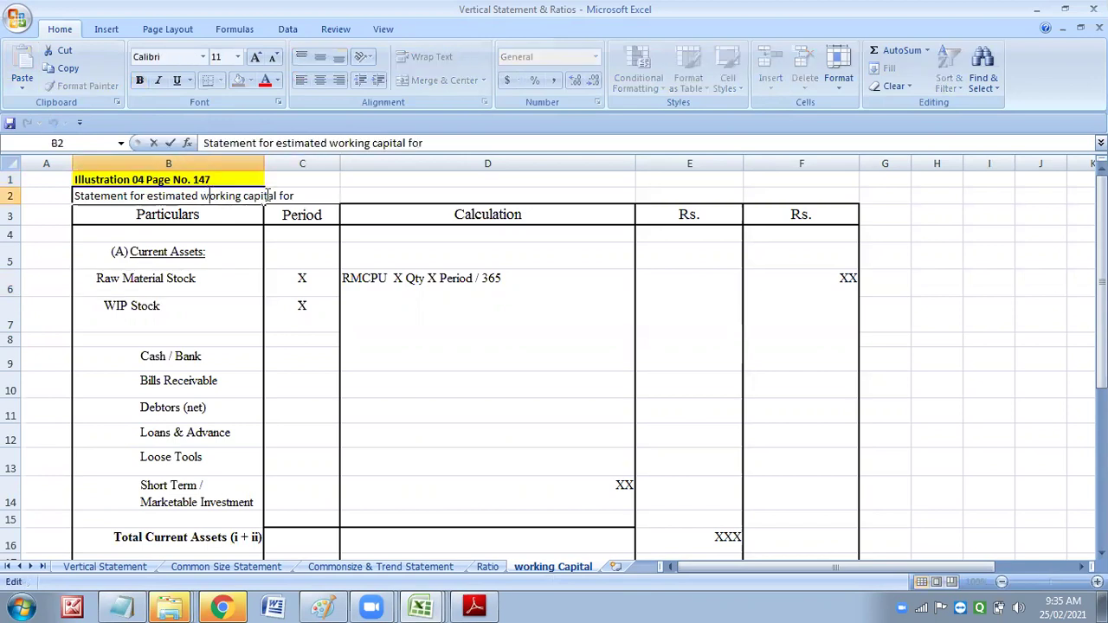
click(474, 605)
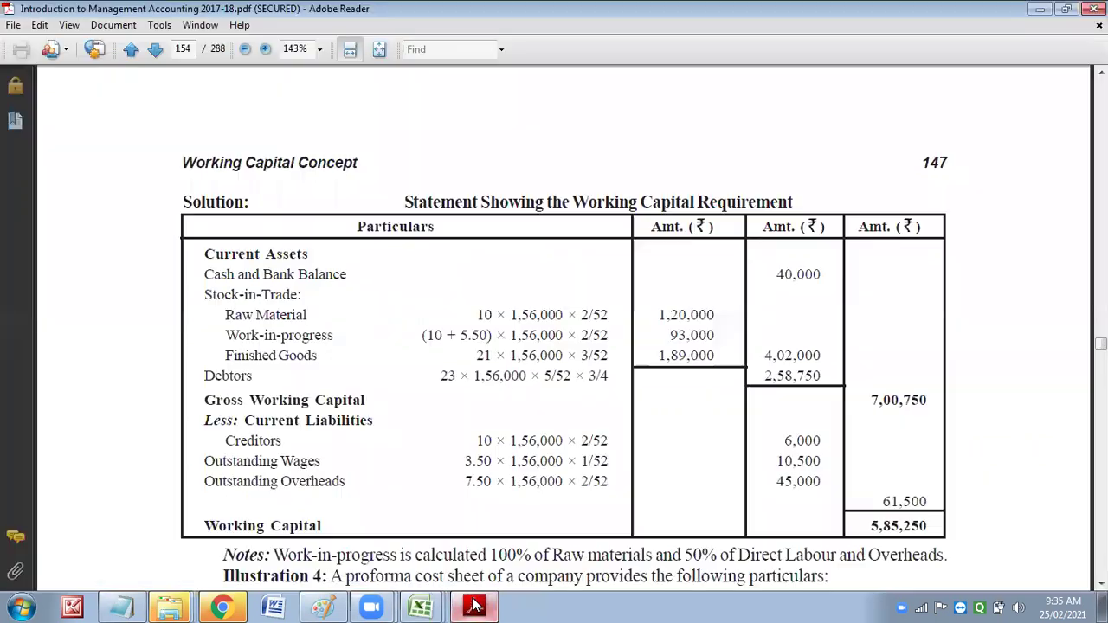
scroll(494, 392, down, 10)
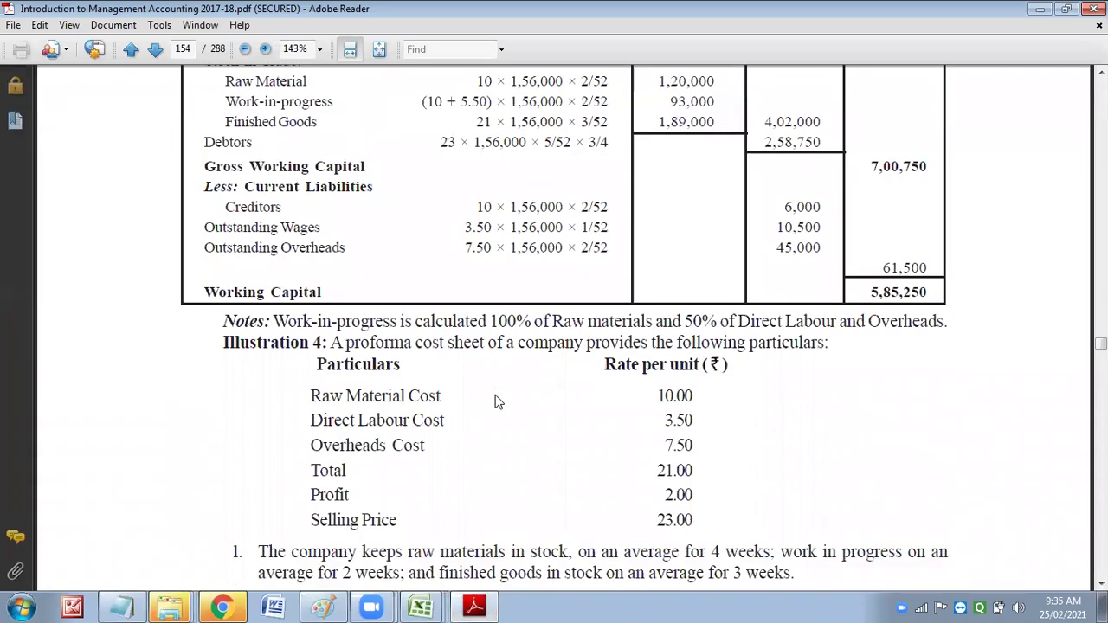
scroll(494, 392, down, 1)
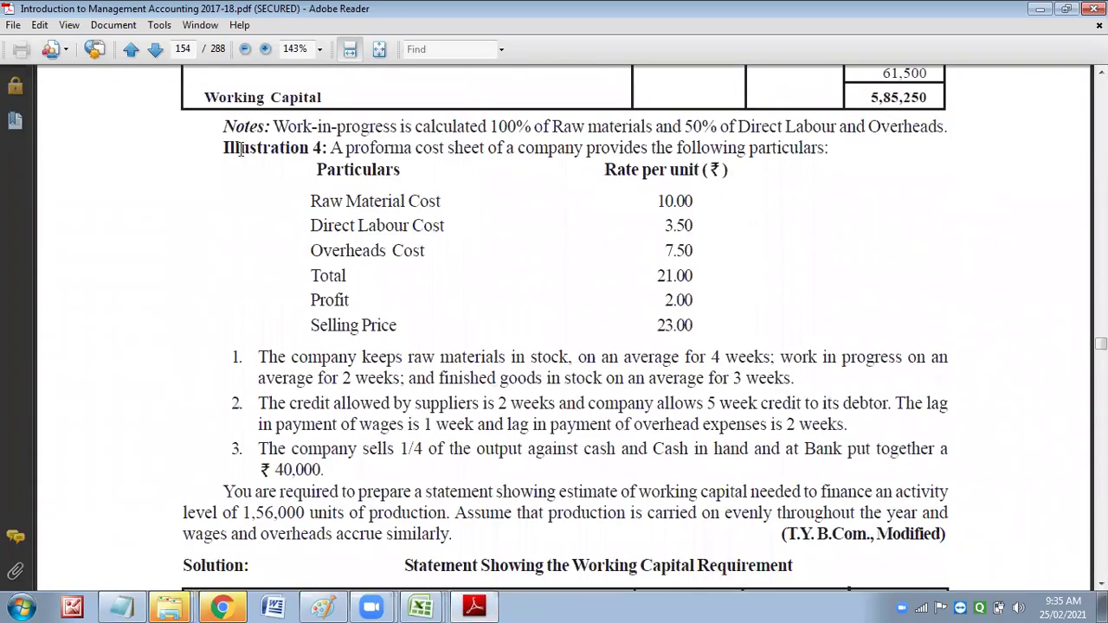
drag(223, 146, 449, 537)
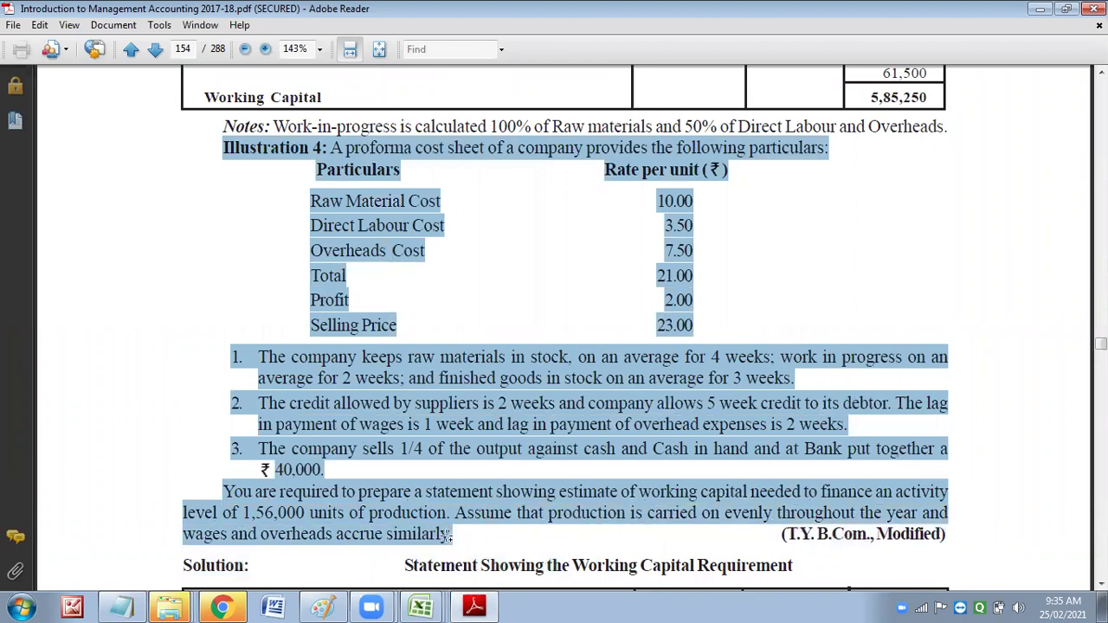
Back in Excel, complete the title in B2 as "Statement for estimated working capital for 1,56,000 Units".
click(439, 603)
click(438, 571)
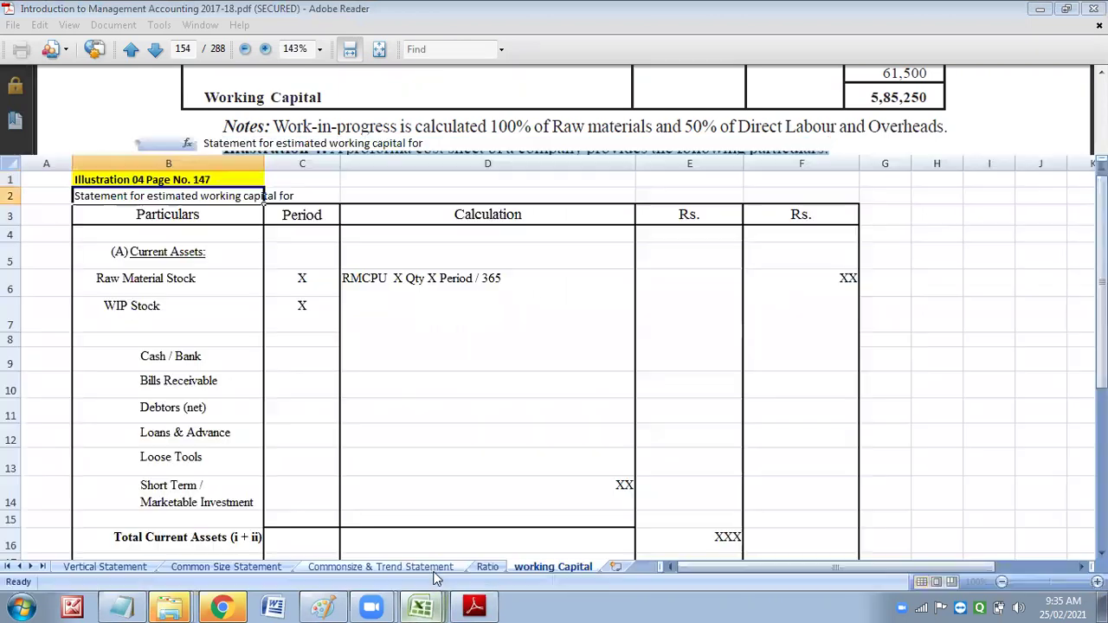
click(323, 195)
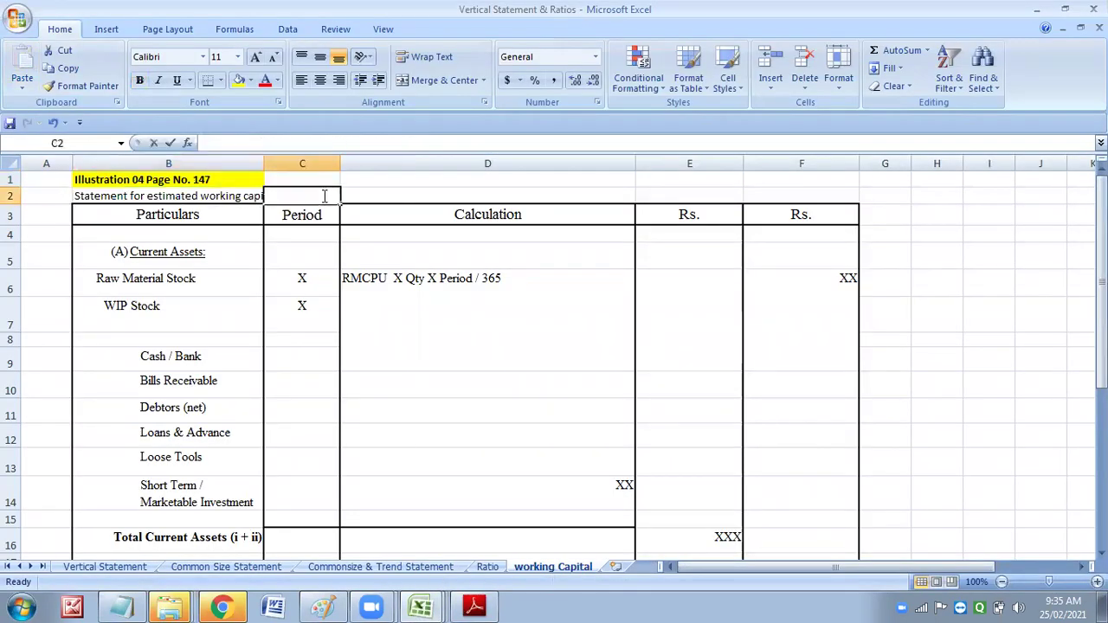
double_click(162, 196)
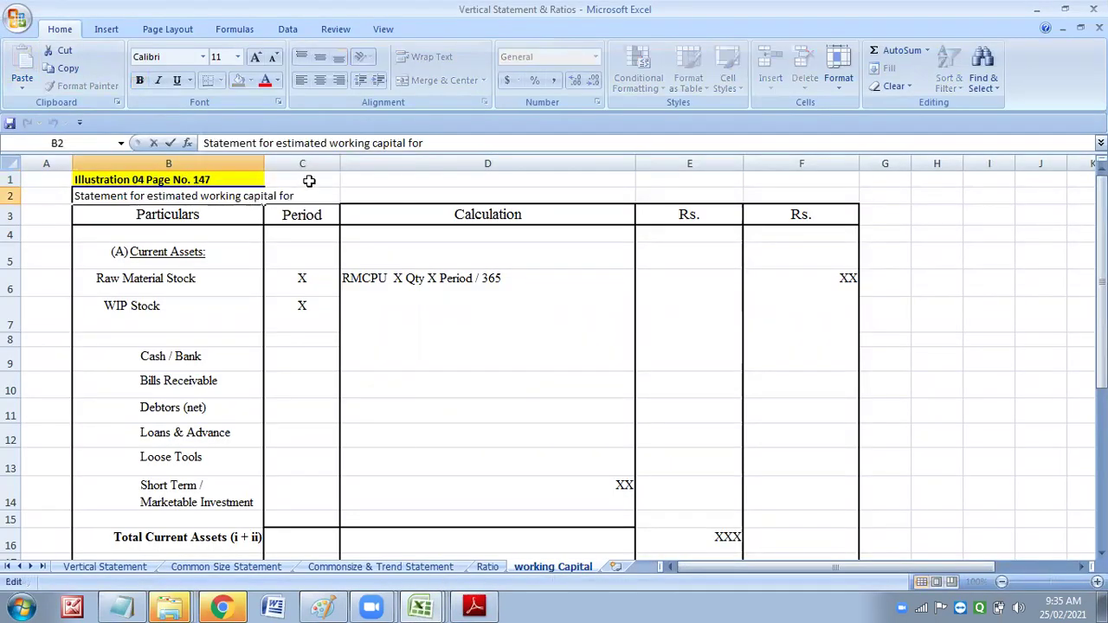
text(1,56,000)
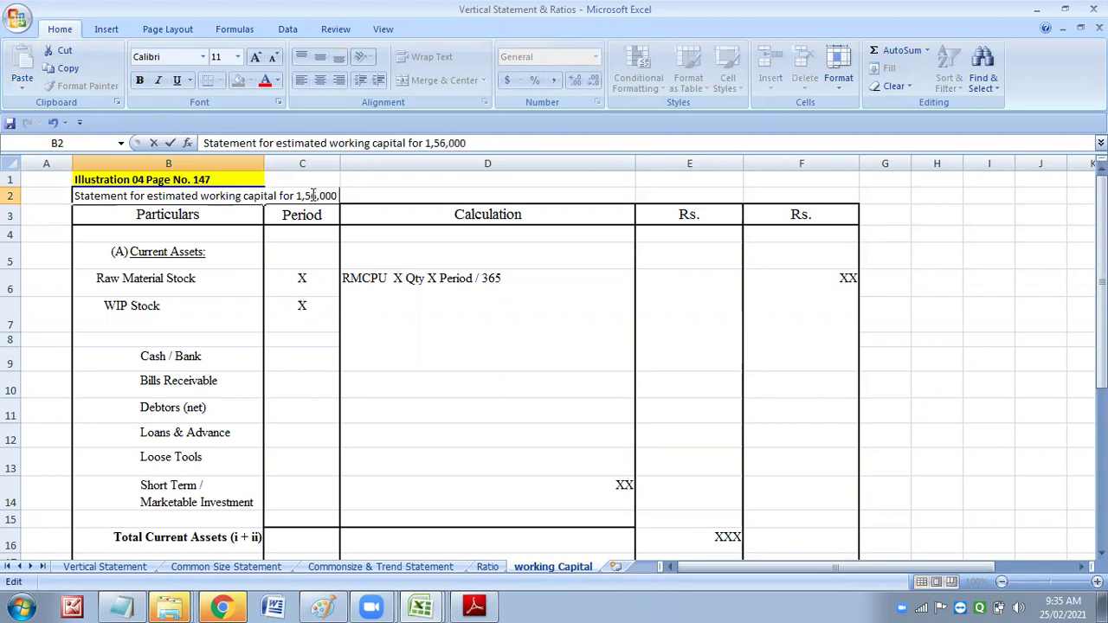
text( Units)
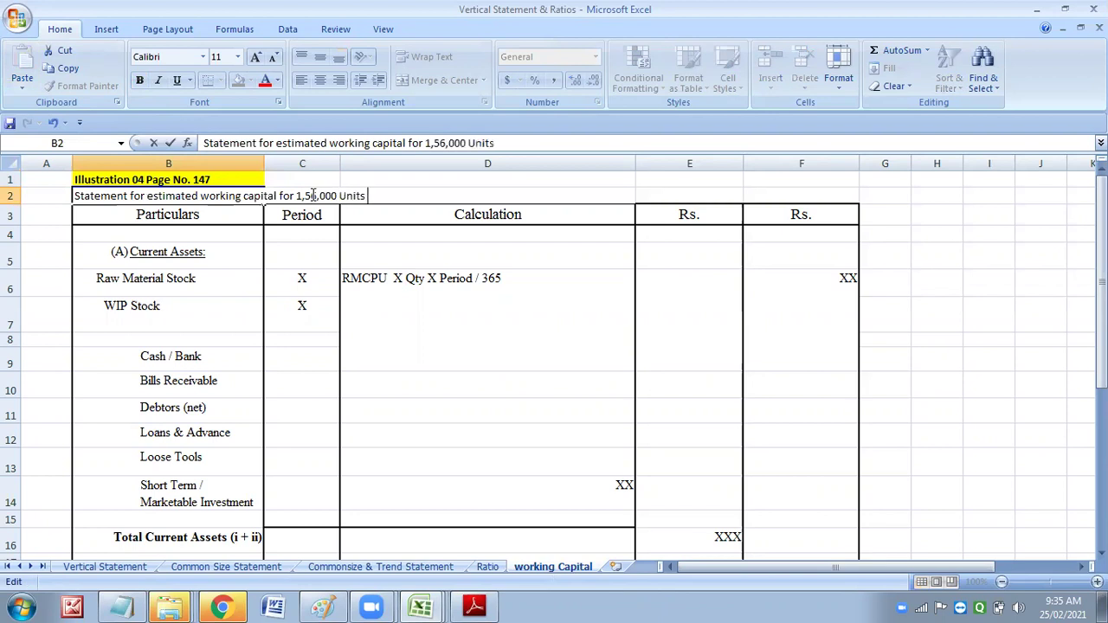
click(401, 298)
Copy the statement title from B2 to D2 and clear the original from B2:C2.
drag(314, 194, 360, 199)
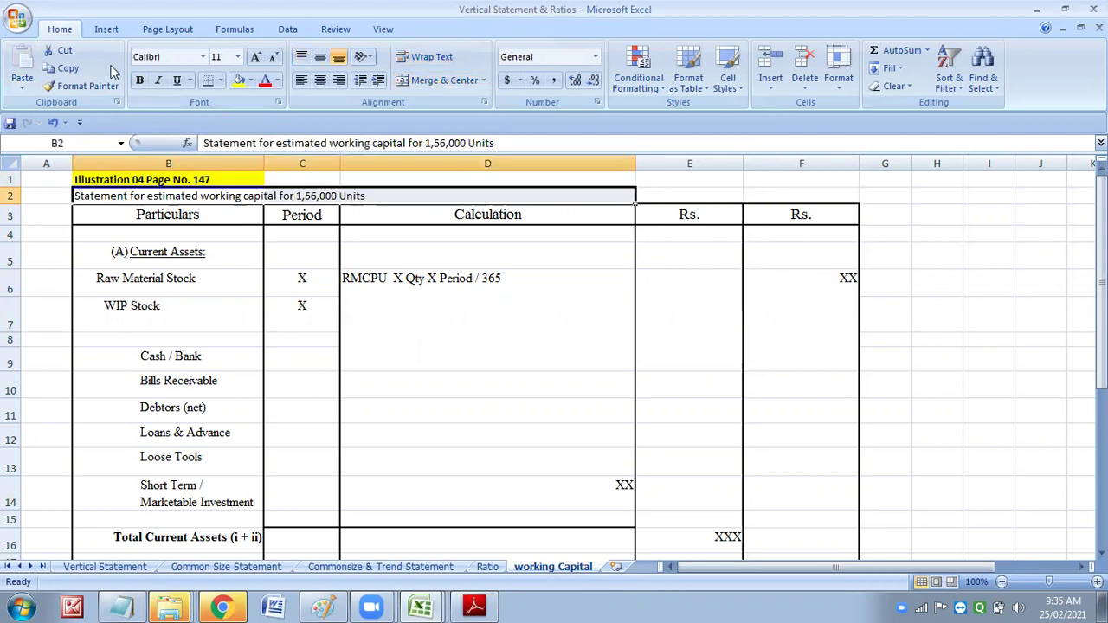
click(65, 68)
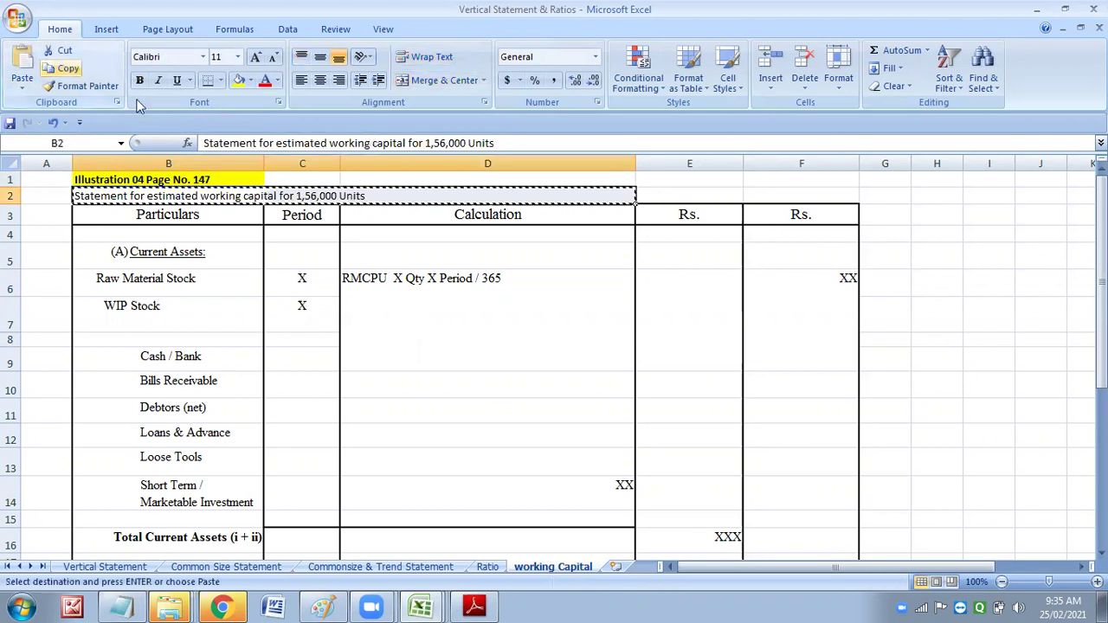
click(378, 196)
click(24, 58)
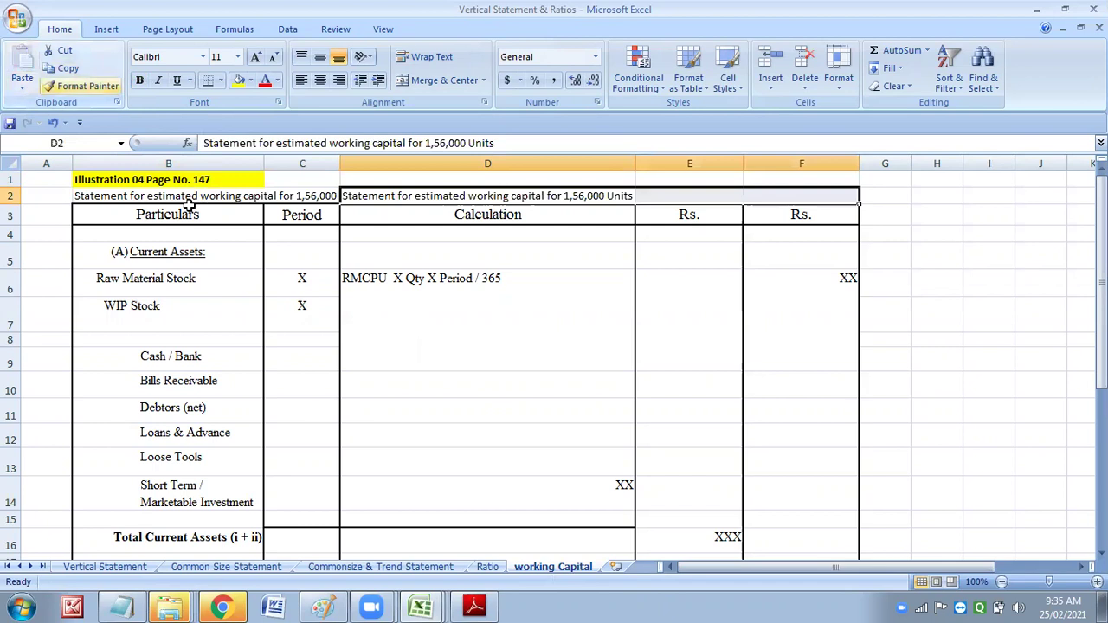
click(265, 190)
click(261, 188)
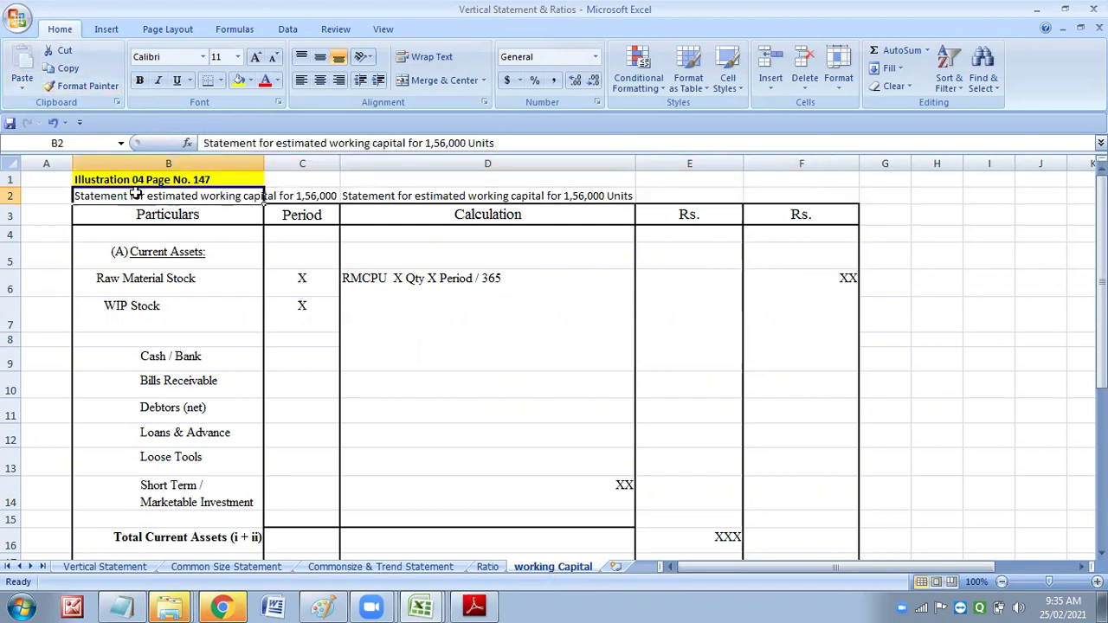
drag(260, 188, 300, 192)
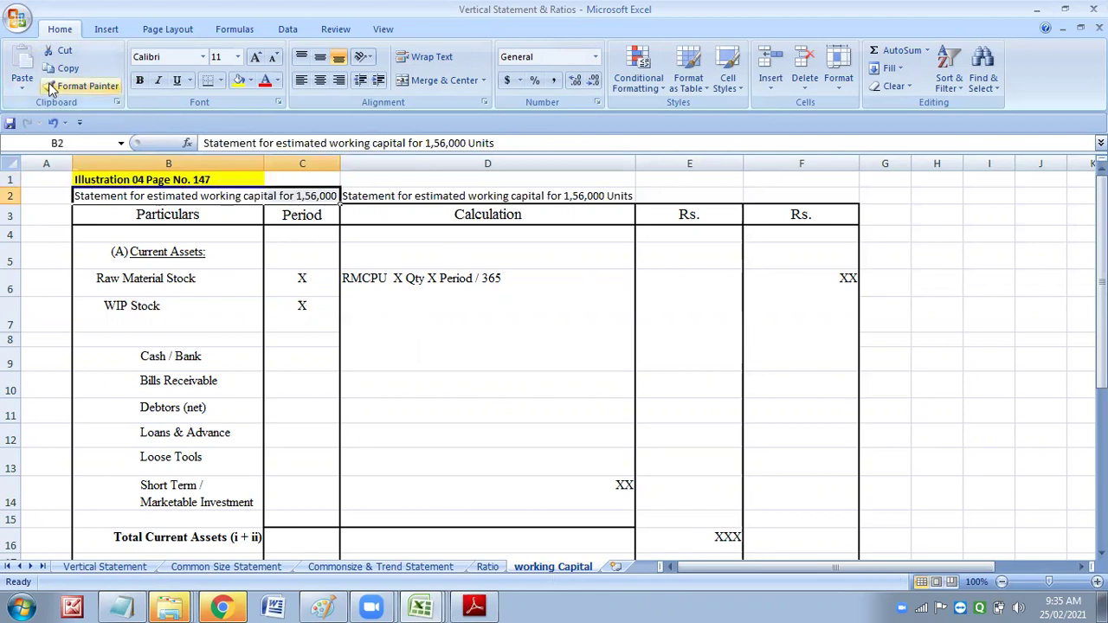
key(Delete)
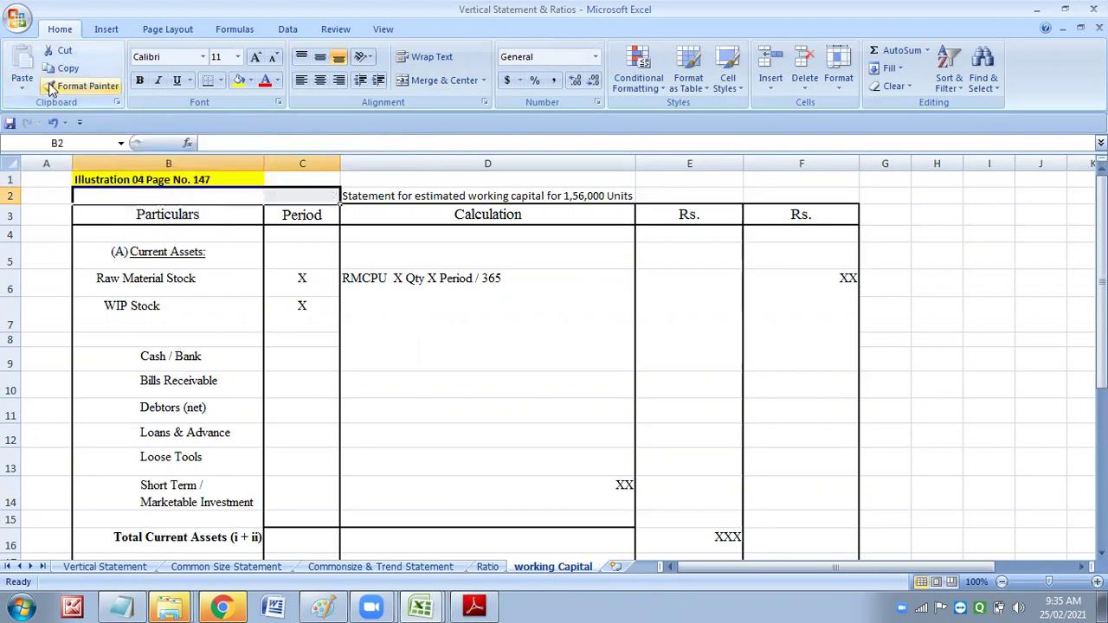
Enlarge the statement title in D2 to font size 18.
click(374, 204)
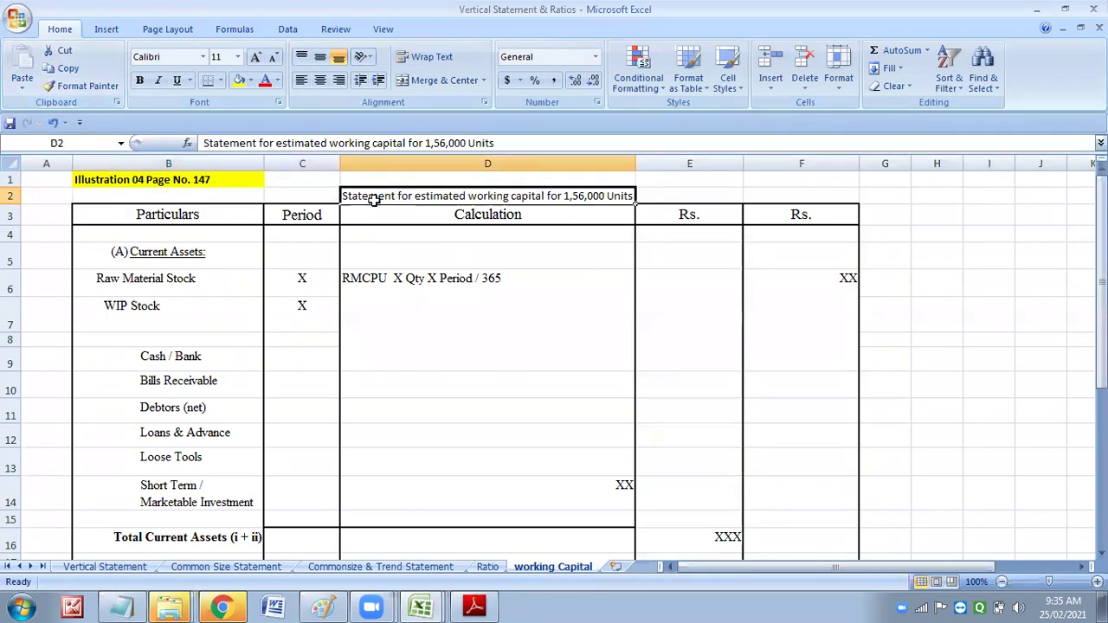
click(238, 58)
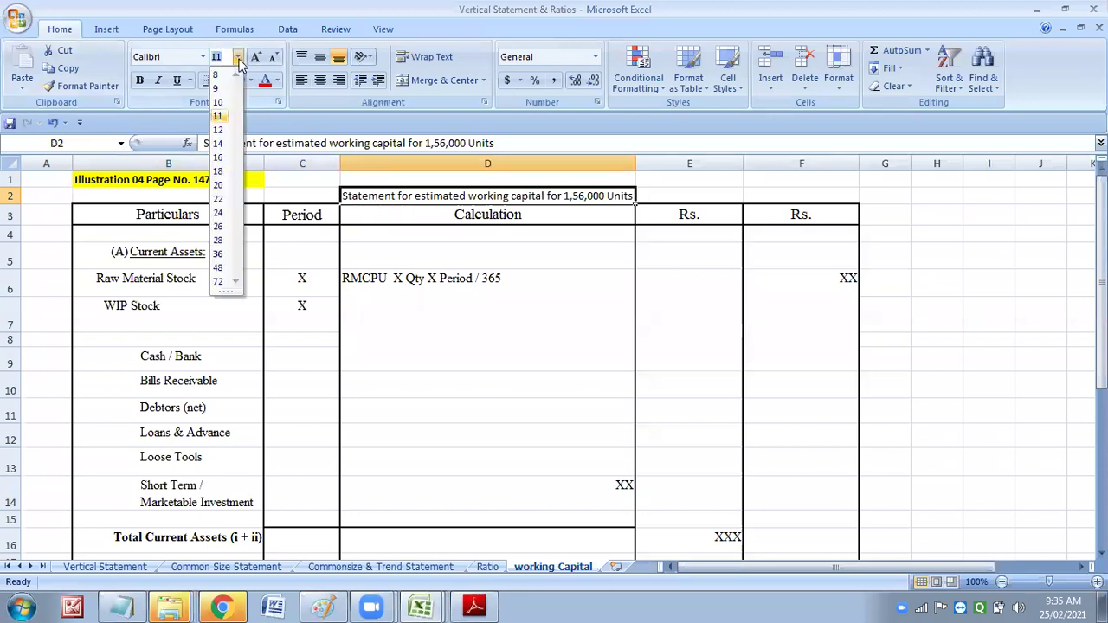
click(218, 143)
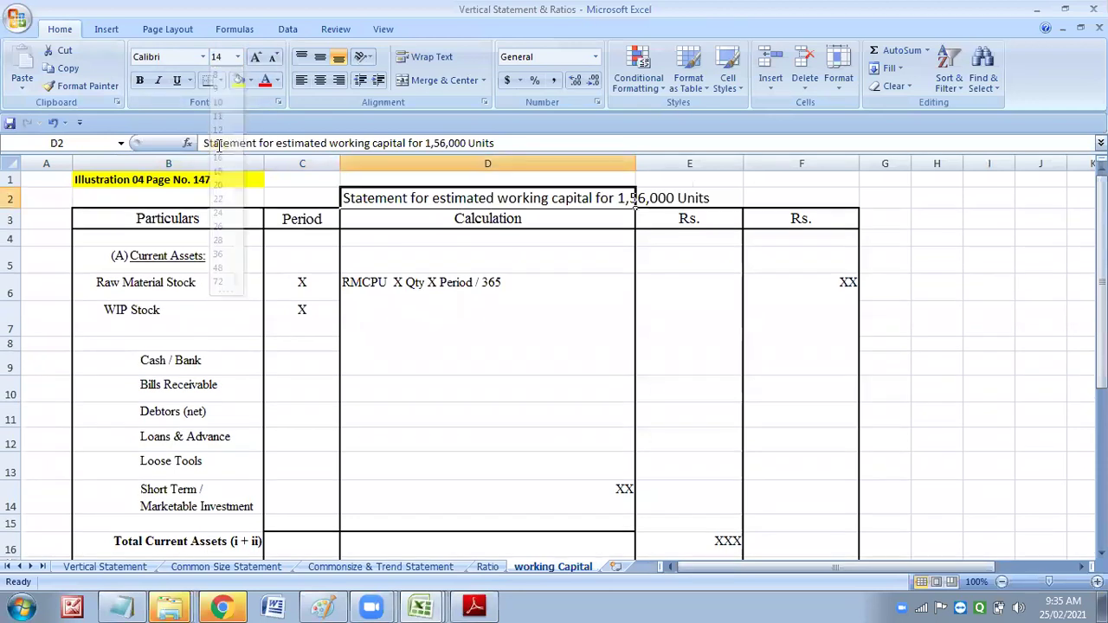
click(238, 57)
key(Escape)
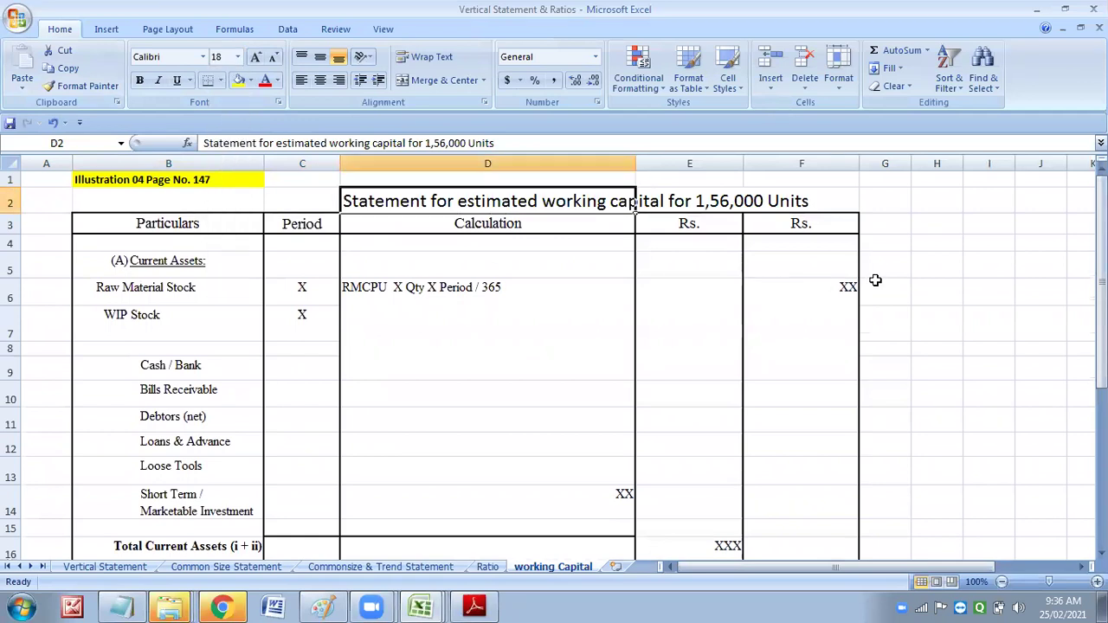
click(905, 272)
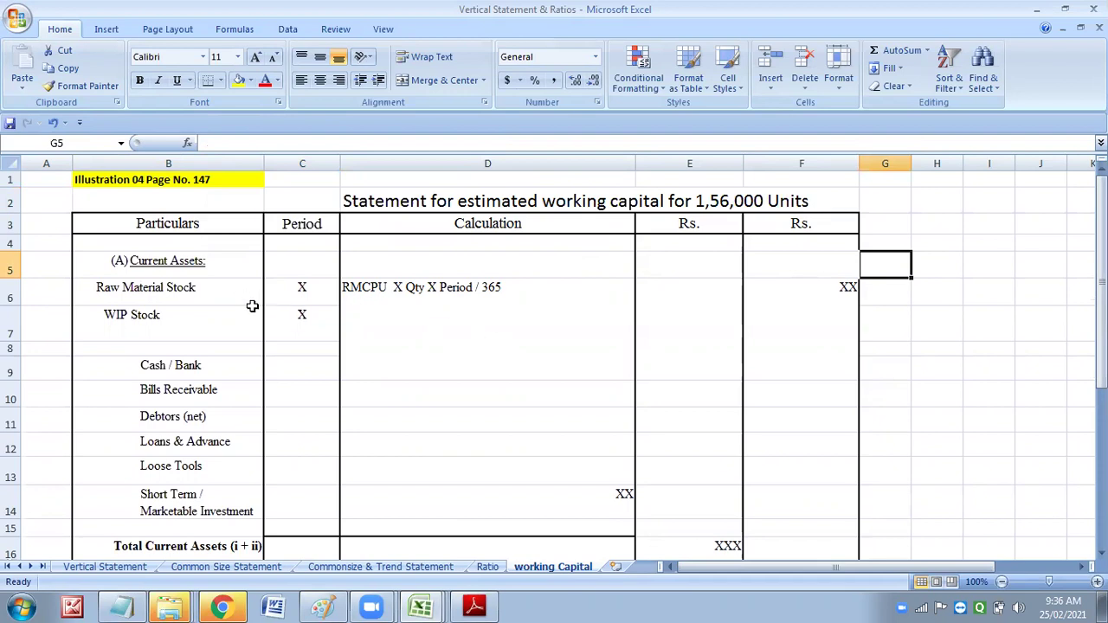
Move the Cash / Bank label from B9 to B14, overwriting Short Term / Marketable Investment.
click(178, 366)
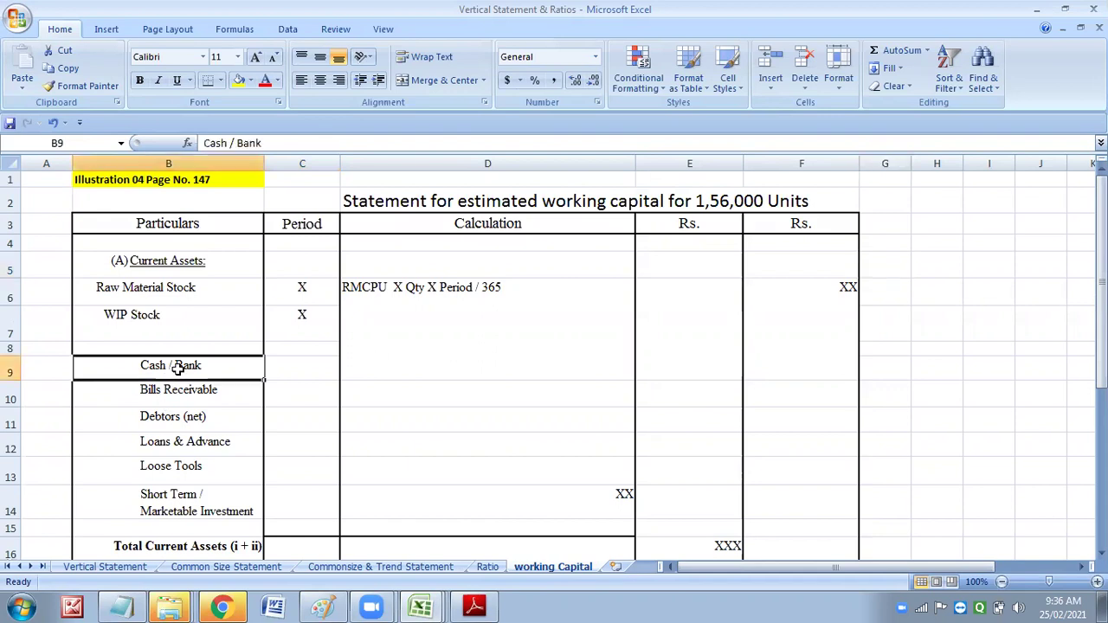
click(64, 69)
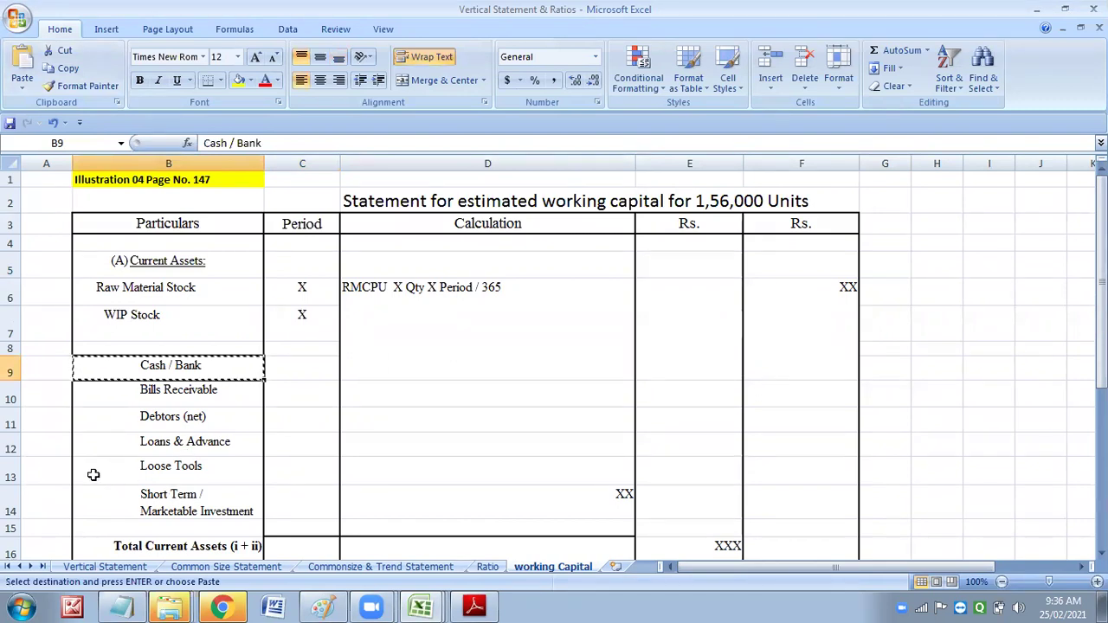
click(161, 502)
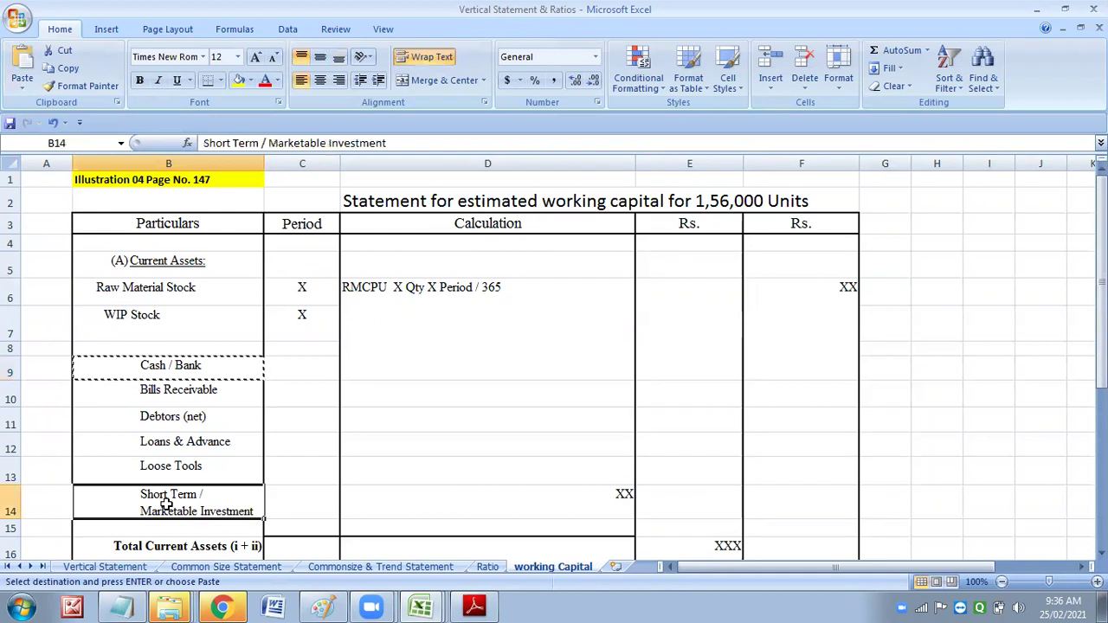
click(20, 66)
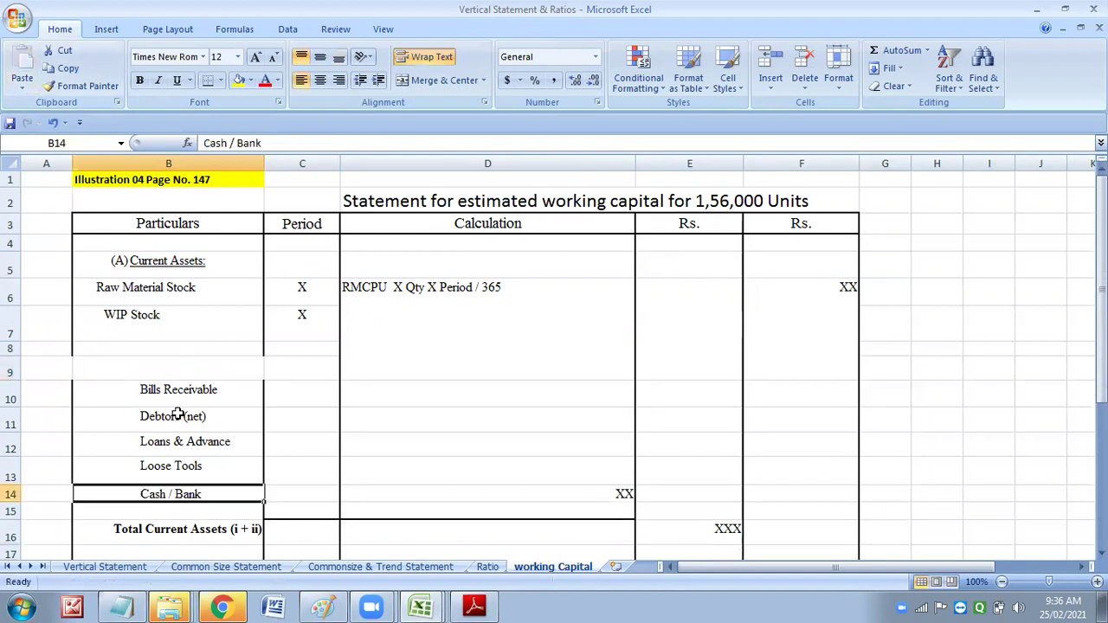
Move the Debtors (net) label from B11 to B13, overwriting Loose Tools.
click(178, 415)
key(ctrl+x)
click(203, 470)
click(15, 61)
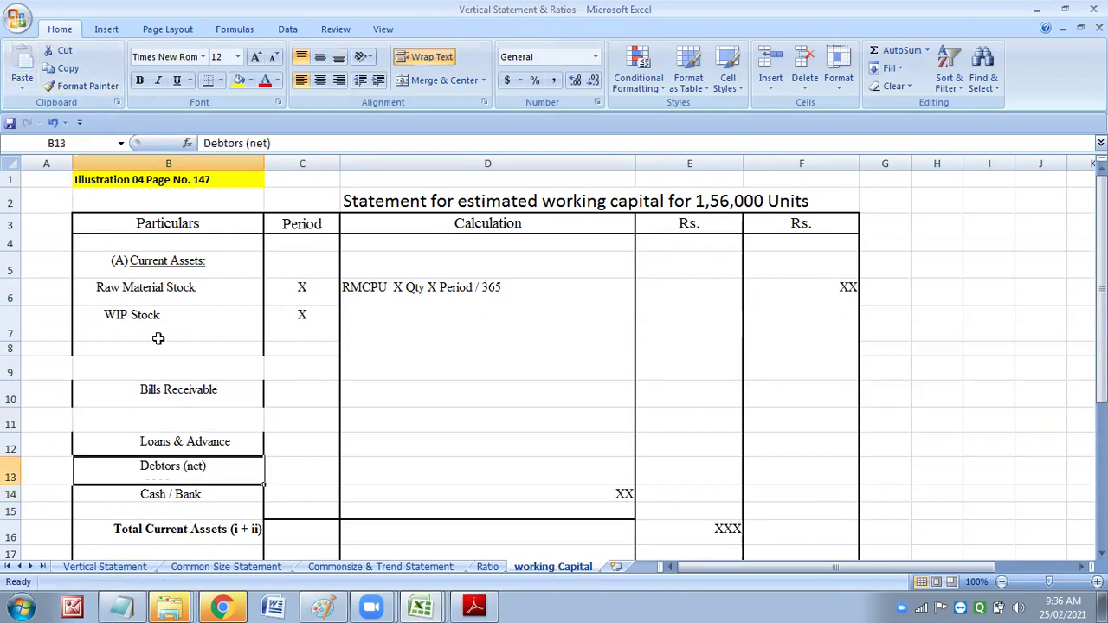
Append "M" to the WIP Stock label in B7.
click(231, 329)
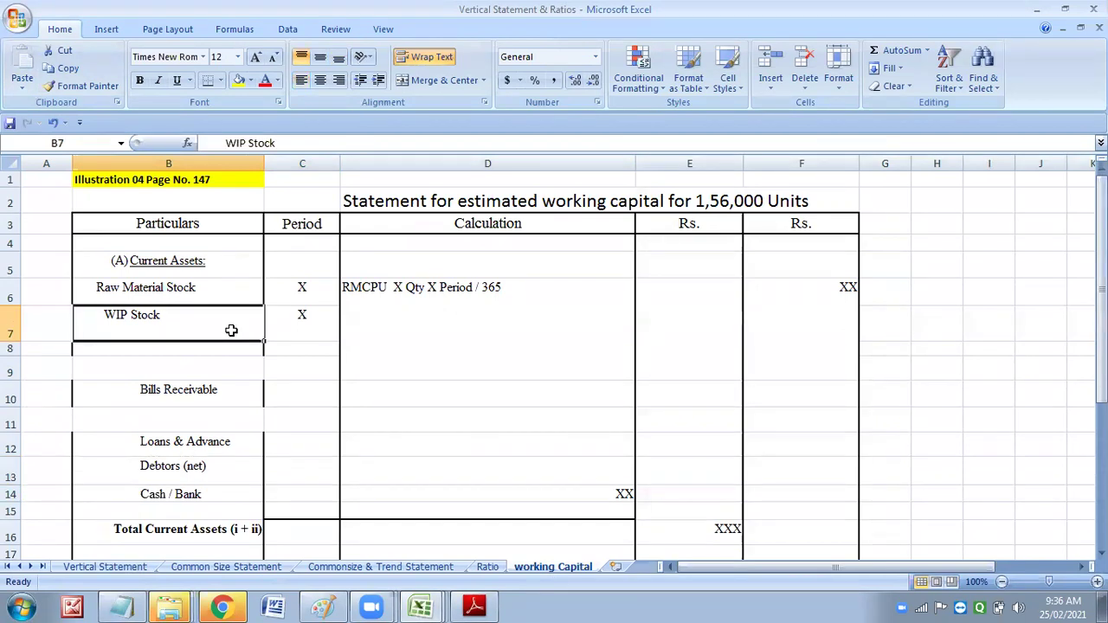
double_click(231, 330)
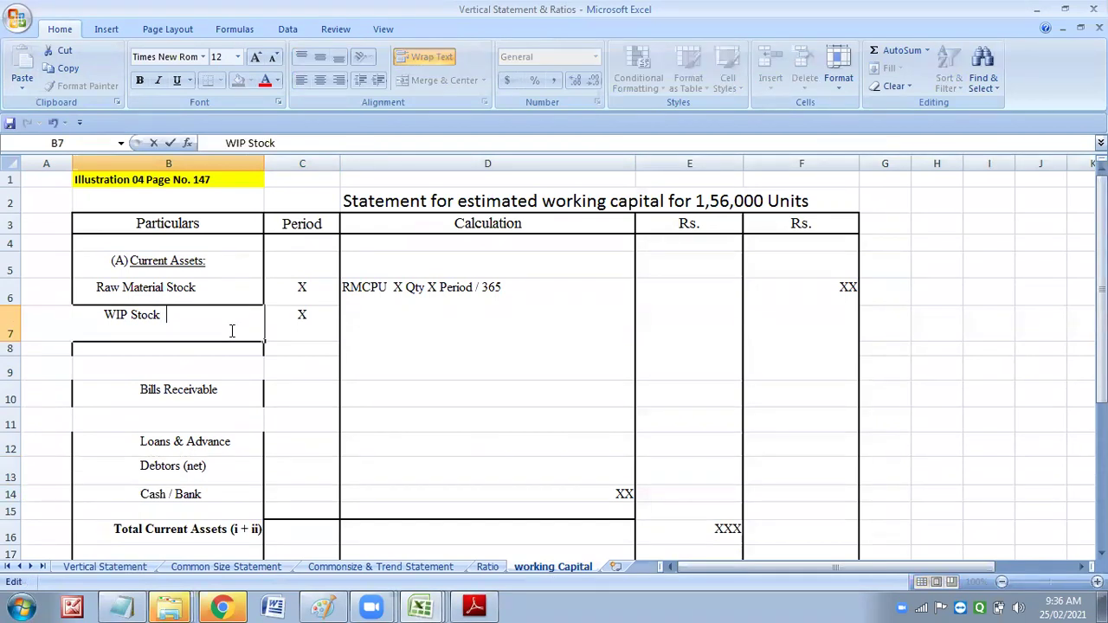
text(M)
click(199, 345)
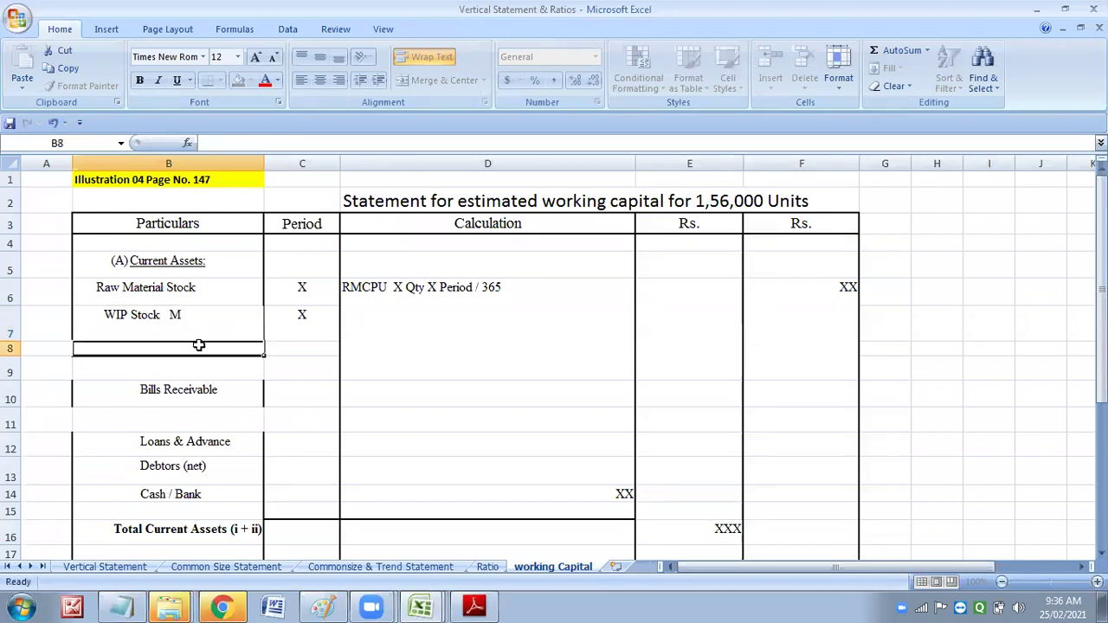
Enter "L" in B8 and "O" in B9 beneath the WIP Stock row.
text(L)
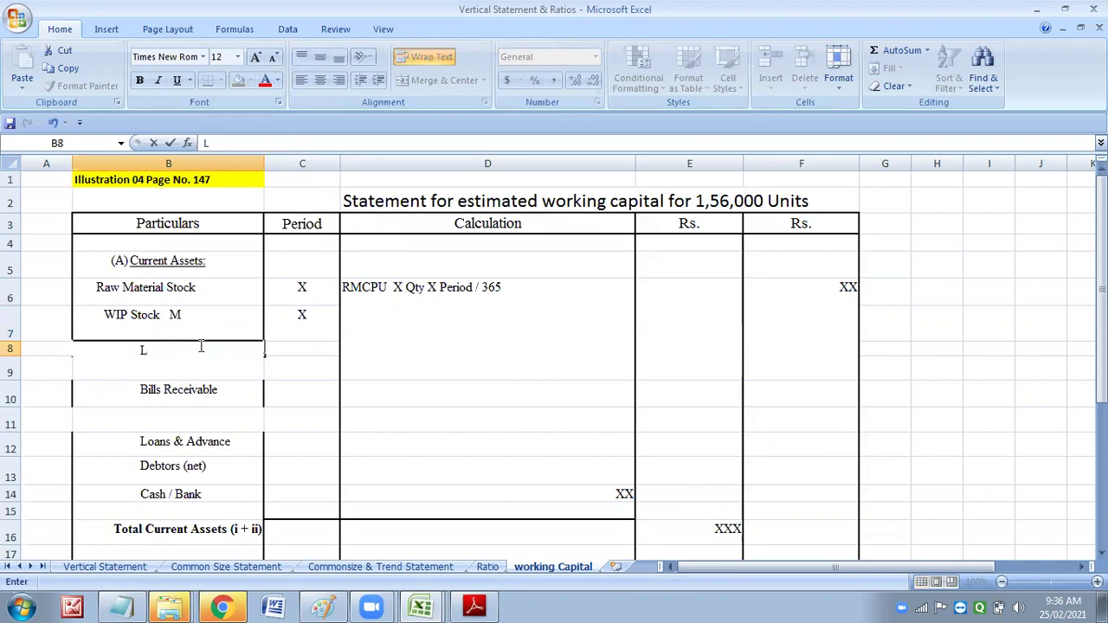
key(F2)
click(202, 385)
click(200, 369)
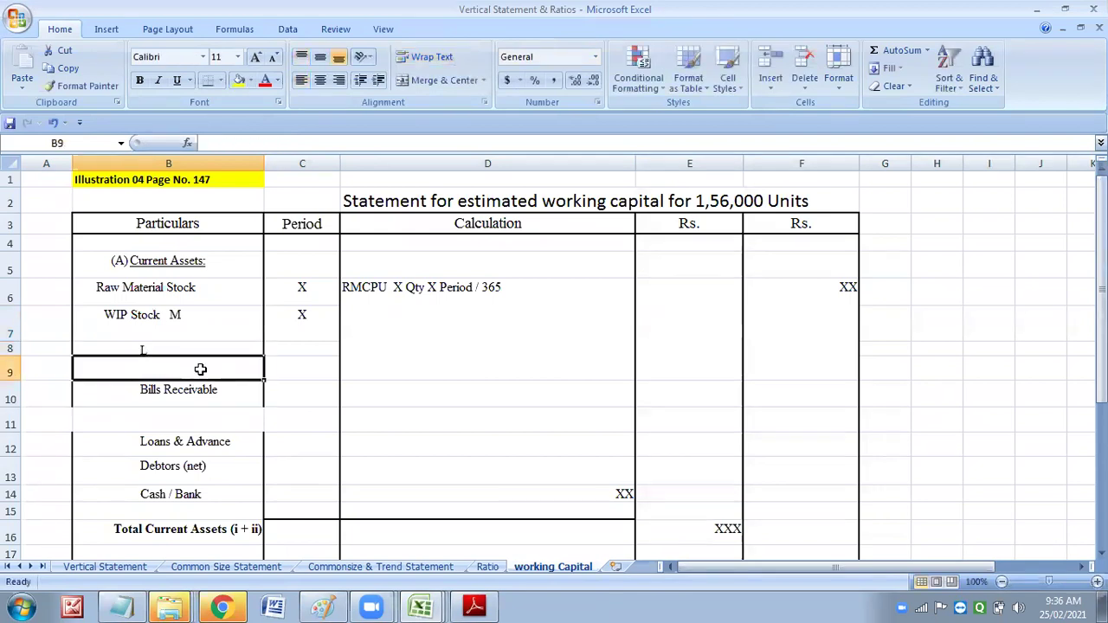
text(O)
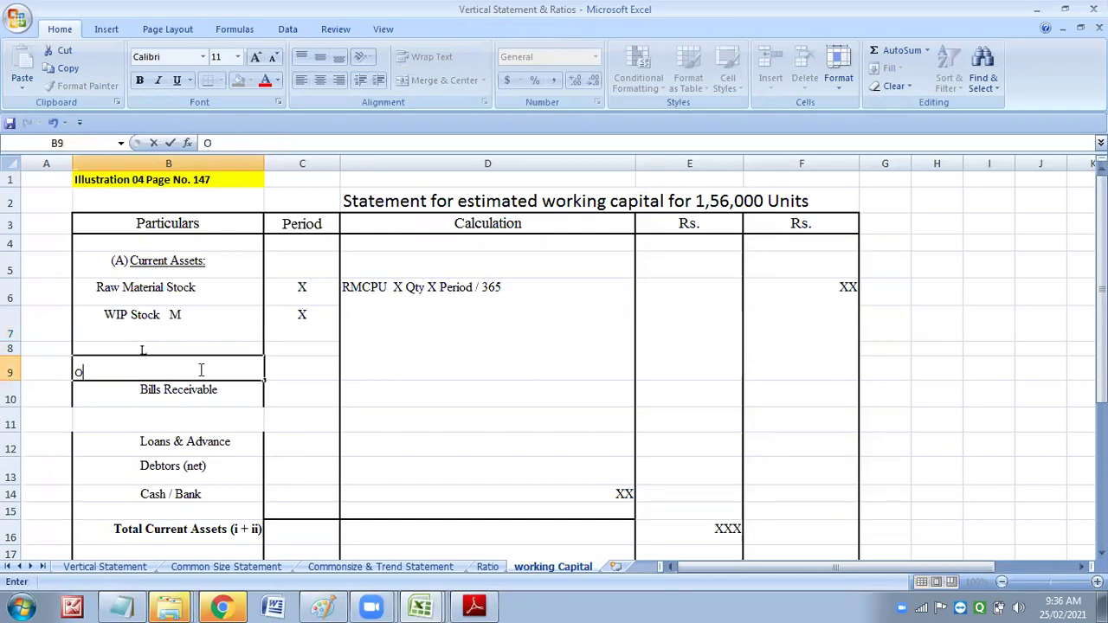
text(O)
click(174, 391)
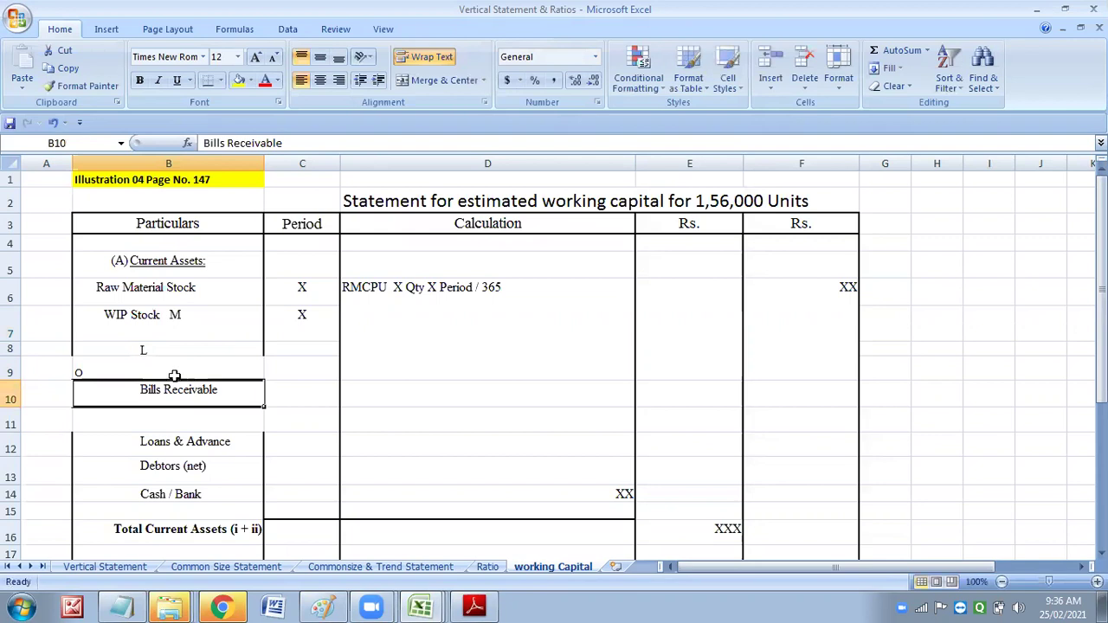
click(174, 372)
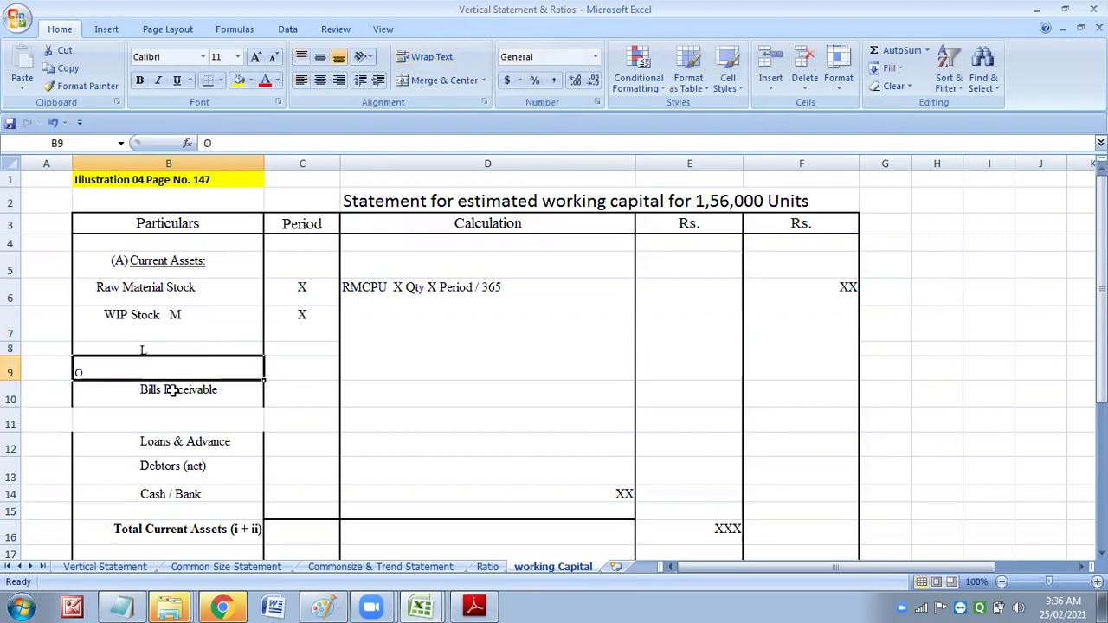
Delete the Bills Receivable row, row 10, from the current assets section.
click(173, 391)
click(12, 394)
right_click(13, 391)
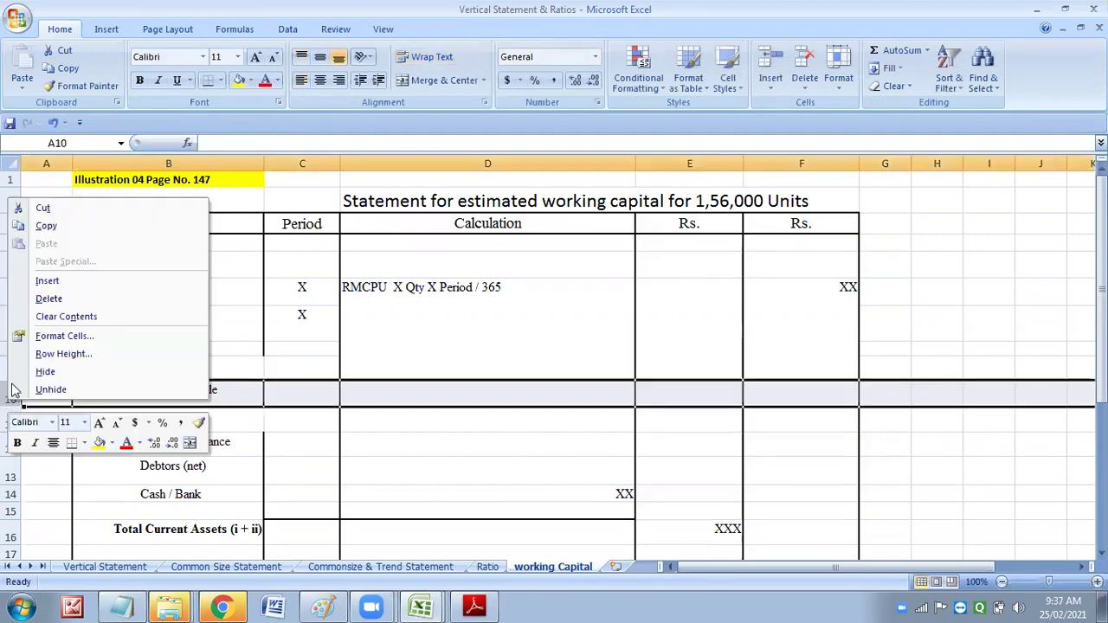
click(49, 298)
click(160, 370)
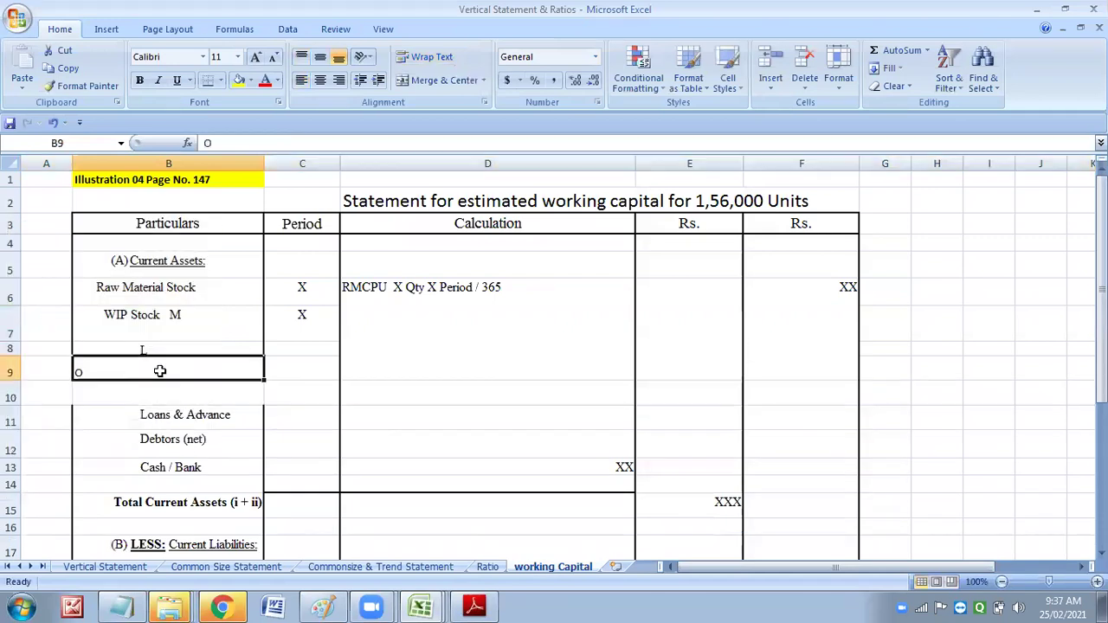
Replace the Loans & Advance label in B11 with "Finished Goods Stock".
click(162, 404)
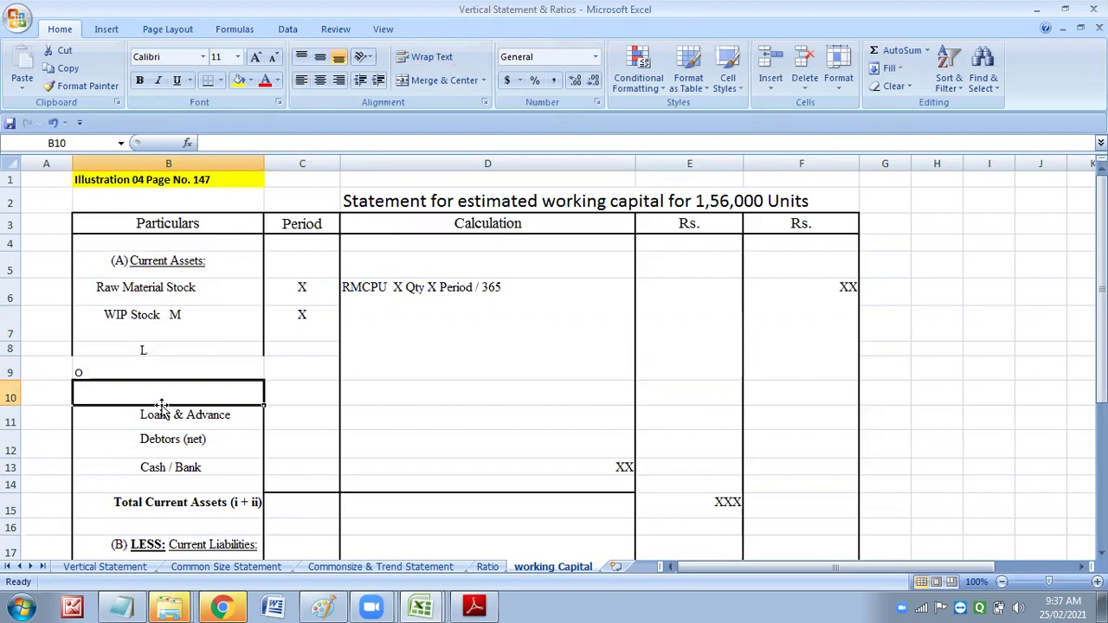
click(165, 415)
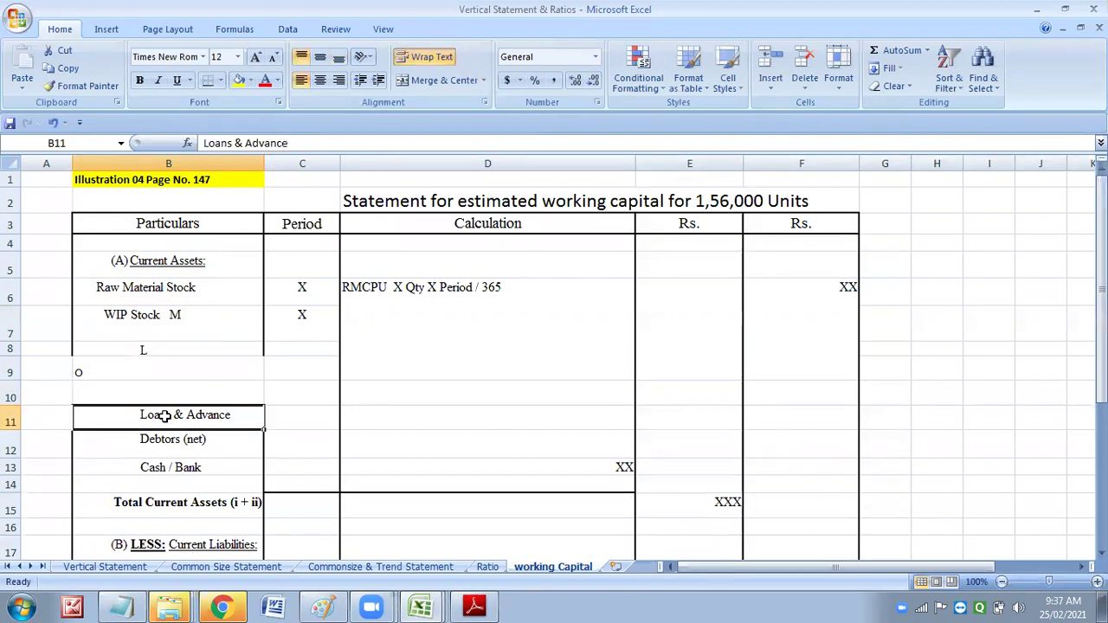
text(Finis)
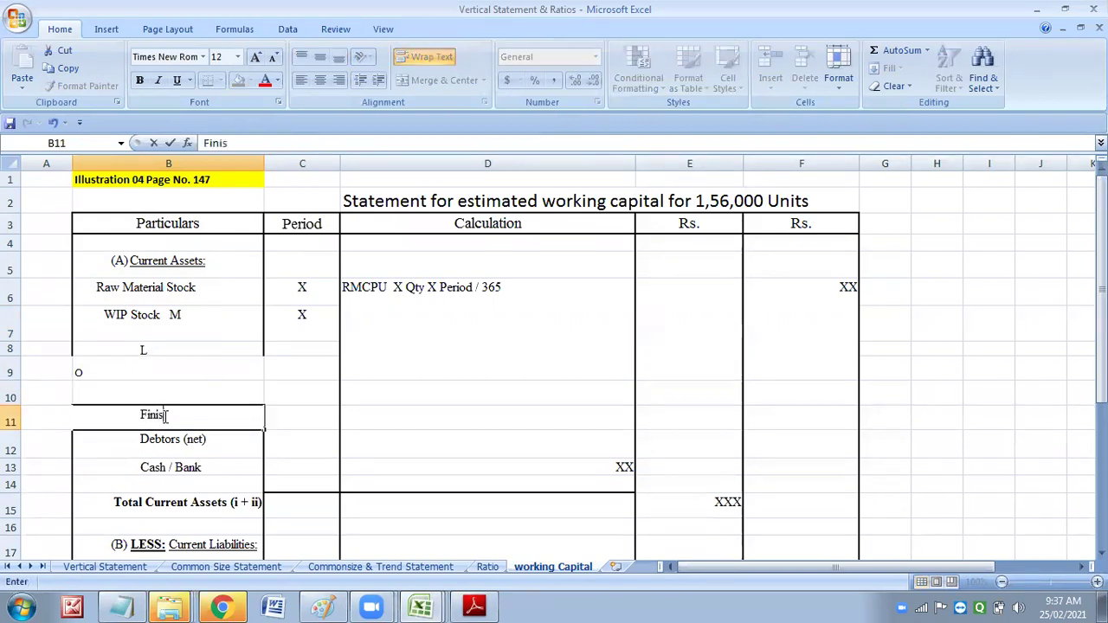
text(hed Goods St)
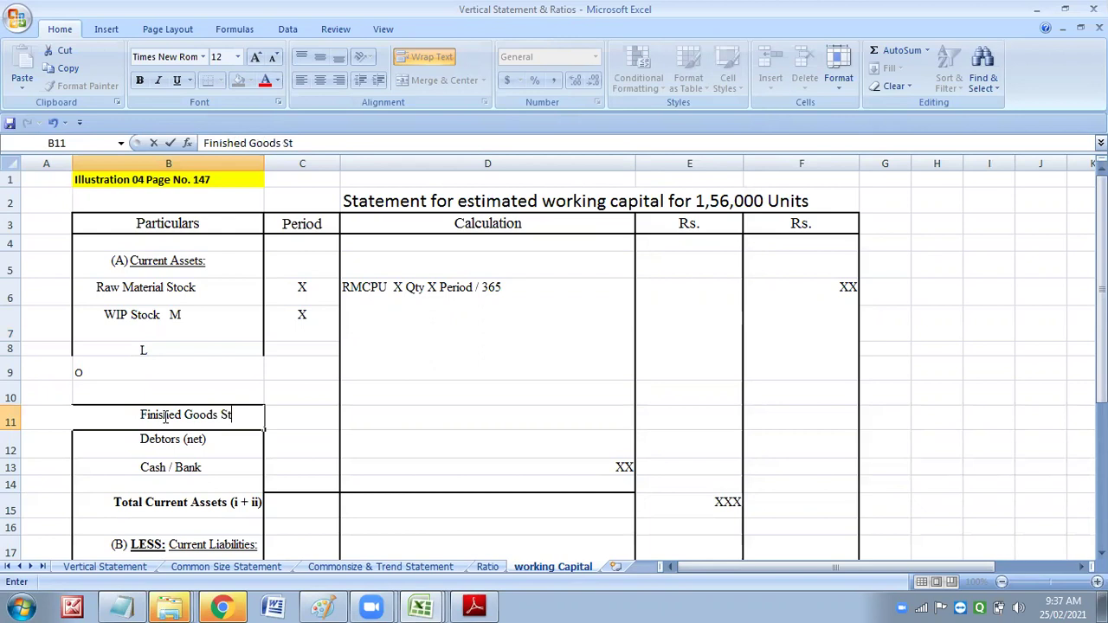
text(ock)
click(497, 409)
Clear the XX and XXX placeholders from F6, D13 and E15.
click(118, 374)
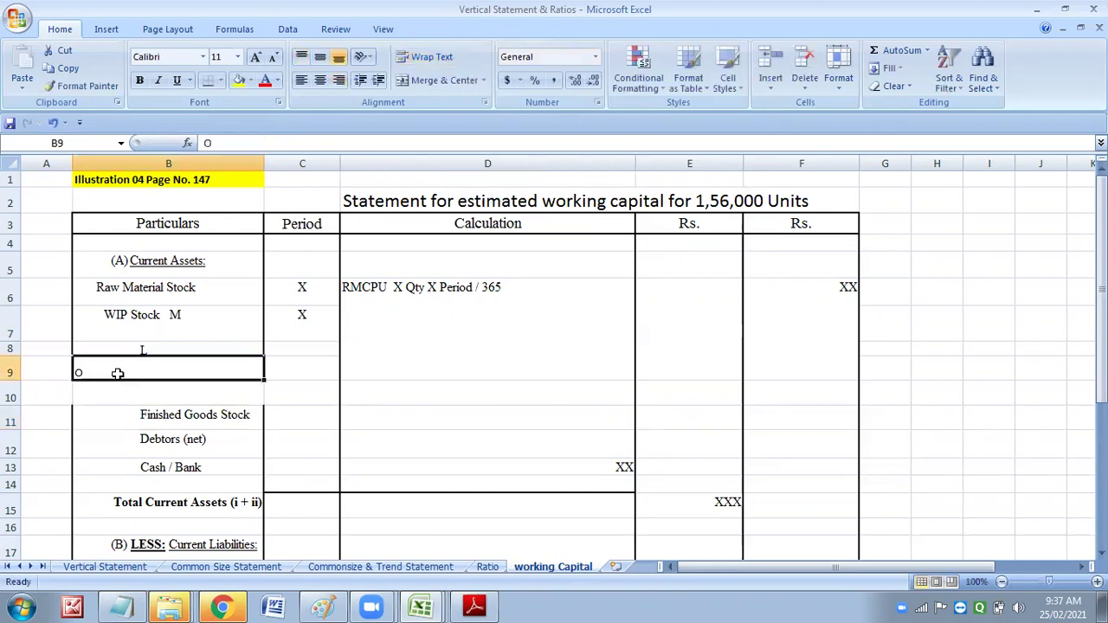
click(358, 288)
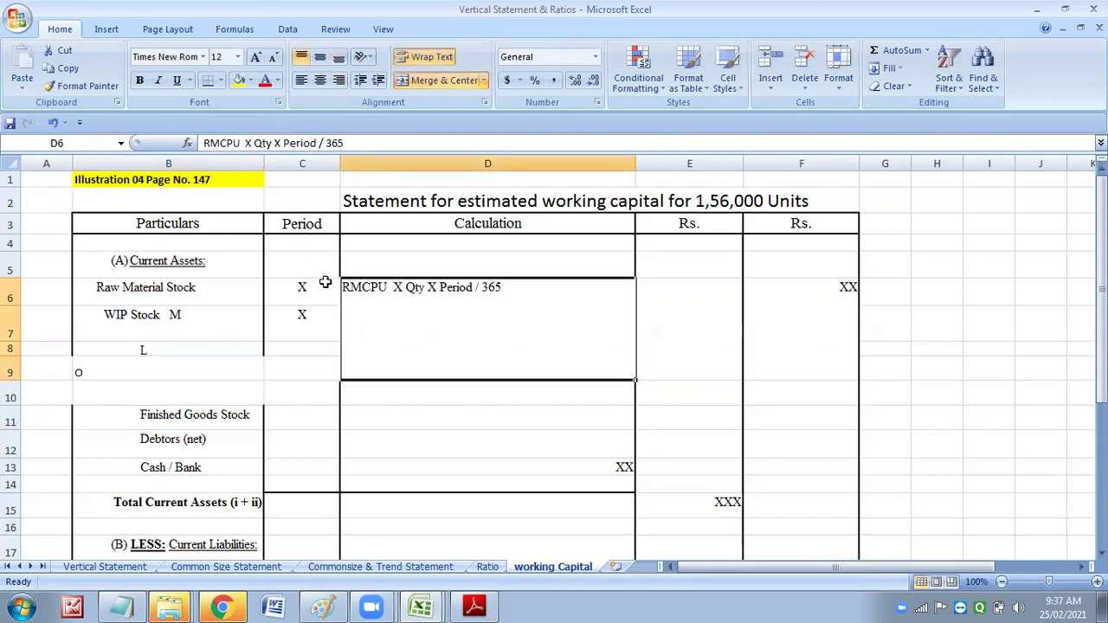
click(9, 383)
click(848, 288)
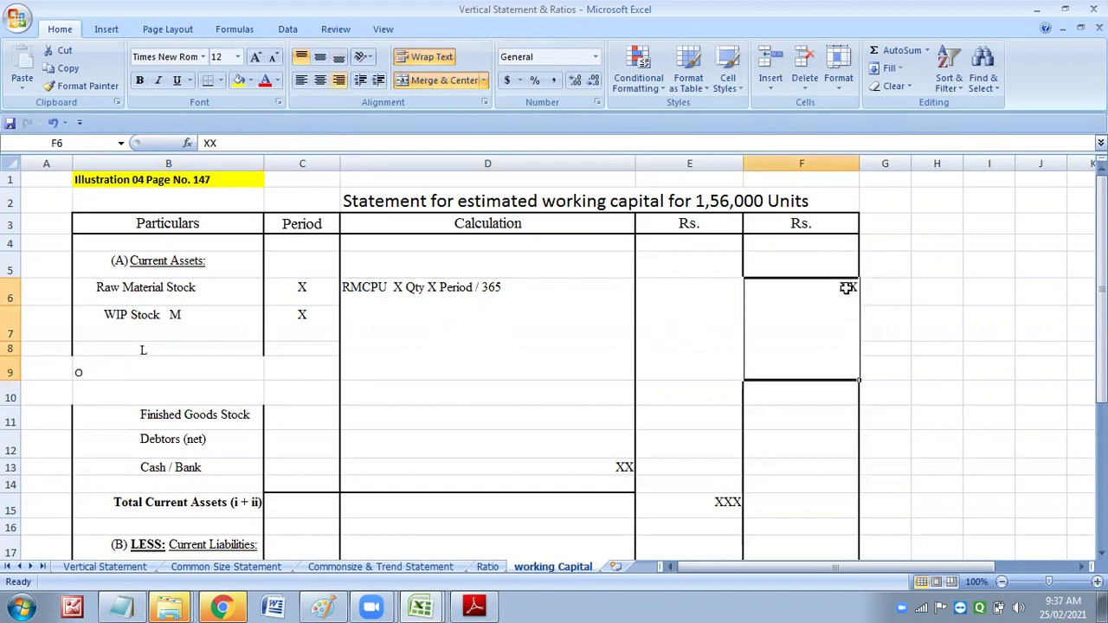
click(599, 469)
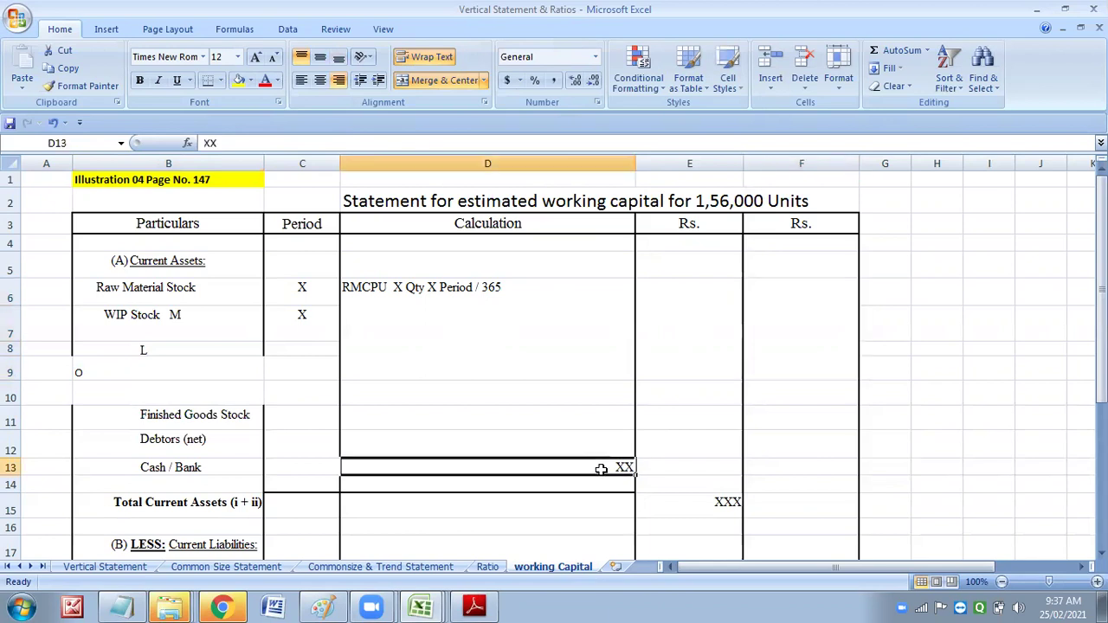
click(715, 502)
key(Delete)
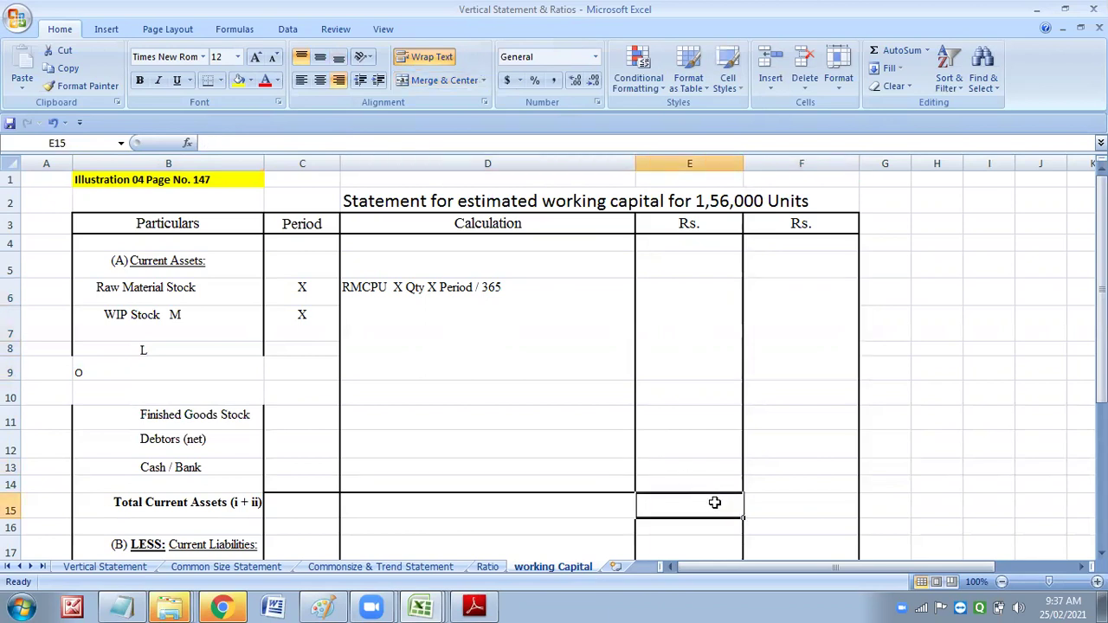
Remove "(i + ii)" from the Total Current Assets label in B15.
double_click(233, 502)
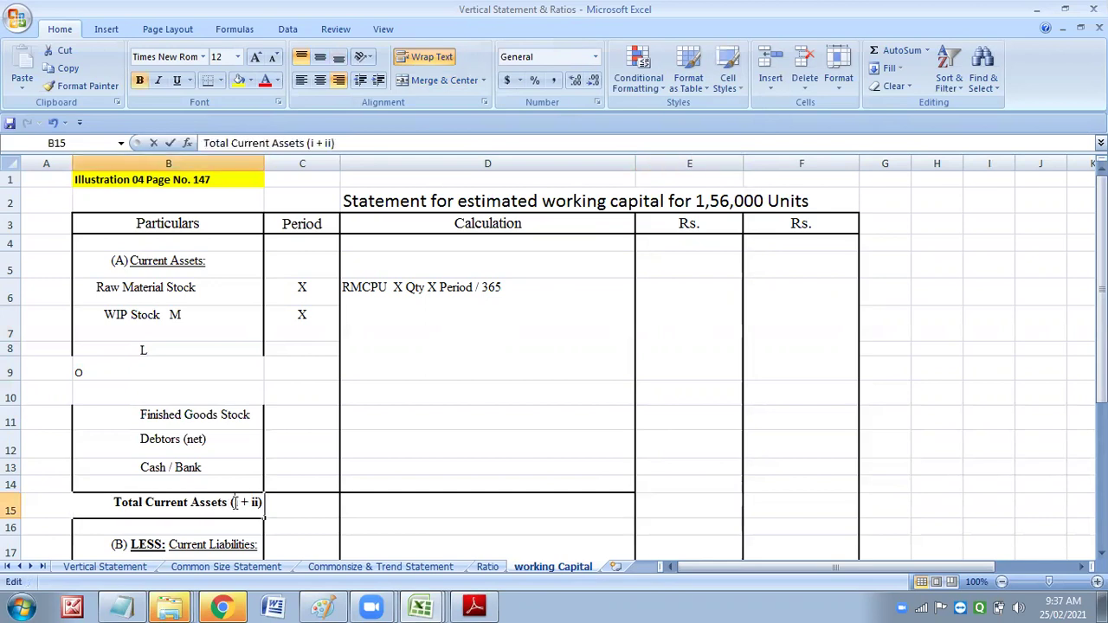
drag(231, 502, 271, 507)
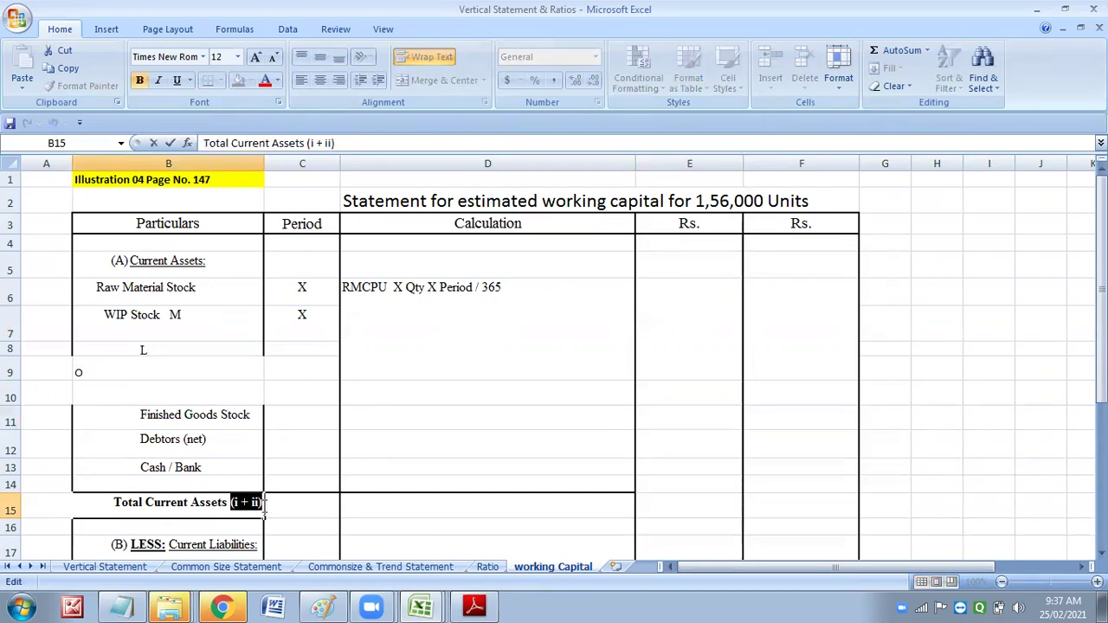
key(Delete)
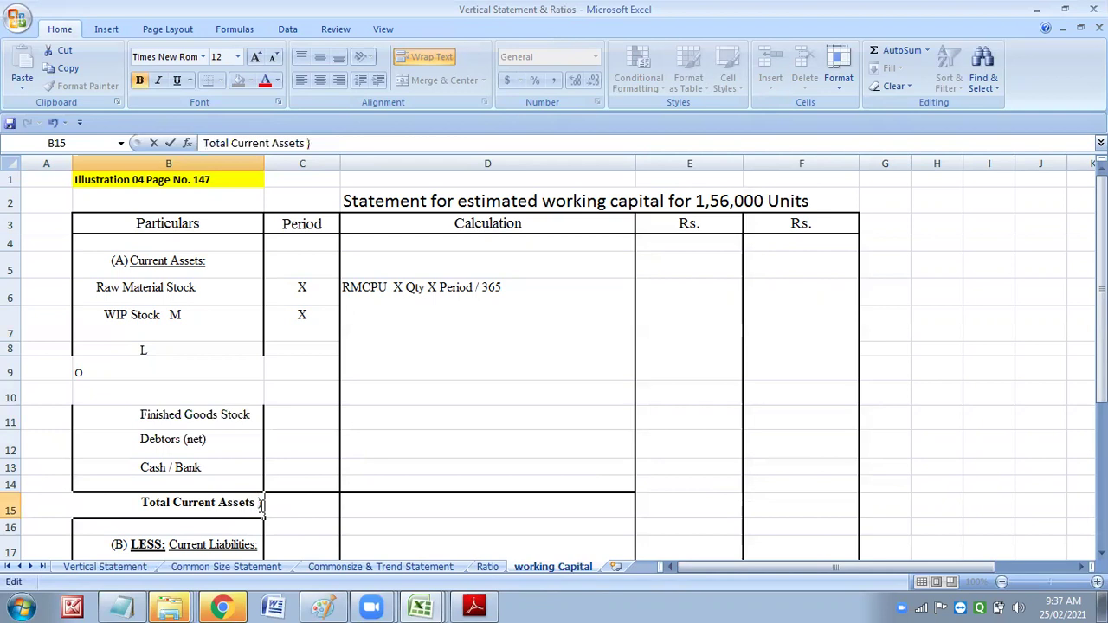
key(BackSpace)
key(BackSpace)
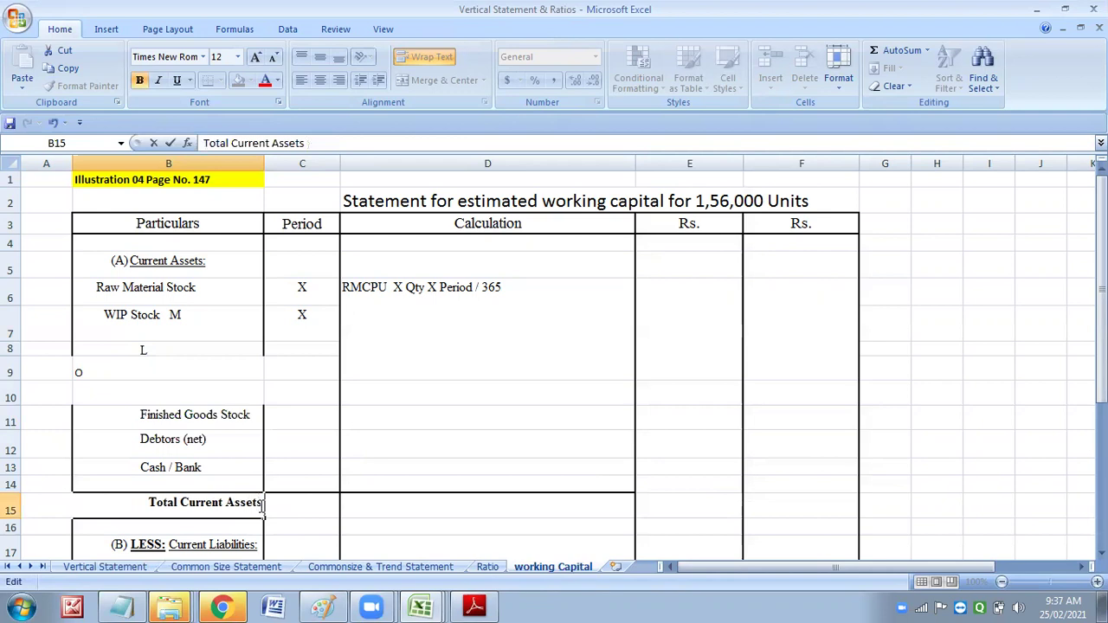
click(478, 512)
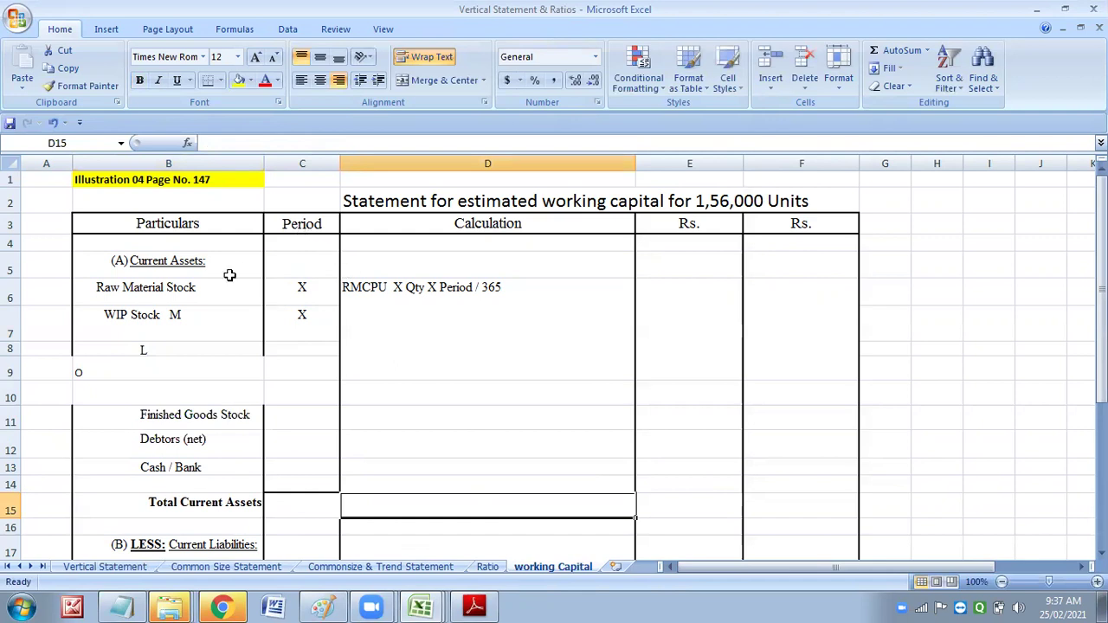
Check Illustration 4 in the textbook PDF, then return to the workbook and set the Raw Material Stock period in C6 to "4 Weeks".
click(472, 606)
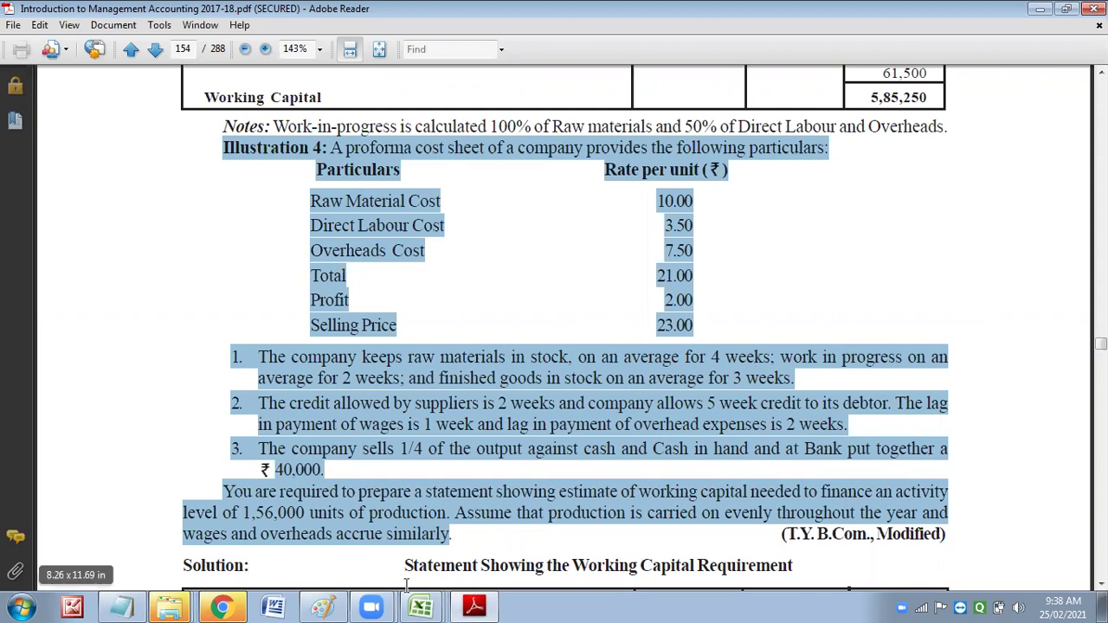
mouse_move(425, 607)
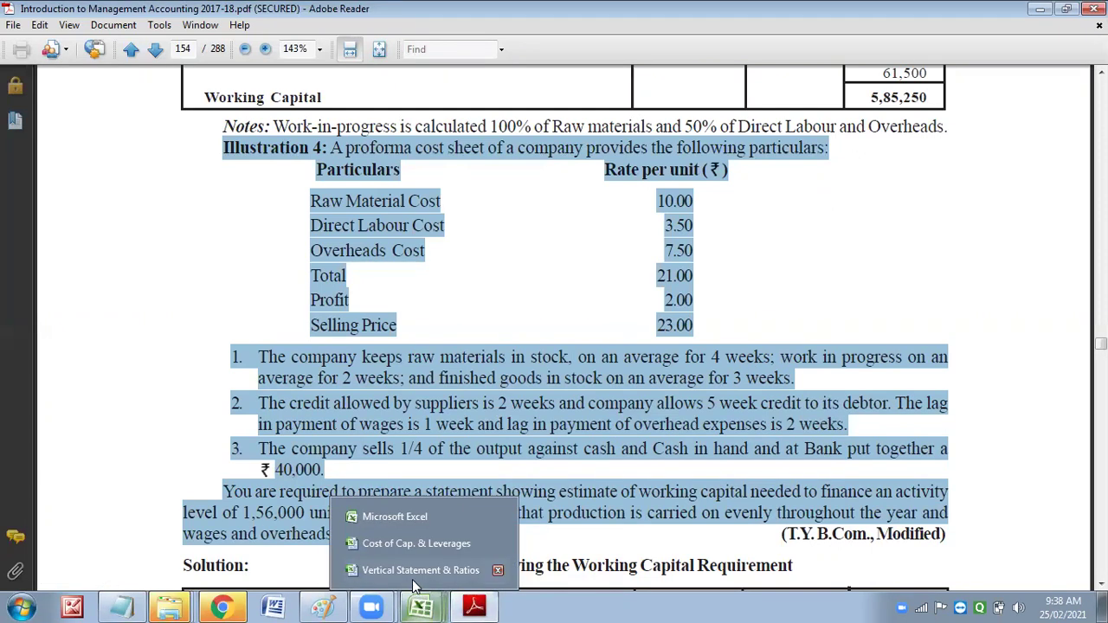
click(409, 570)
click(307, 295)
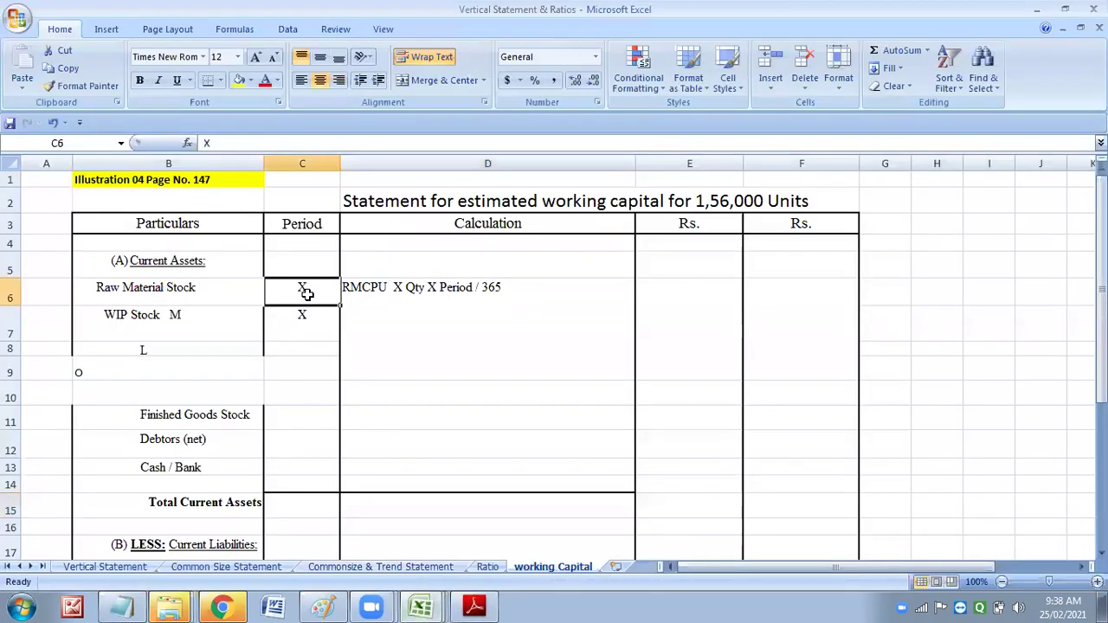
text(4 Weeks)
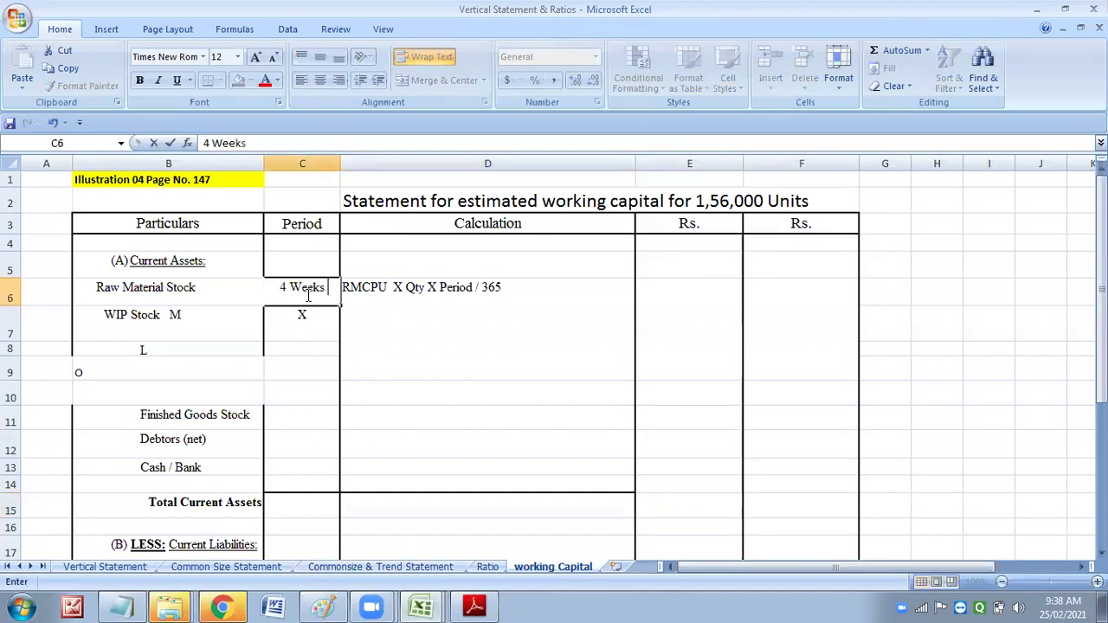
Clear the RMCPU calculation text from the merged Calculation cell in D6.
click(419, 282)
double_click(507, 286)
drag(507, 287, 345, 289)
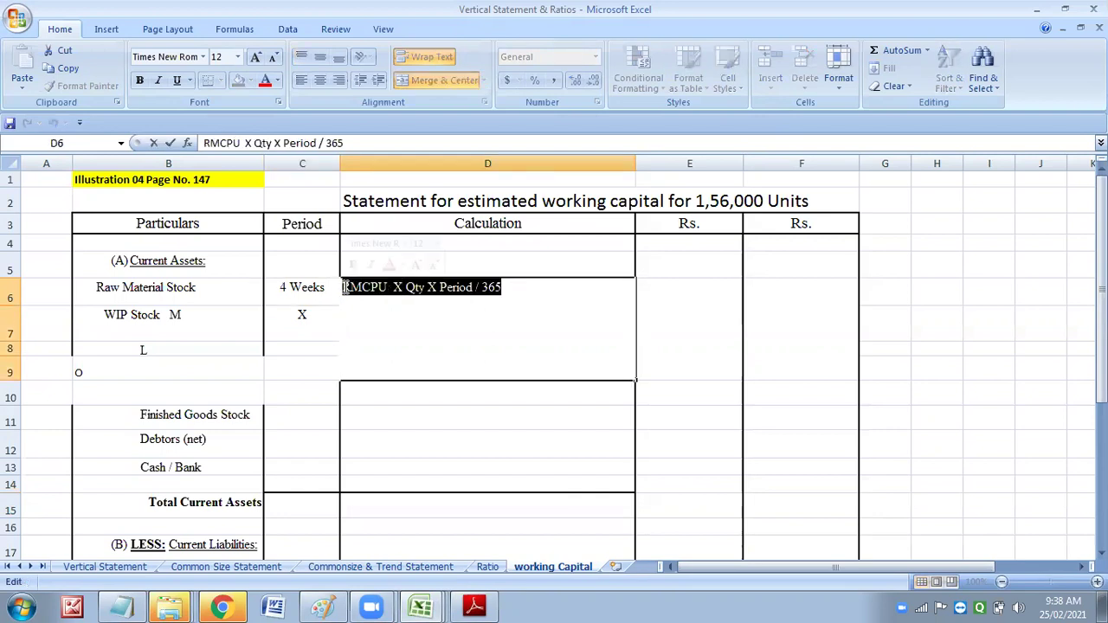
key(Delete)
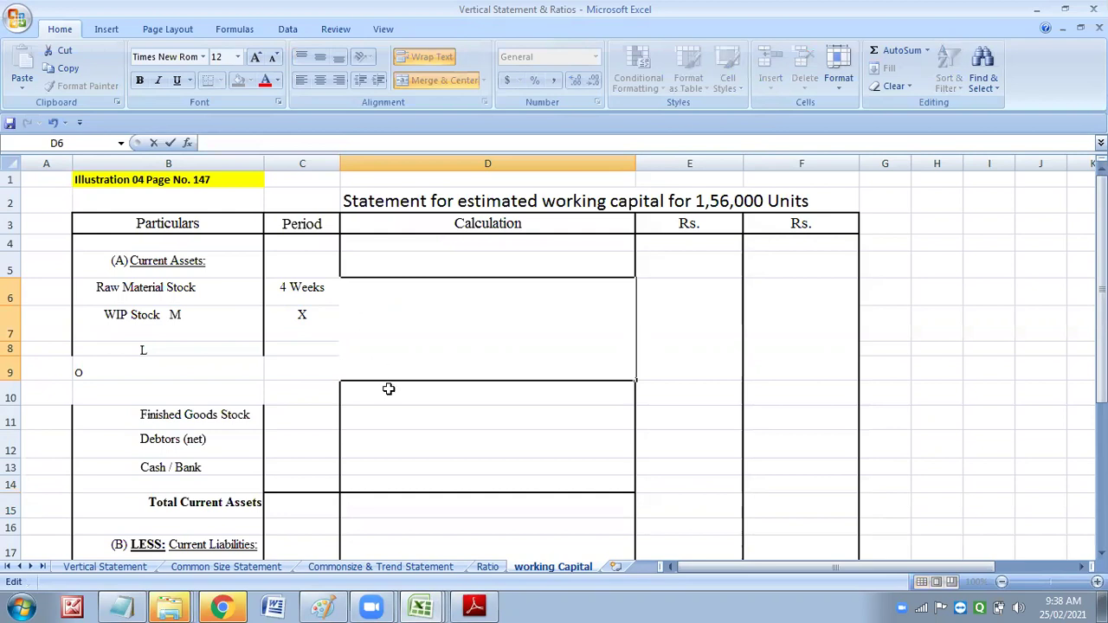
click(390, 418)
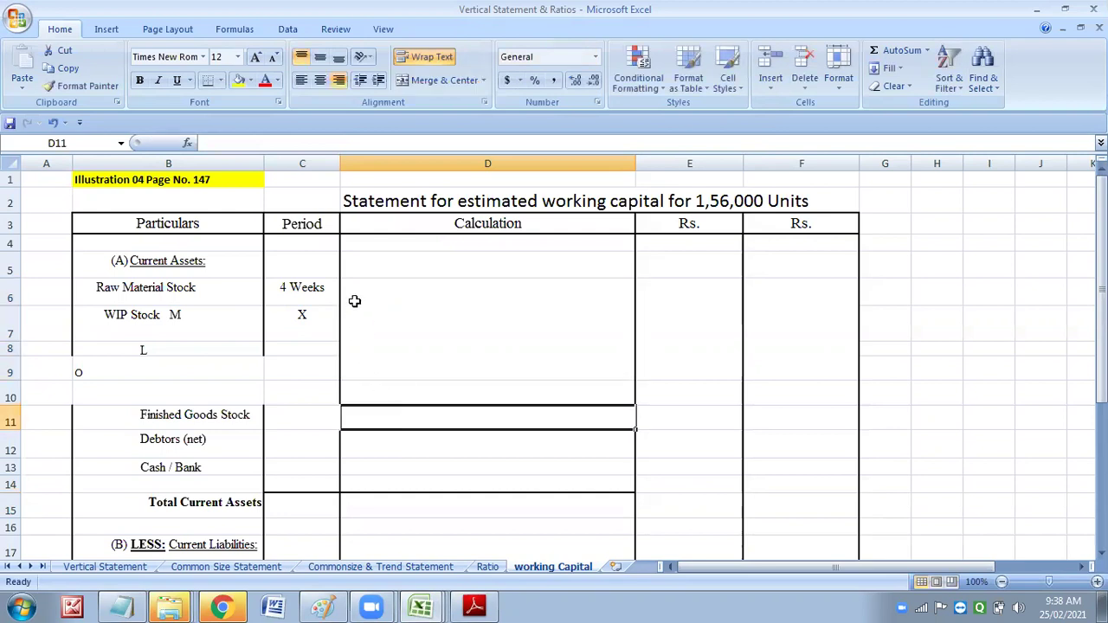
Copy the blank cells I5:K11 over the range starting at D6 to replace the merged cells in columns D to F with separate ones.
click(350, 302)
click(316, 300)
drag(403, 294, 792, 325)
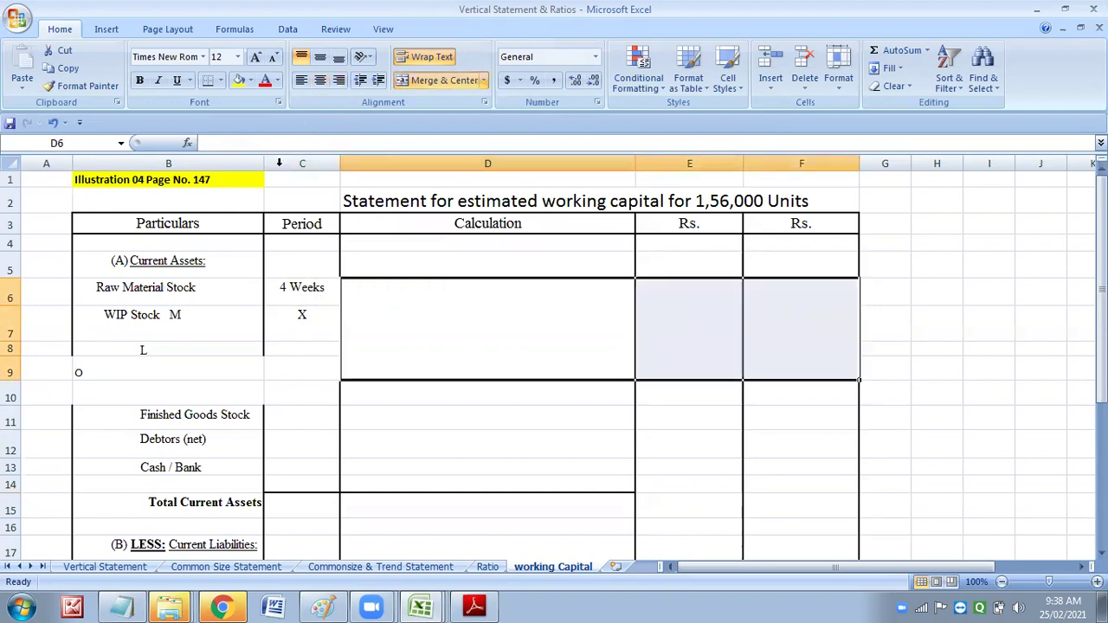
drag(985, 262, 1057, 410)
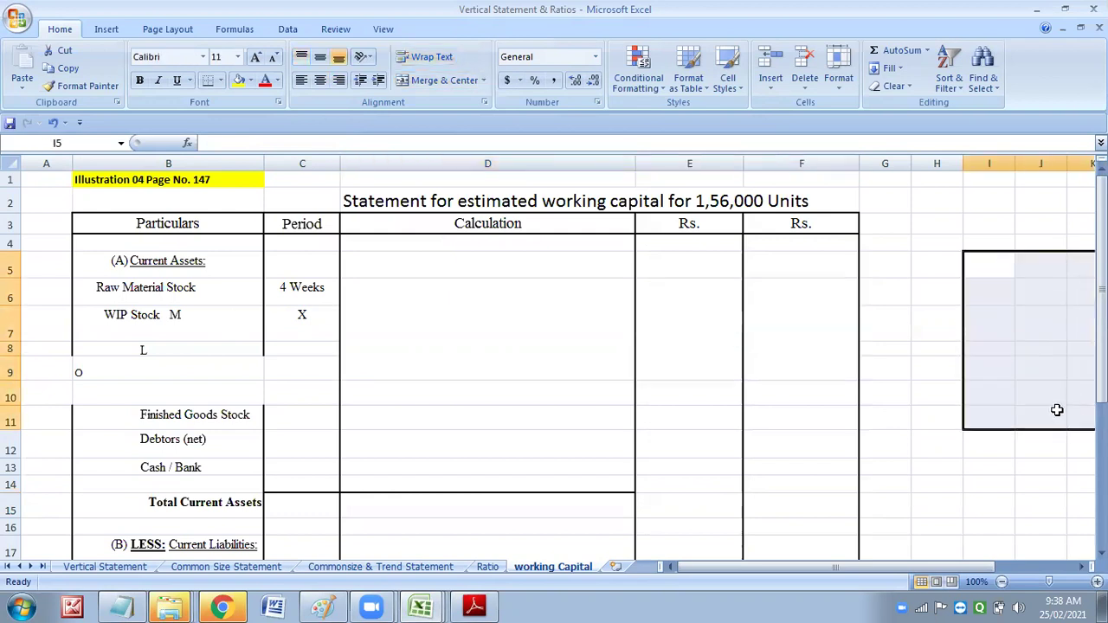
click(76, 74)
drag(390, 311, 806, 326)
click(22, 68)
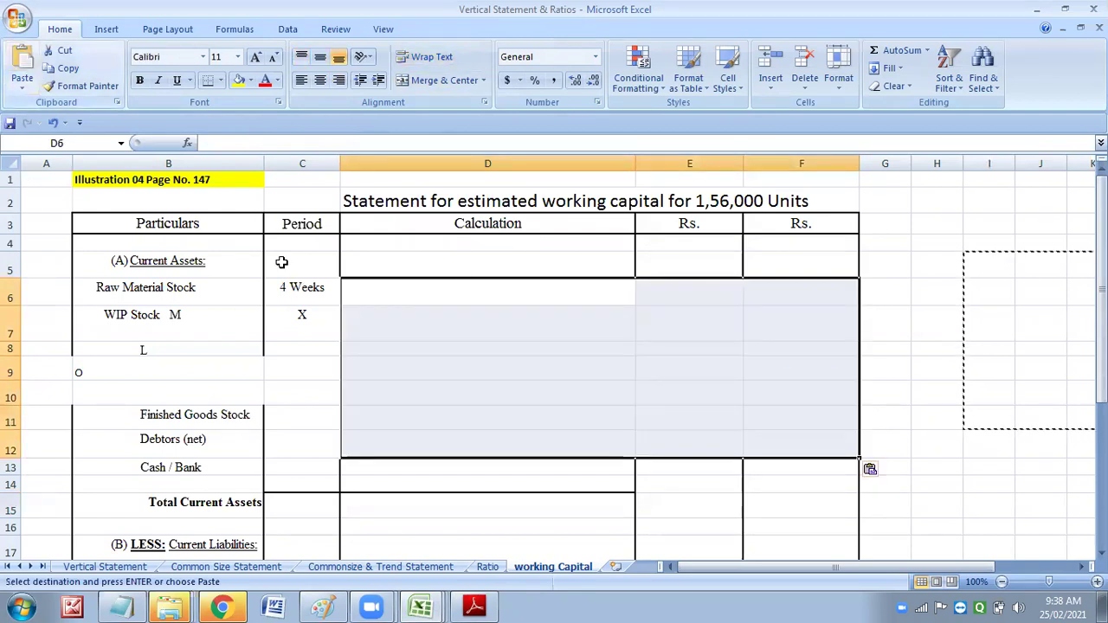
click(429, 313)
click(402, 290)
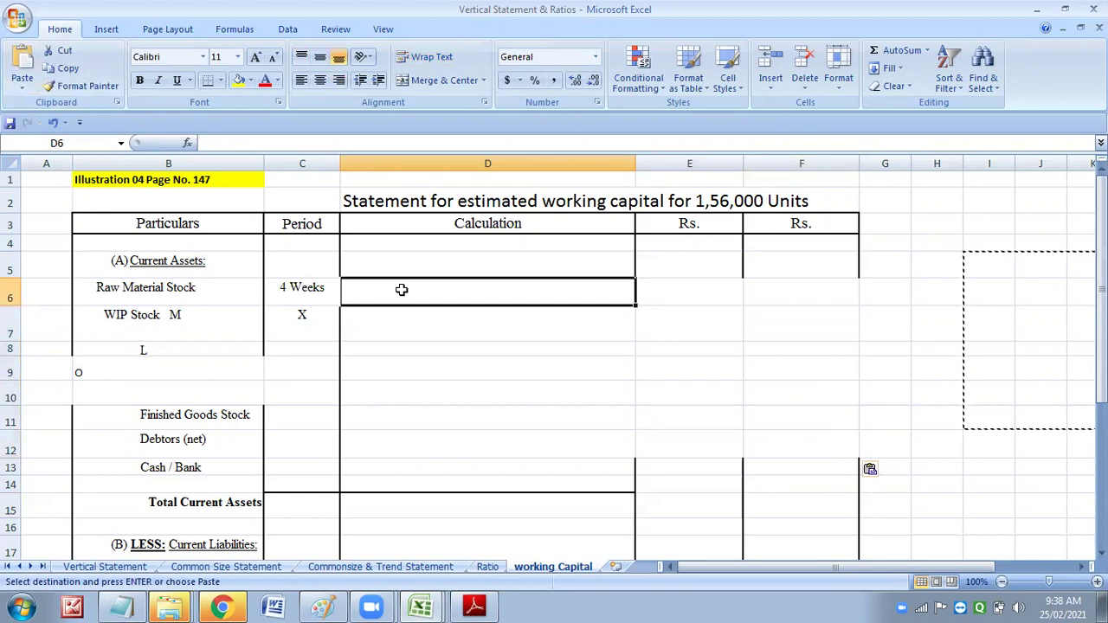
Check the unit cost in the textbook PDF and enter "1,56,000 x 10 x 4 w / 52 w" in D6 as the Raw Material Stock calculation.
click(470, 607)
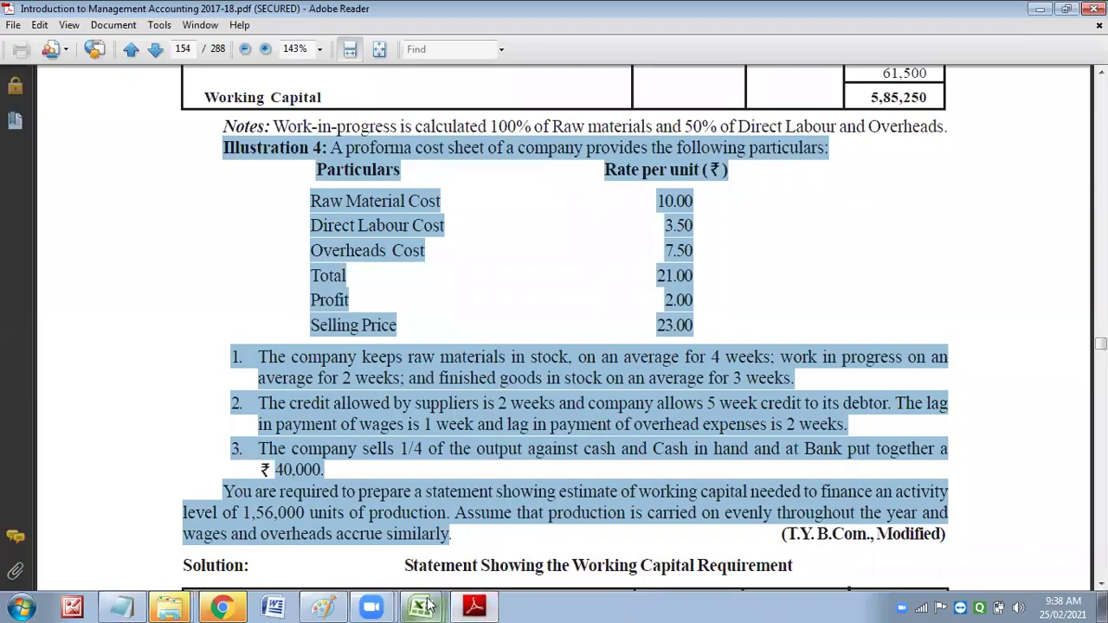
click(427, 606)
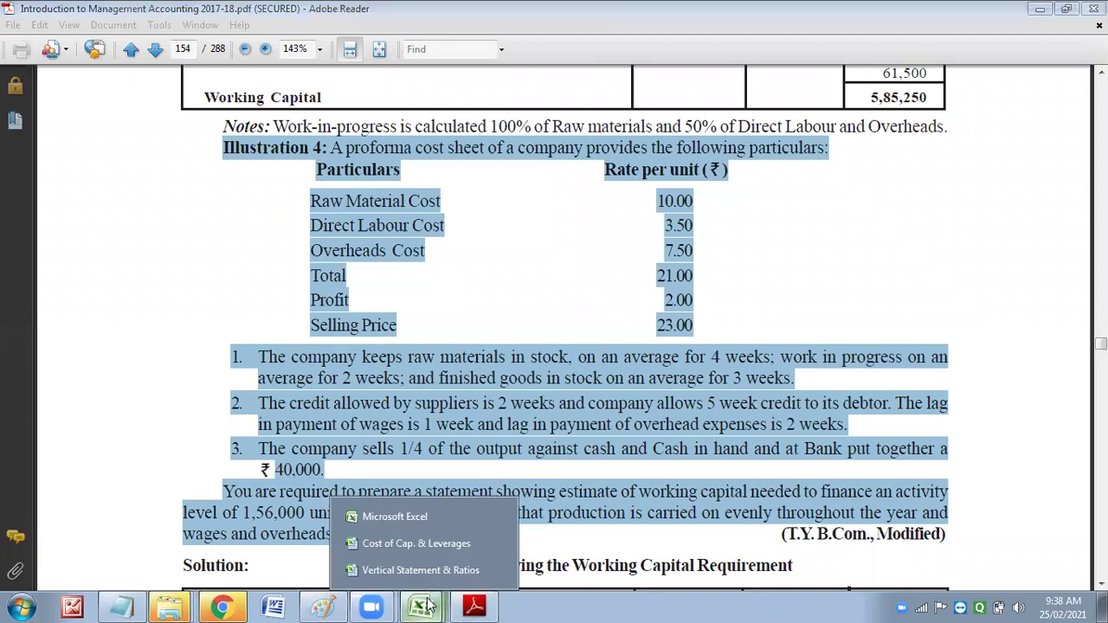
click(433, 572)
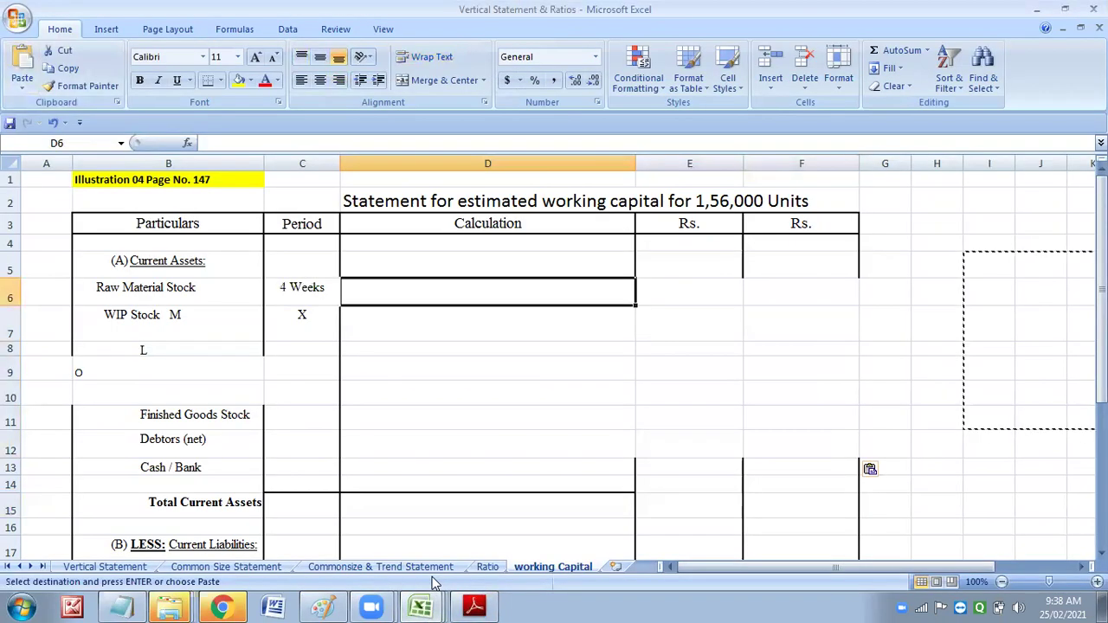
text(1)
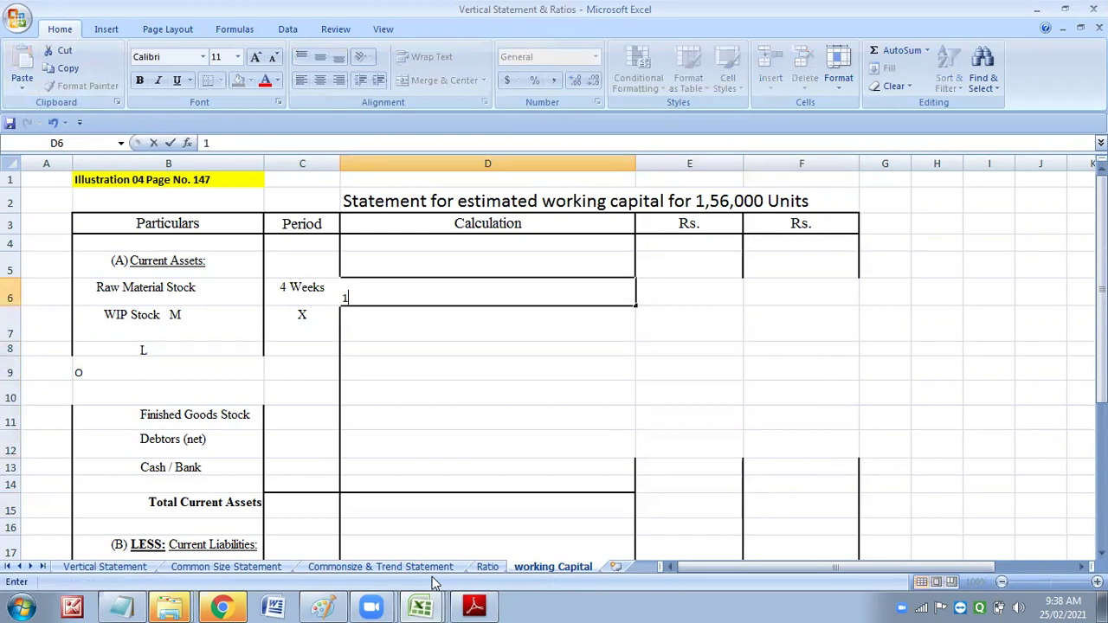
text(,56,000 x 10)
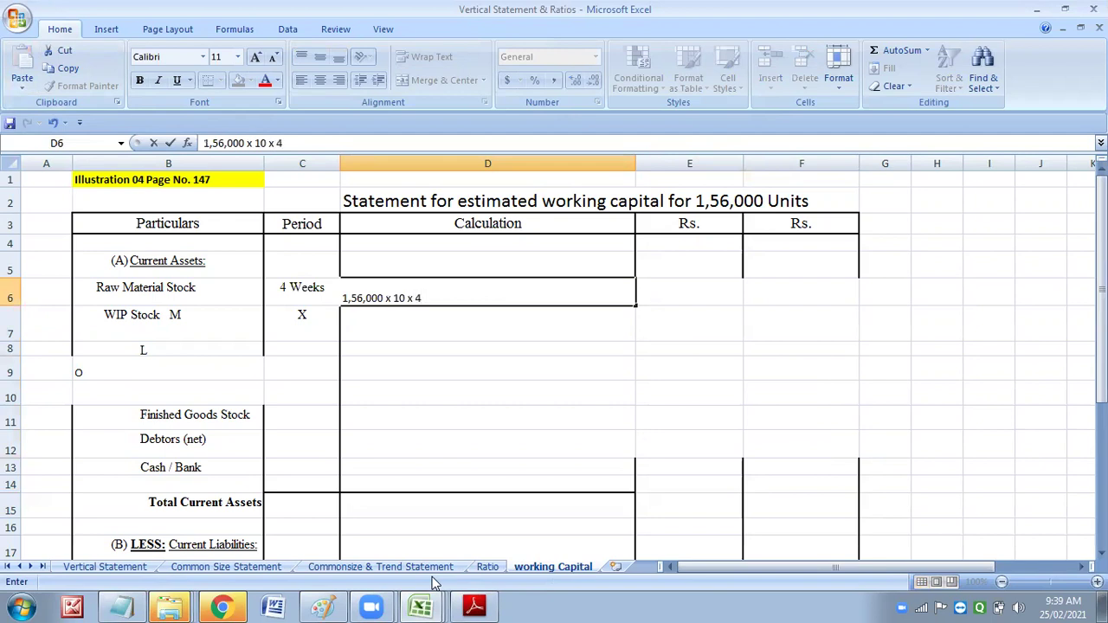
text(x 4 w / 52 w)
Clear the X placeholder from the WIP Stock period in C7.
click(312, 321)
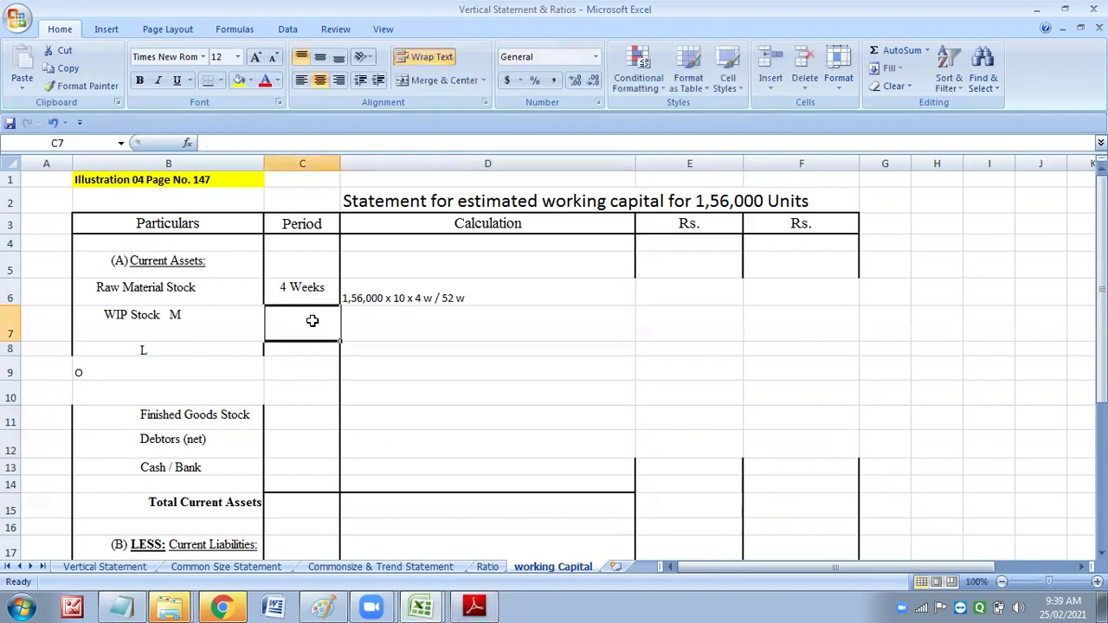
click(480, 345)
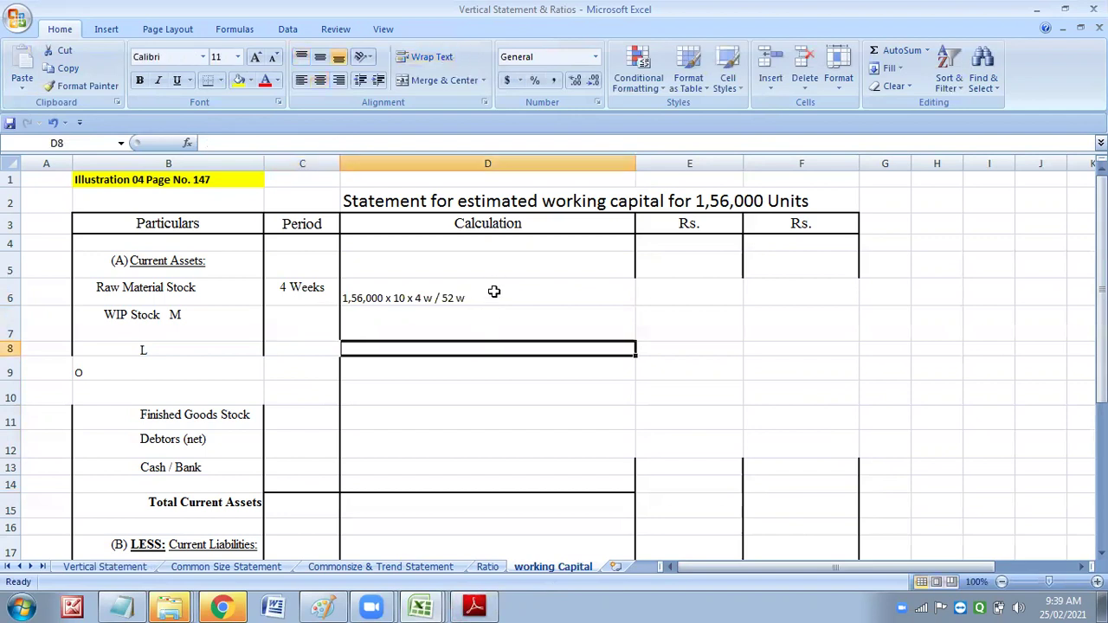
click(494, 293)
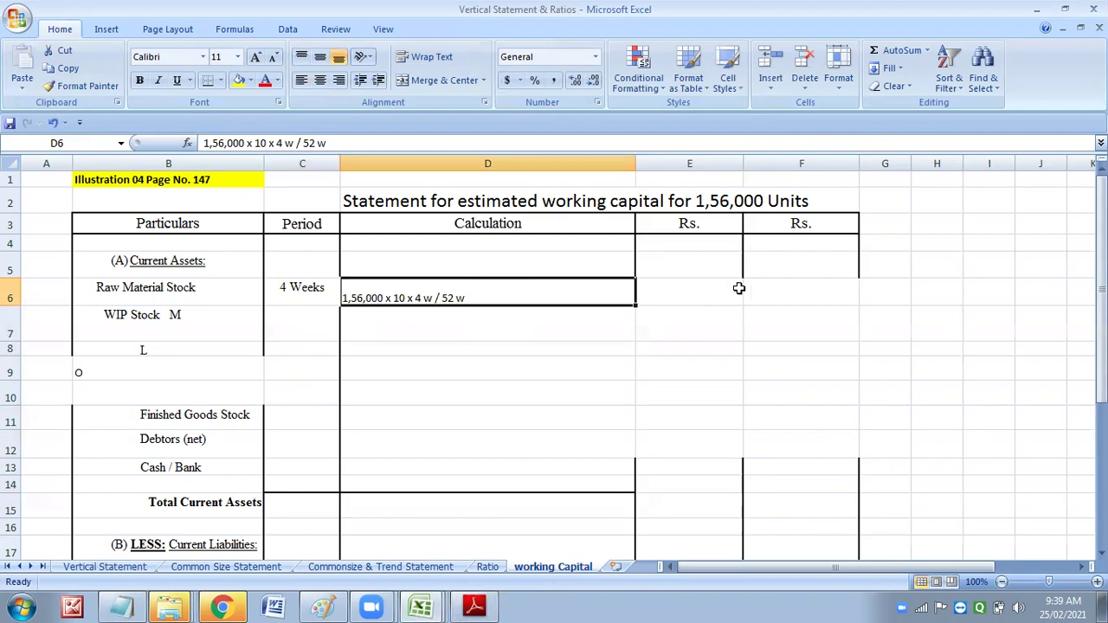
Enter 2,20,000 in F6 as the Raw Material Stock amount.
click(790, 296)
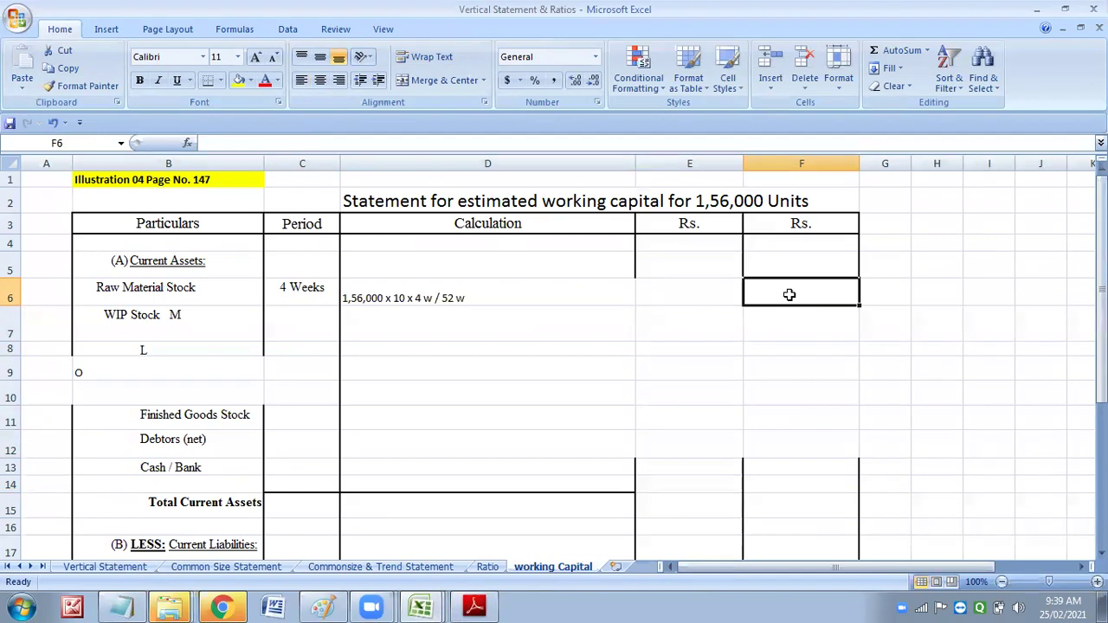
text(2,20,000)
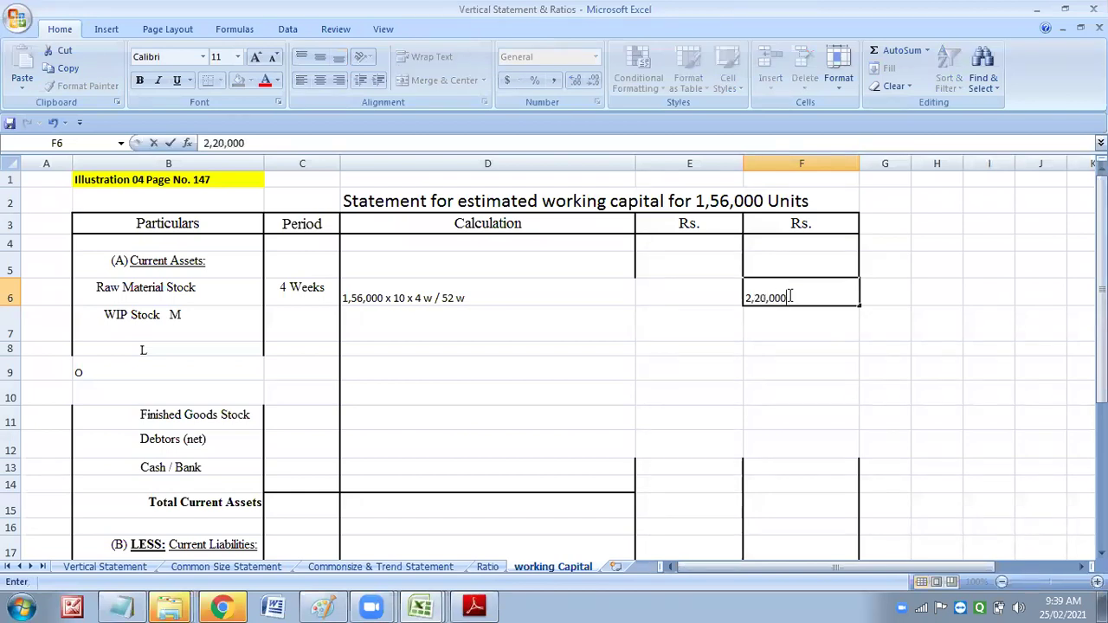
click(806, 350)
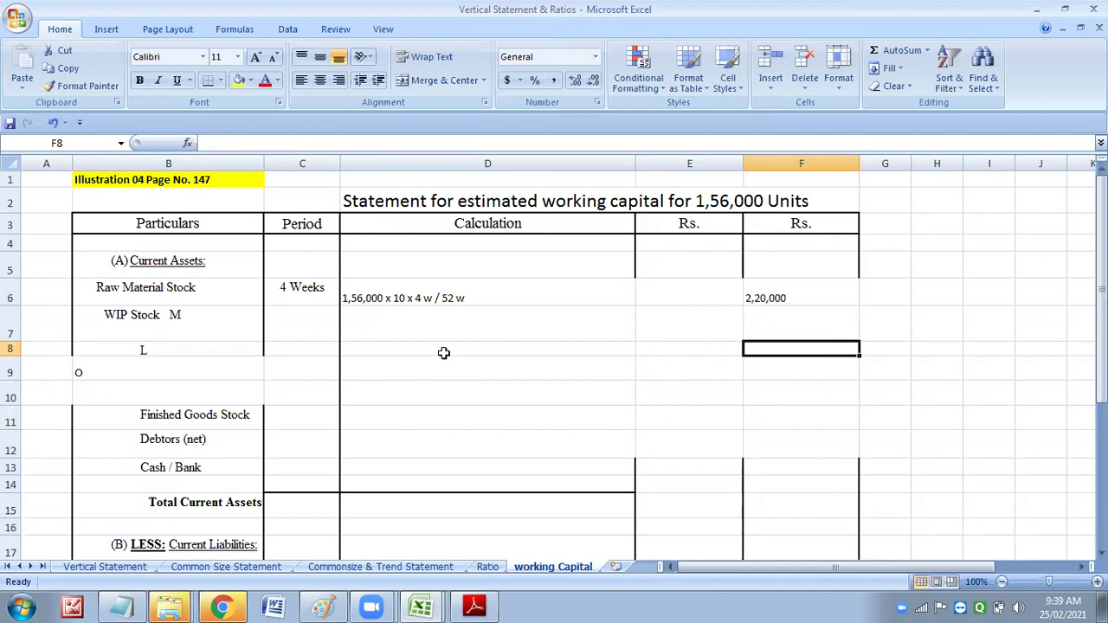
Check the Illustration 4 data in the textbook PDF and correct the Raw Material Stock amount in F6 to 1,20,000.
click(469, 606)
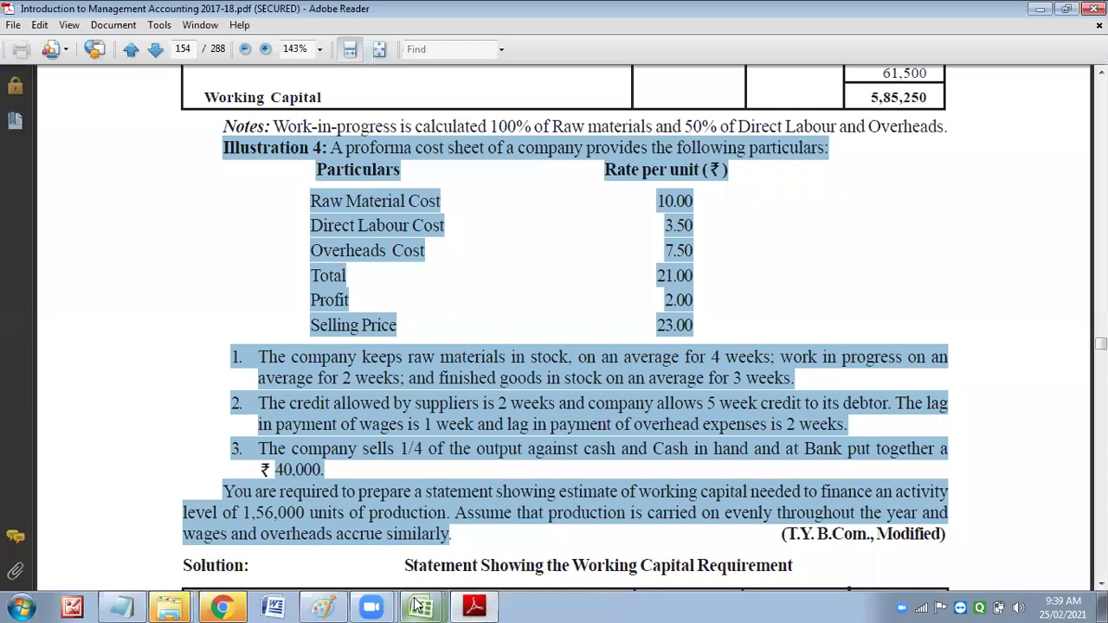
click(436, 596)
click(437, 573)
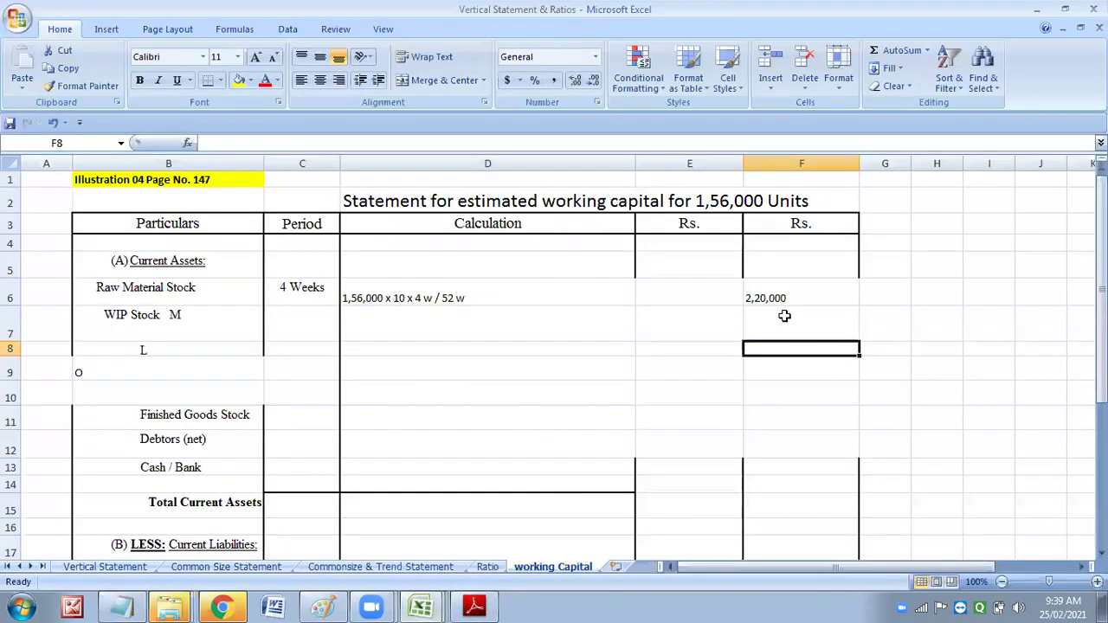
double_click(749, 297)
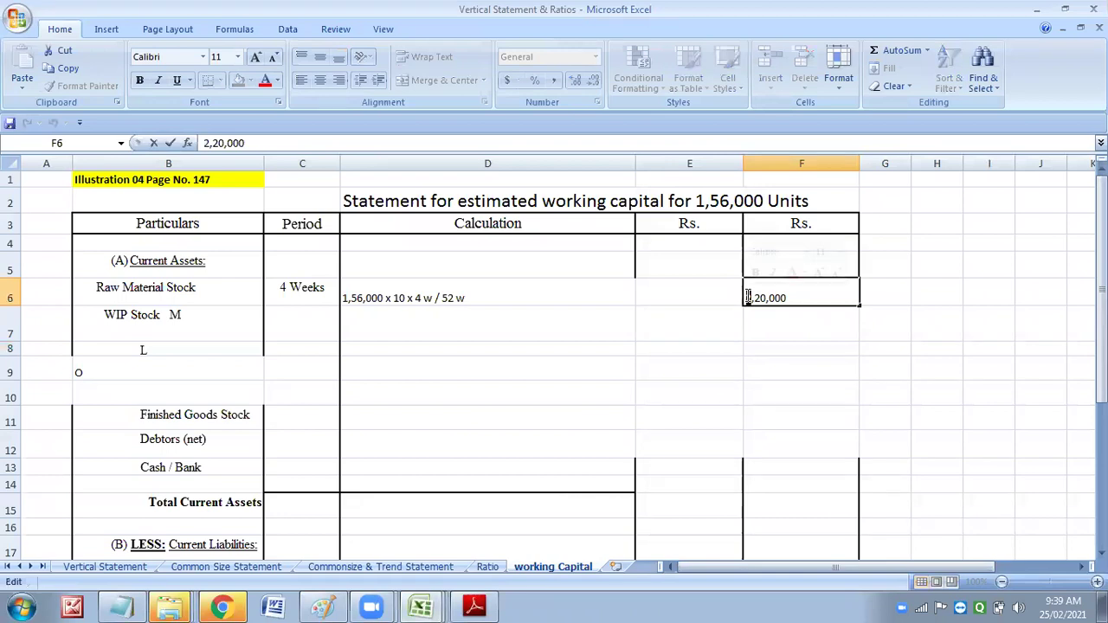
text(1)
click(796, 348)
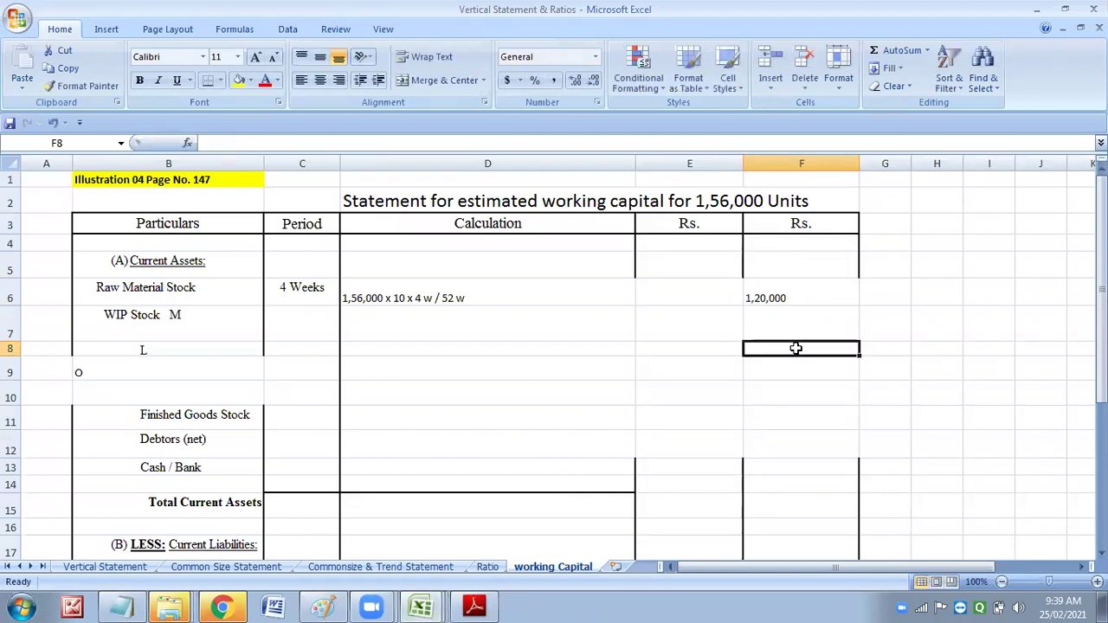
Reduce the height of row 7 slightly and center the O label in B9 horizontally.
click(198, 328)
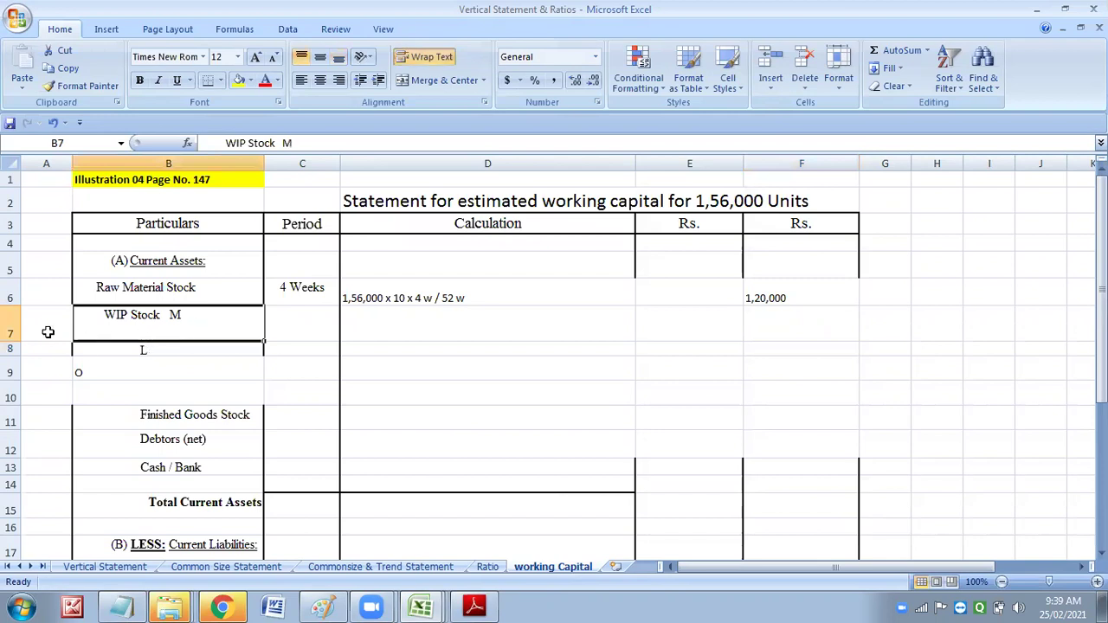
drag(8, 340, 9, 331)
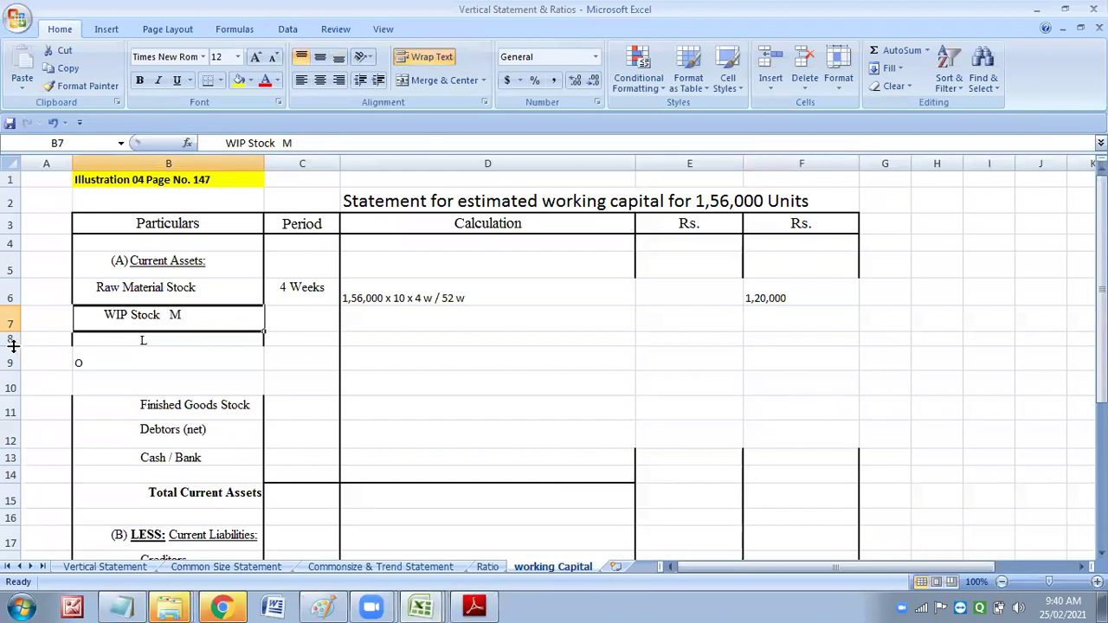
click(75, 365)
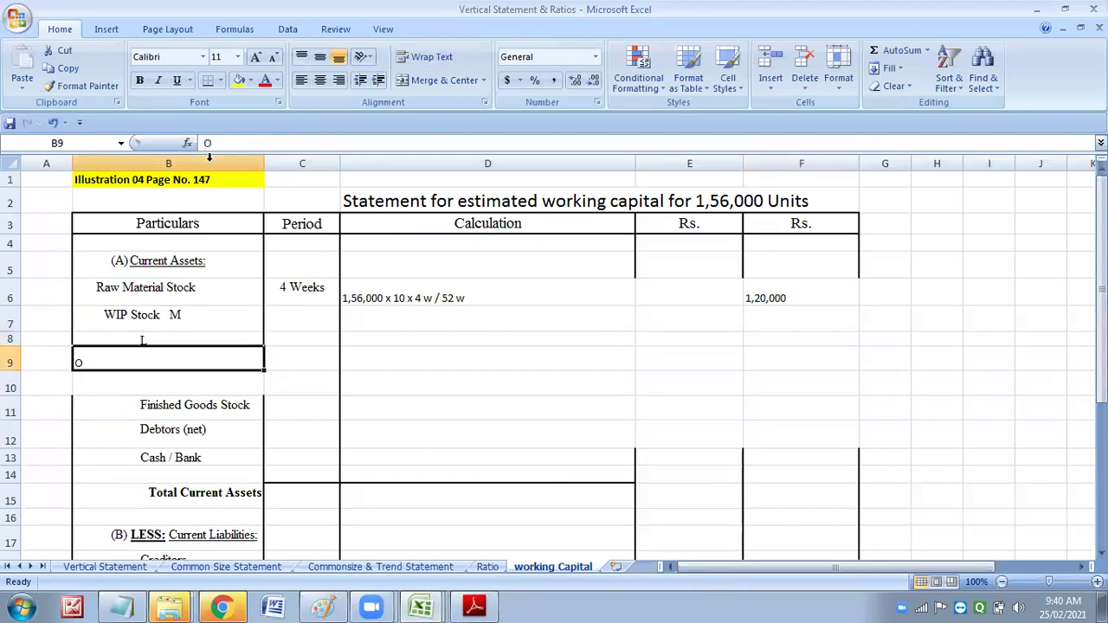
click(320, 80)
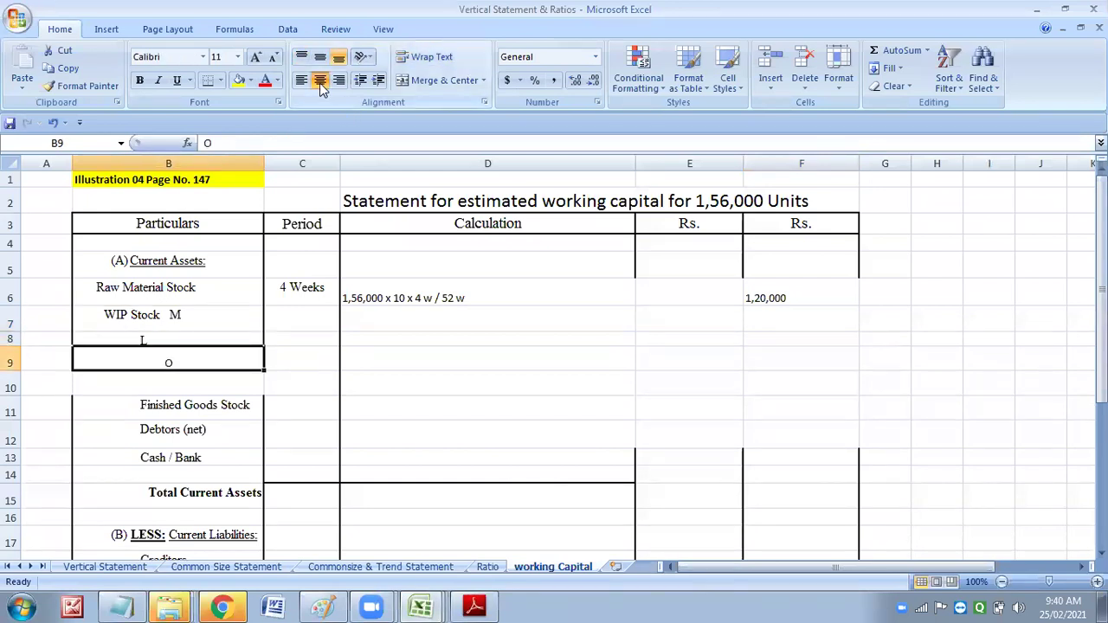
click(156, 343)
click(203, 364)
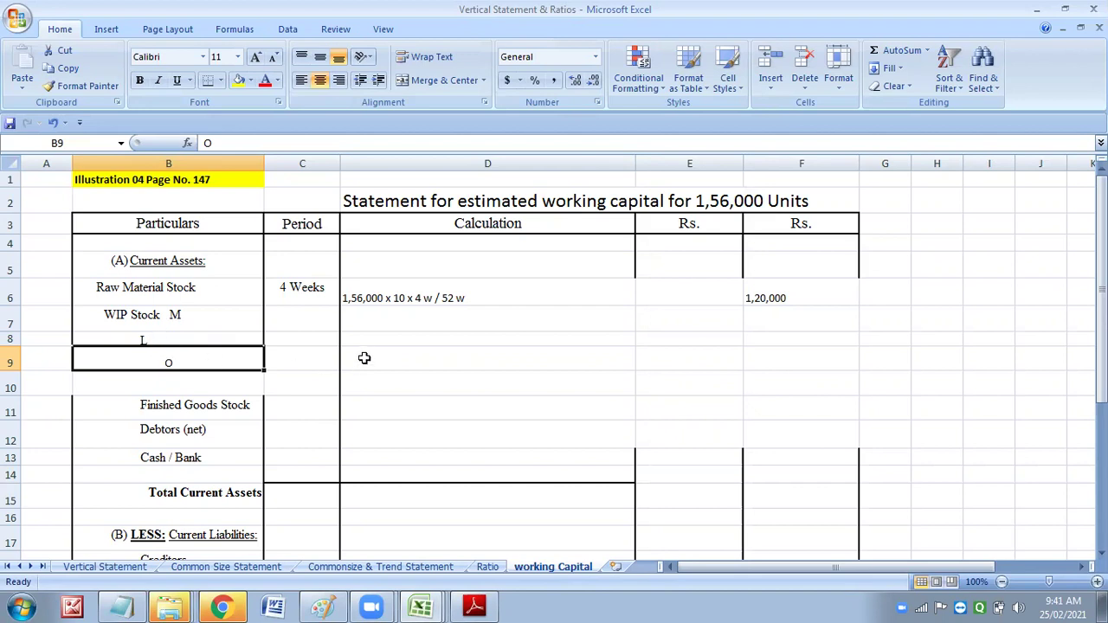
Check the work-in-progress holding period in the textbook PDF and enter "2 Weeks" in C7 as the WIP Stock period.
click(202, 315)
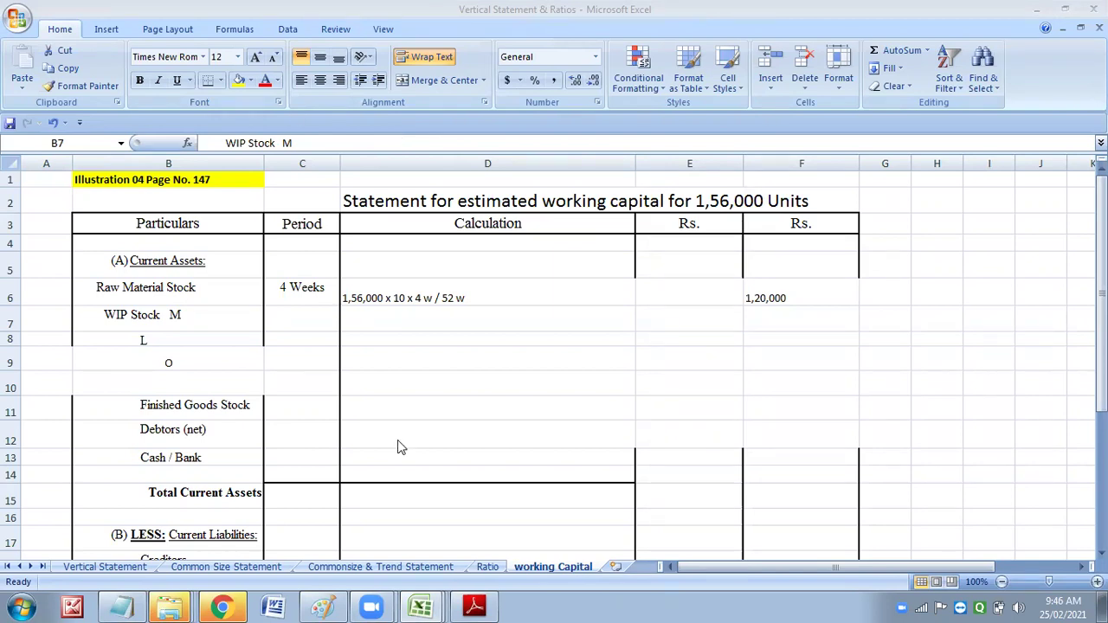
click(300, 319)
click(474, 606)
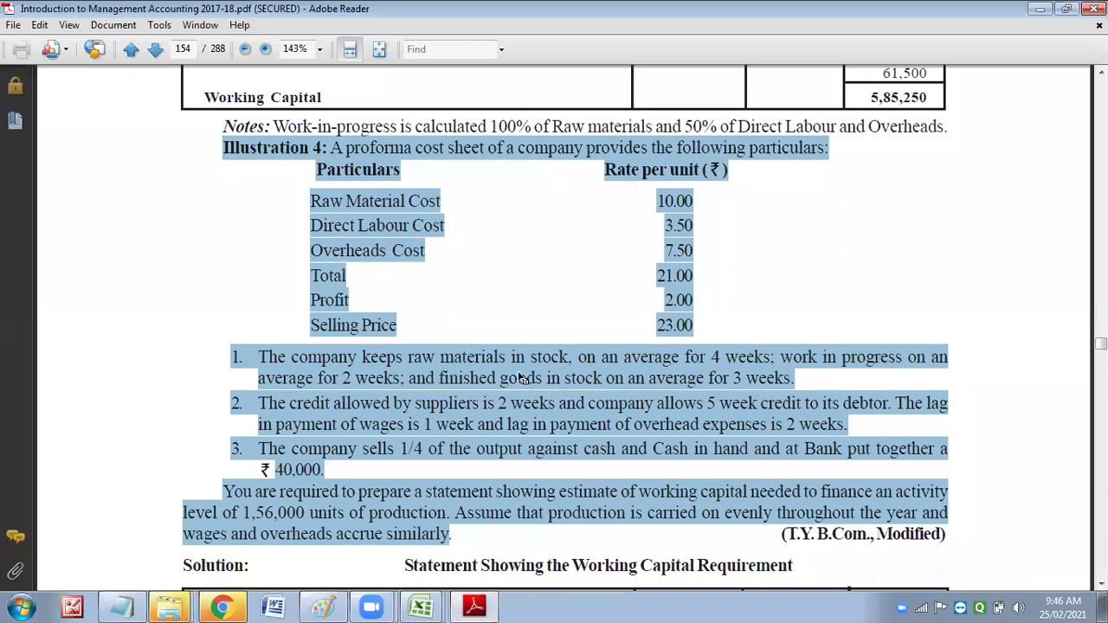
mouse_move(423, 606)
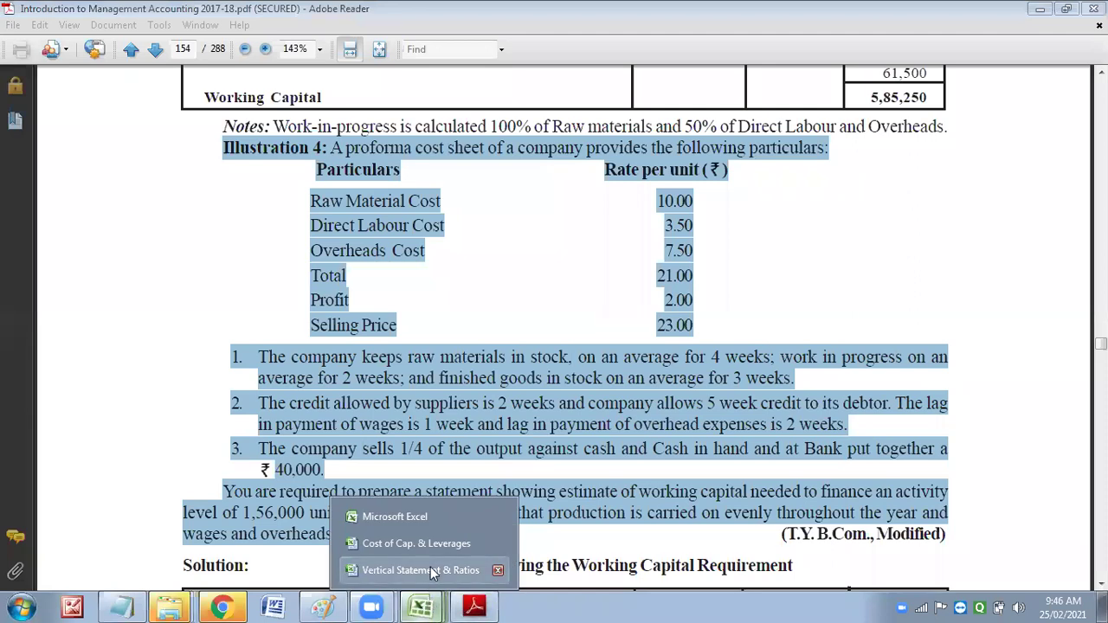
click(430, 567)
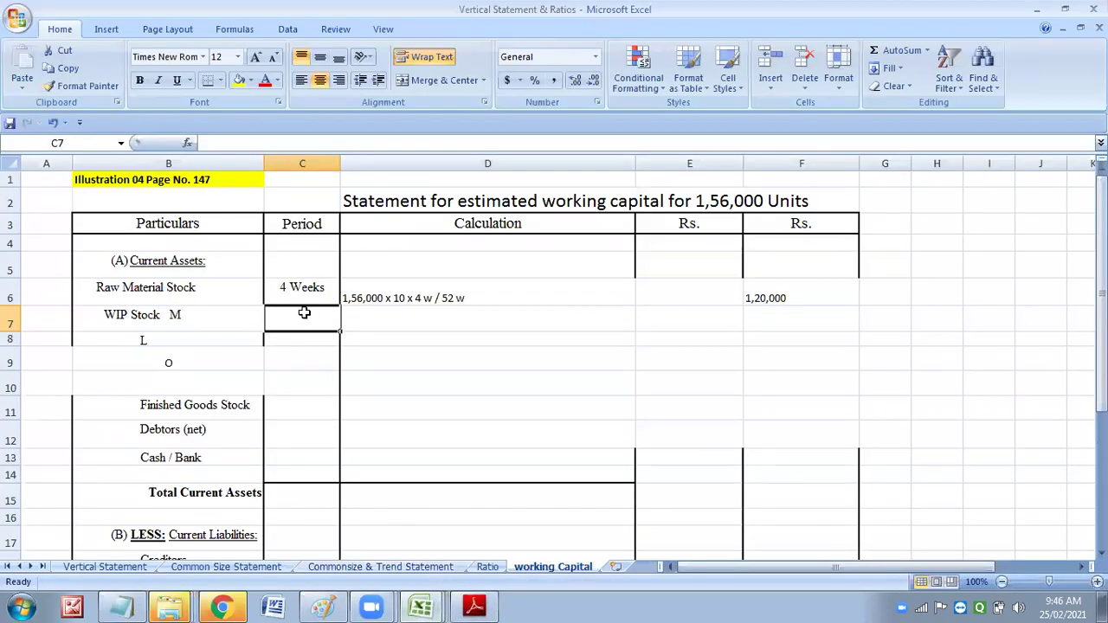
text(2)
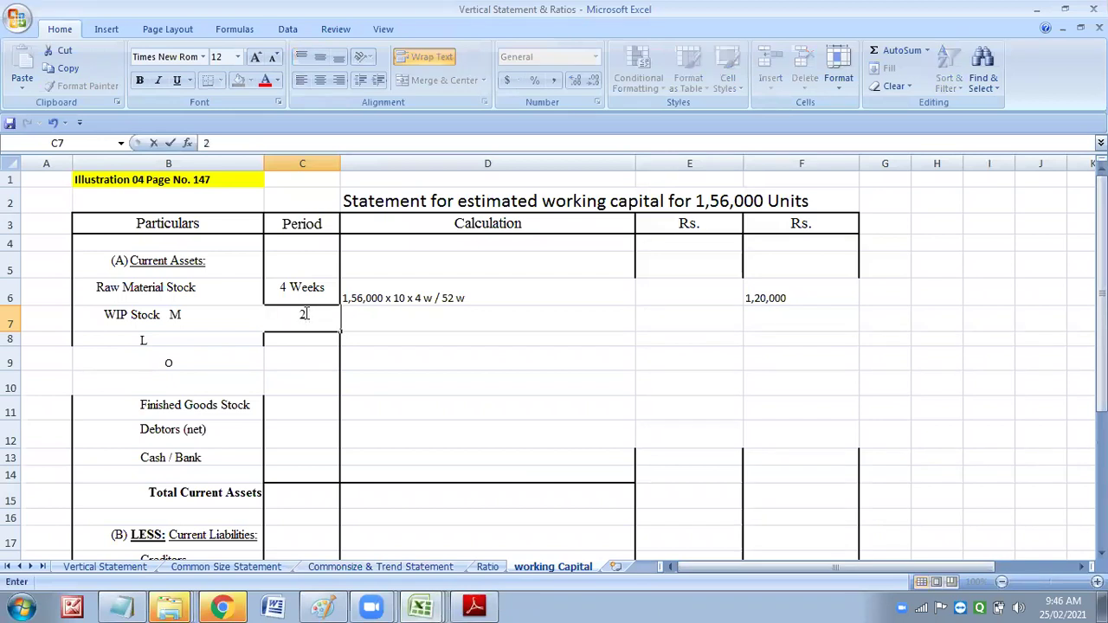
text( Weeks)
Enter "1,56,000 x 10 x 2 w / 52 w" in D7 as the WIP material calculation and 60,000 in E7 as its amount.
click(442, 321)
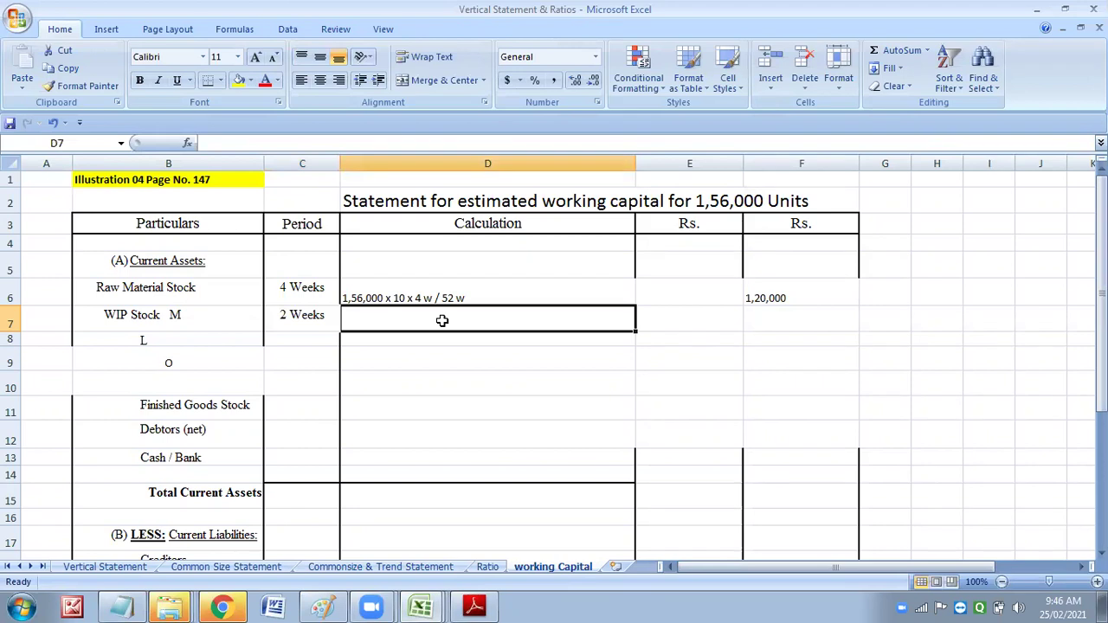
text(1,)
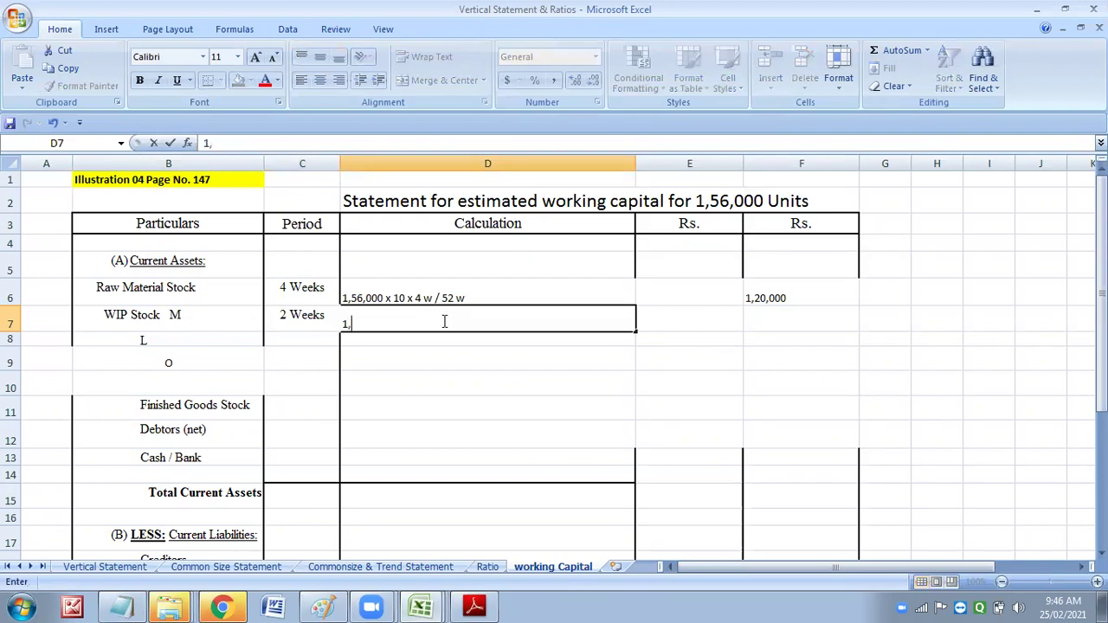
text(56,000 x 10 x 4 w / 52 w)
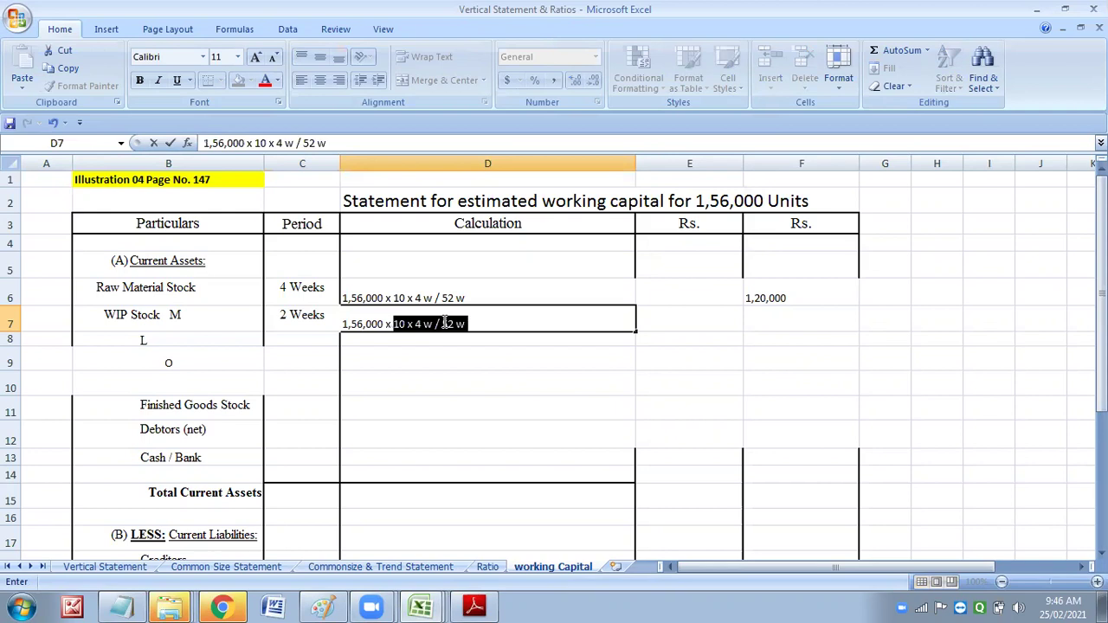
click(421, 324)
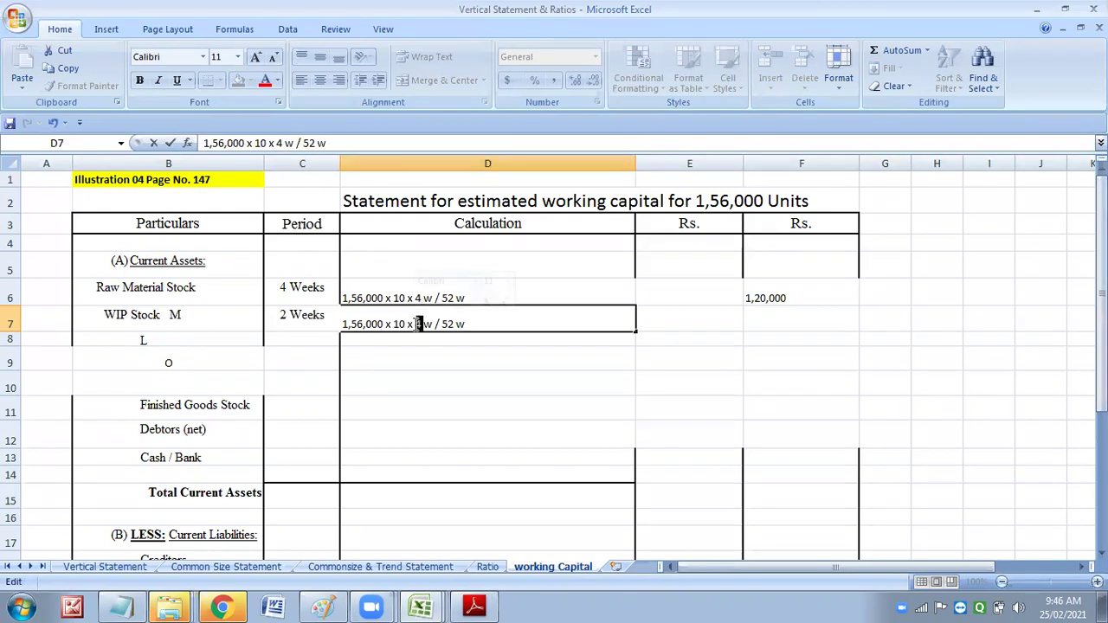
text(2)
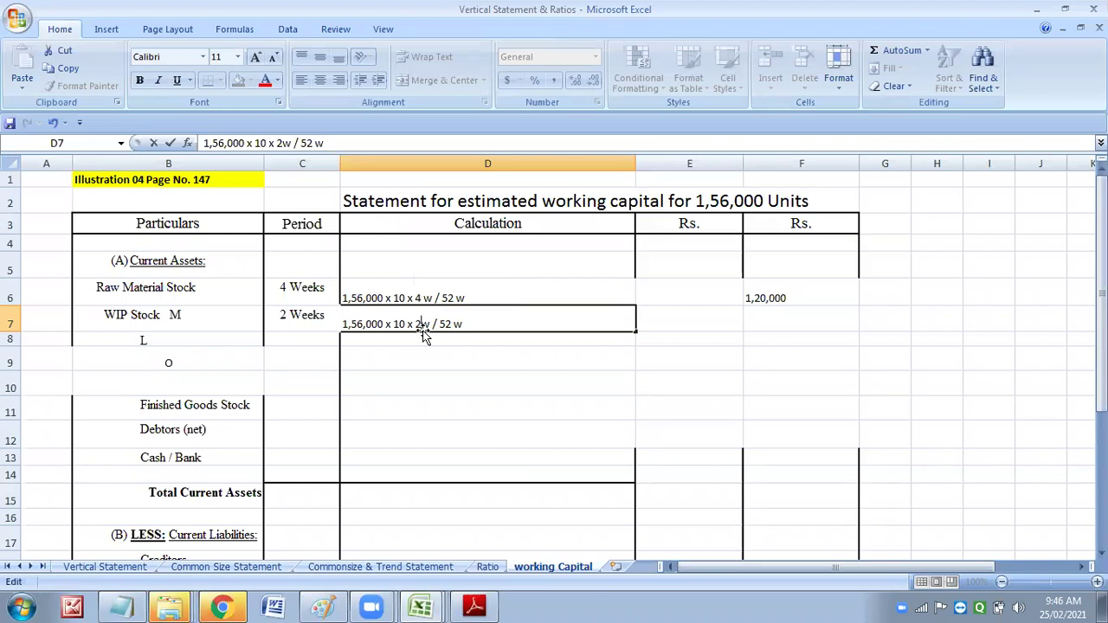
click(708, 322)
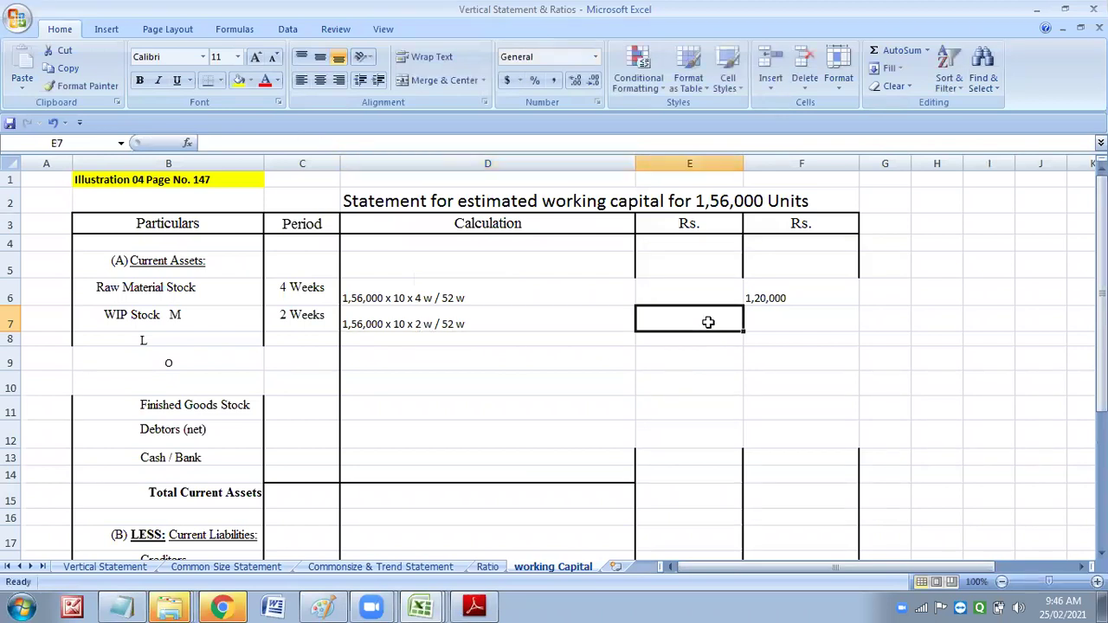
text(60)
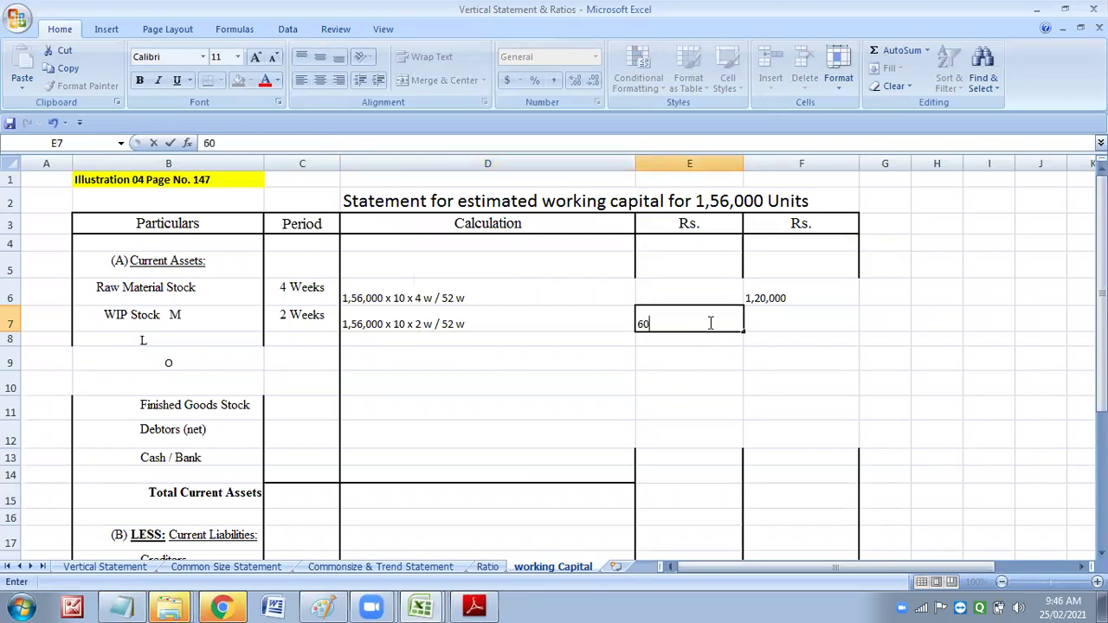
text(,000)
Begin the WIP labour calculation in D8 with "1,56,000 x" and check the direct labour cost per unit in the textbook PDF.
click(370, 346)
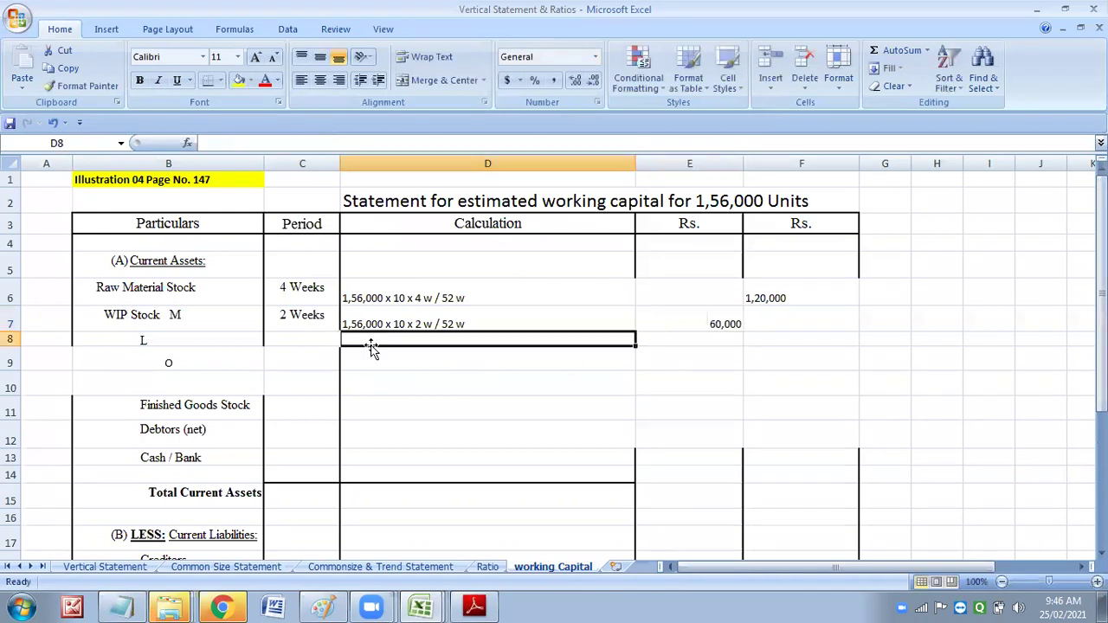
text(1)
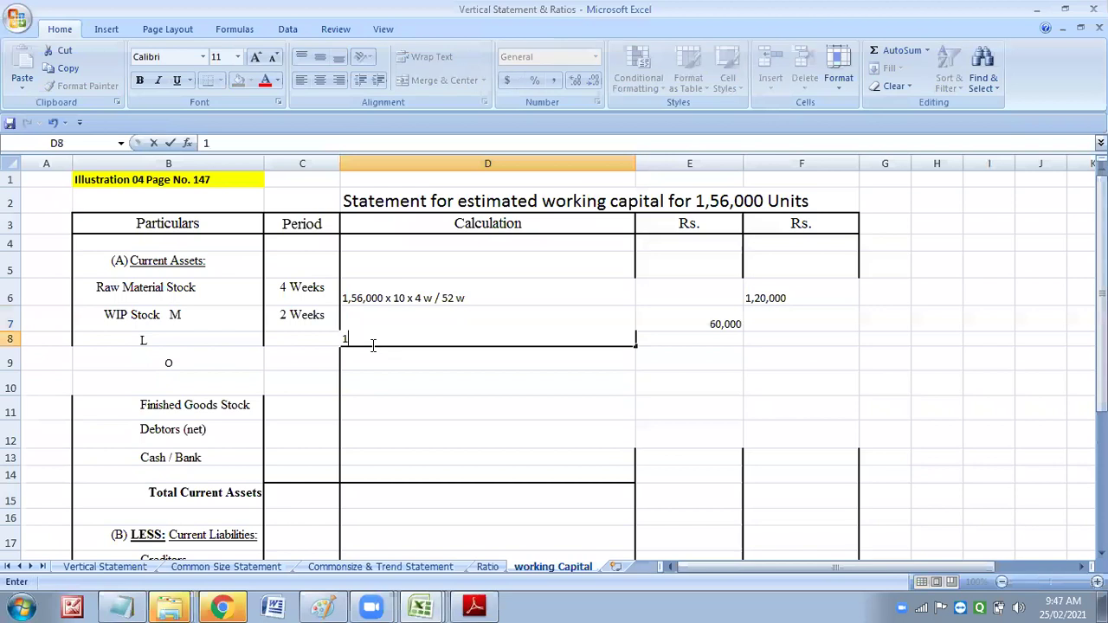
text(,56,000 x)
click(475, 606)
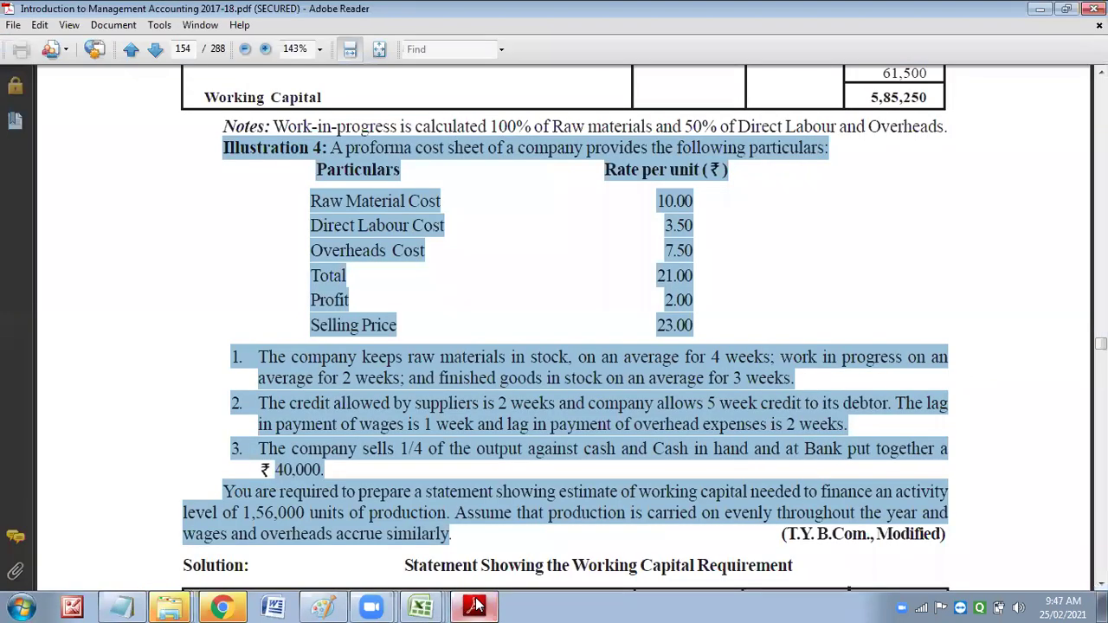
mouse_move(420, 606)
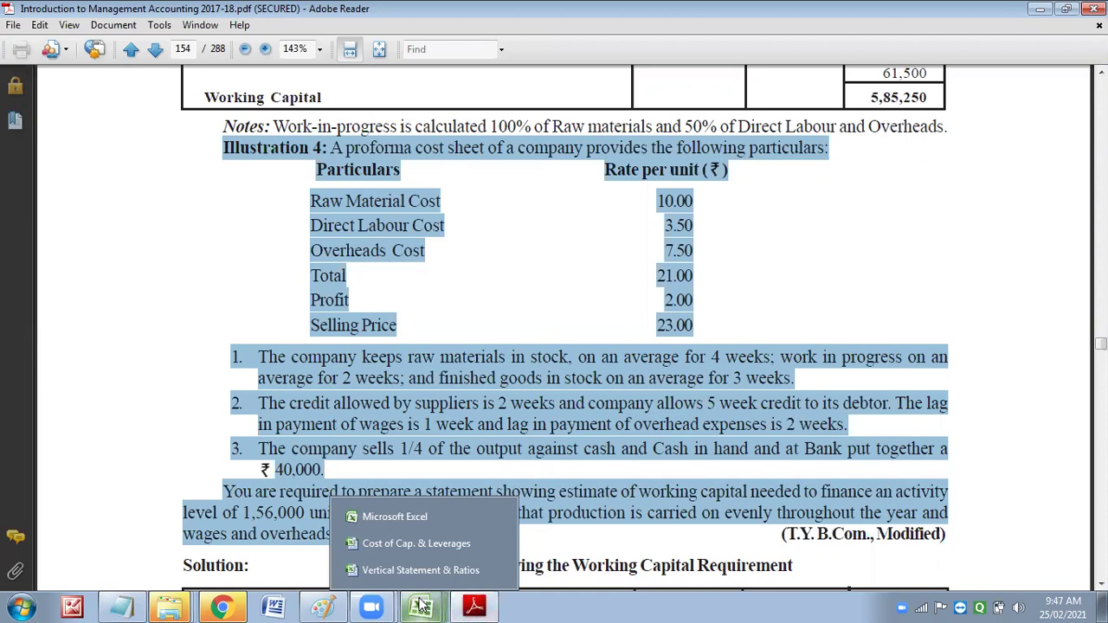
click(407, 571)
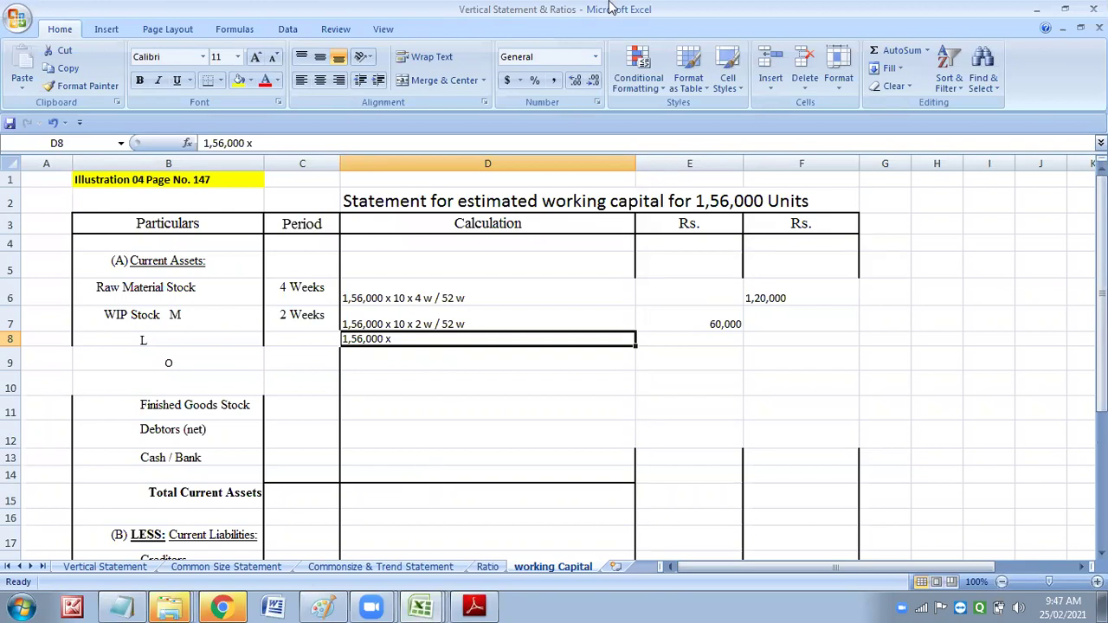
key(alt+Tab)
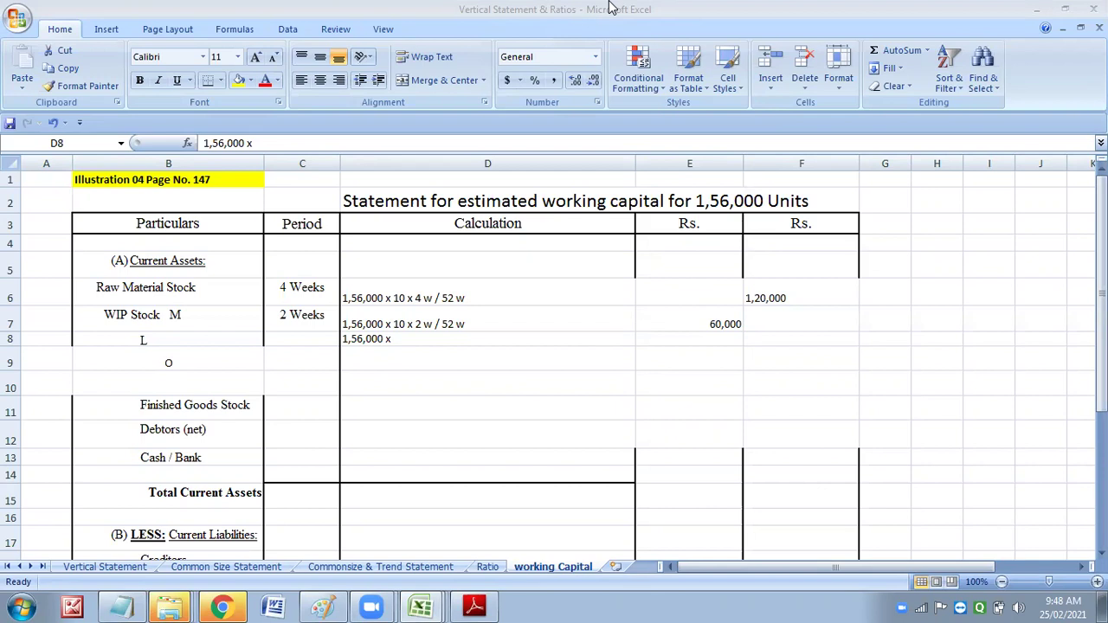
Complete the WIP labour calculation in D8 as "1,56,000 x 3.50 x 2 w / 52 w x (1/2)" and reduce the height of row 9.
double_click(417, 341)
text(3.50)
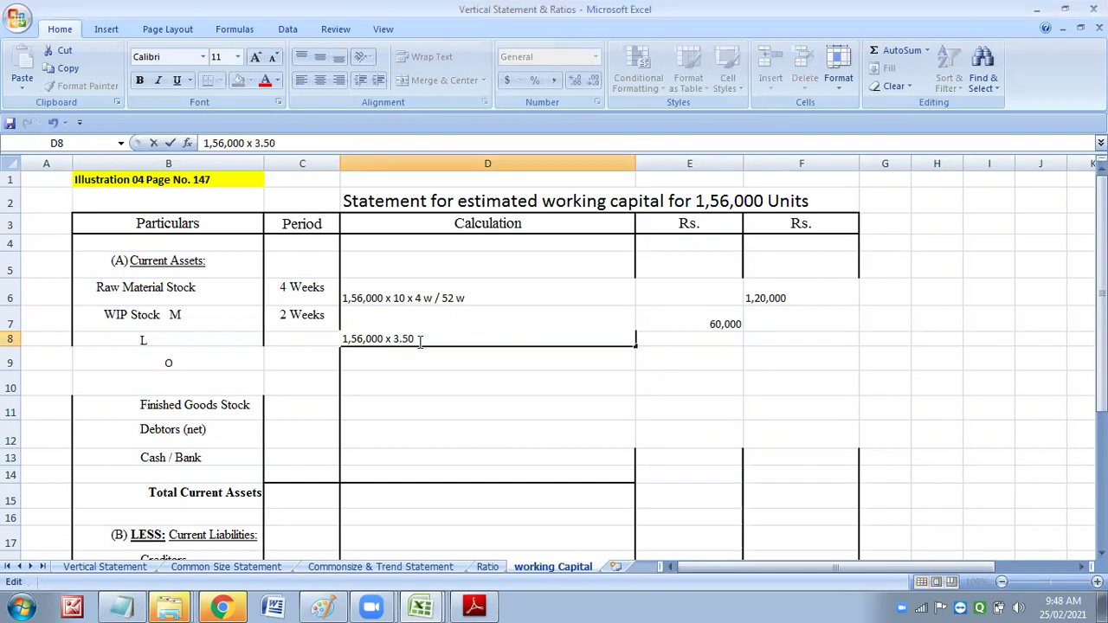
text( x 2 w / 52 w (1/)
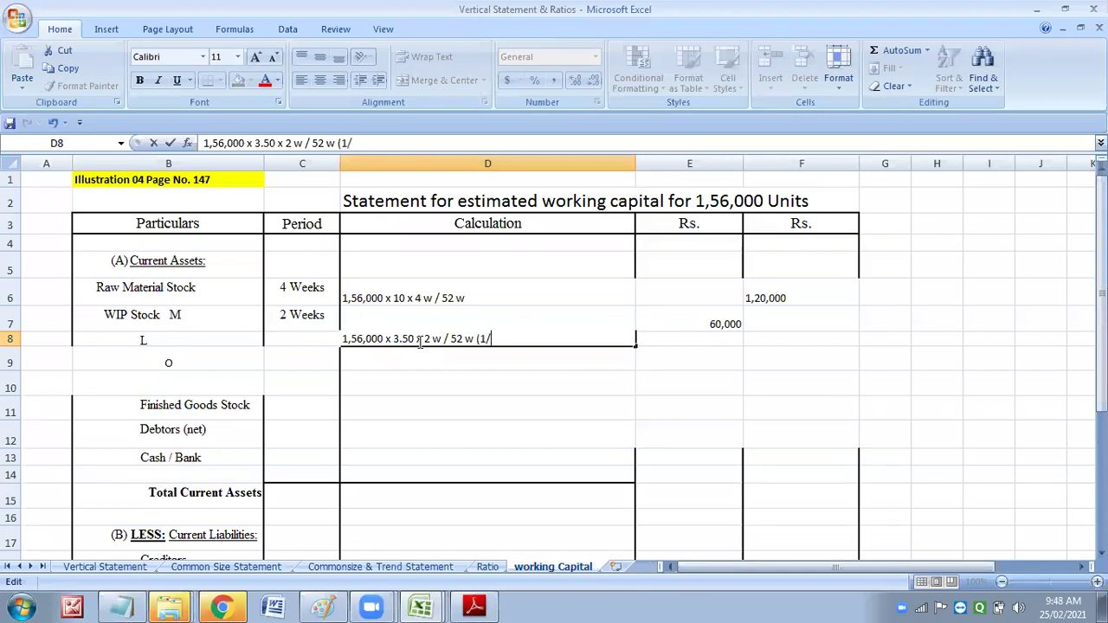
text(2))
click(549, 421)
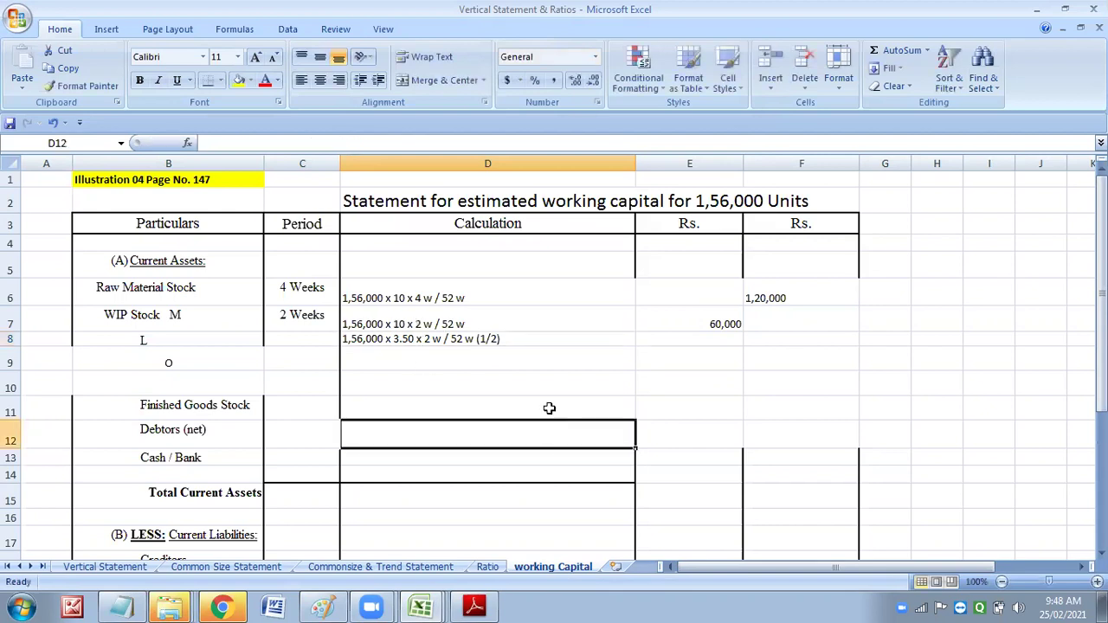
double_click(479, 339)
text(x)
click(723, 340)
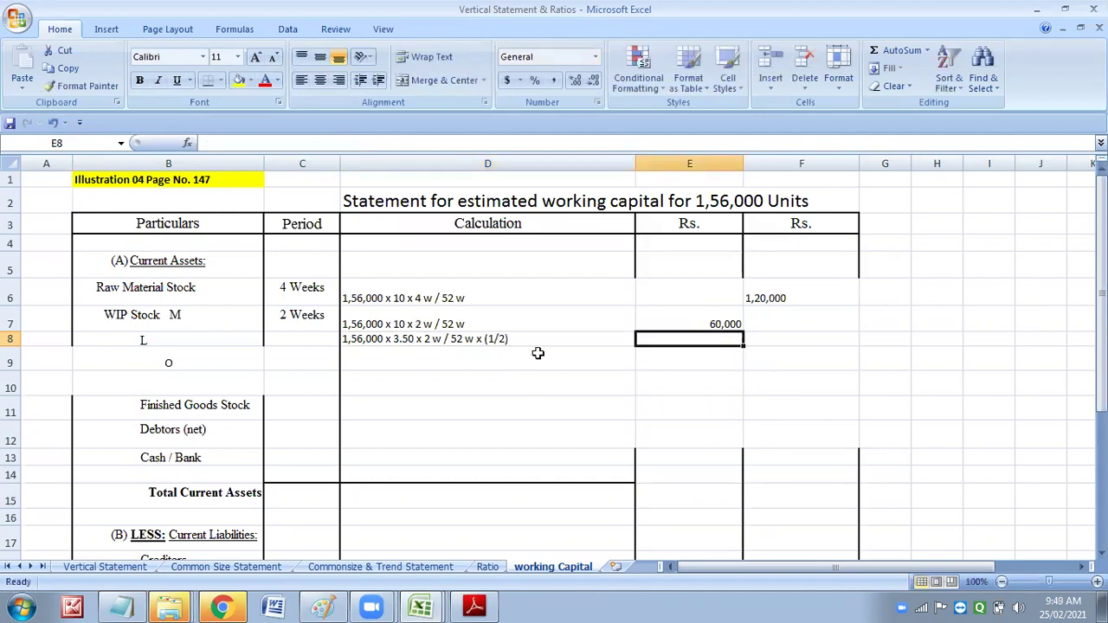
drag(13, 347, 13, 360)
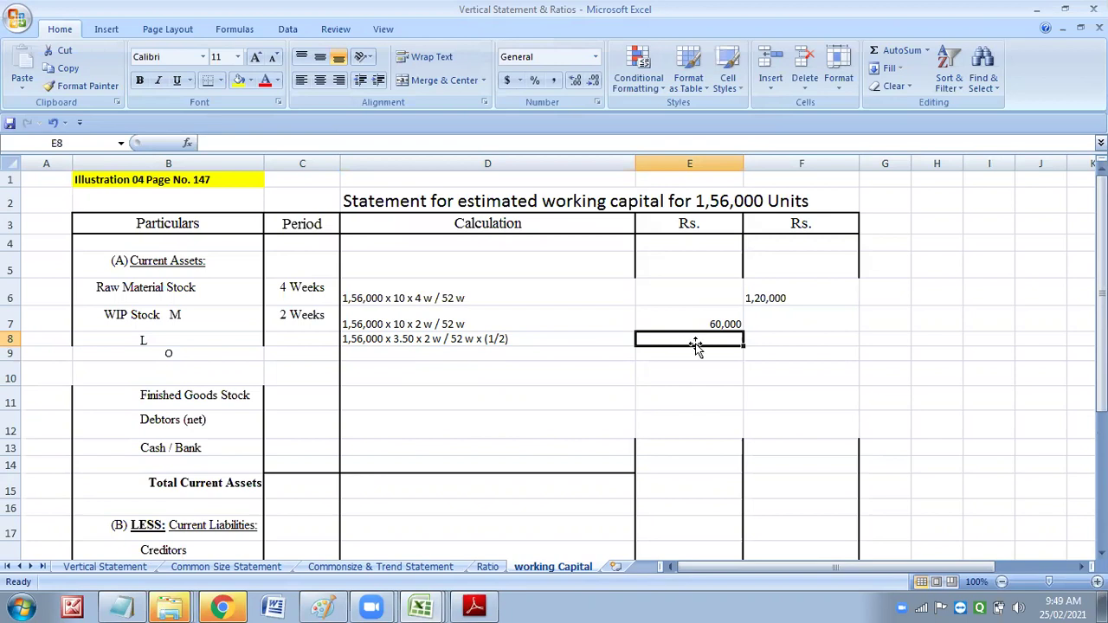
Enter 10,500 in E8 as the WIP labour amount and copy the labour calculation from D8 into D9.
text(10,500)
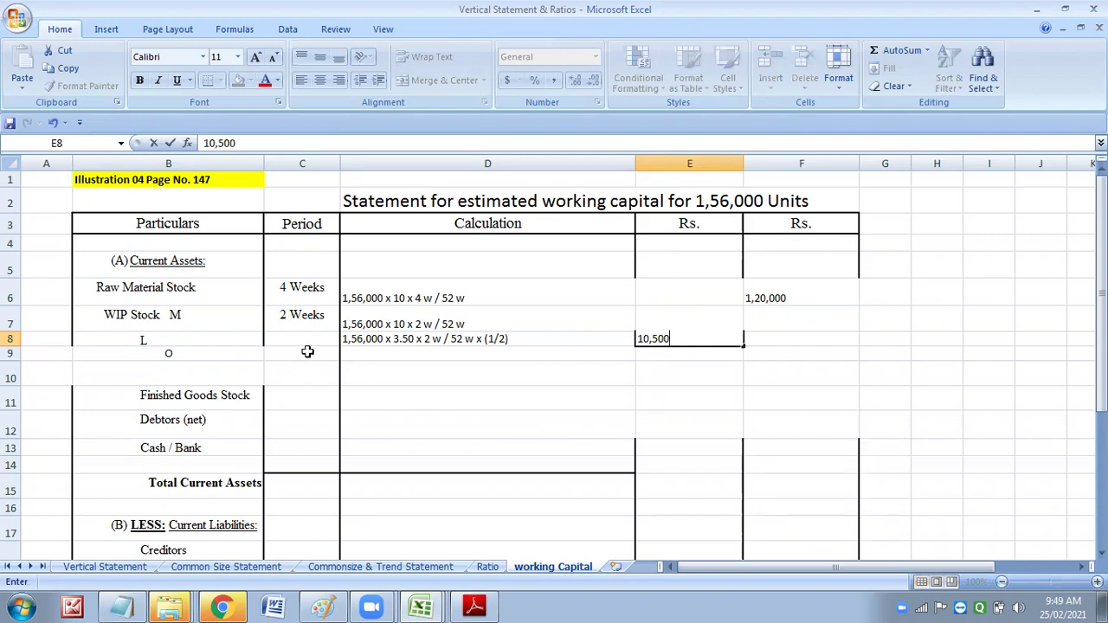
click(372, 351)
click(375, 340)
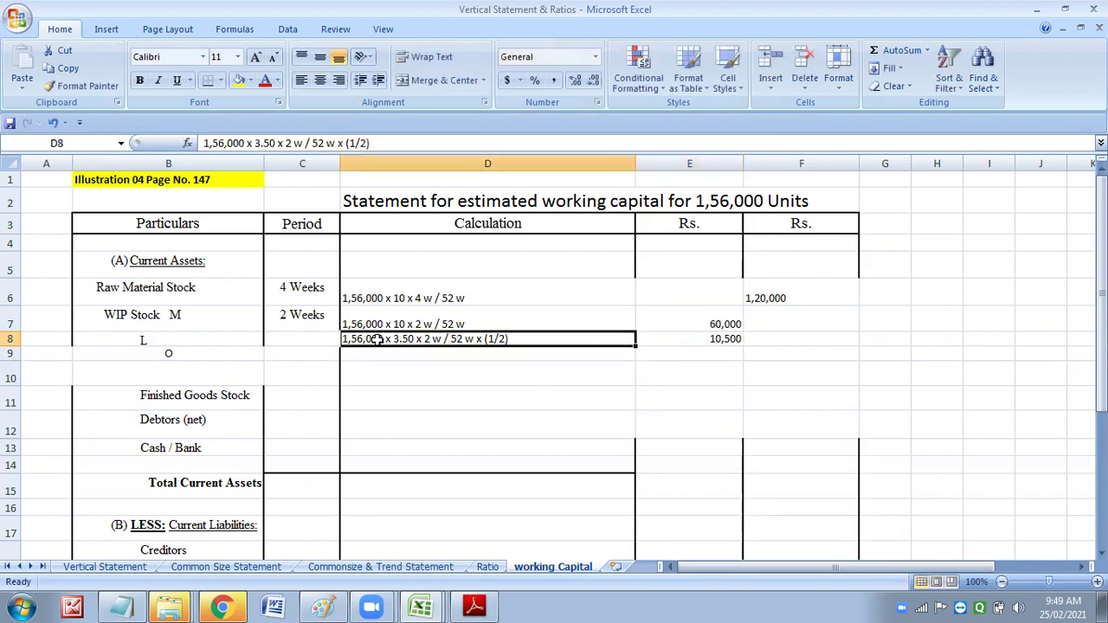
click(65, 68)
click(394, 354)
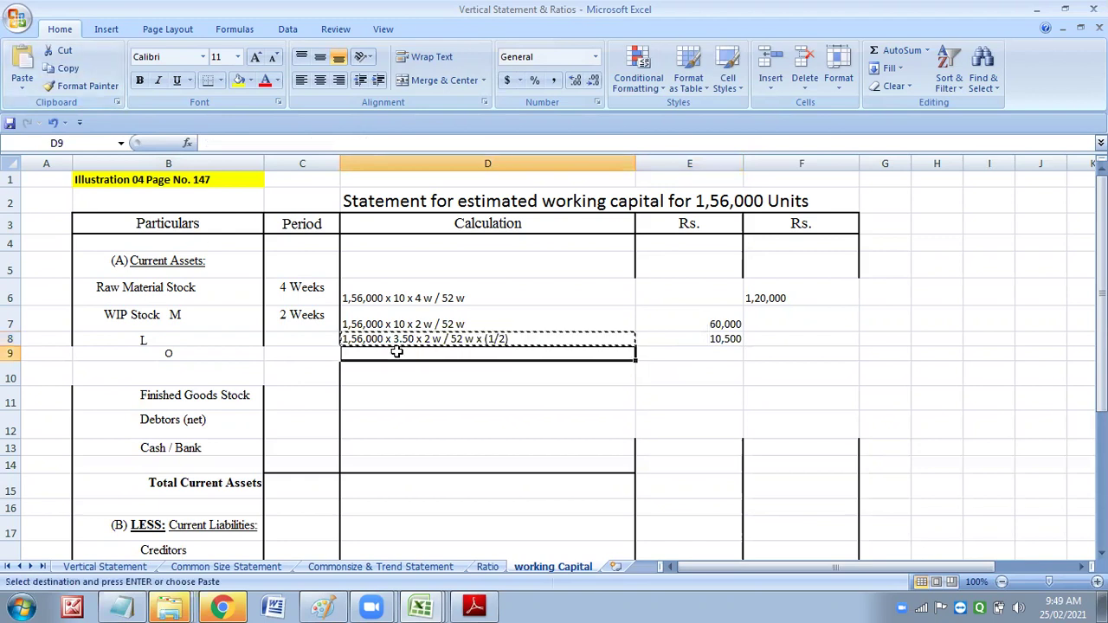
key(ctrl+v)
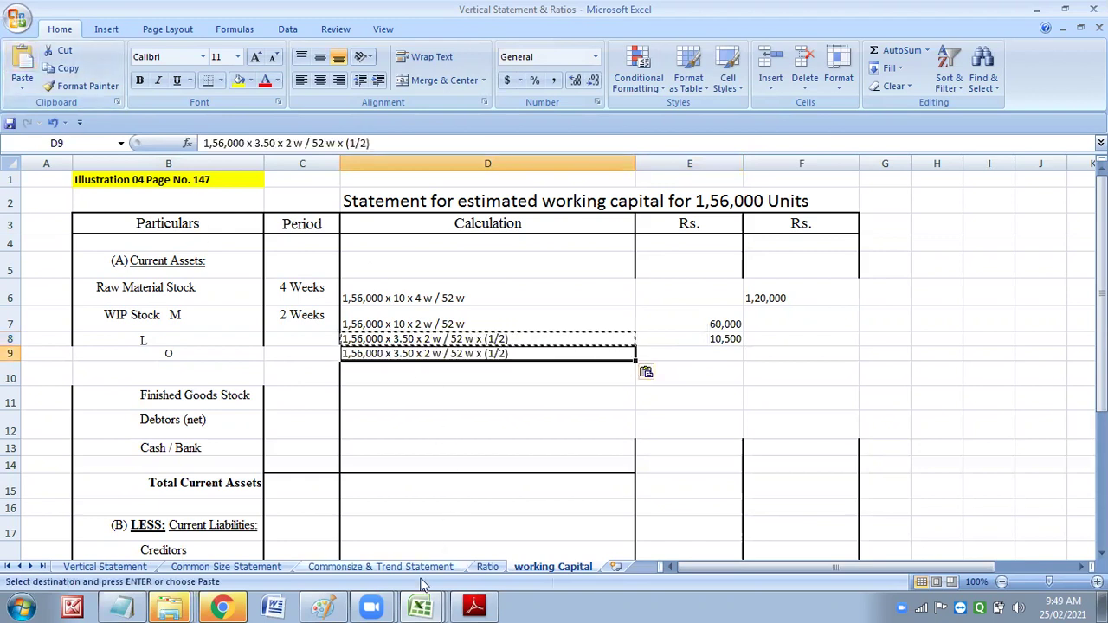
Check the overheads cost per unit in the textbook PDF and set the rate in the D9 calculation to 7.50.
click(474, 606)
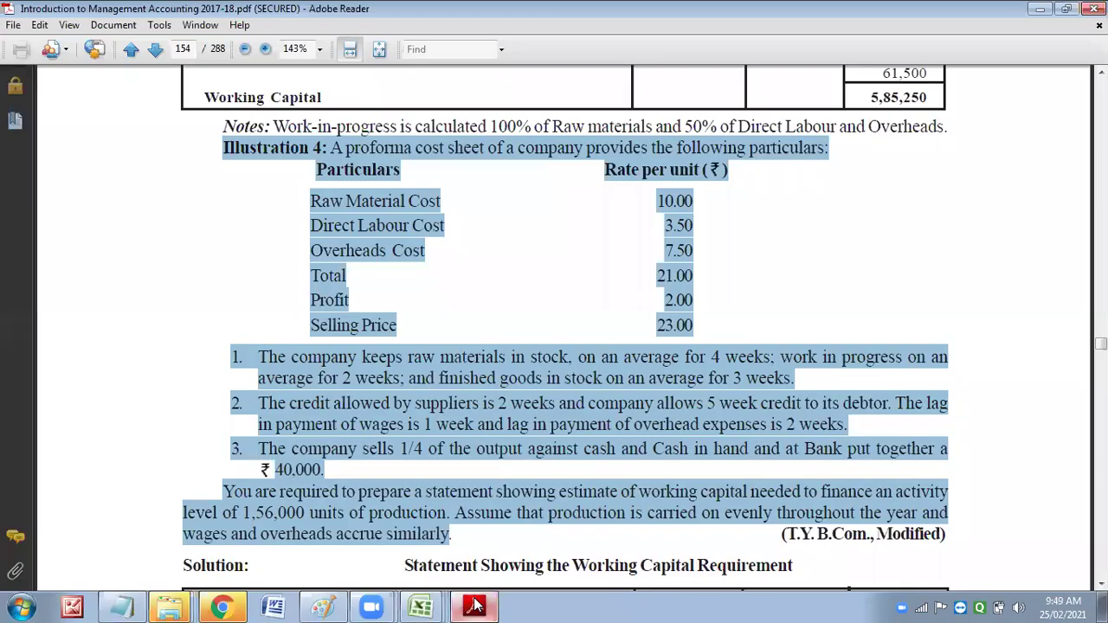
click(421, 607)
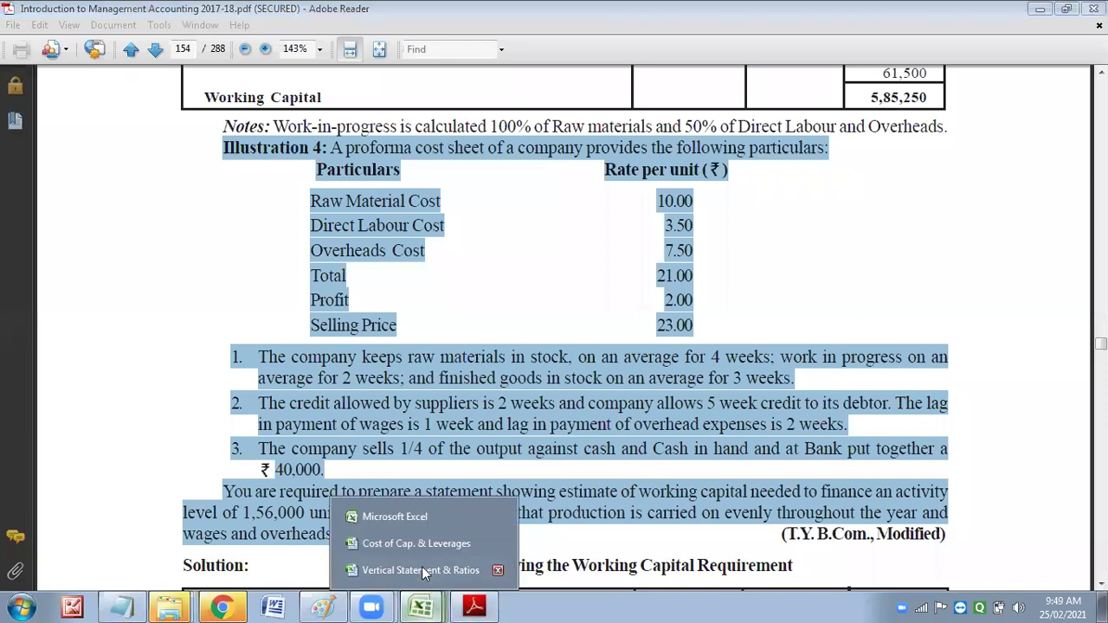
click(422, 570)
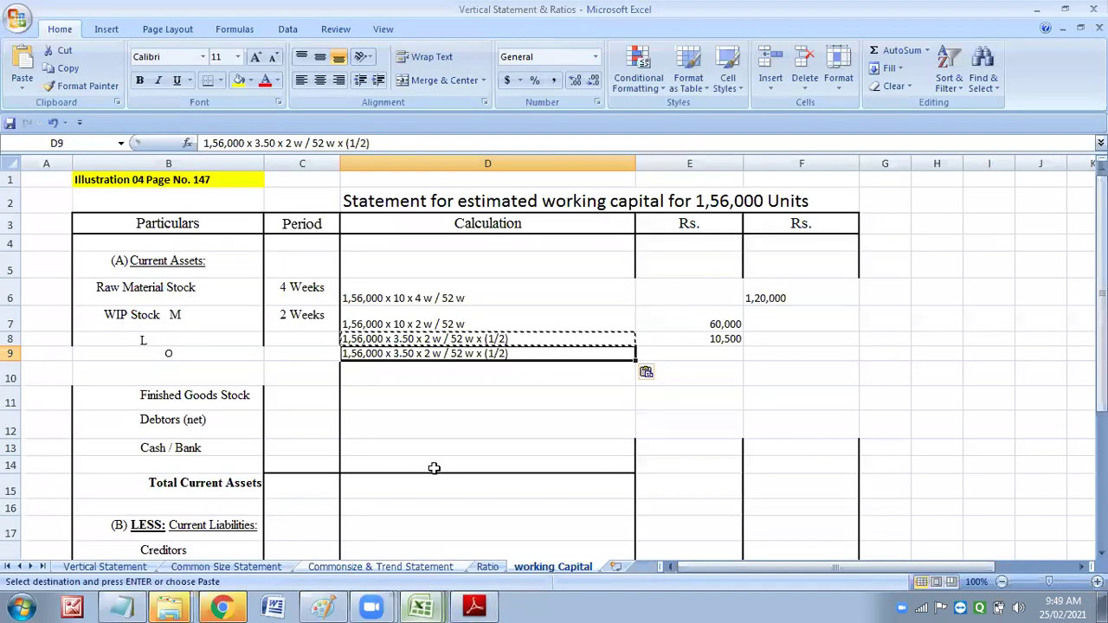
double_click(401, 354)
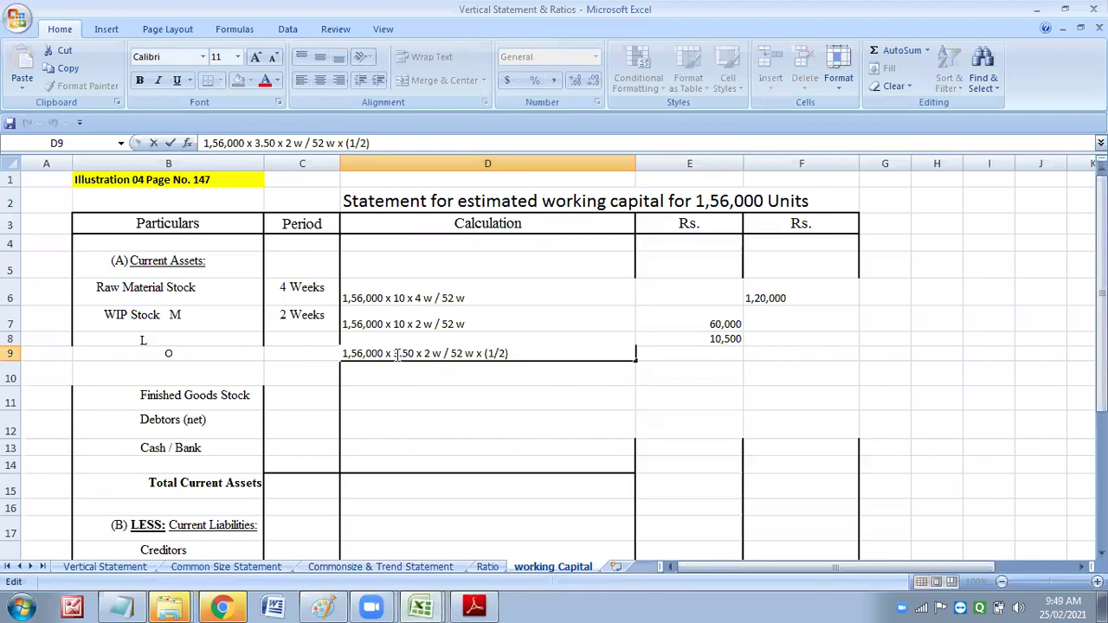
key(BackSpace)
text(7)
key(Return)
click(710, 357)
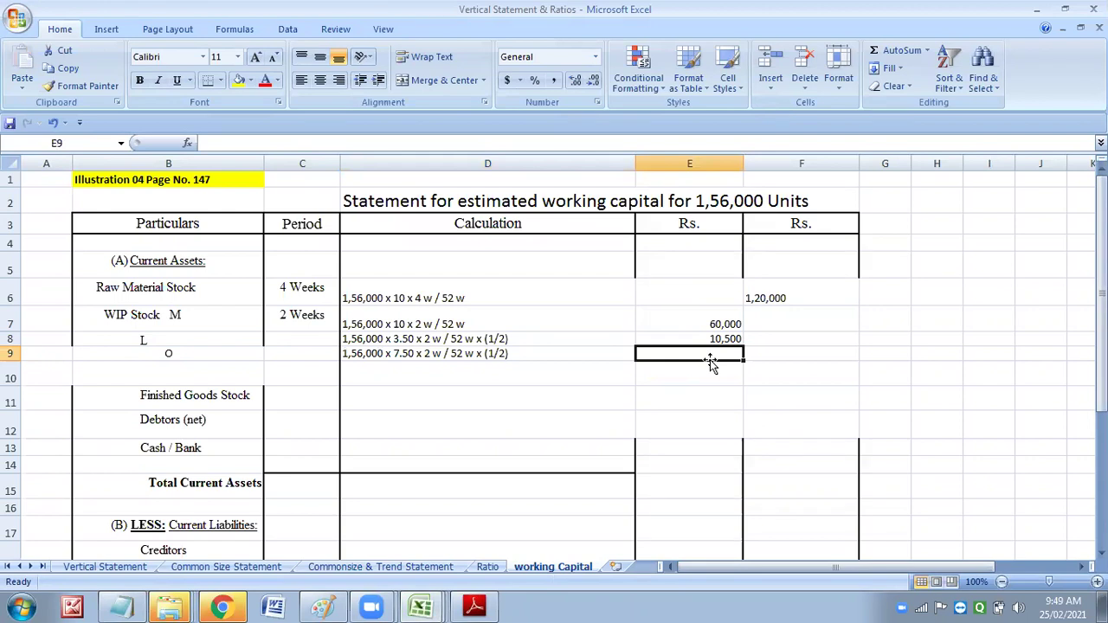
Delete the empty row 10 below the WIP overheads line and the empty row 4 above the Current Assets heading.
click(12, 372)
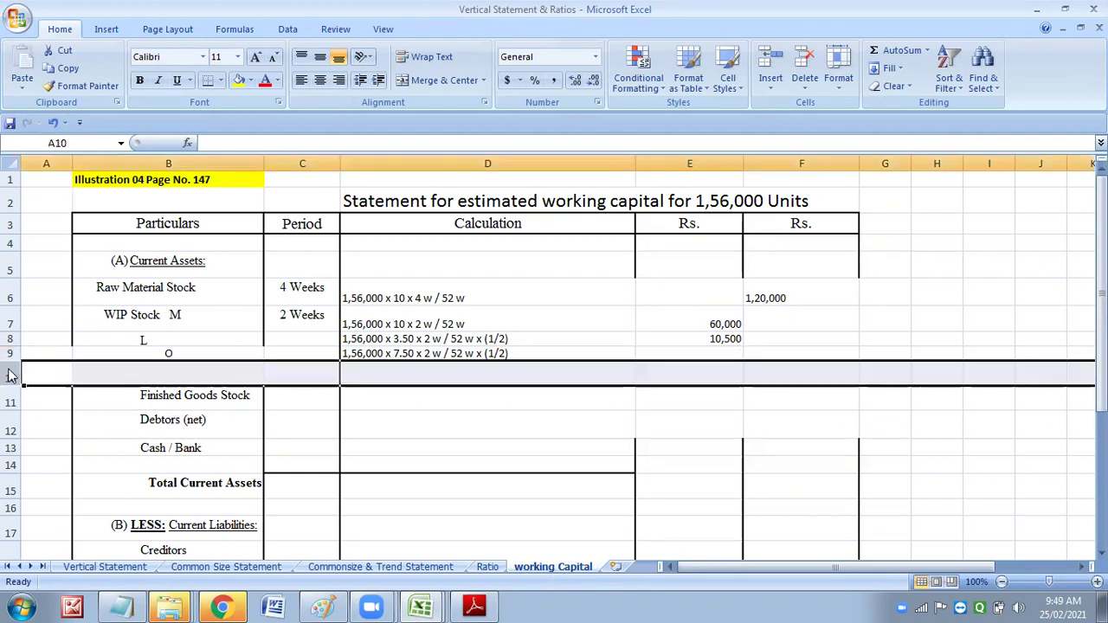
right_click(12, 373)
click(35, 472)
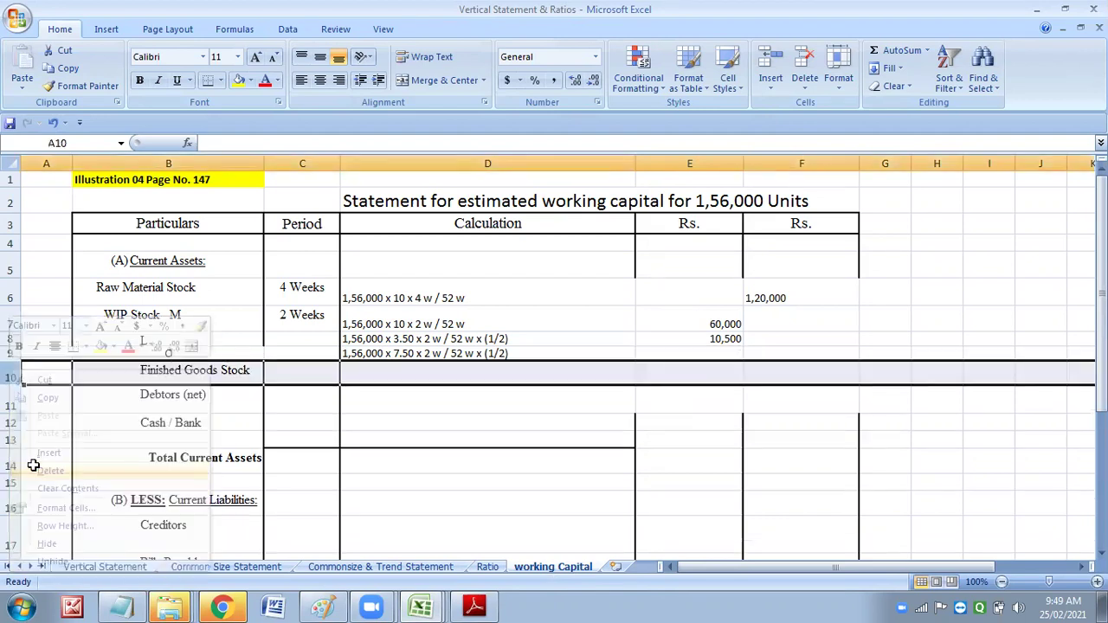
click(13, 244)
right_click(12, 244)
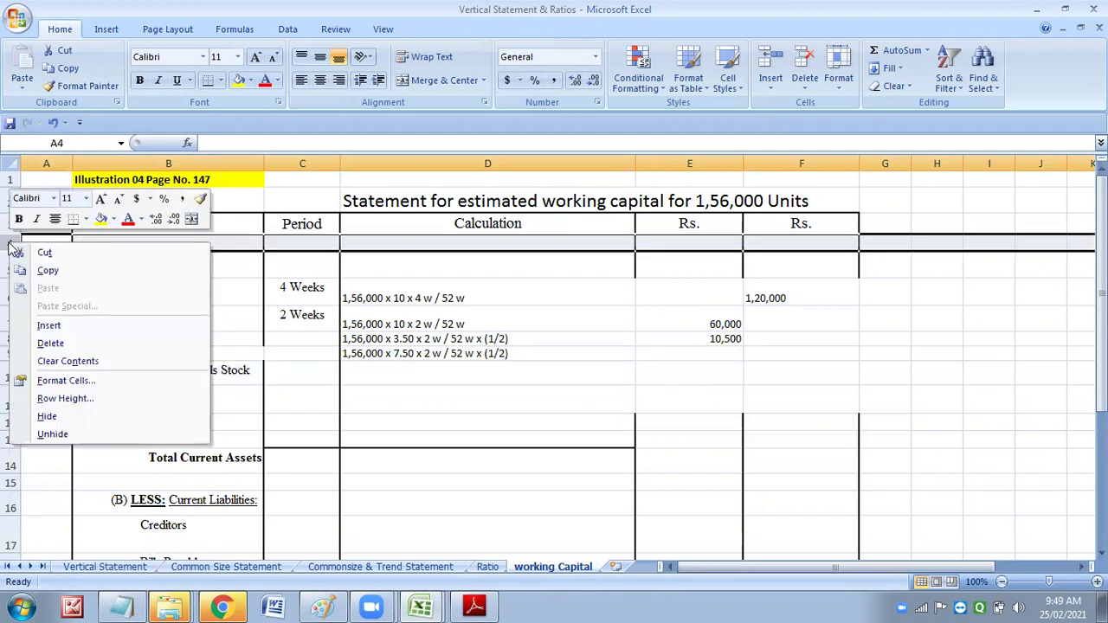
click(22, 347)
click(394, 375)
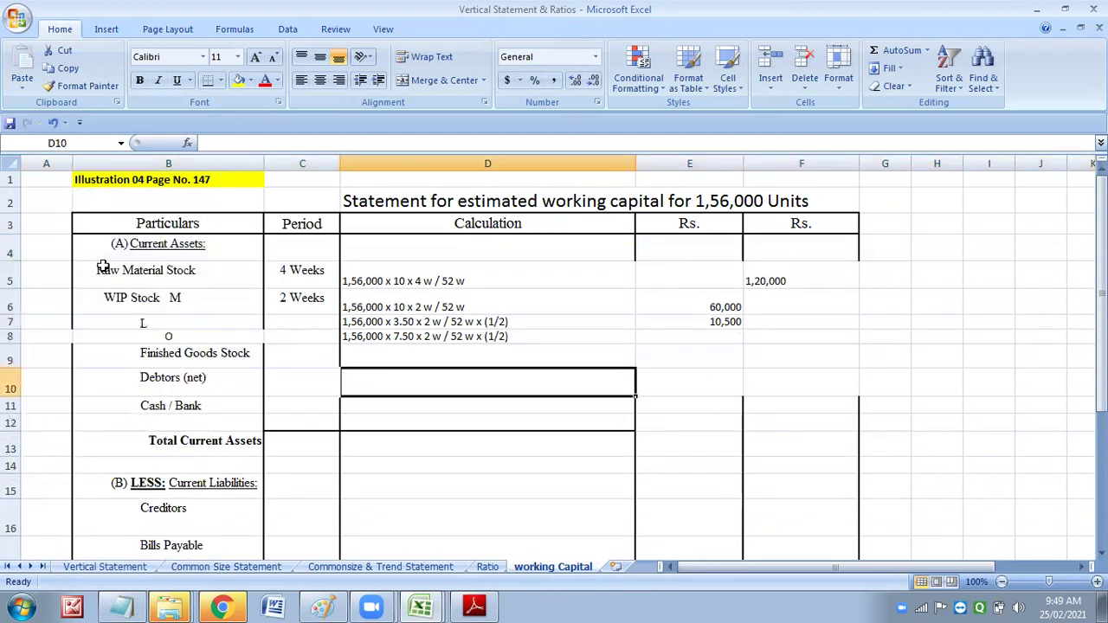
Slightly reduce the height of row 4 and make the "(A) Current Assets:" heading in B4 bold.
drag(10, 261, 10, 257)
click(144, 247)
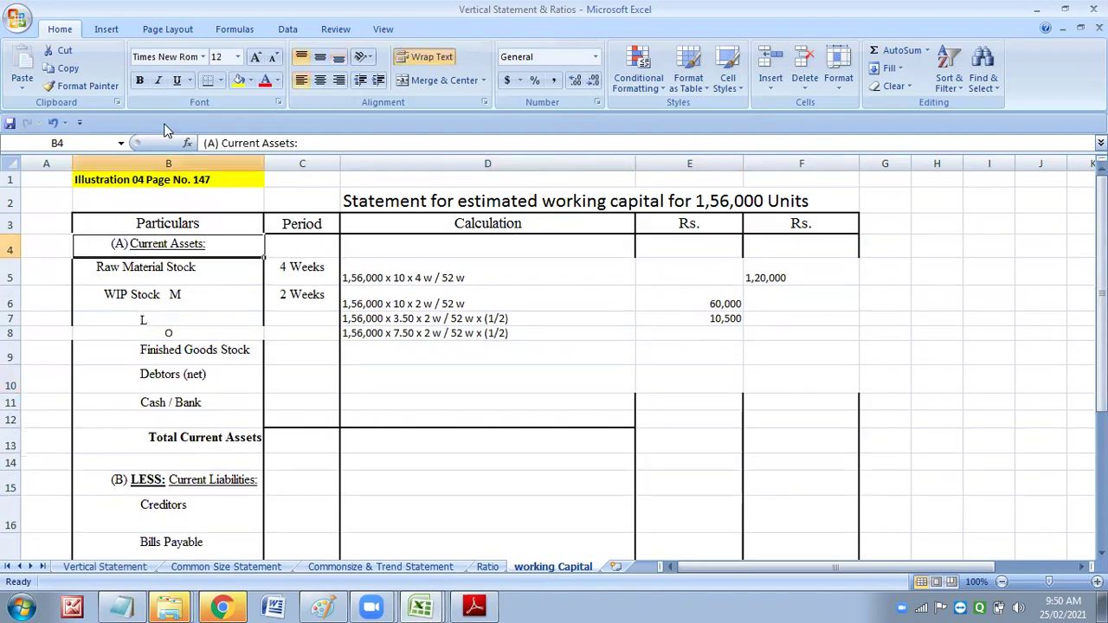
click(140, 80)
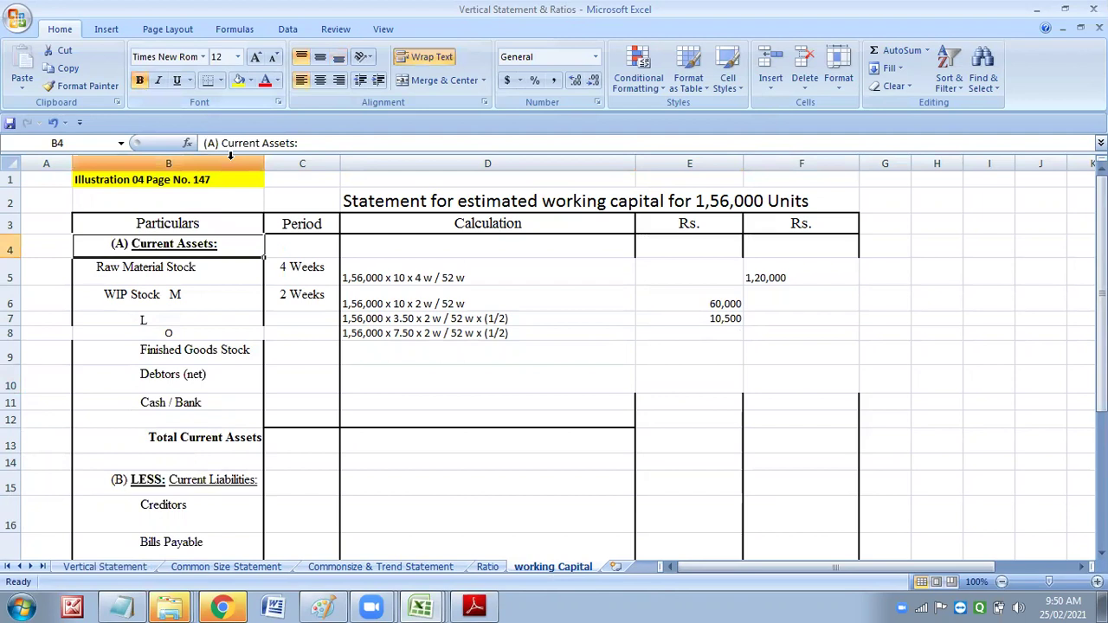
click(141, 80)
click(141, 80)
click(597, 350)
click(707, 337)
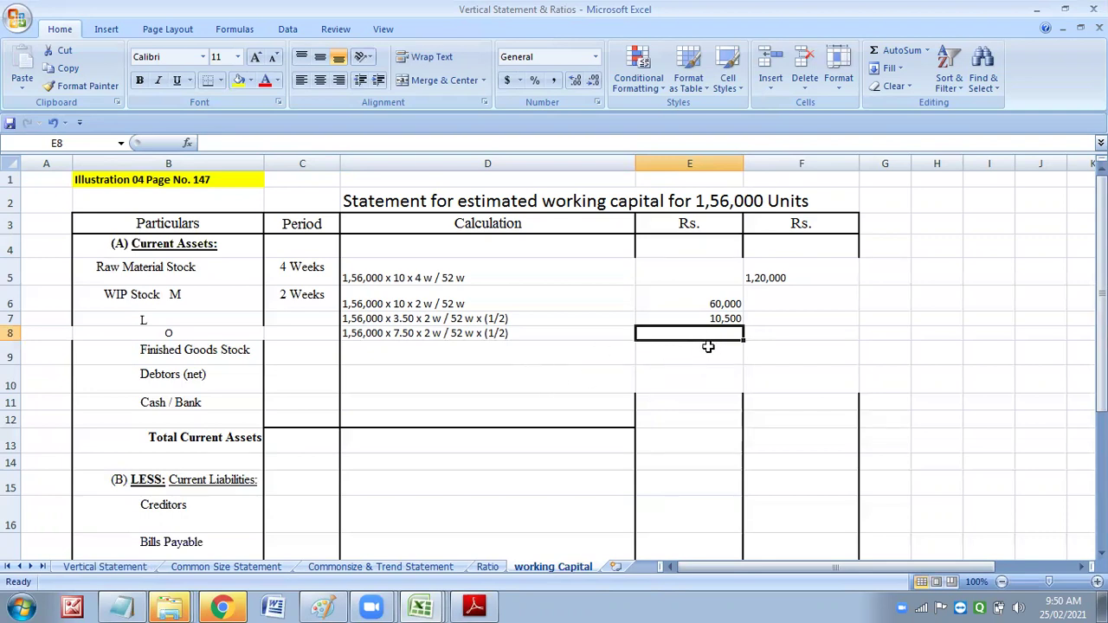
click(17, 606)
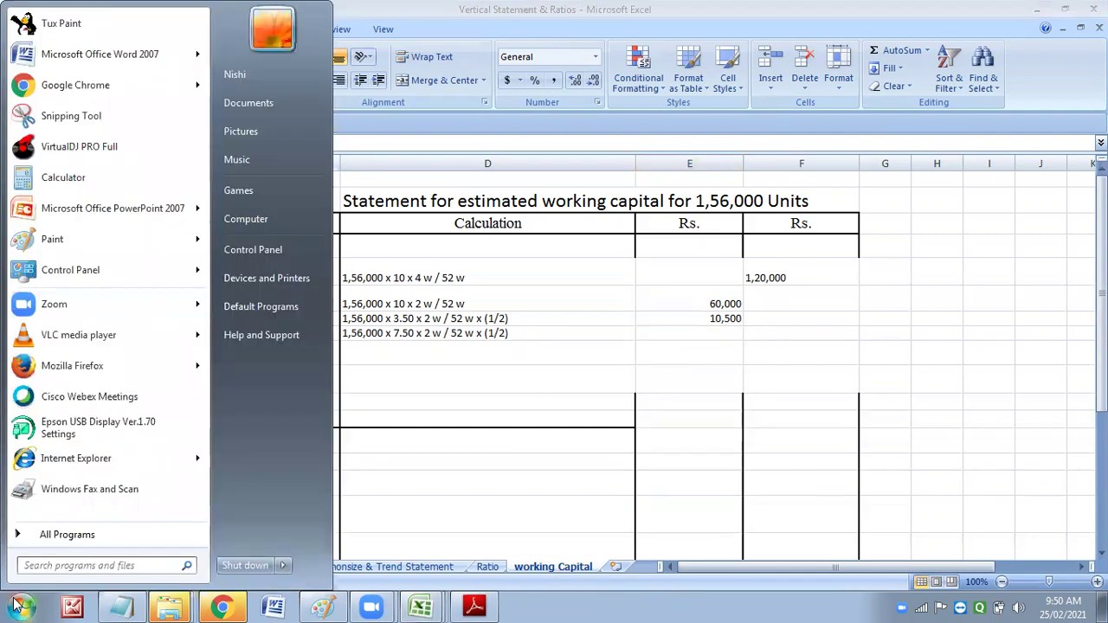
click(50, 180)
click(264, 394)
click(296, 366)
click(327, 367)
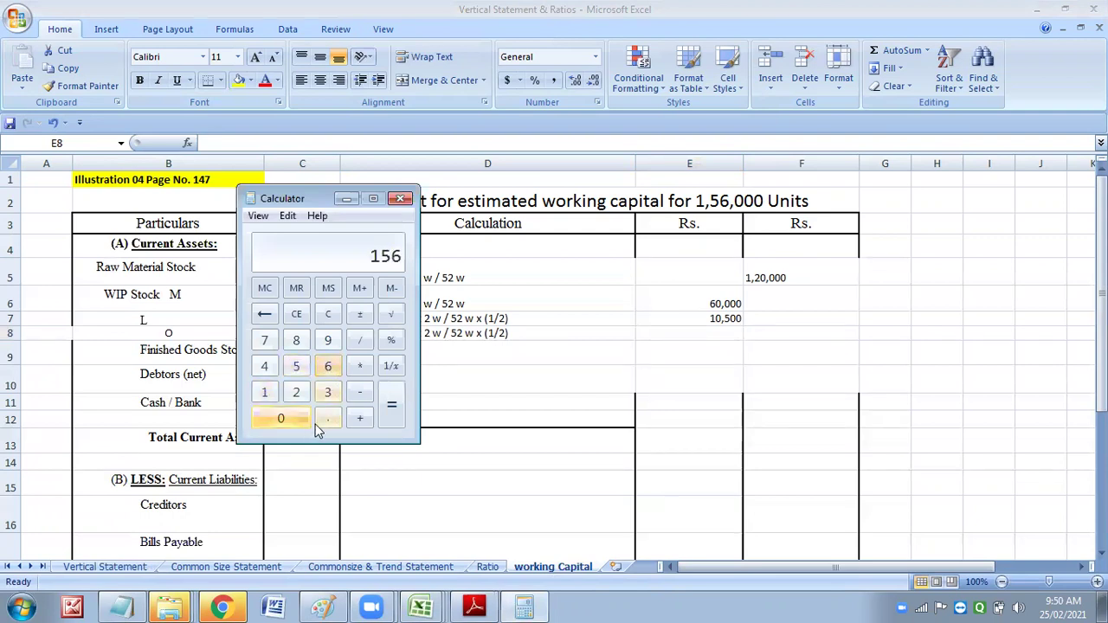
click(362, 366)
drag(297, 197, 201, 180)
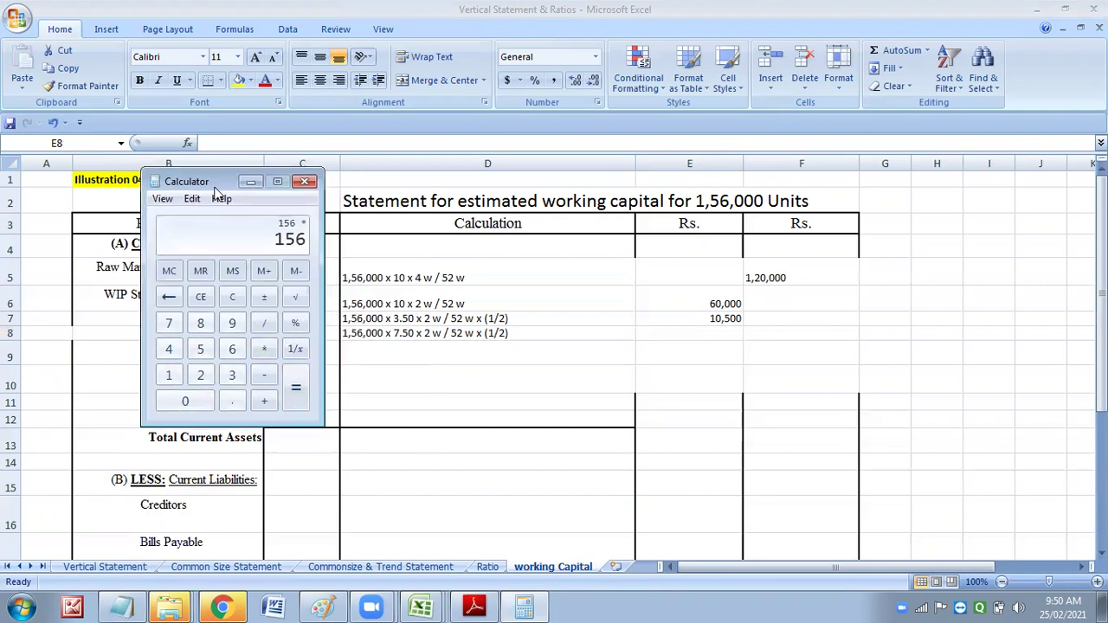
click(231, 376)
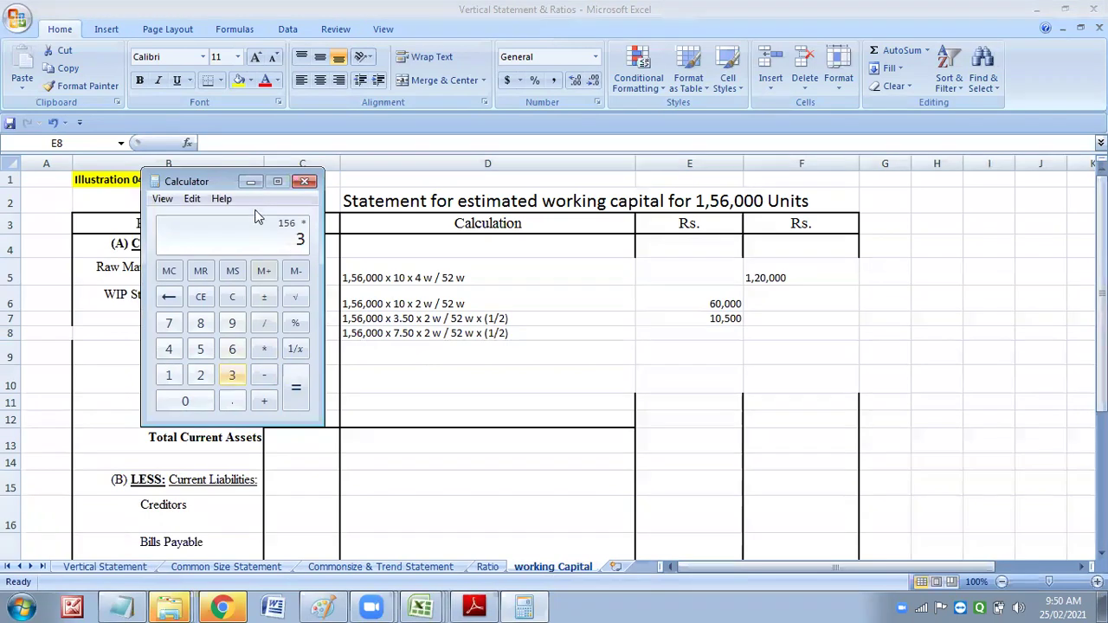
click(305, 181)
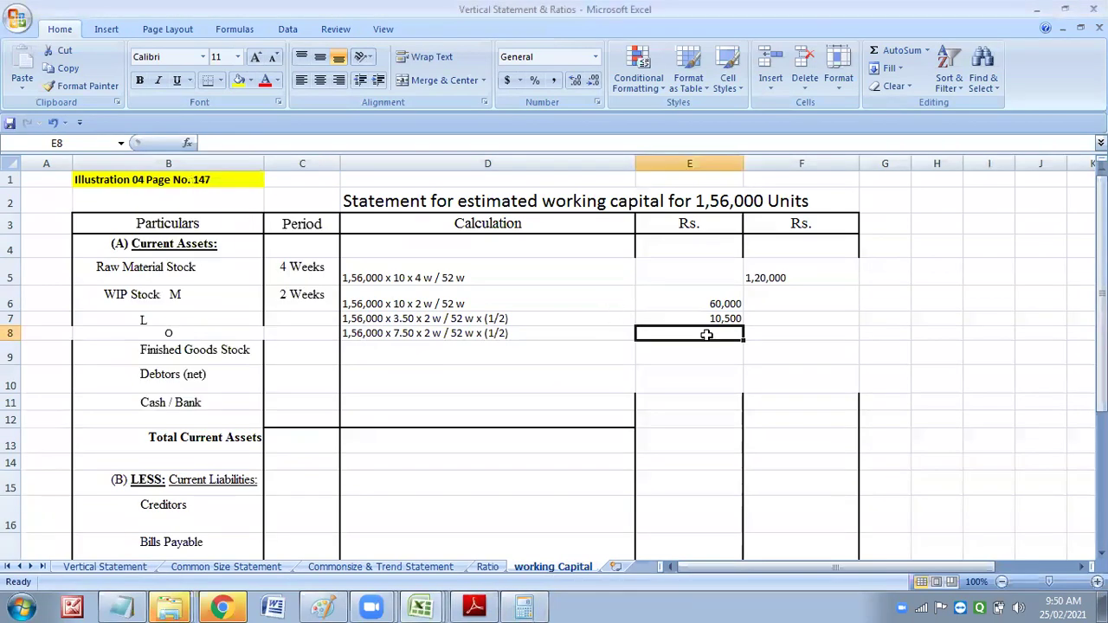
Enter 22,500 in E8 as the WIP overheads amount and 93,000 in F8 as the total WIP stock.
text(22)
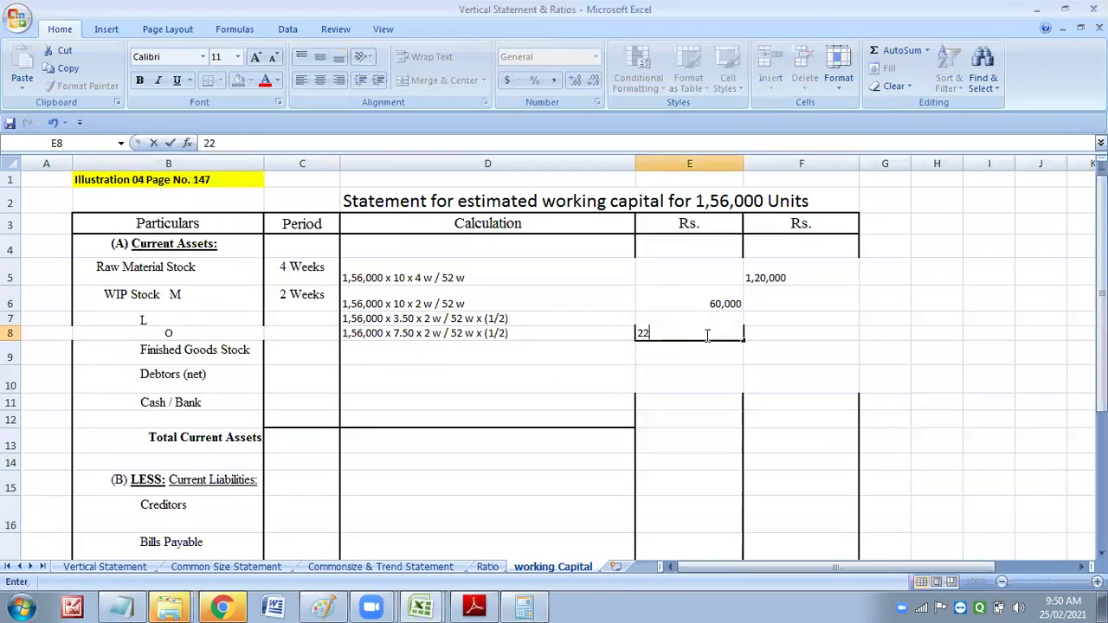
text(,500)
click(719, 370)
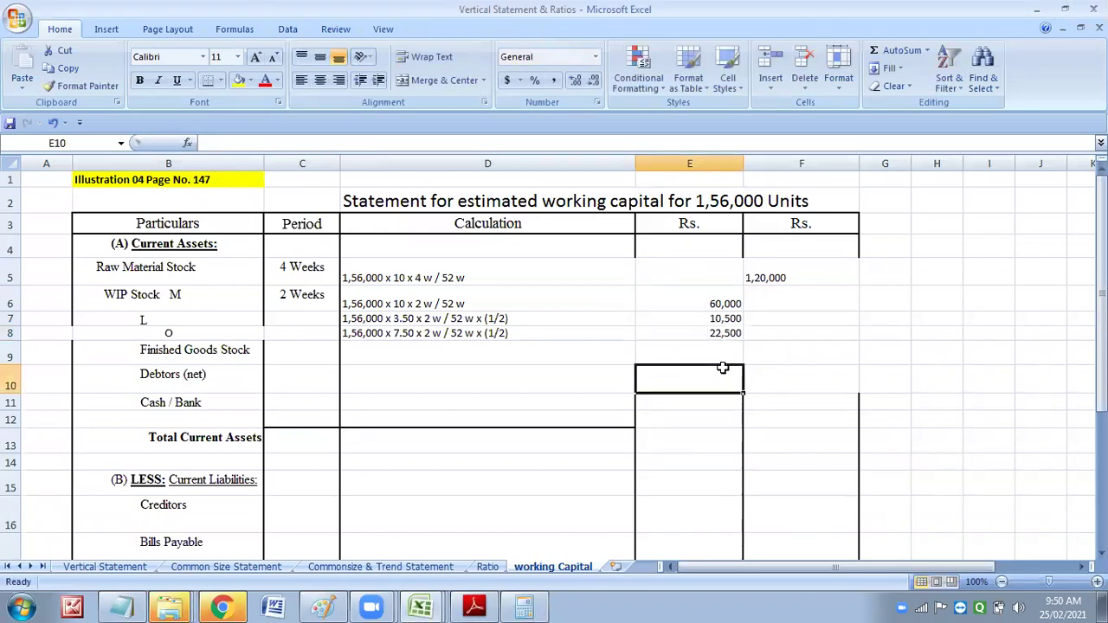
click(780, 330)
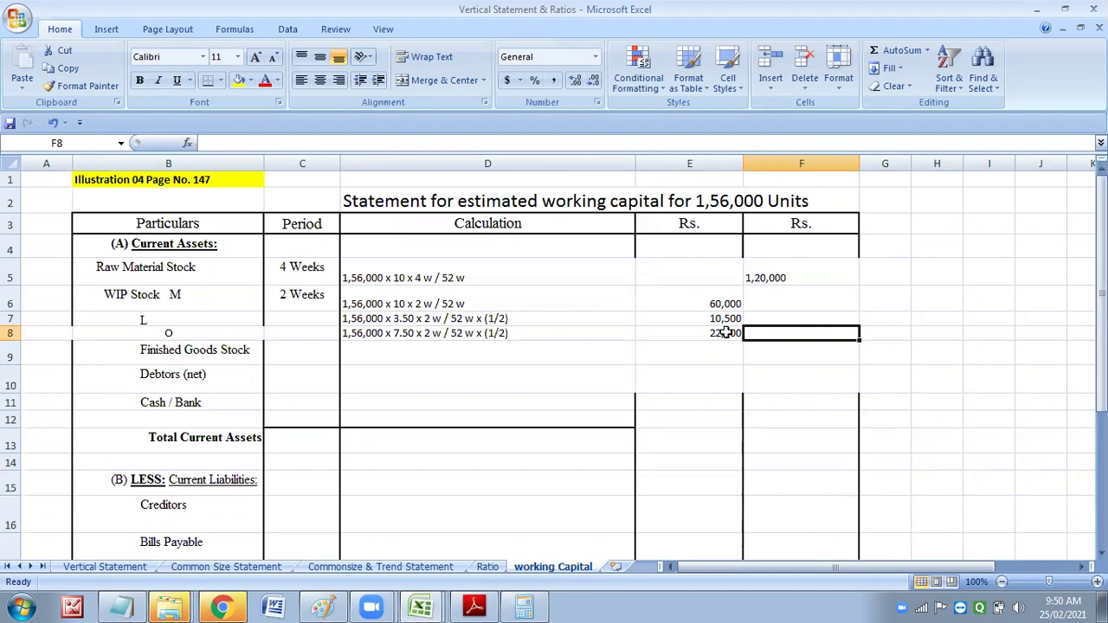
text(93)
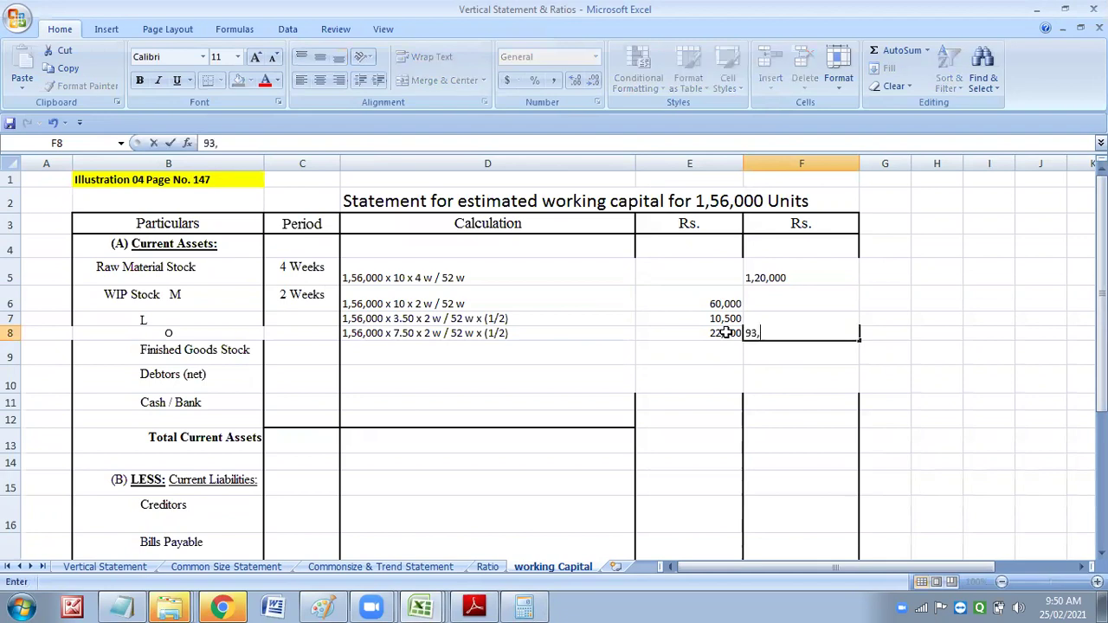
text(,000)
click(371, 351)
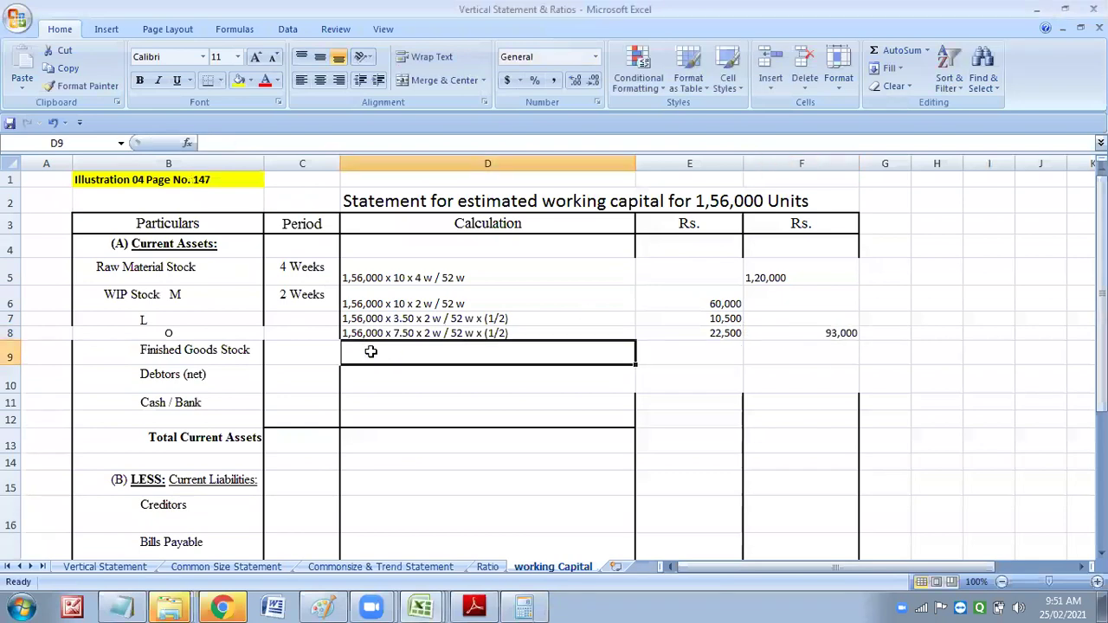
Check the finished goods holding period in the textbook PDF and enter "3 weeks" in C9 as the Finished Goods Stock period.
click(473, 606)
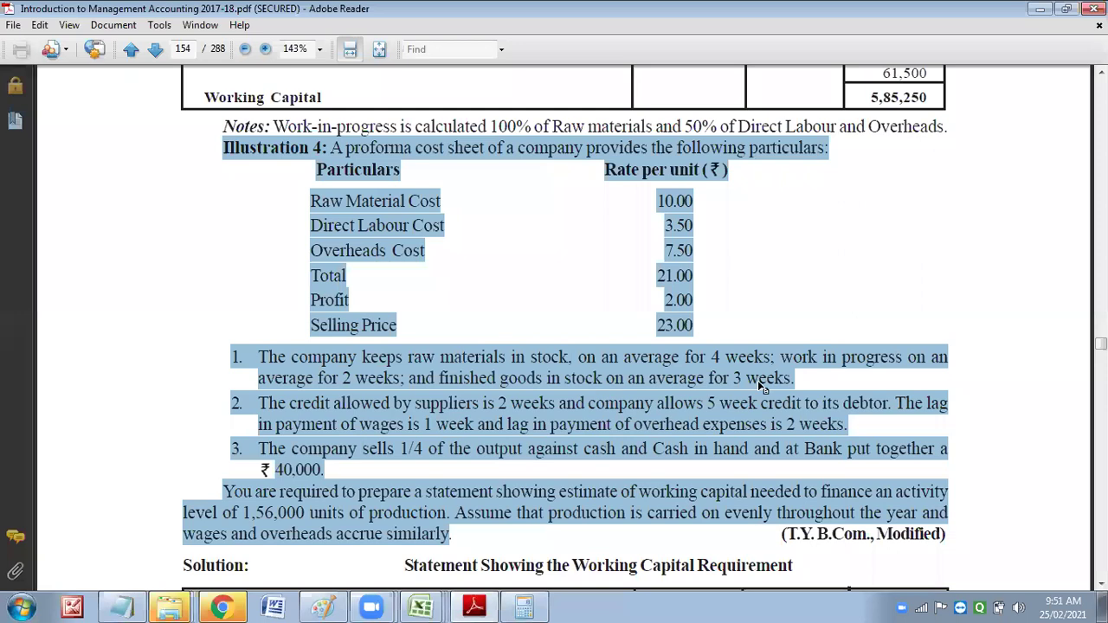
click(421, 606)
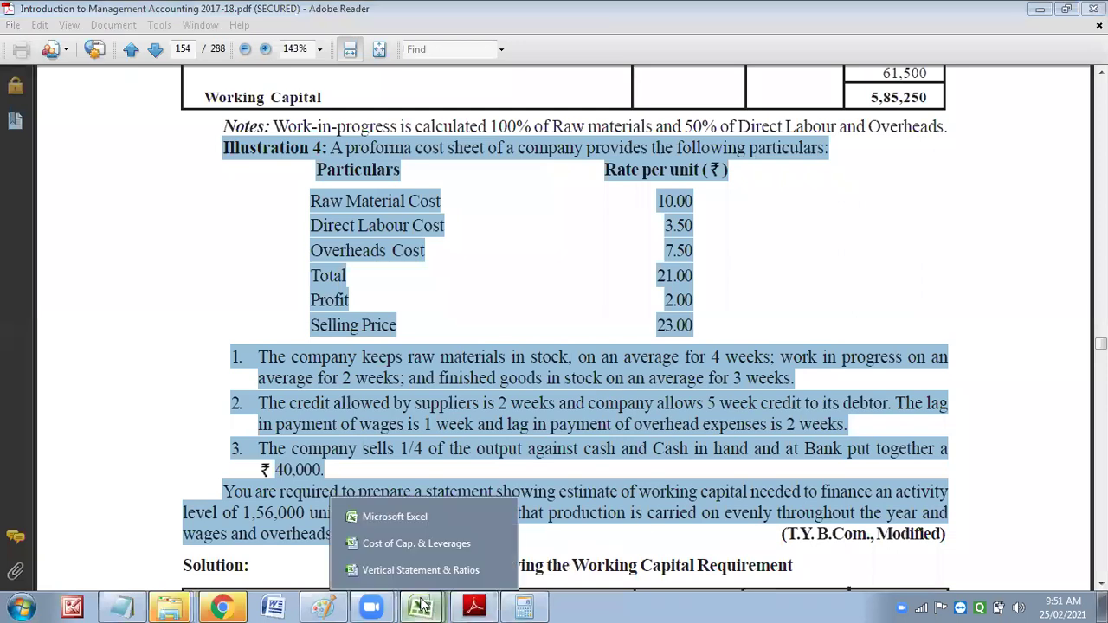
click(355, 570)
click(326, 355)
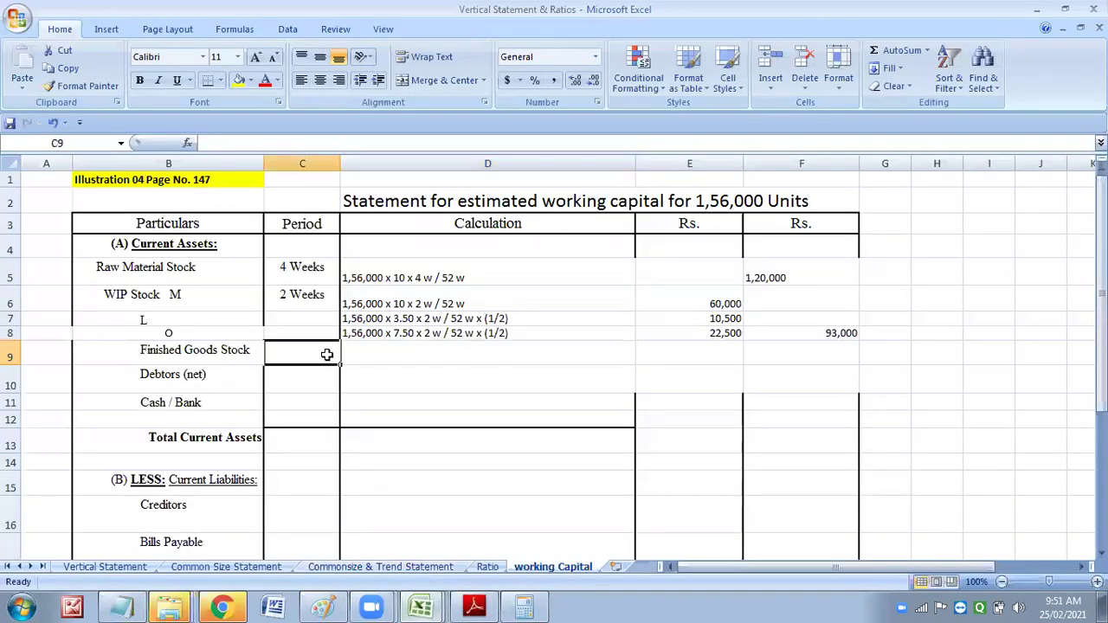
text(3 w)
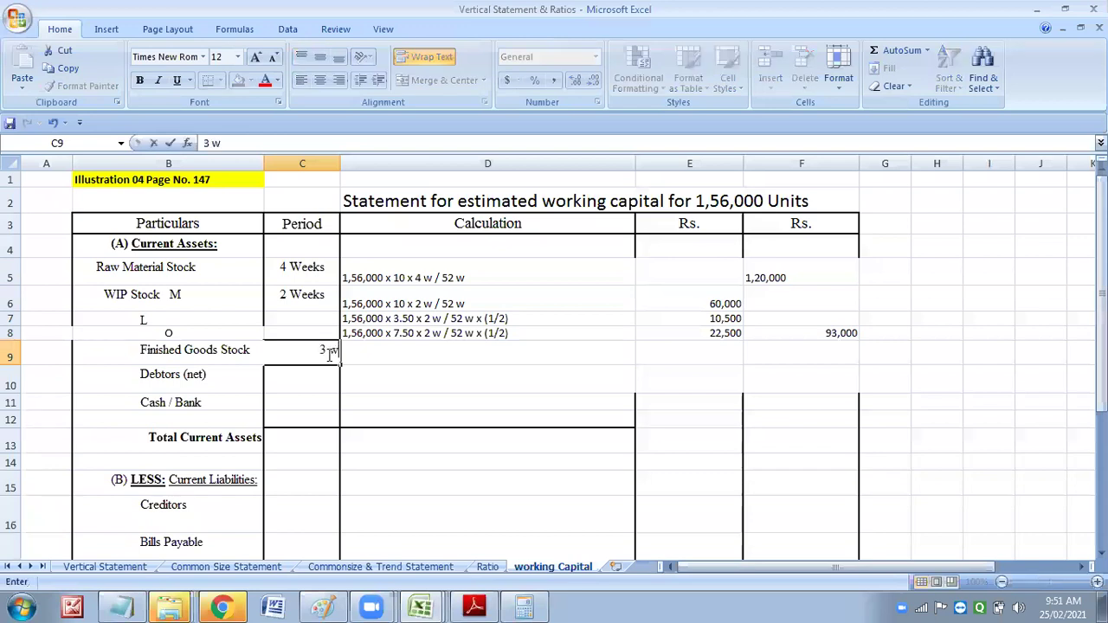
text(eeks)
click(410, 361)
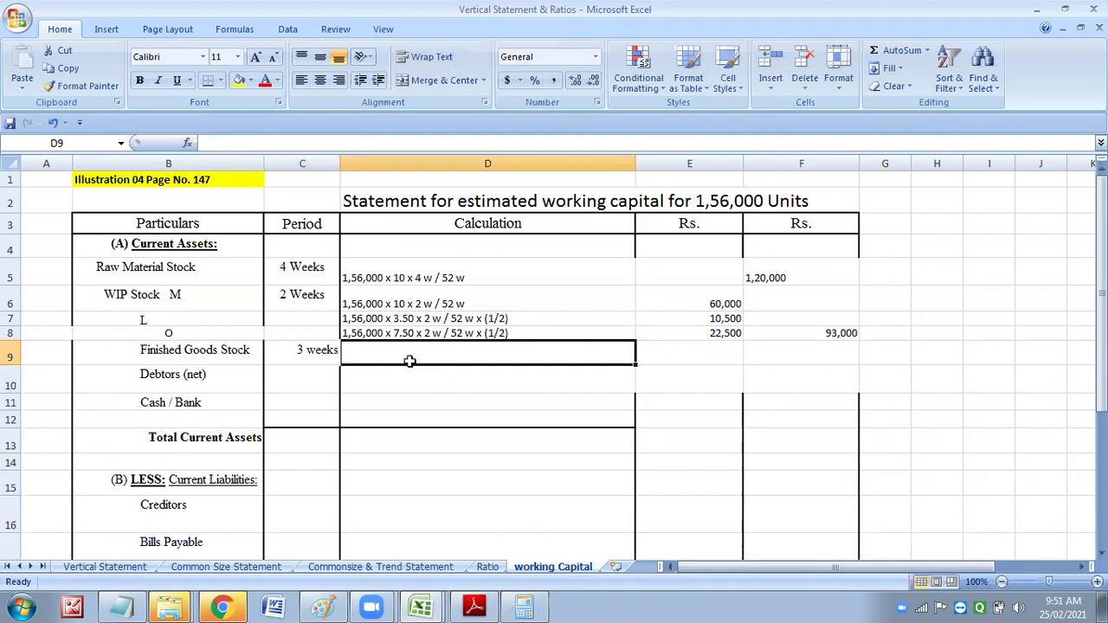
Copy the raw material calculation from D5 into D9 for Finished Goods Stock.
click(393, 279)
click(65, 69)
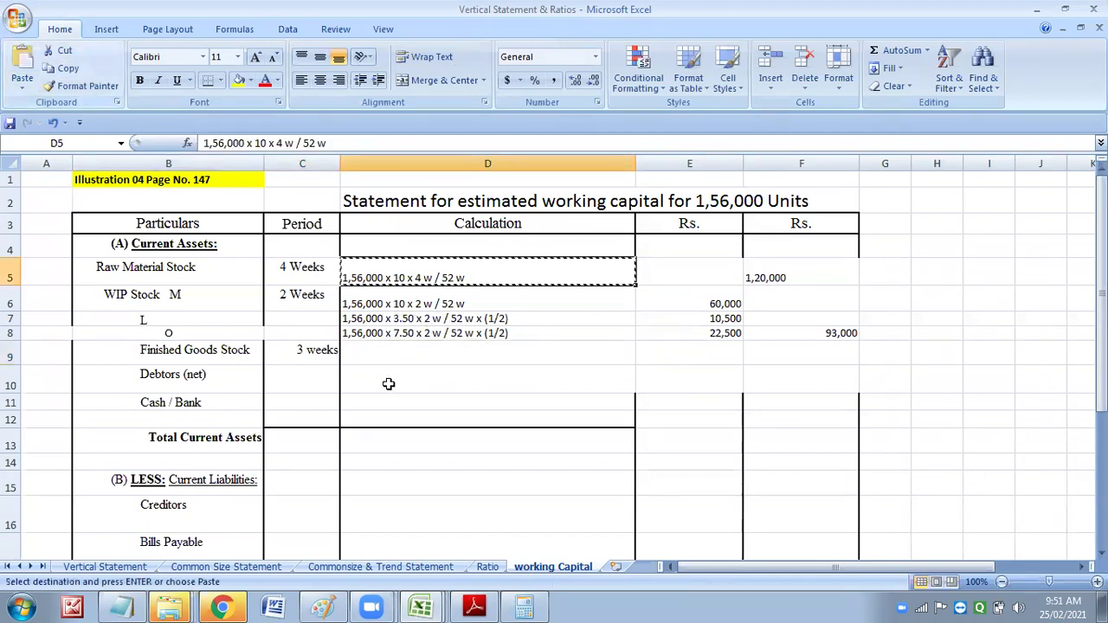
click(393, 354)
click(22, 69)
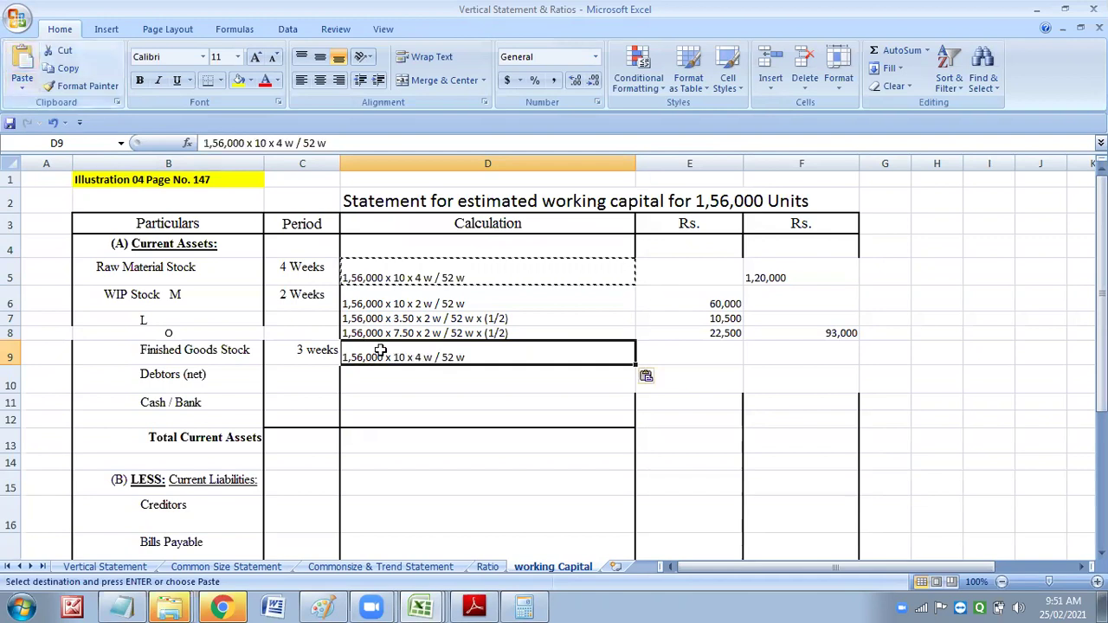
Check the total cost per unit in the textbook PDF and change the Finished Goods Stock calculation in D9 to "1,56,000 x 21 x 3 w / 52 w".
click(474, 605)
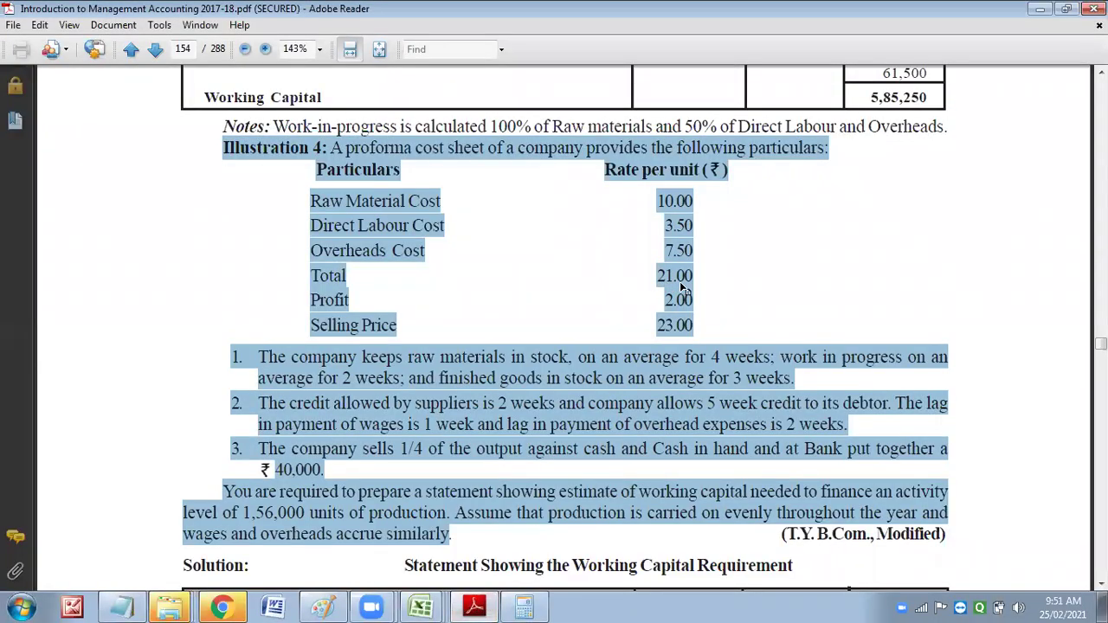
click(1040, 8)
double_click(404, 361)
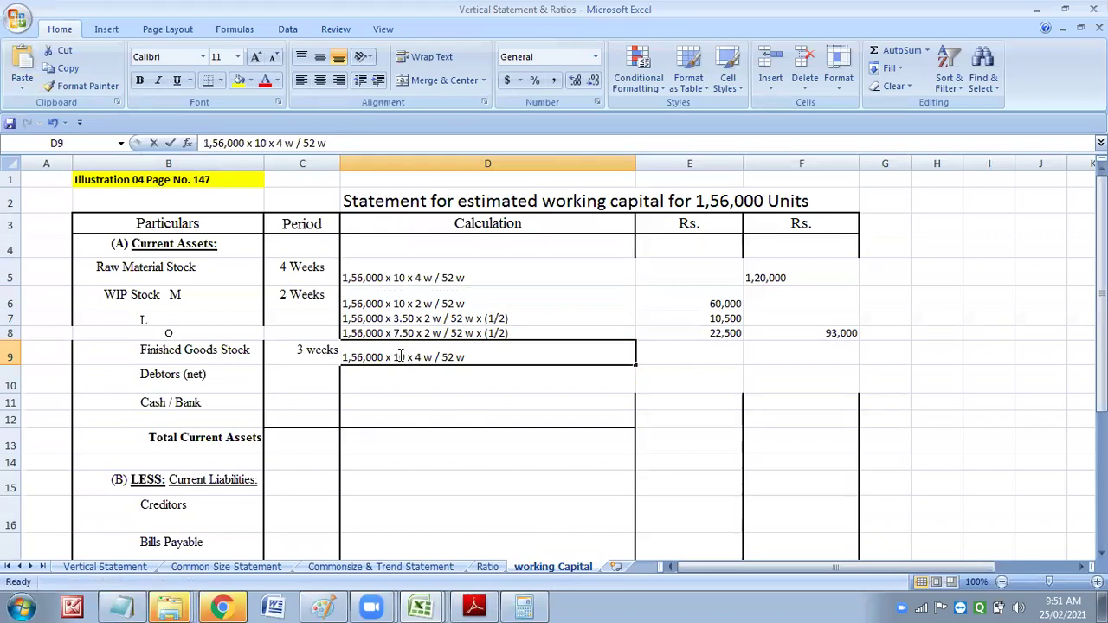
text(21 x )
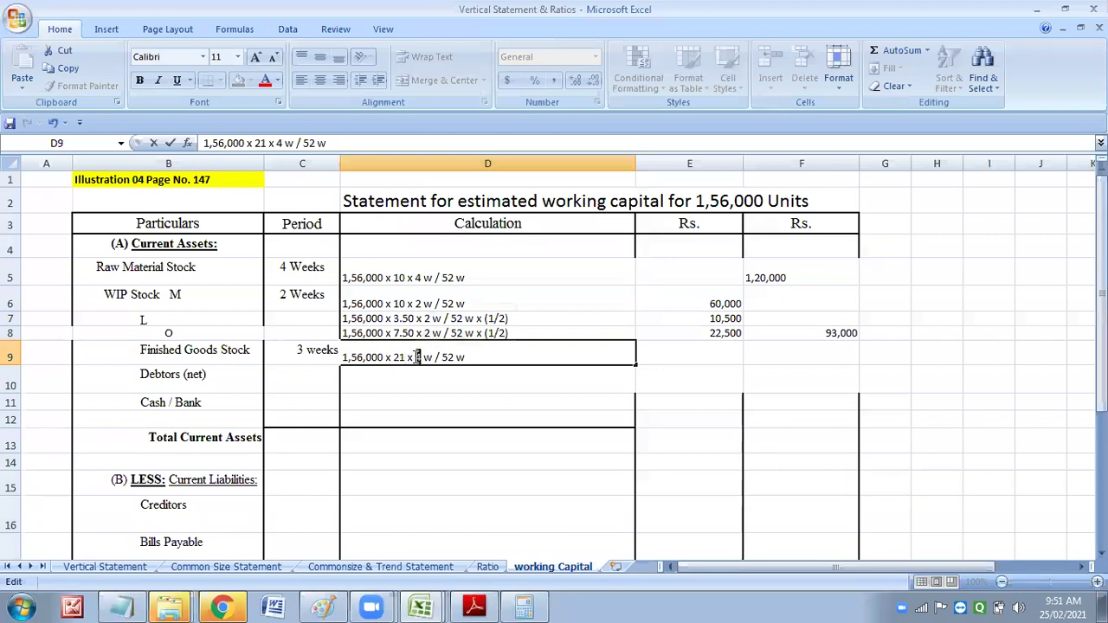
text(3)
click(515, 396)
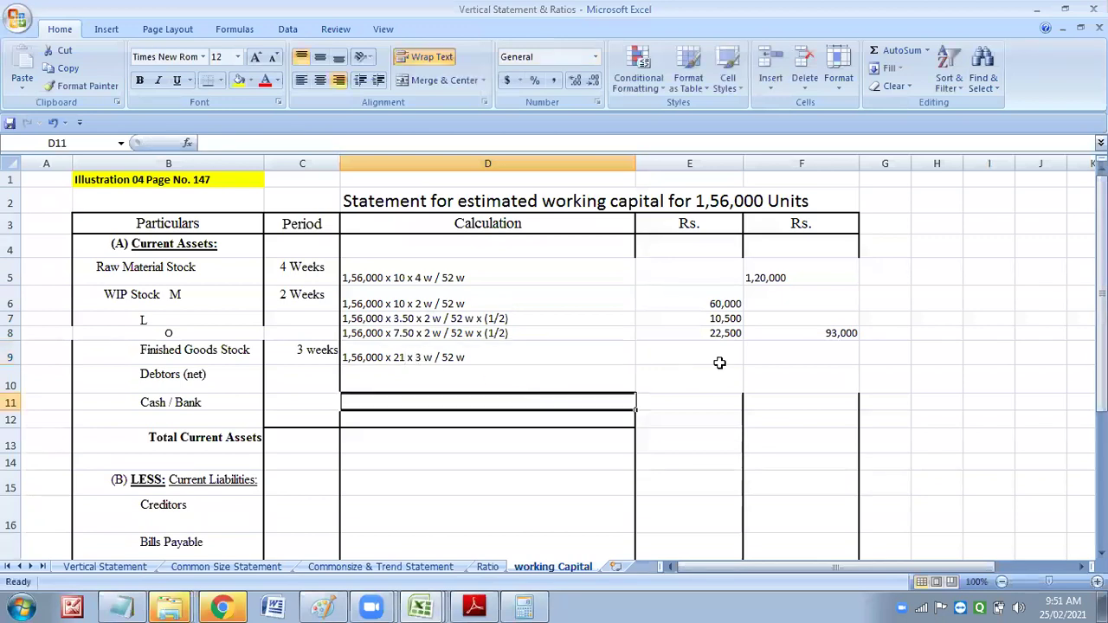
Enter 1,89,000 in F9 as the Finished Goods Stock amount.
click(770, 355)
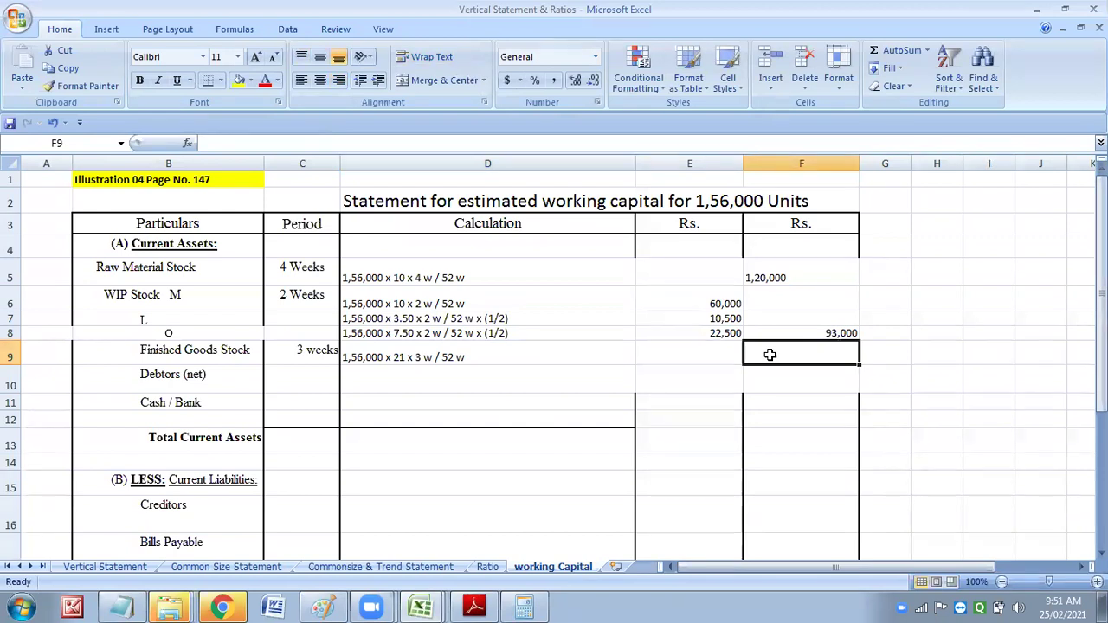
text(1)
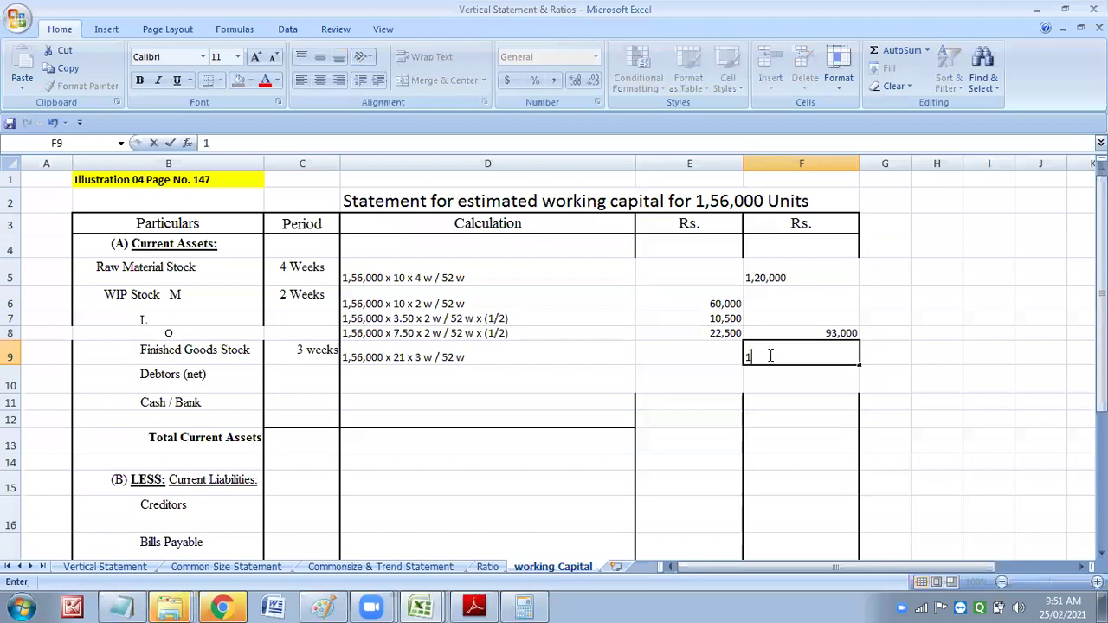
text(,89,000)
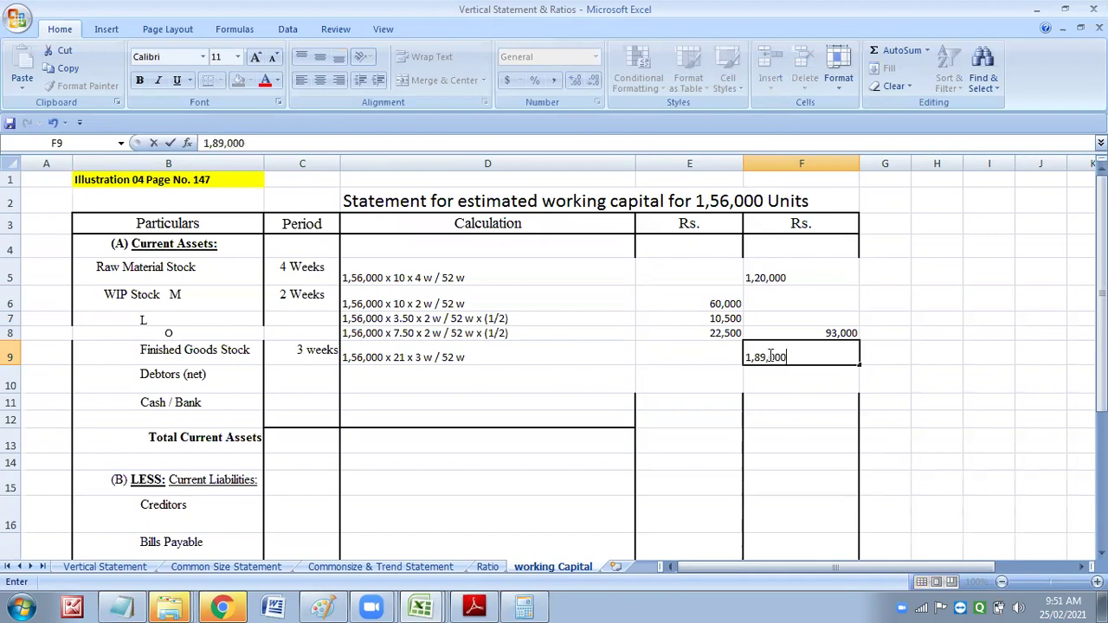
Check the credit period allowed to debtors in the textbook PDF and enter "5 weeks" in C10 as the Debtors (net) period.
double_click(235, 385)
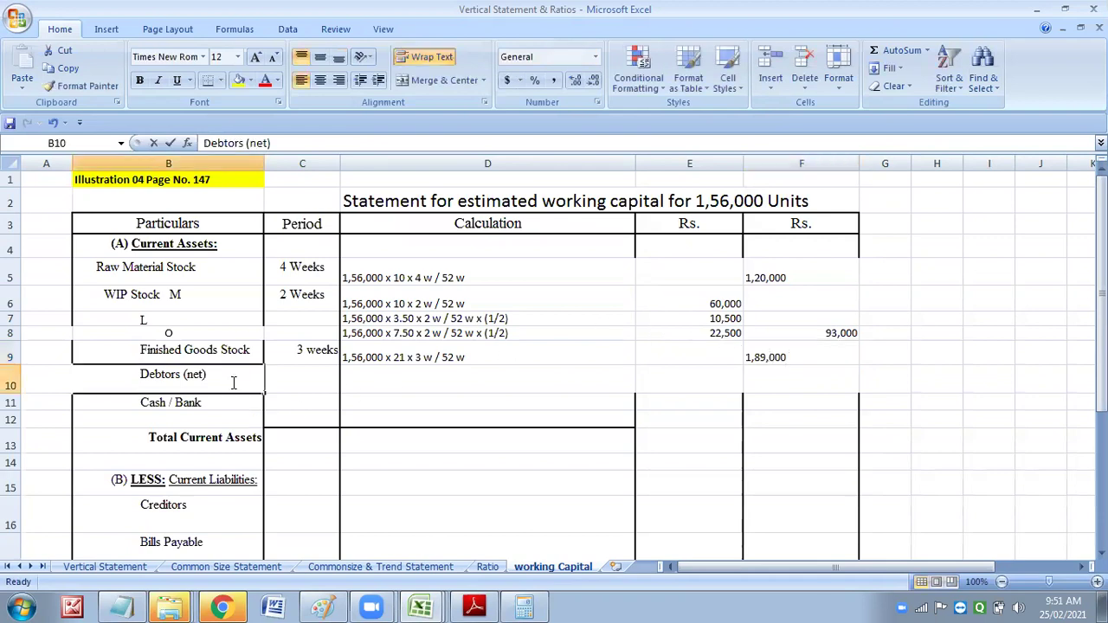
click(320, 387)
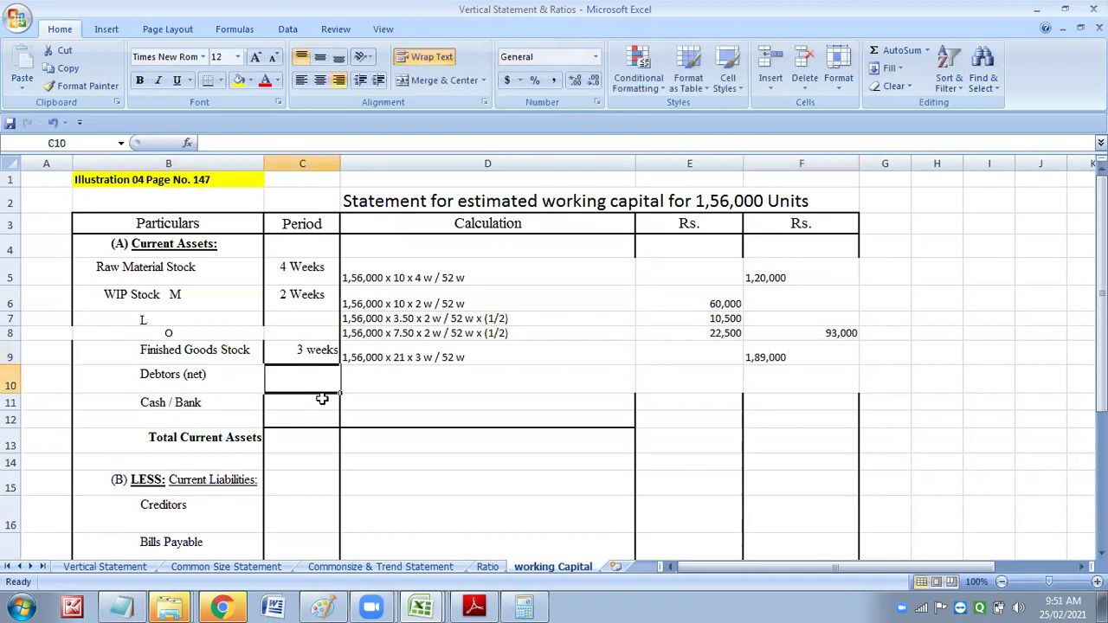
click(477, 606)
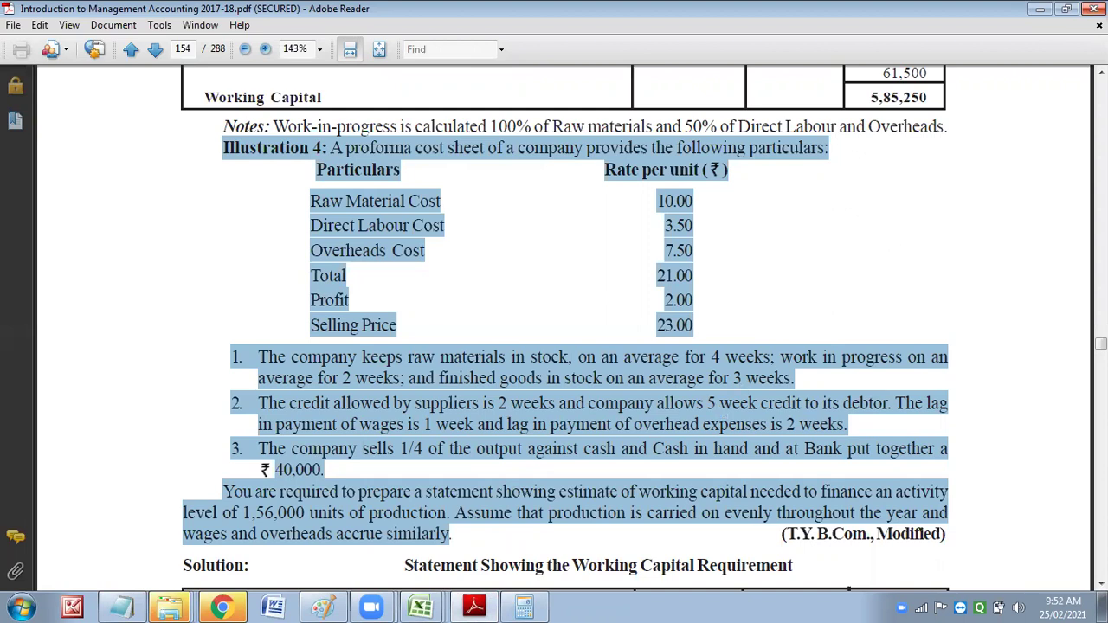
click(1040, 14)
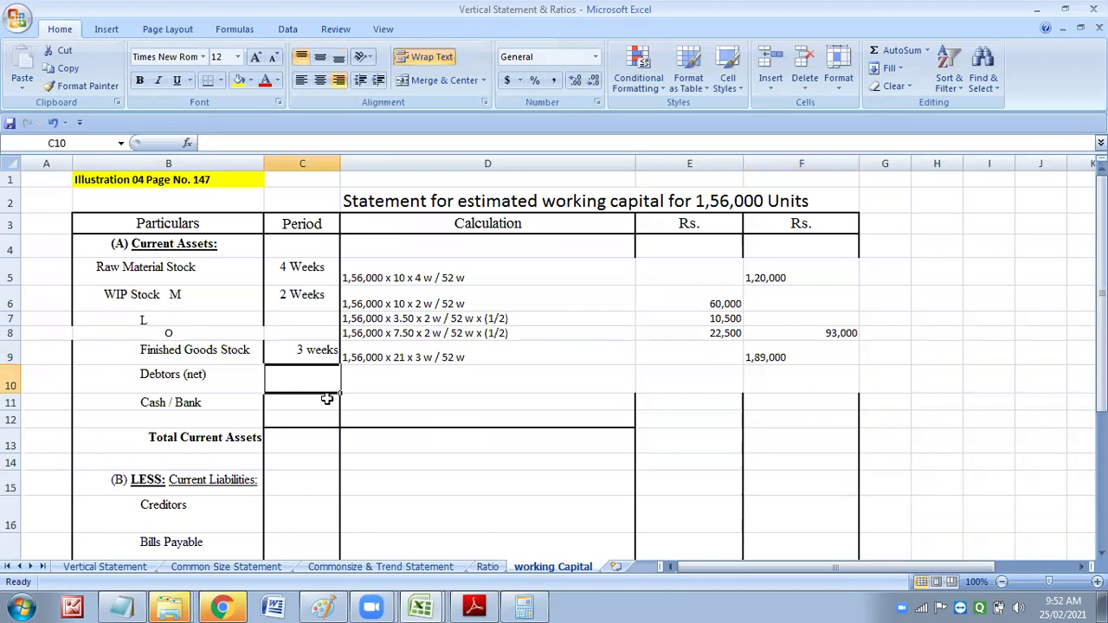
text(5)
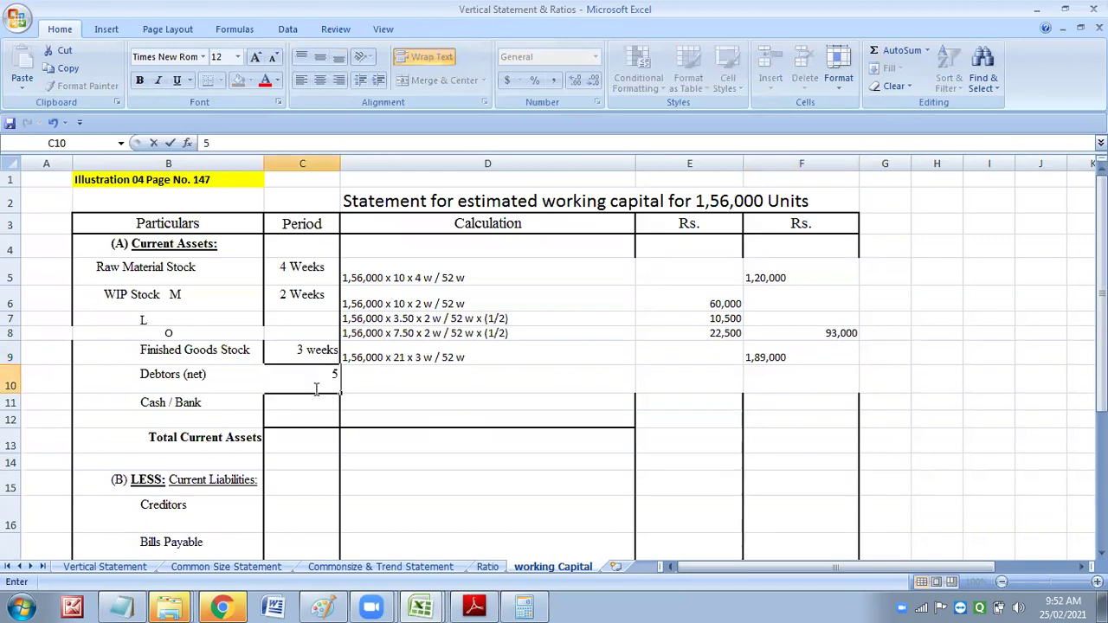
text( weeks)
Copy the finished goods calculation from D9 into D10 for Debtors (net).
click(381, 376)
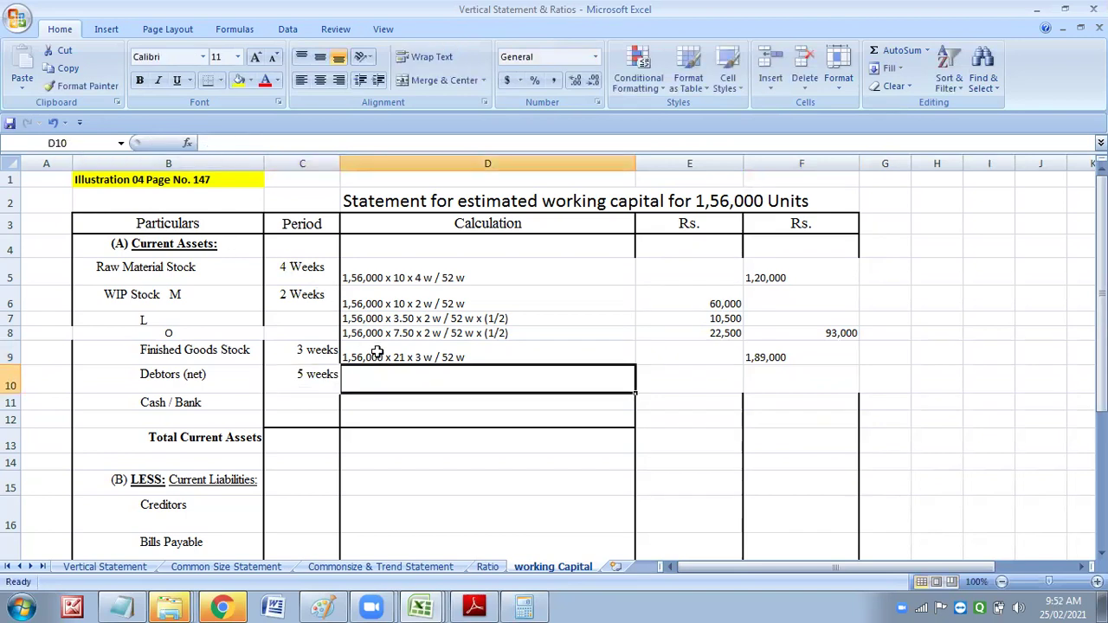
click(378, 354)
click(62, 67)
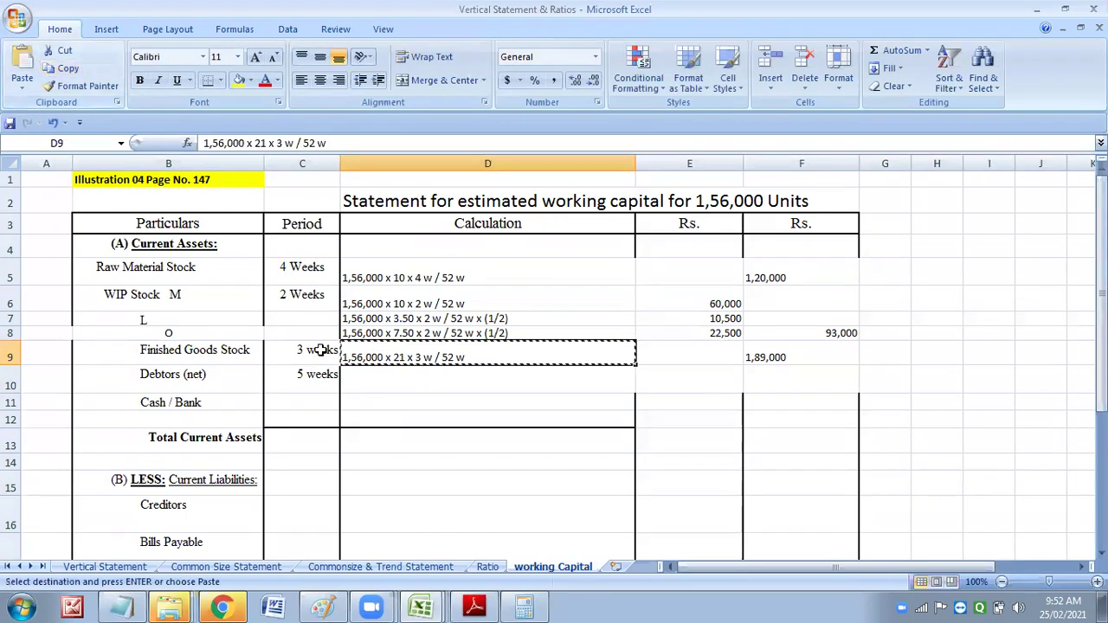
click(357, 371)
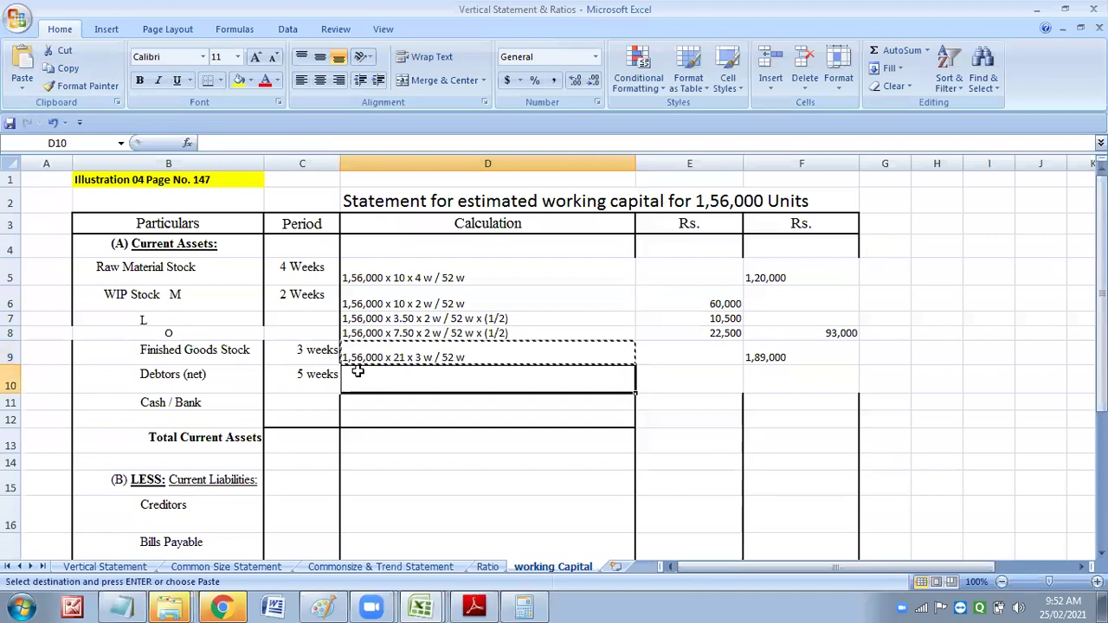
click(22, 65)
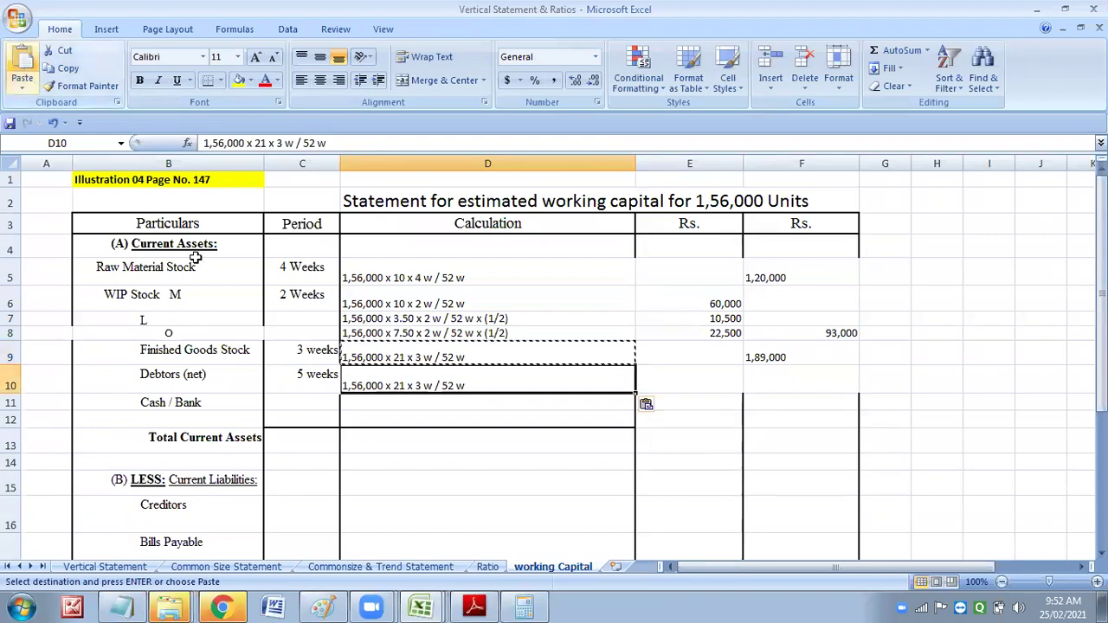
Check the selling price in the textbook PDF and change the Debtors calculation in D10 to "1,56,000 x 23 x 5 w / 52 w".
double_click(404, 386)
double_click(400, 385)
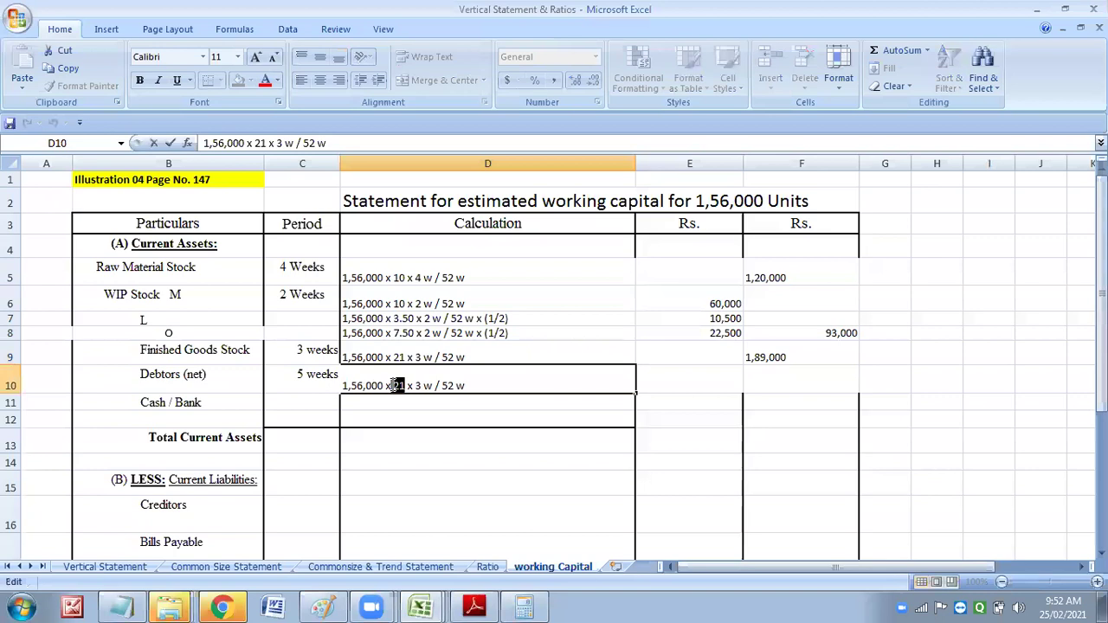
click(478, 607)
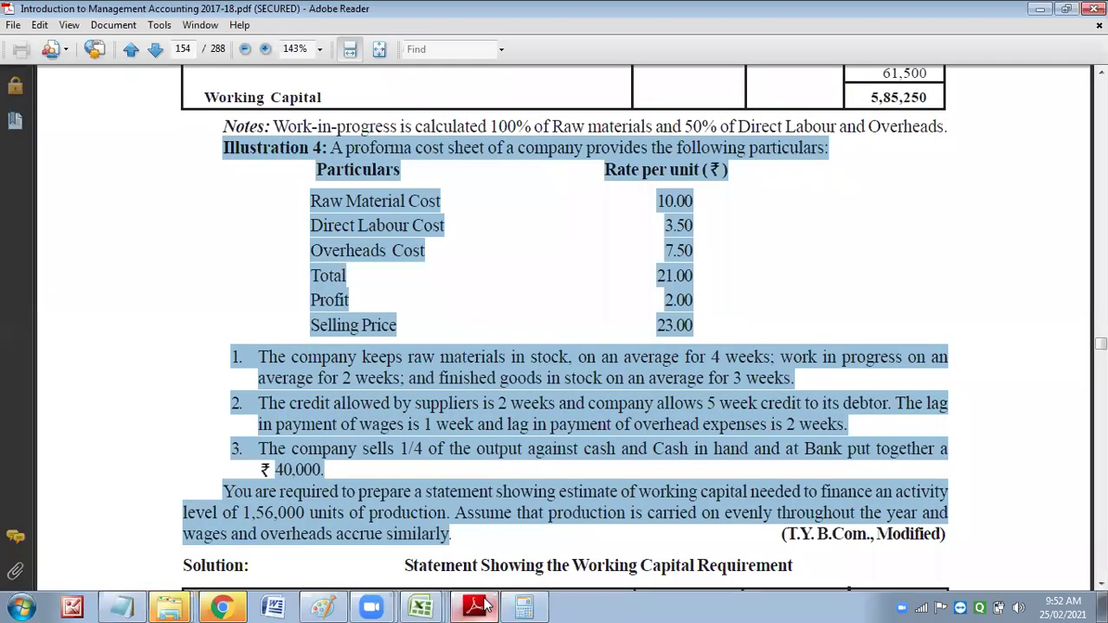
click(429, 607)
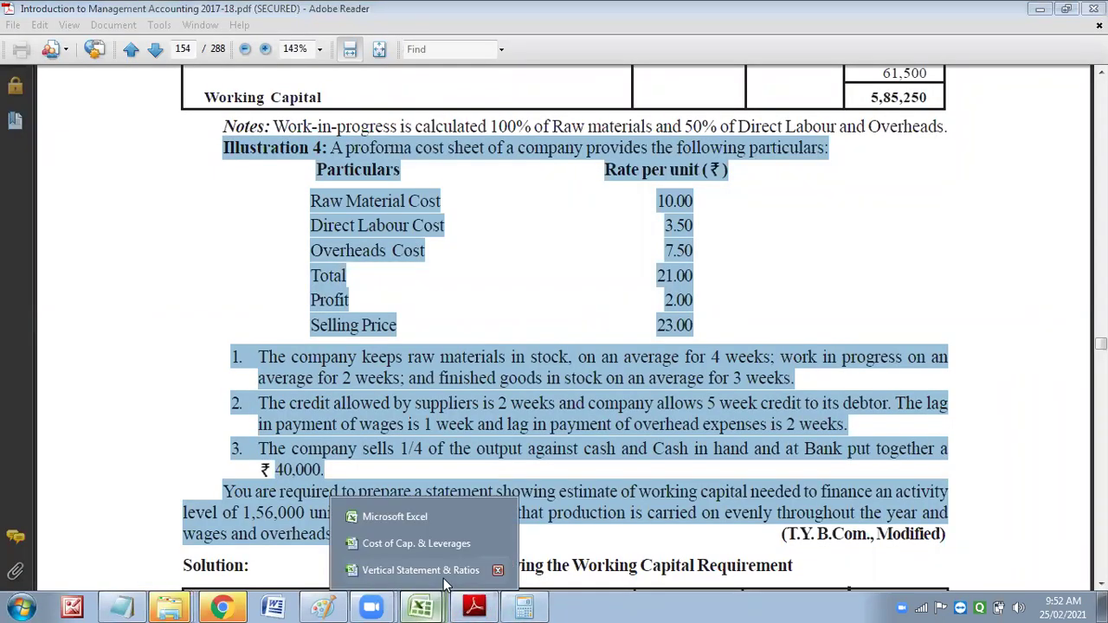
click(425, 571)
click(401, 385)
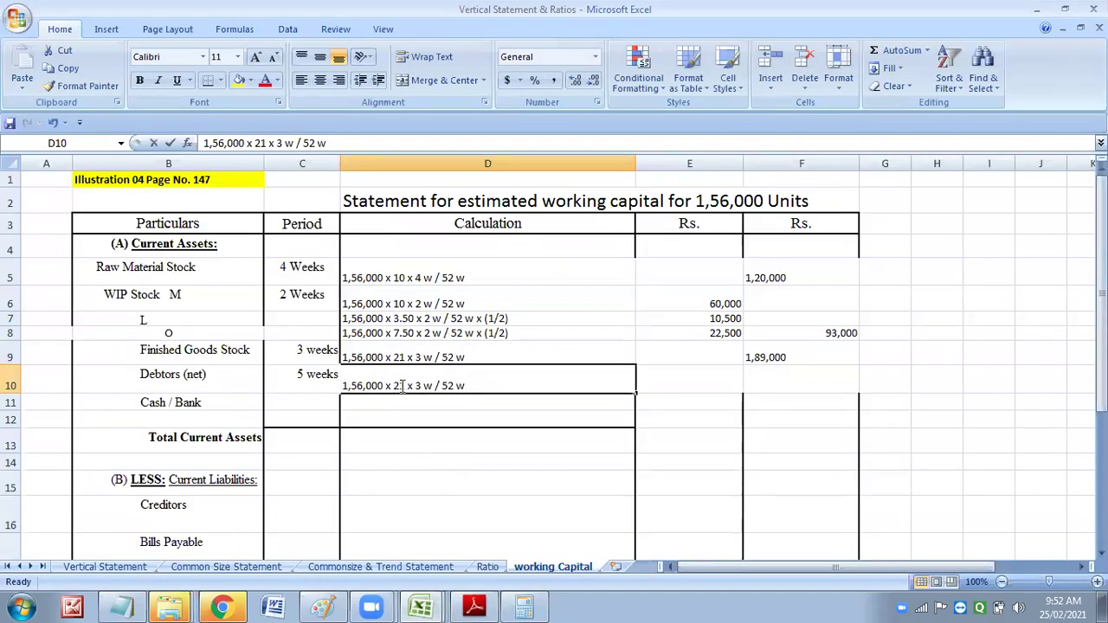
double_click(400, 386)
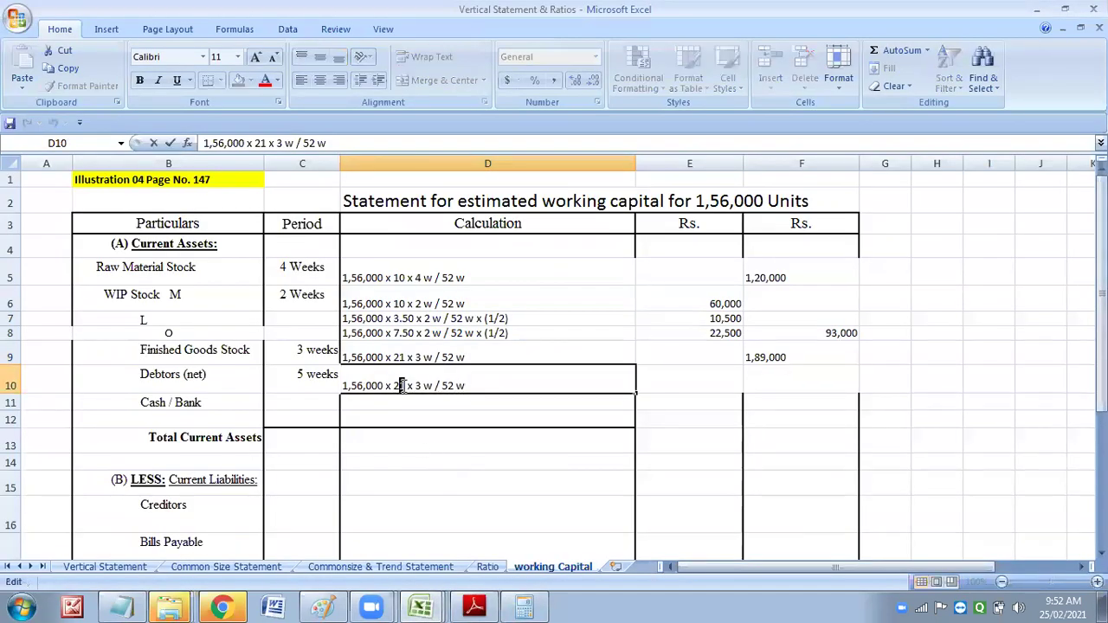
text(3)
text(5)
Check the share of cash sales in the textbook PDF and append "x (3/4)" to the Debtors calculation in D10.
click(474, 606)
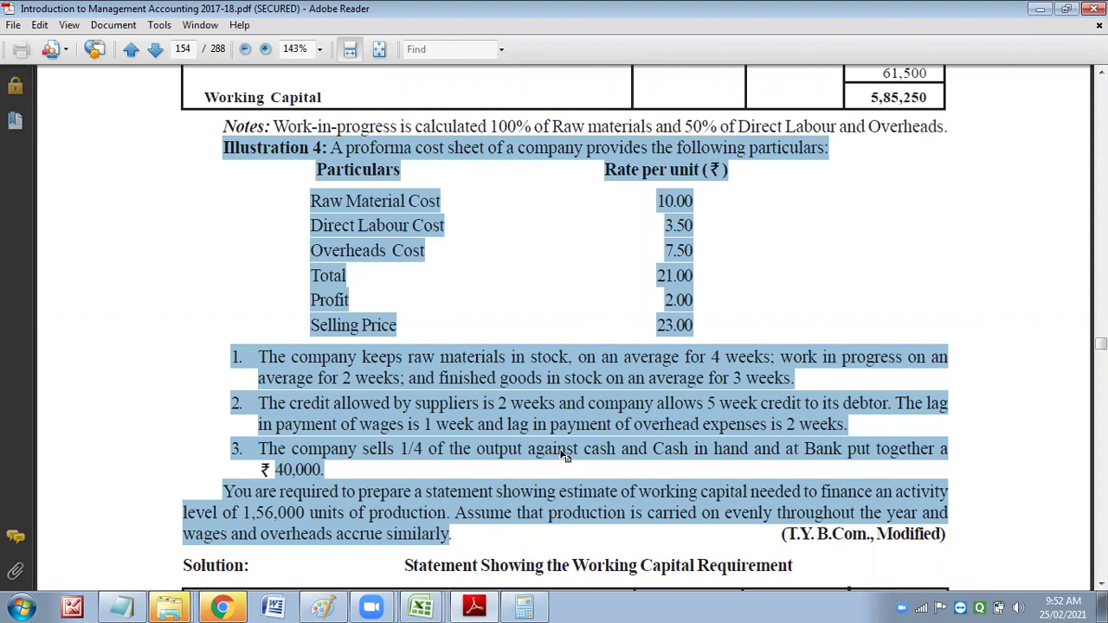
mouse_move(420, 606)
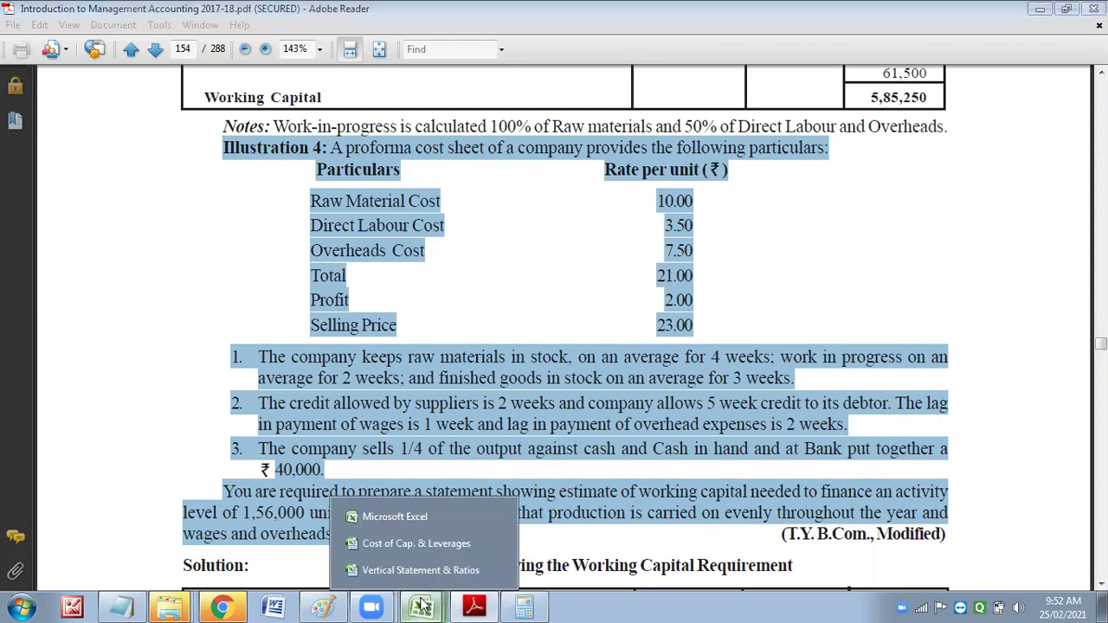
click(429, 570)
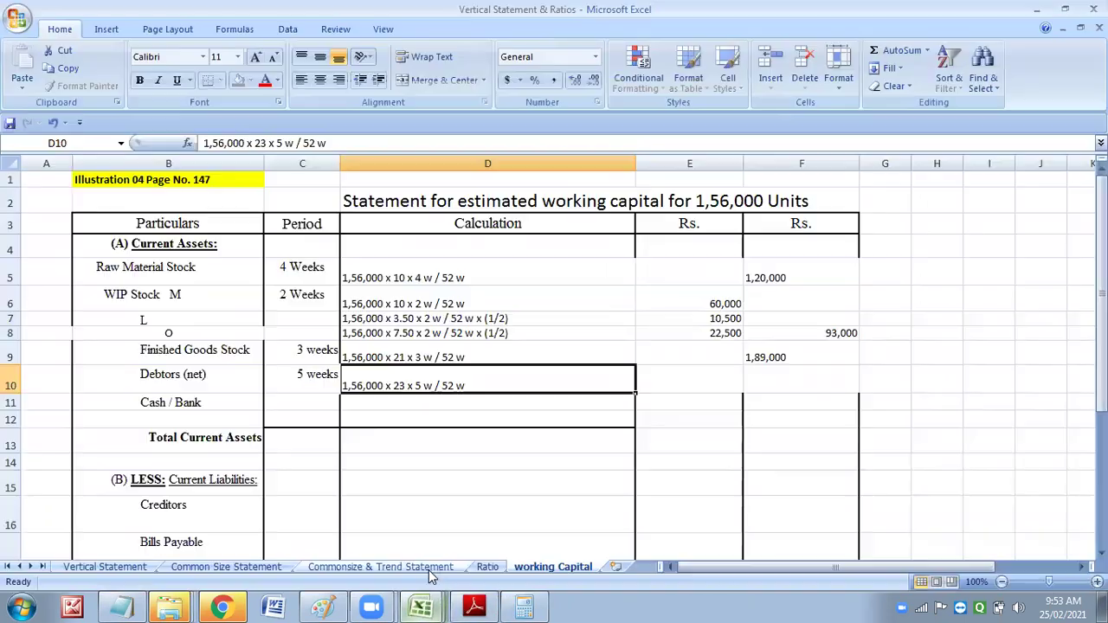
double_click(492, 381)
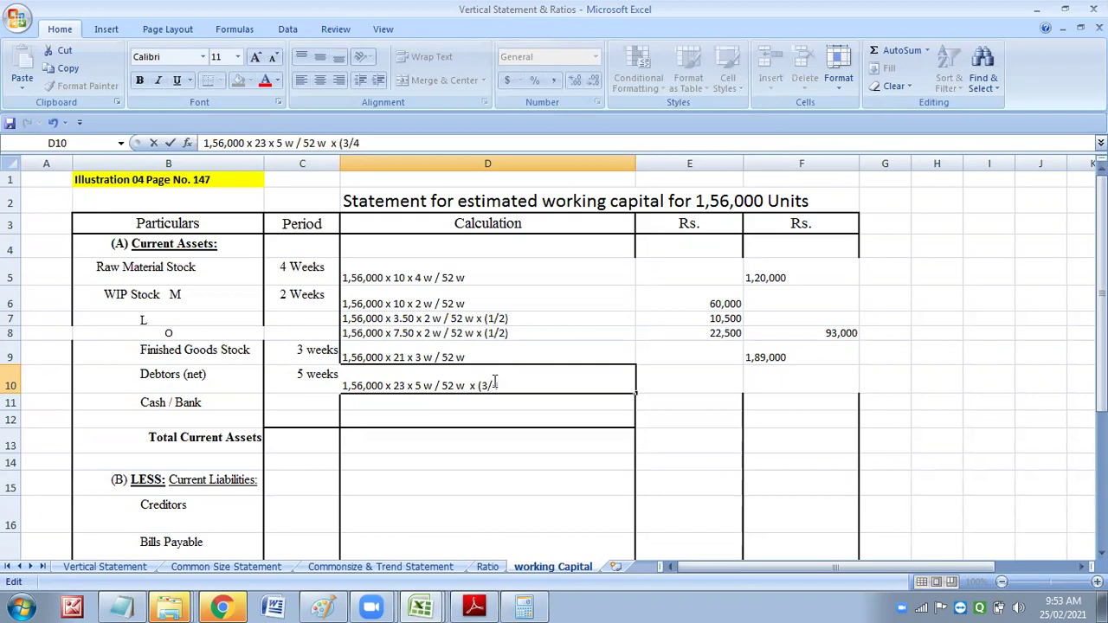
click(801, 385)
Right-align the Finished Goods Stock amount in F9 and the Raw Material Stock amount in F5.
click(794, 354)
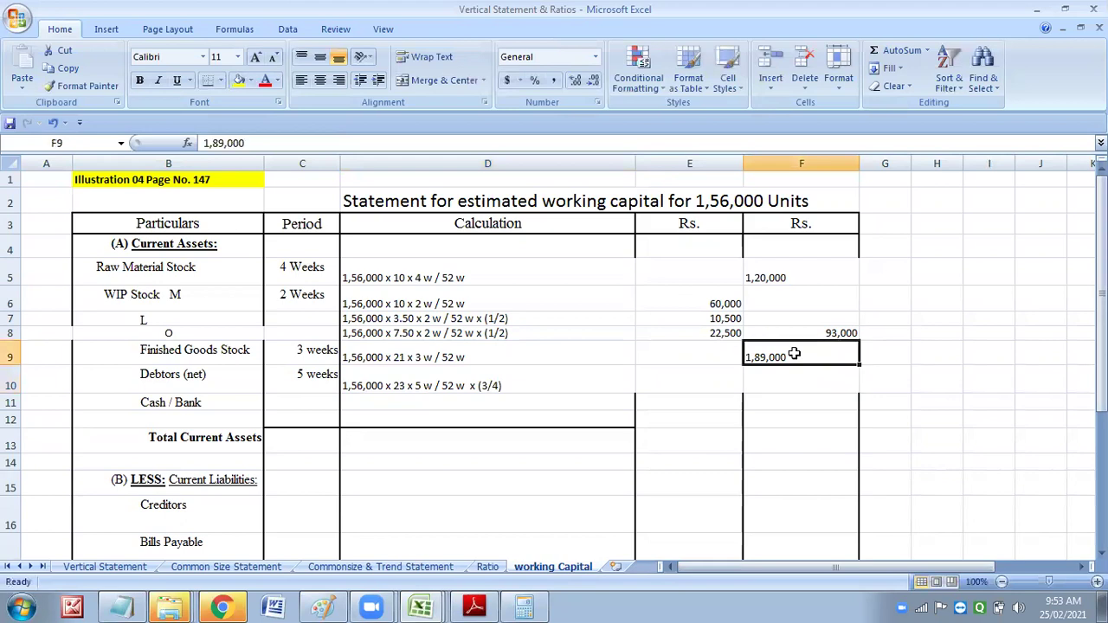
click(339, 80)
click(809, 278)
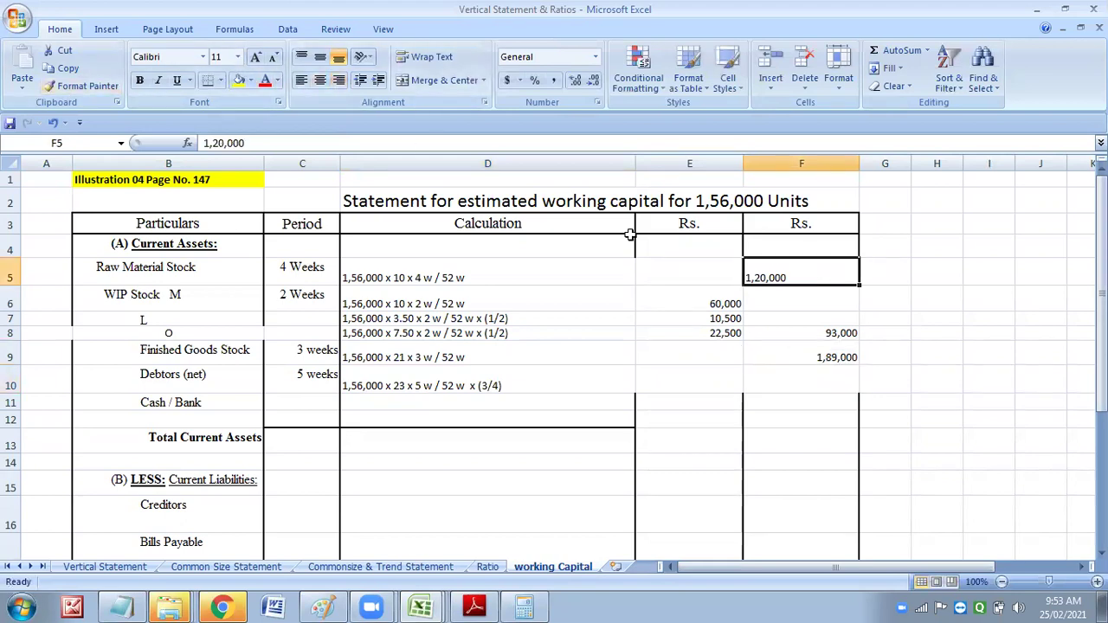
click(339, 80)
Enter 2,58,750 in F10 as the Debtors (net) amount and right-align it.
click(801, 381)
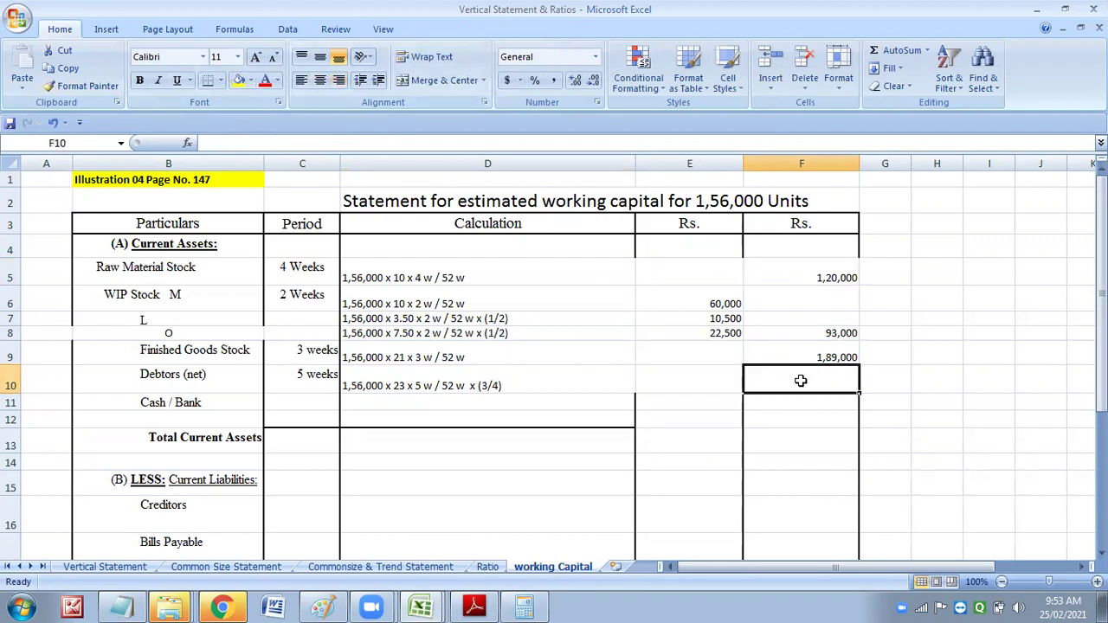
text(2,58,750)
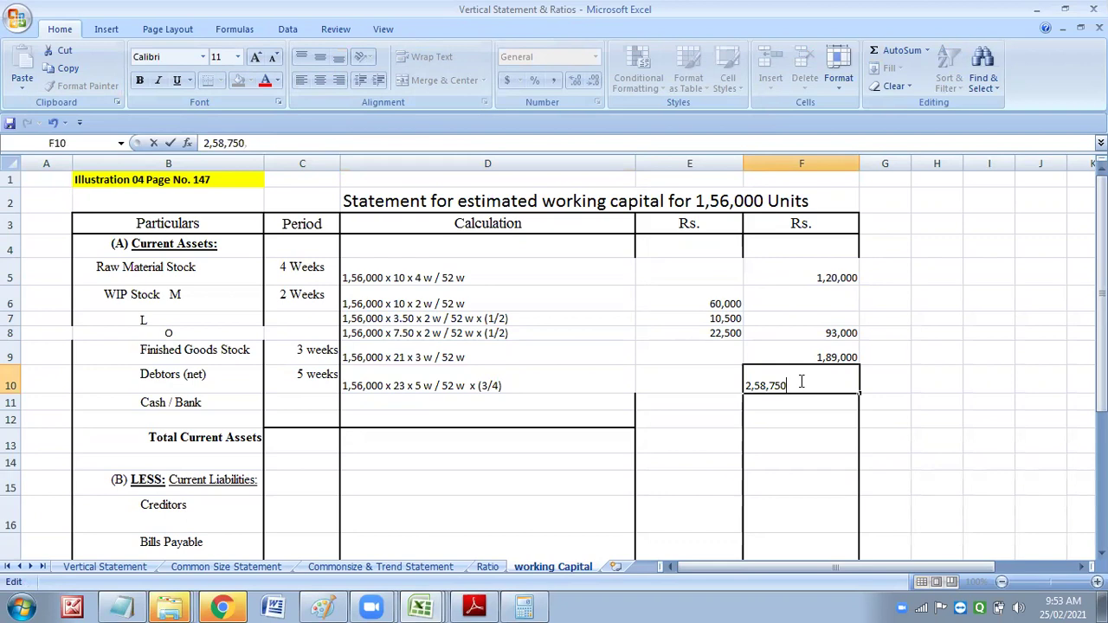
click(790, 417)
click(795, 392)
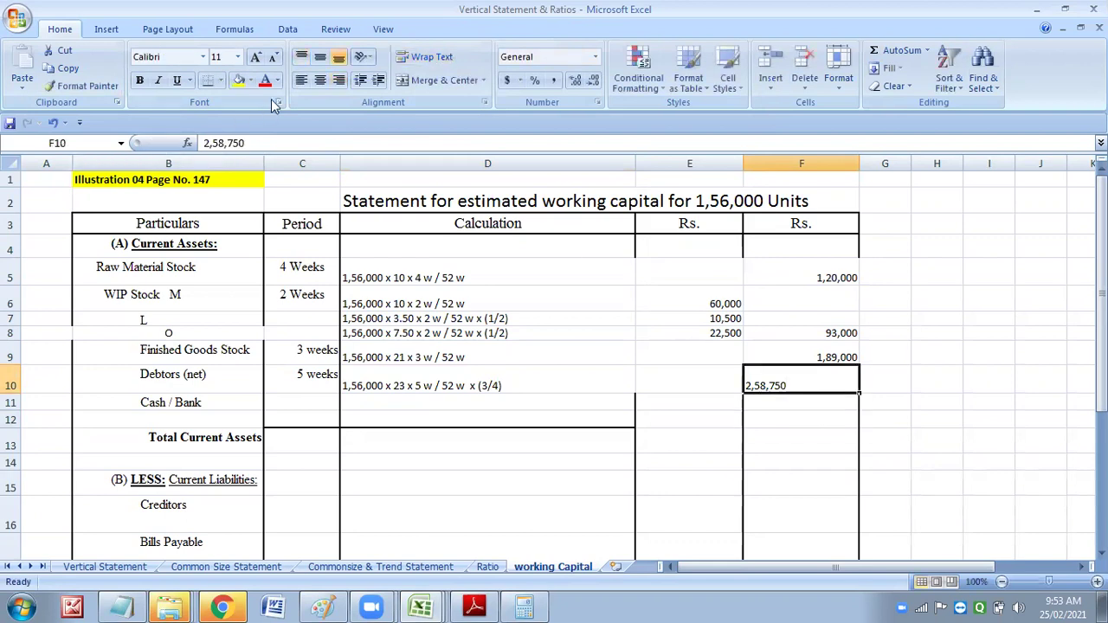
click(338, 81)
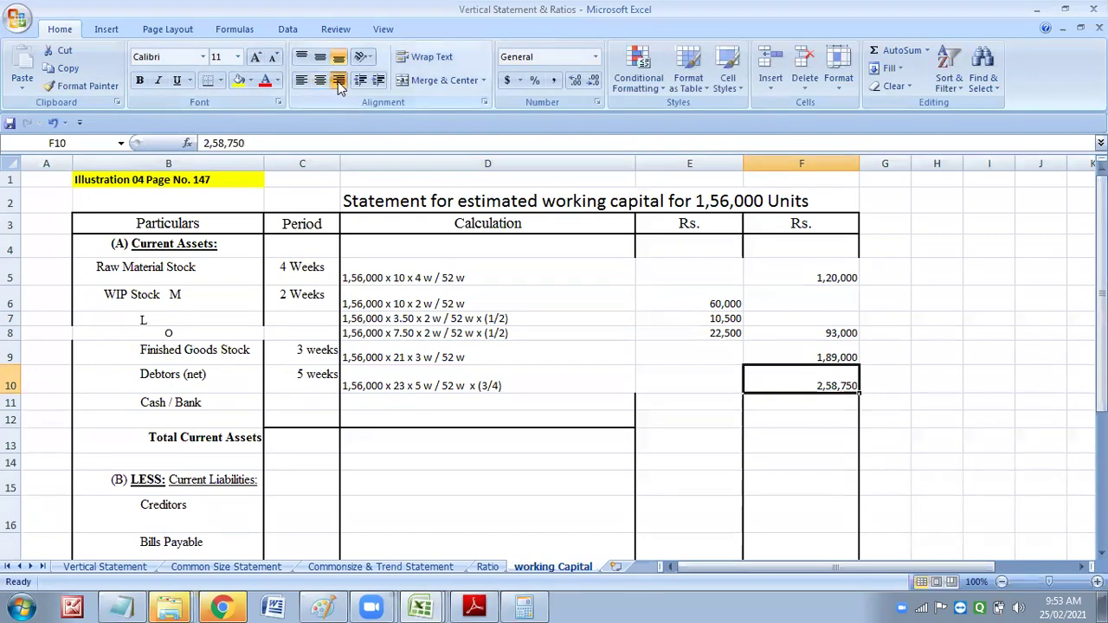
Enter "Given" as the Cash / Bank period in C11, check the cash balance in the textbook PDF and enter 40,000 in F11.
click(302, 406)
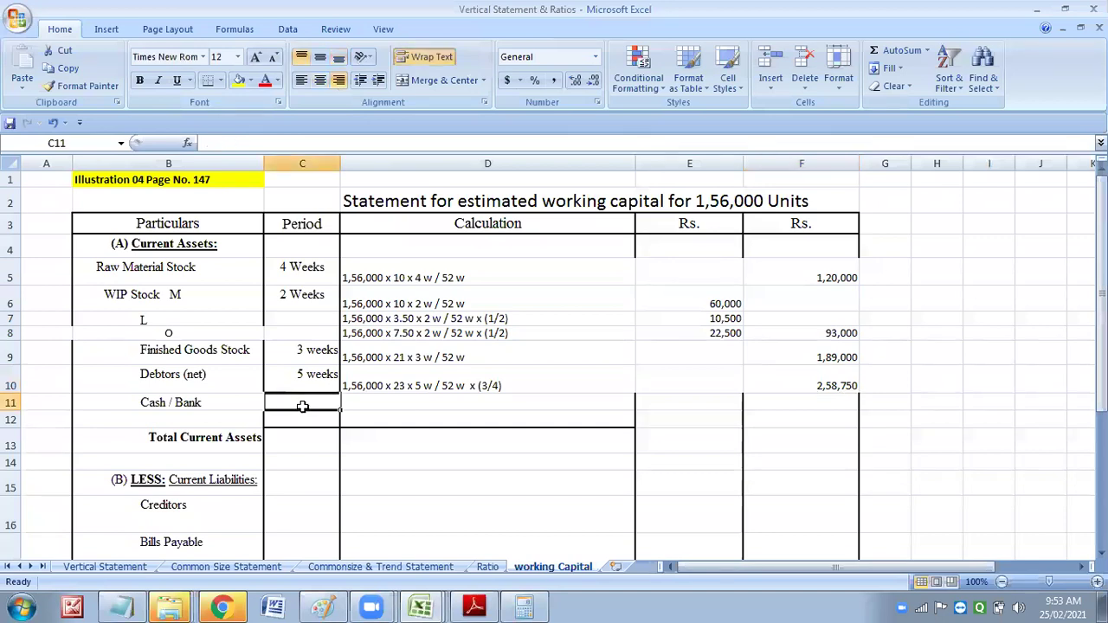
text(Given)
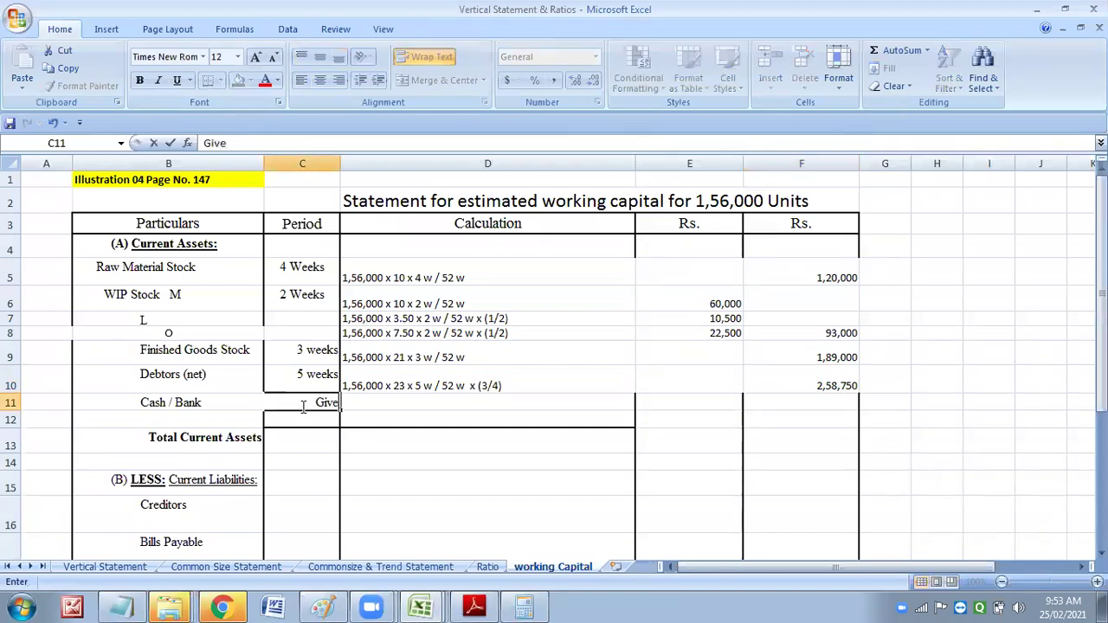
click(767, 410)
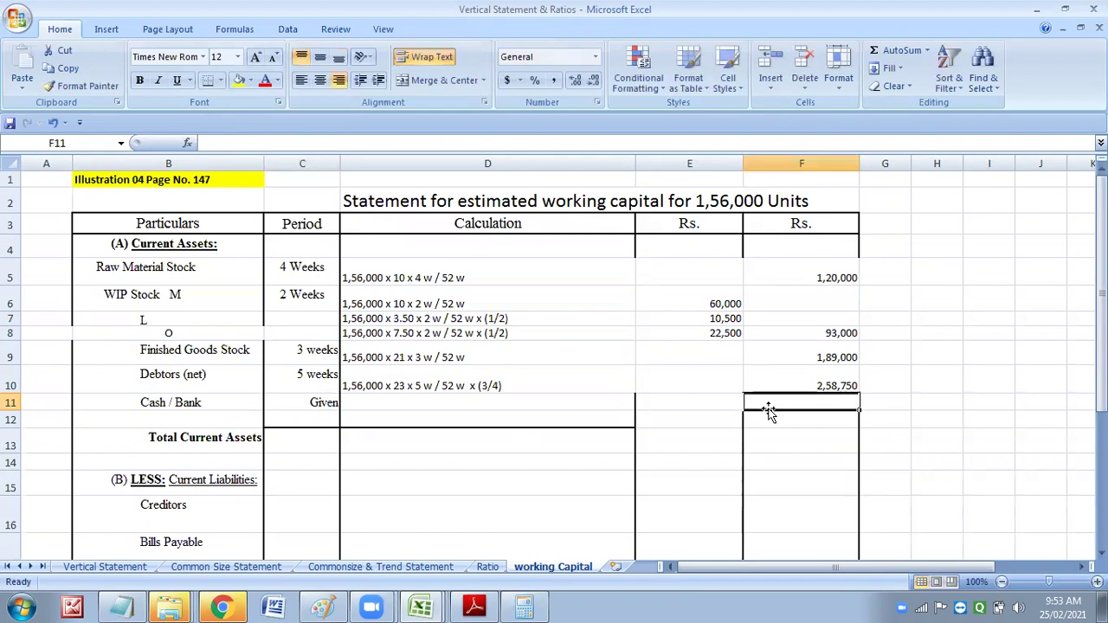
click(474, 606)
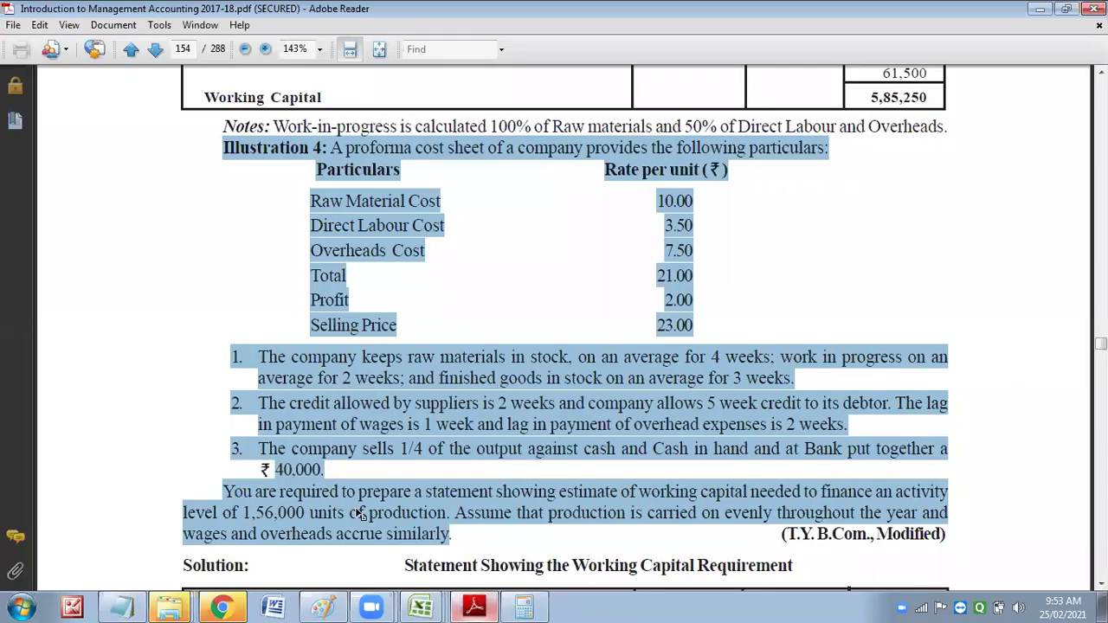
click(423, 606)
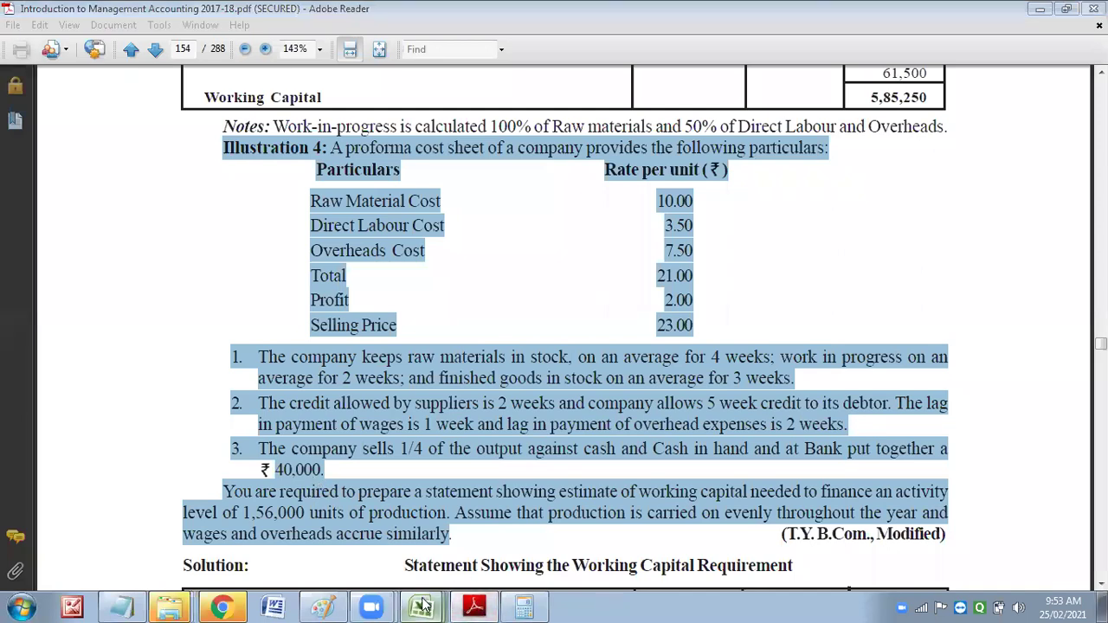
click(451, 502)
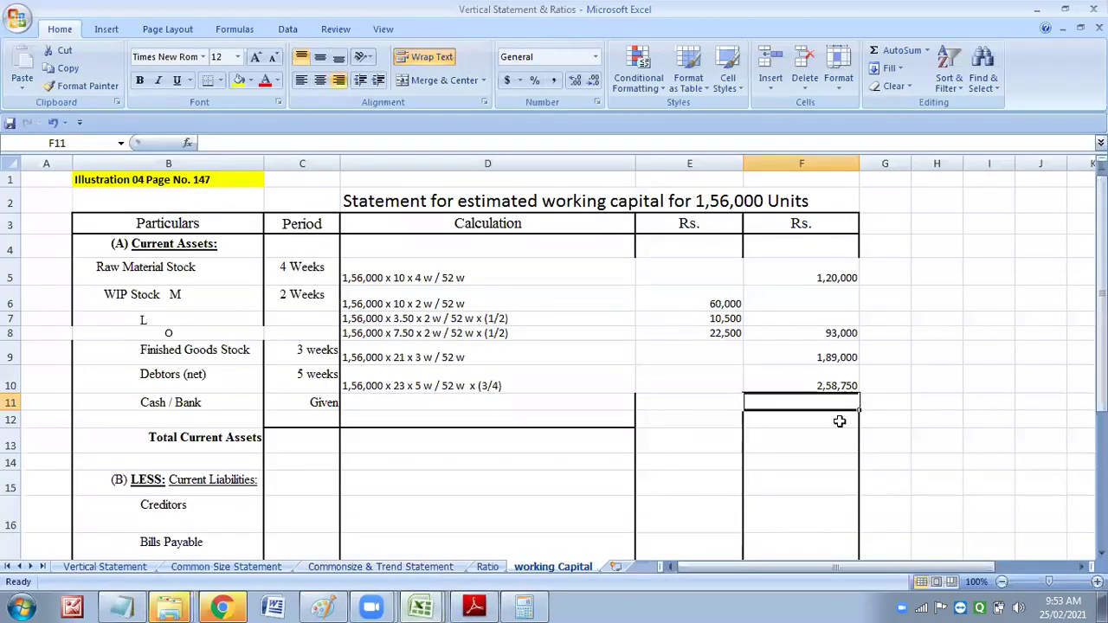
text(40,000)
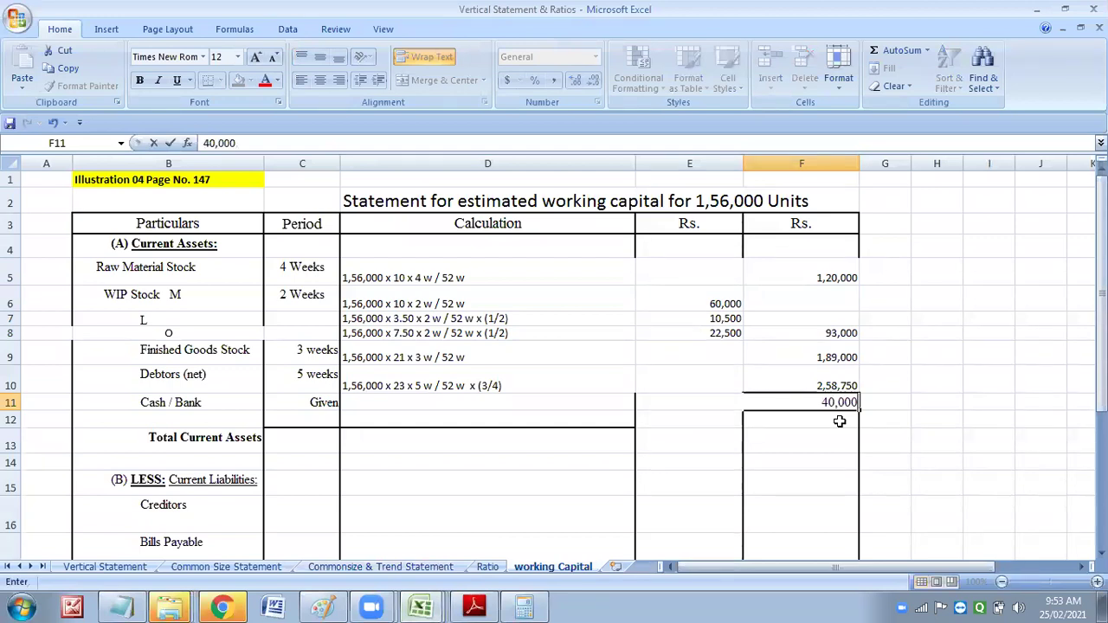
click(835, 436)
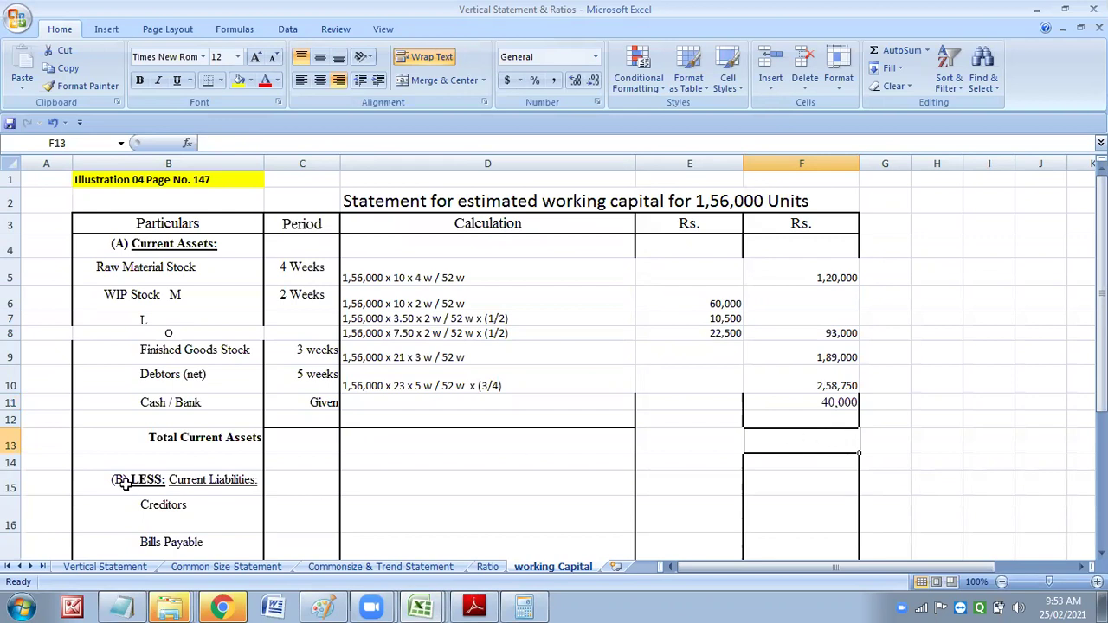
Delete the blank row above Total Current Assets and the blank row below it.
click(10, 463)
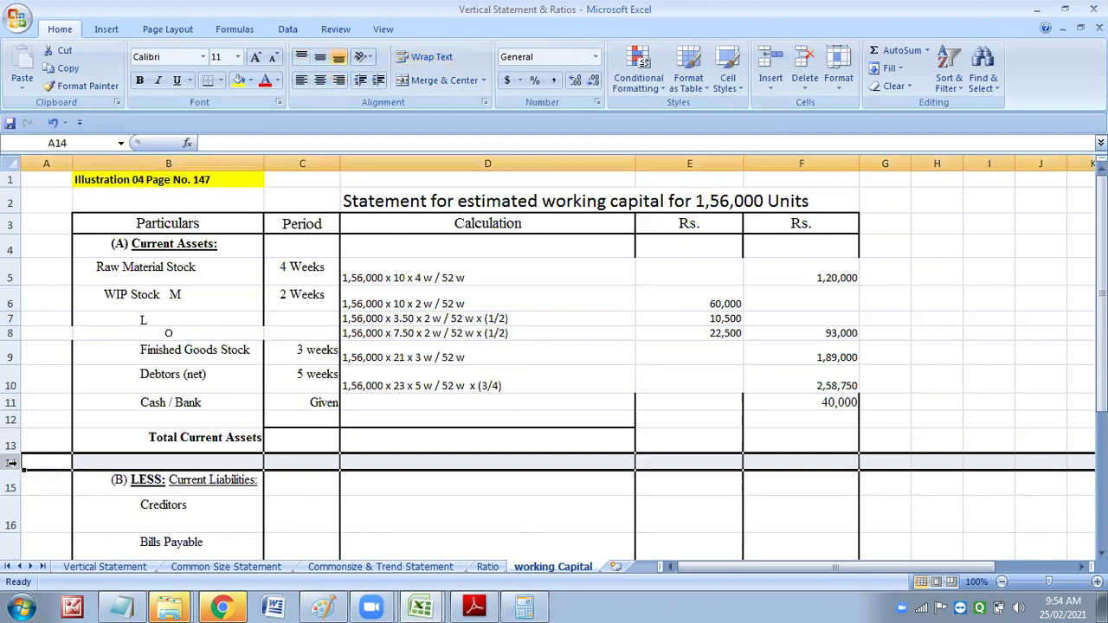
drag(10, 463, 11, 420)
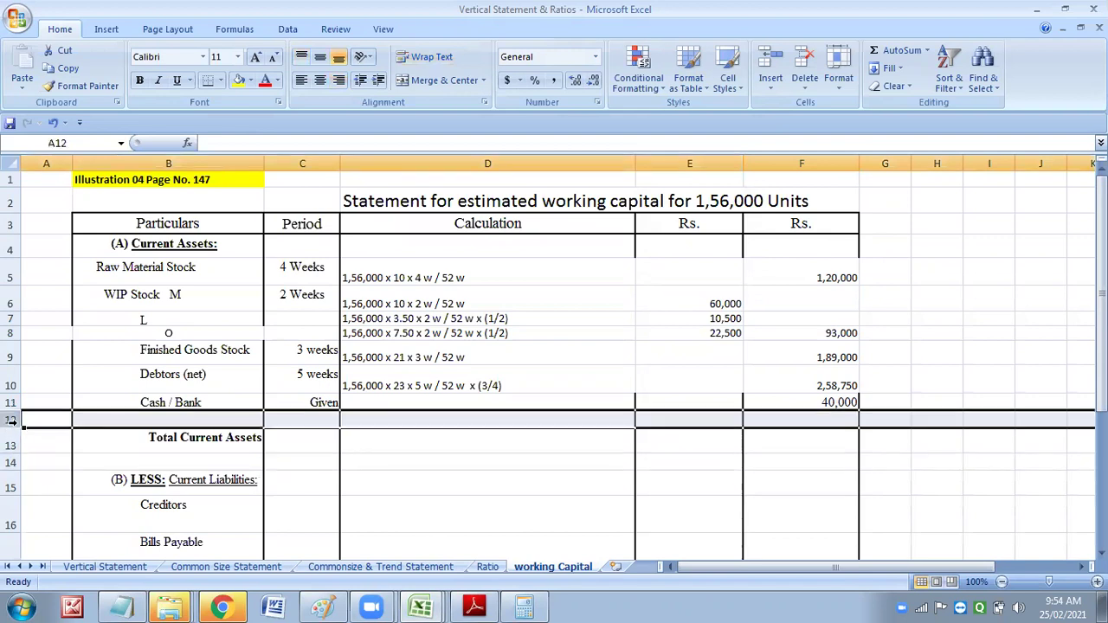
right_click(10, 421)
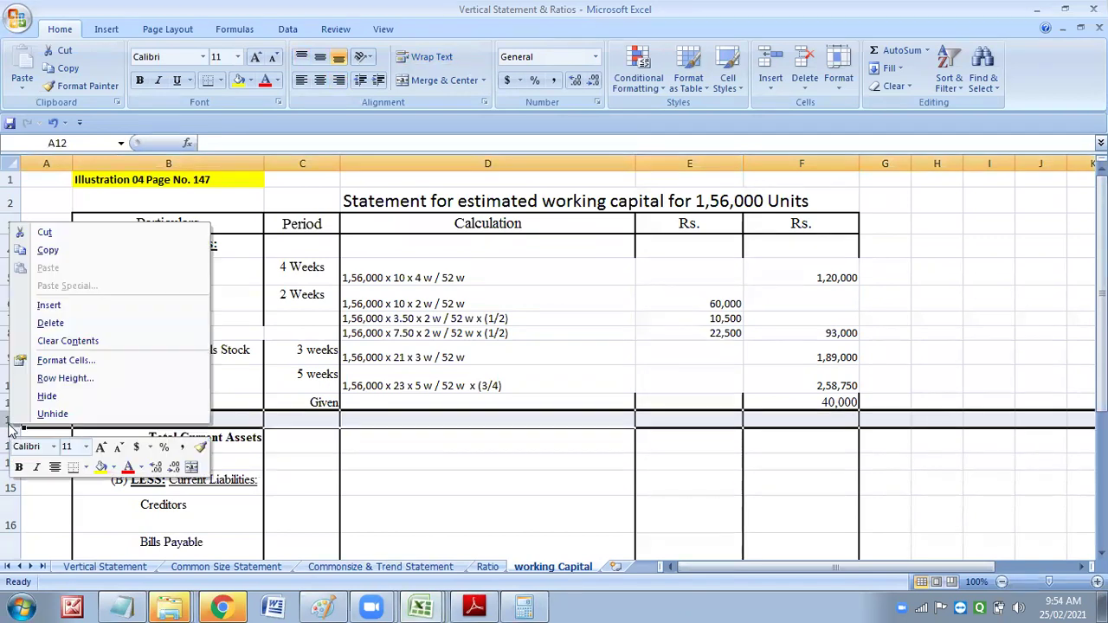
click(50, 323)
click(312, 444)
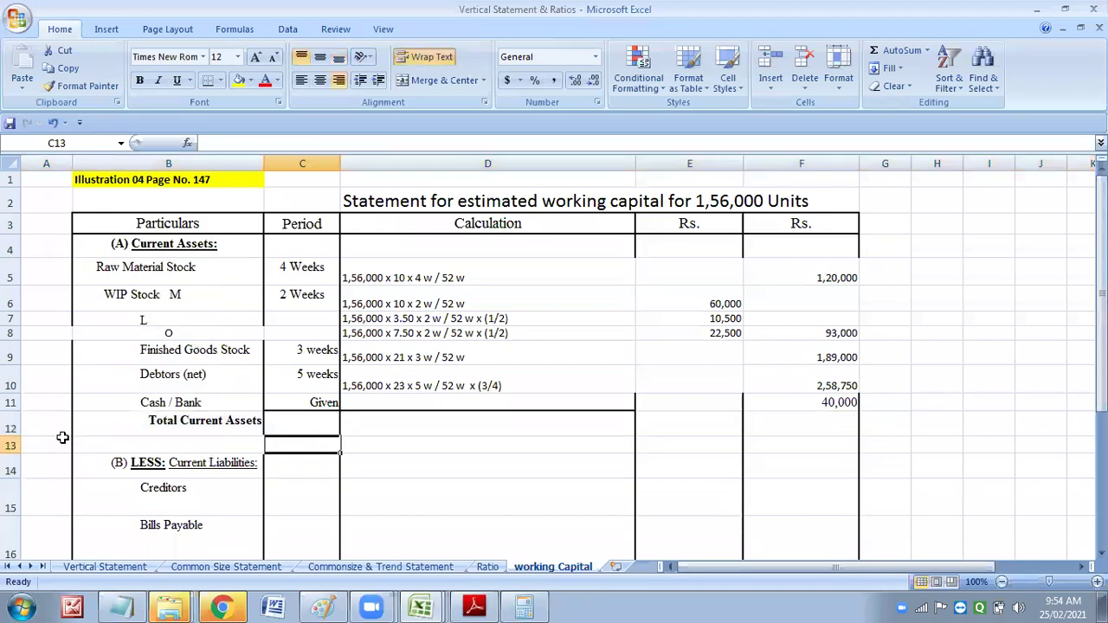
click(12, 445)
right_click(12, 445)
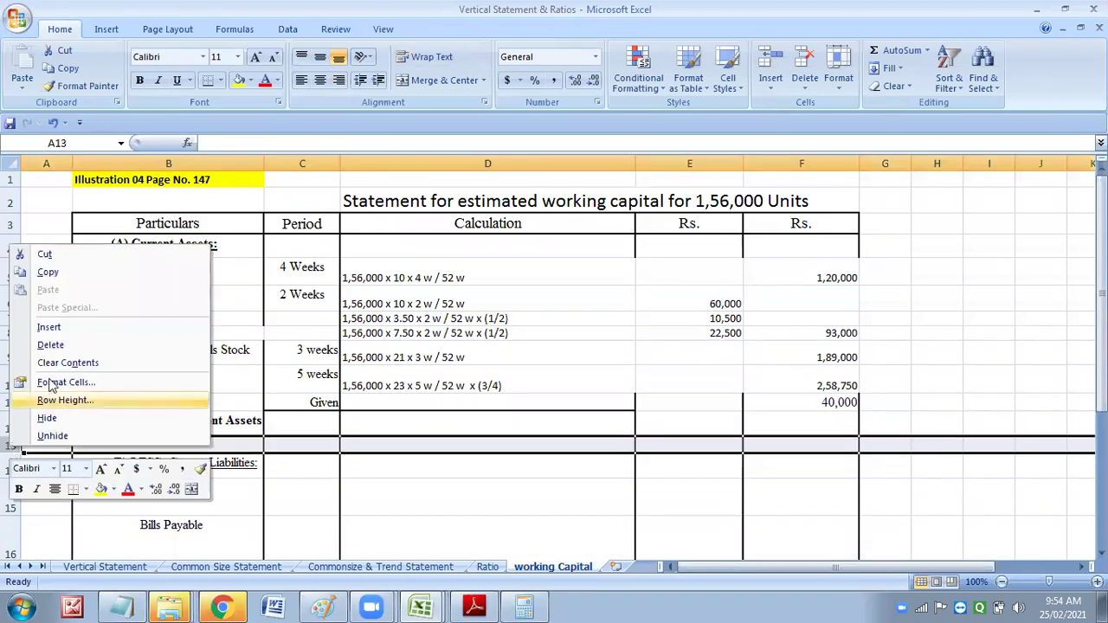
click(50, 345)
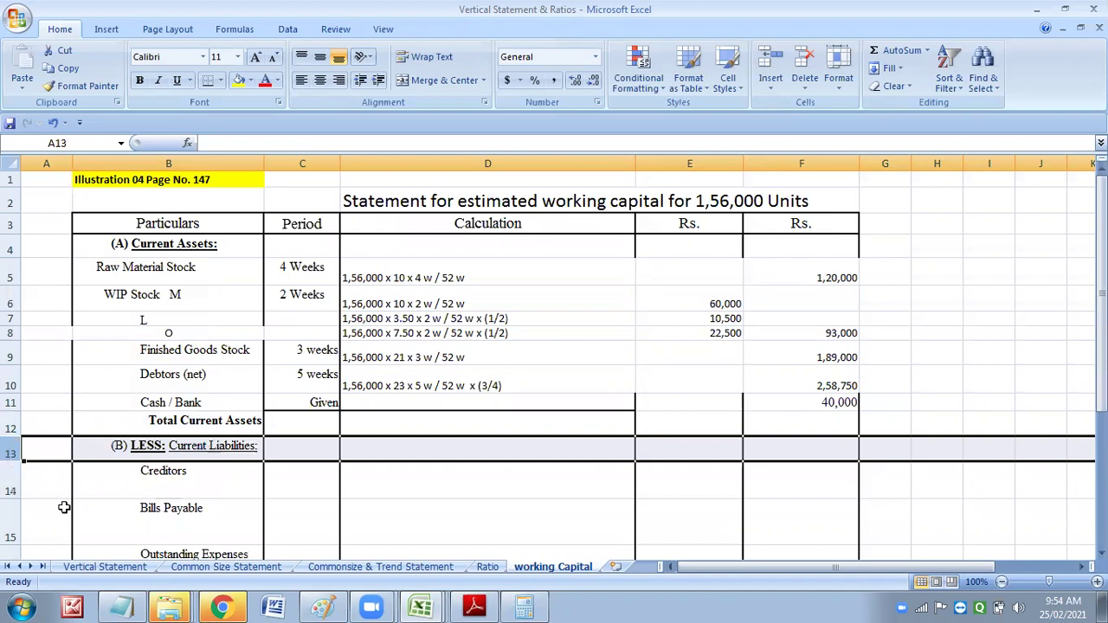
Reduce the heights of rows 14 and 15, and replace Bills Payable in B15 with a copy of Outstanding Expenses from B16.
drag(18, 499, 18, 482)
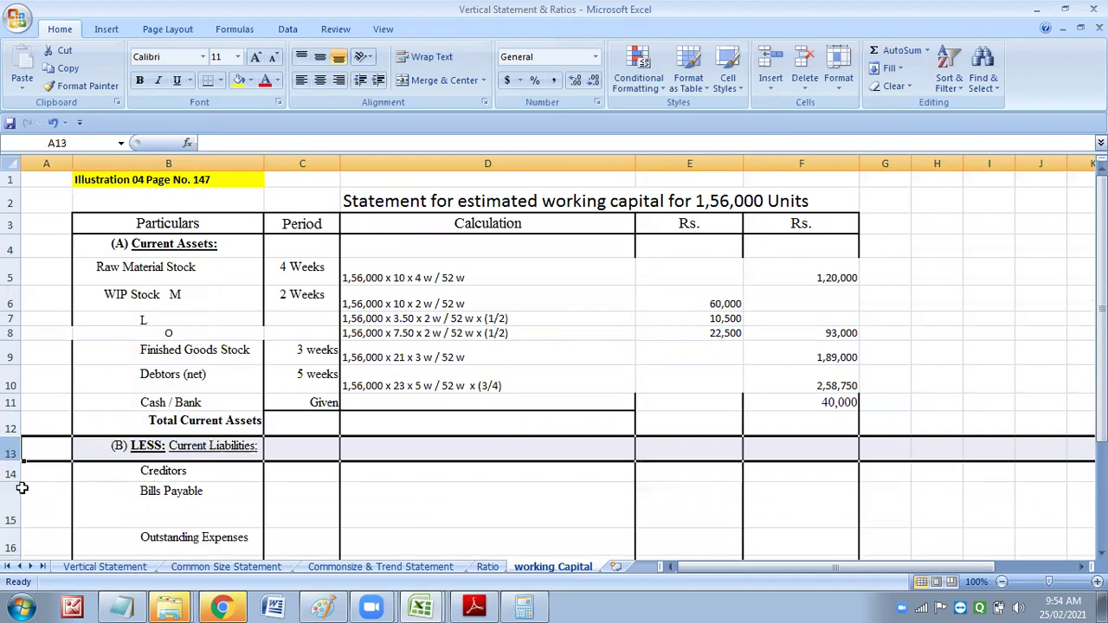
mouse_move(13, 530)
mouse_down()
mouse_move(17, 505)
mouse_move(12, 533)
mouse_up()
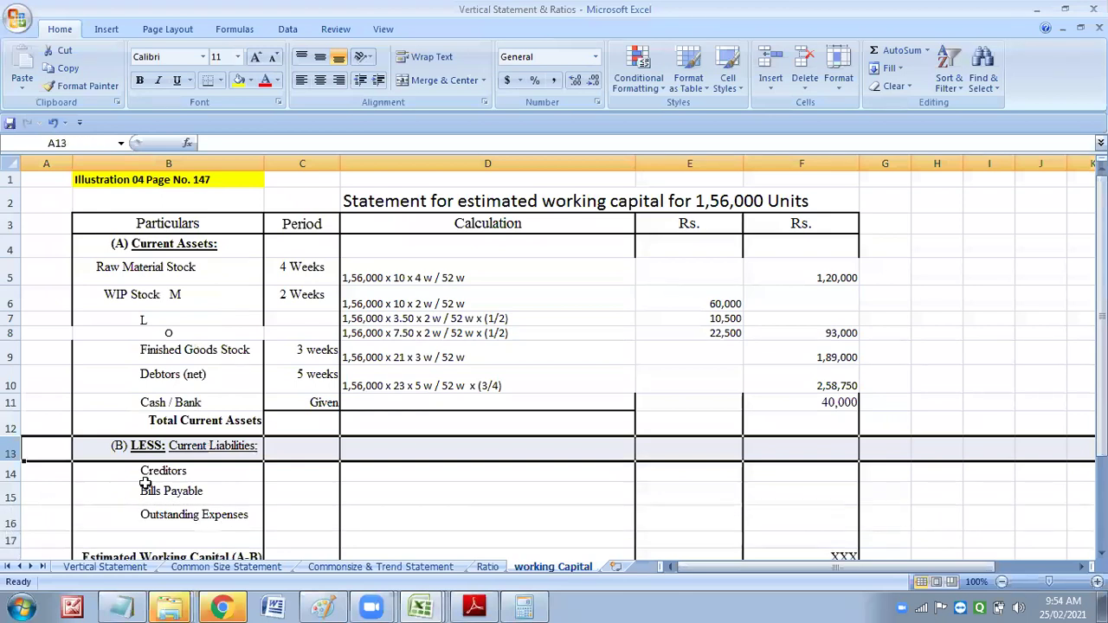
click(158, 509)
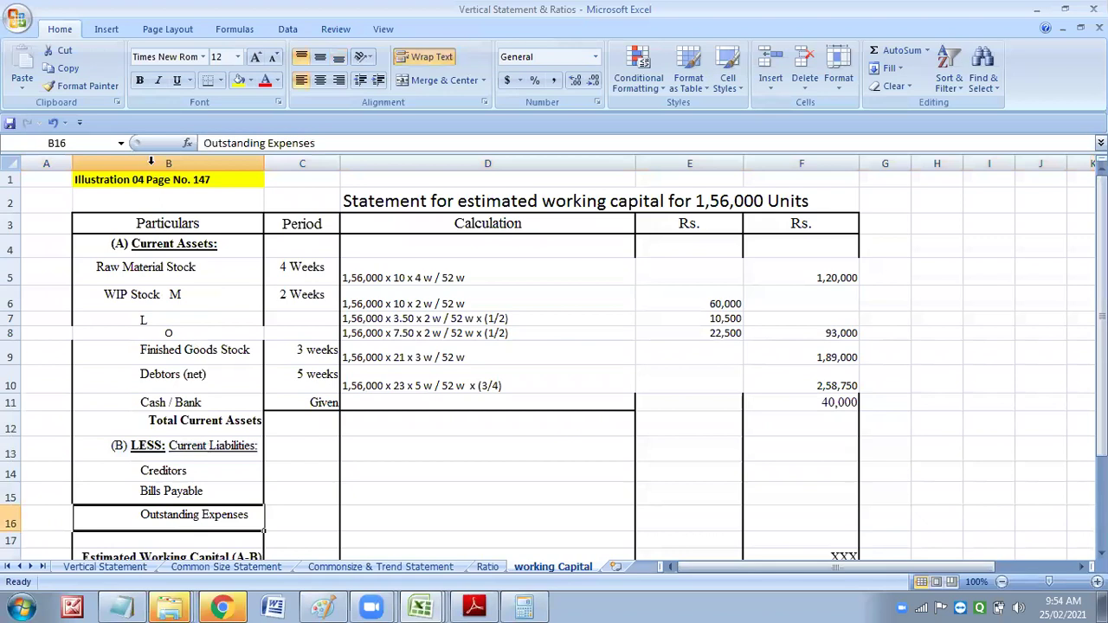
click(62, 69)
click(139, 491)
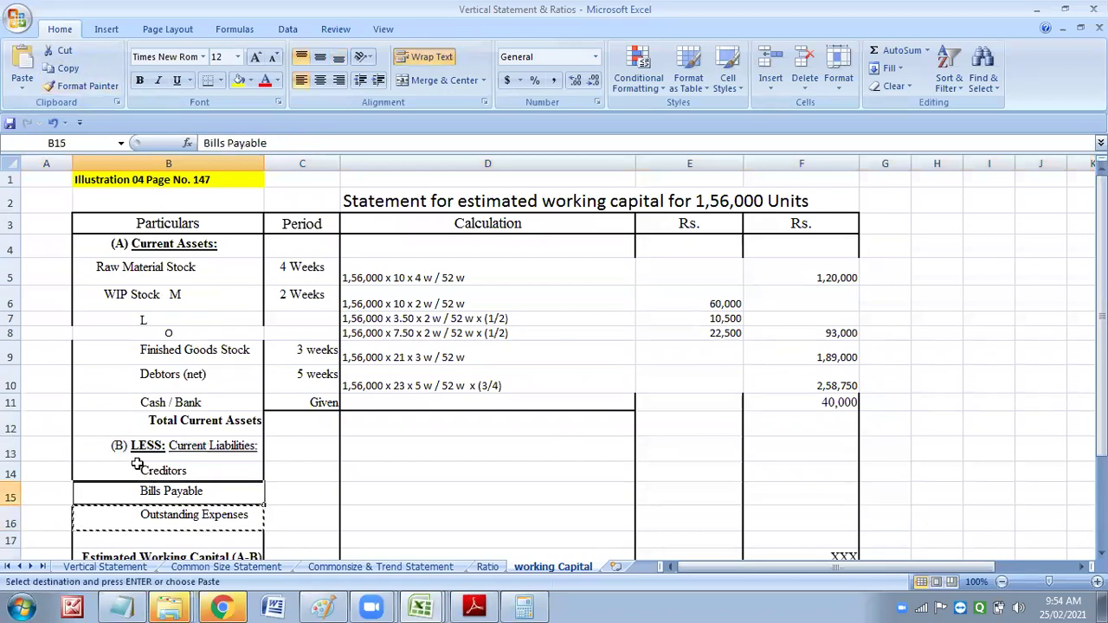
click(13, 90)
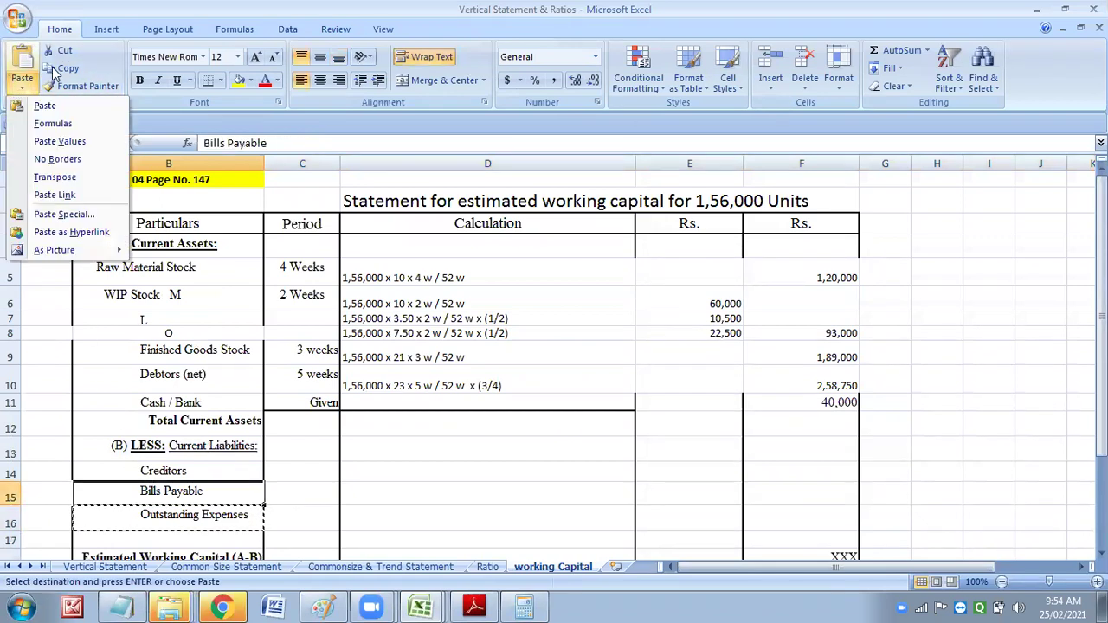
click(21, 64)
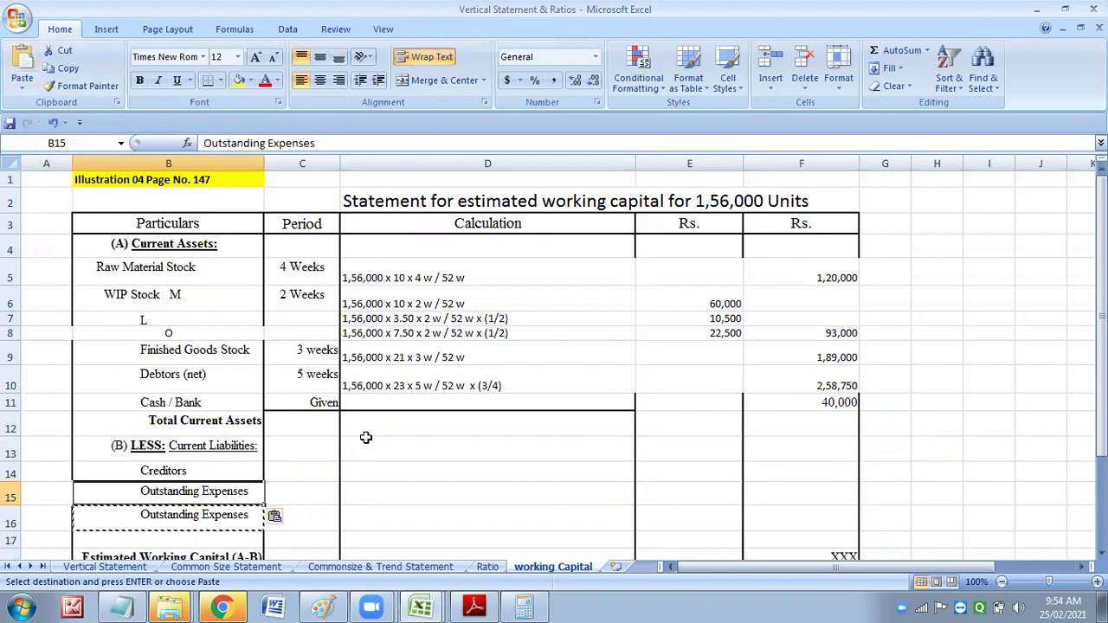
Reduce the height of the Debtors row 10 and enter 7,00,750 in F12 as the Total Current Assets amount.
click(381, 401)
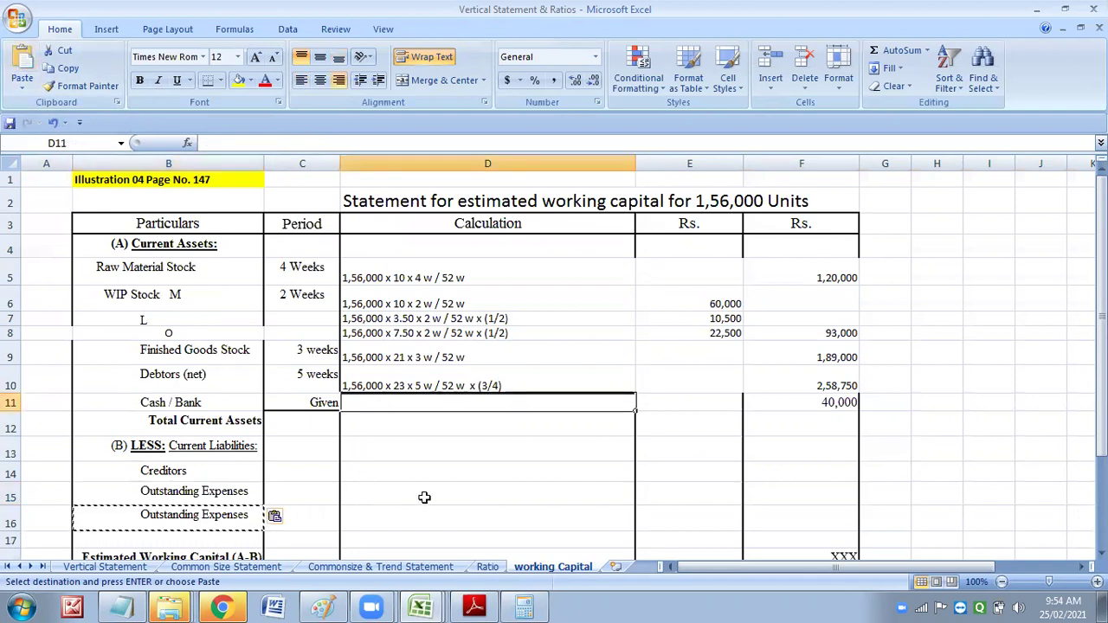
click(487, 491)
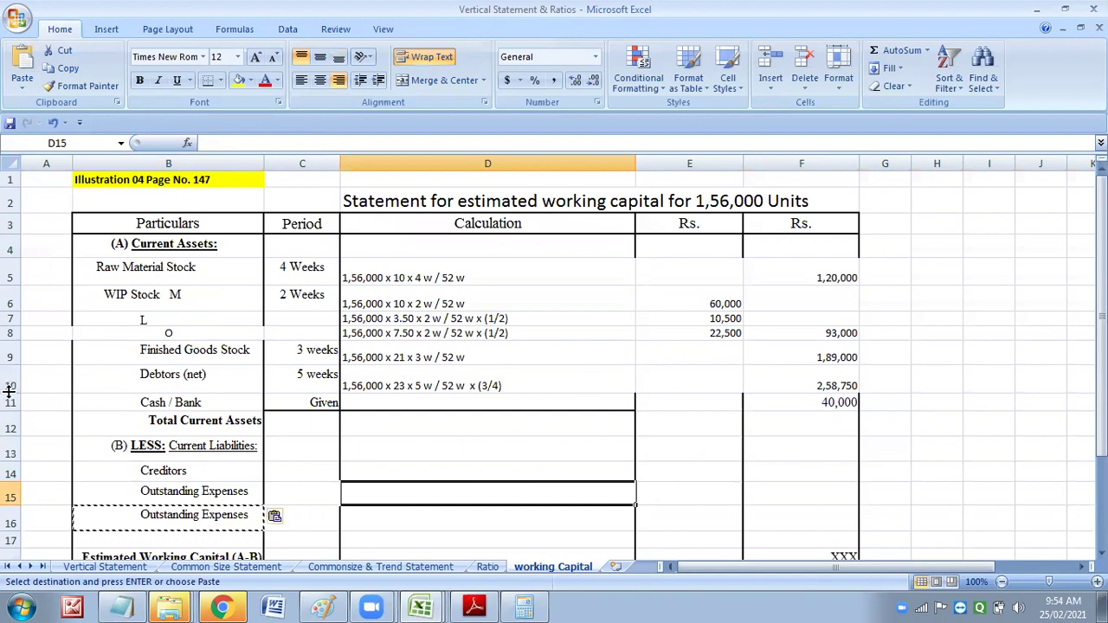
drag(9, 390, 9, 386)
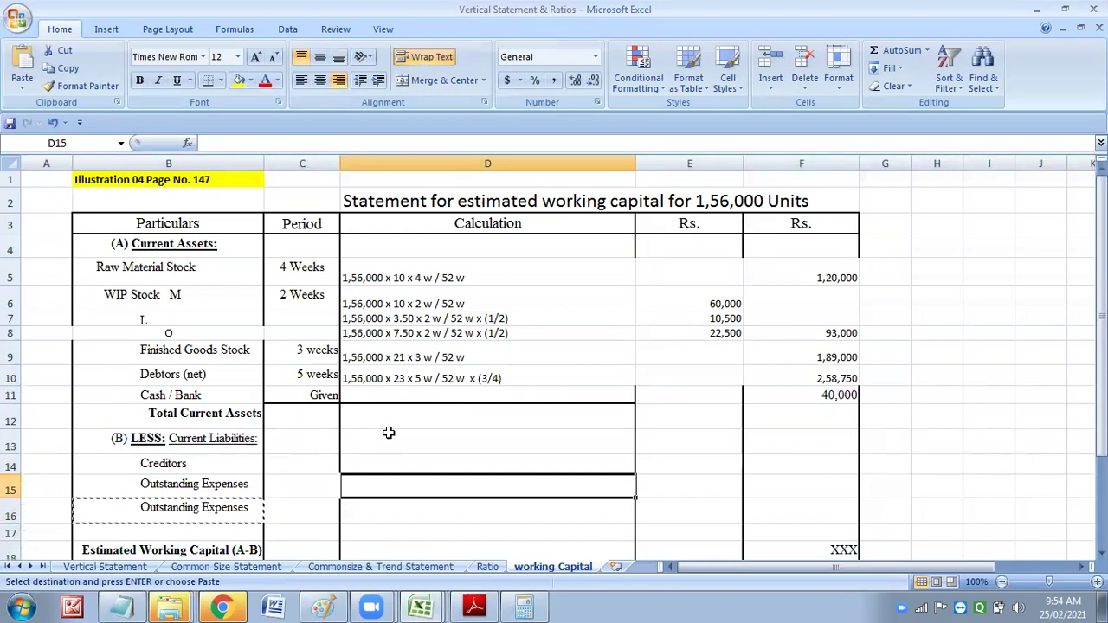
click(790, 422)
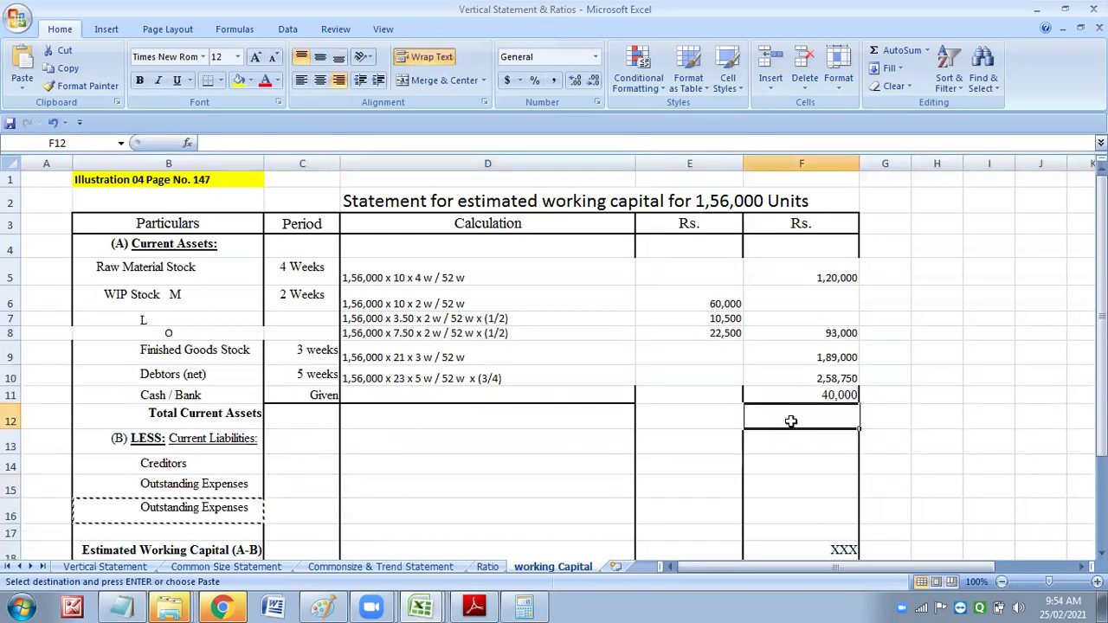
text(7)
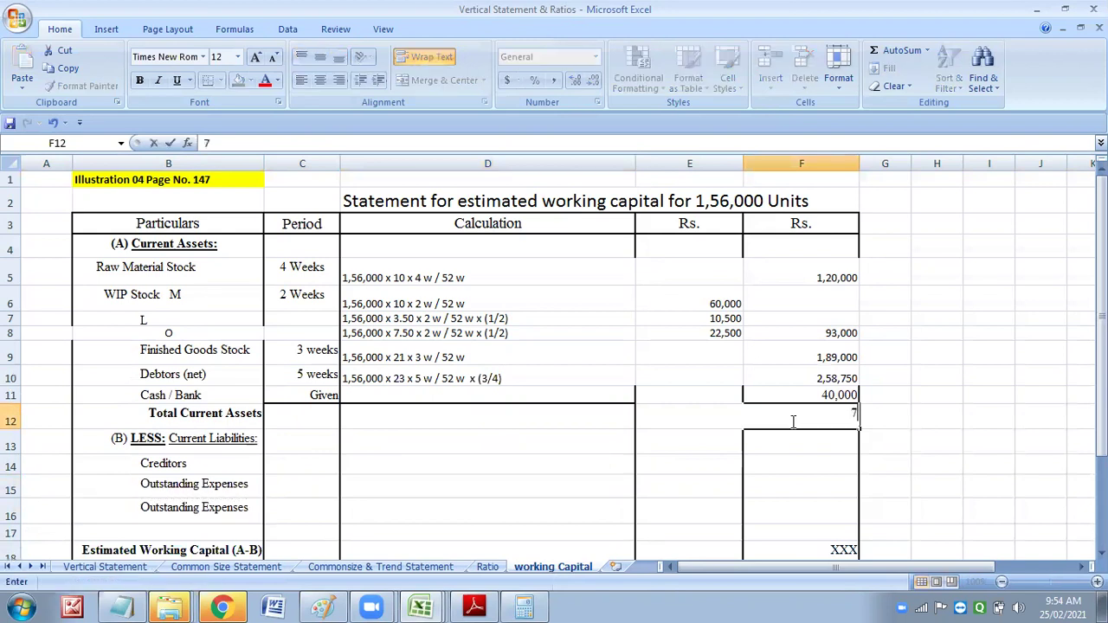
text(,00,750)
click(279, 461)
Make the whole "(B) LESS: Current Liabilities:" heading in B13 bold and left-align it.
click(227, 442)
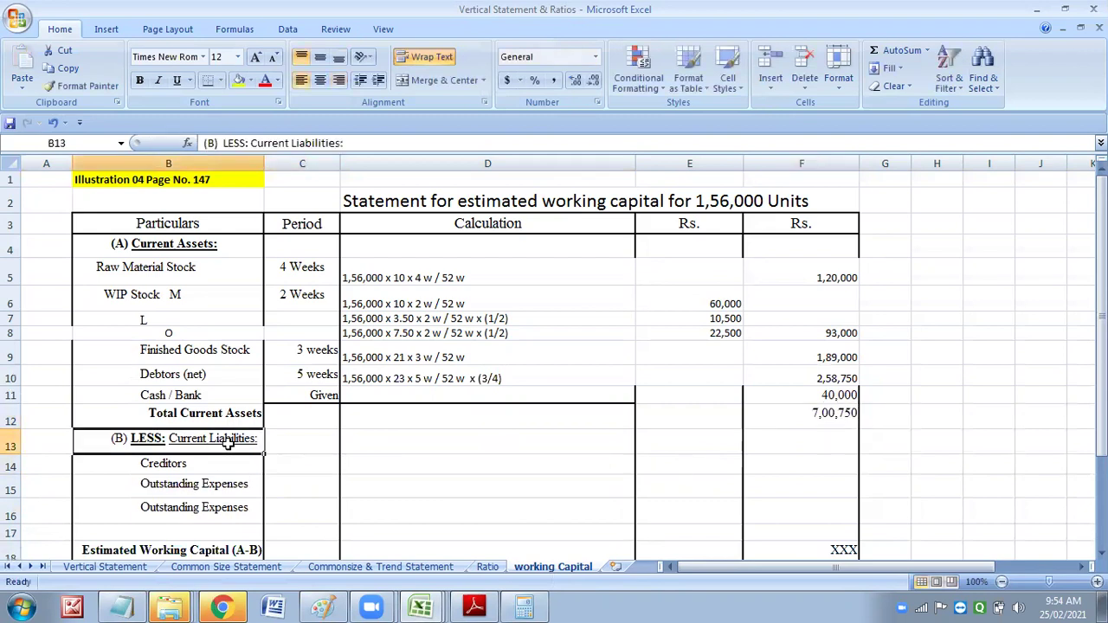
click(140, 82)
click(141, 82)
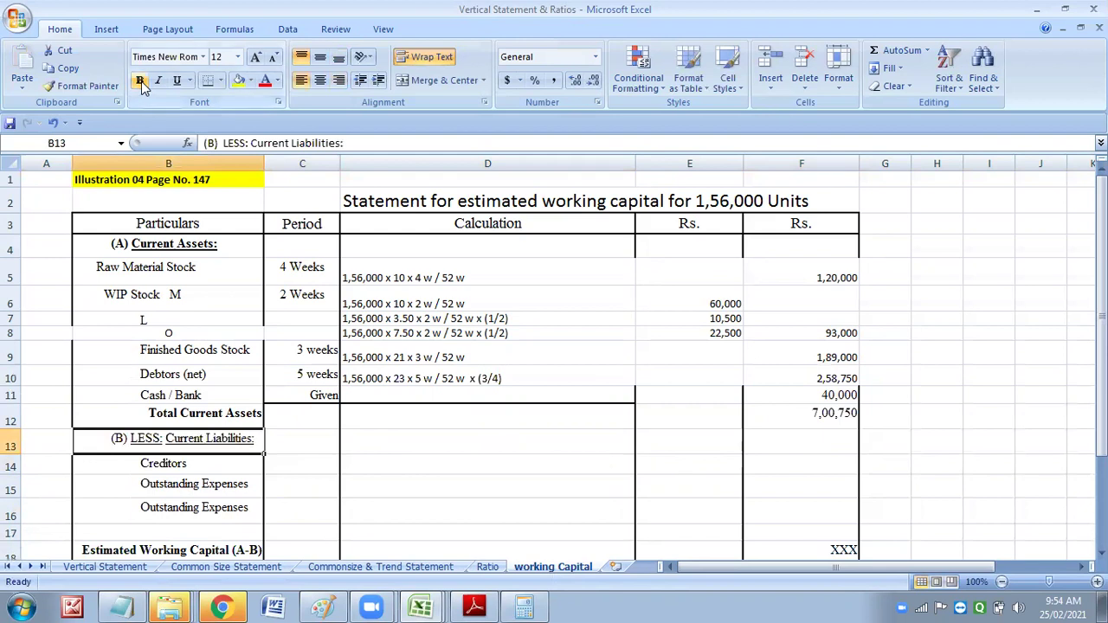
click(140, 82)
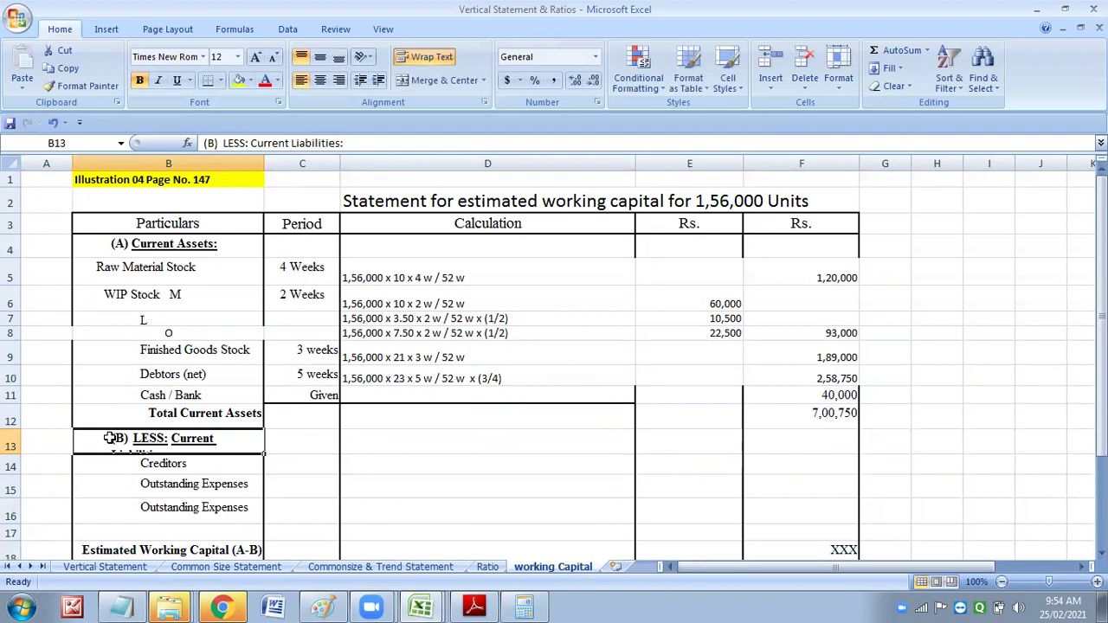
click(302, 79)
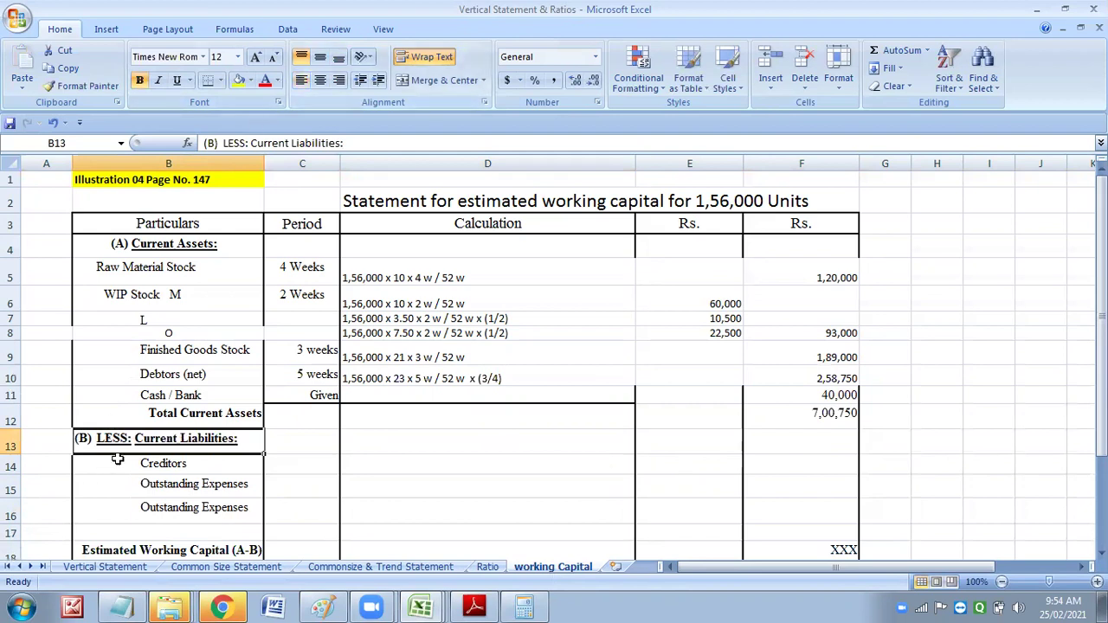
Check the suppliers' credit period in the textbook PDF in Adobe Reader, and copy the "2 Weeks" period from C6 to Creditors in C14.
click(303, 466)
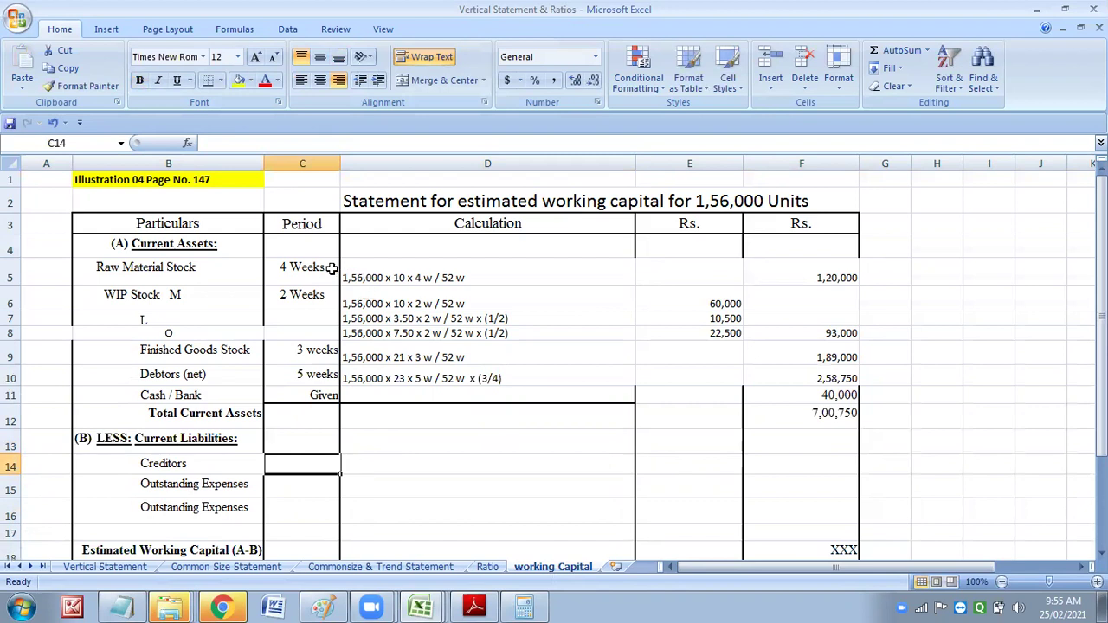
click(474, 606)
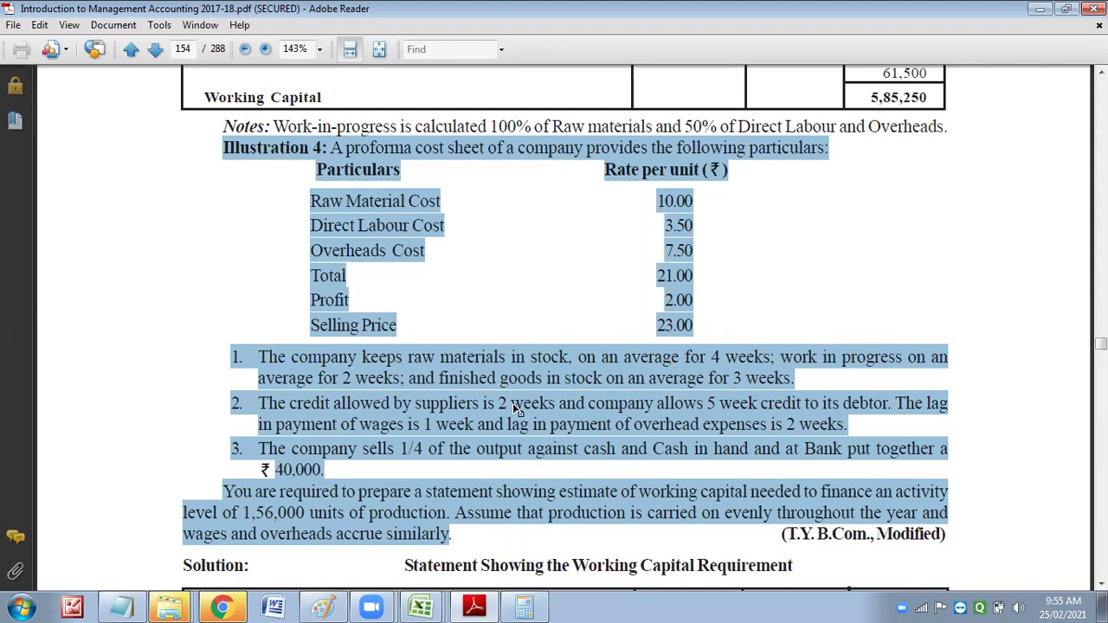
click(421, 606)
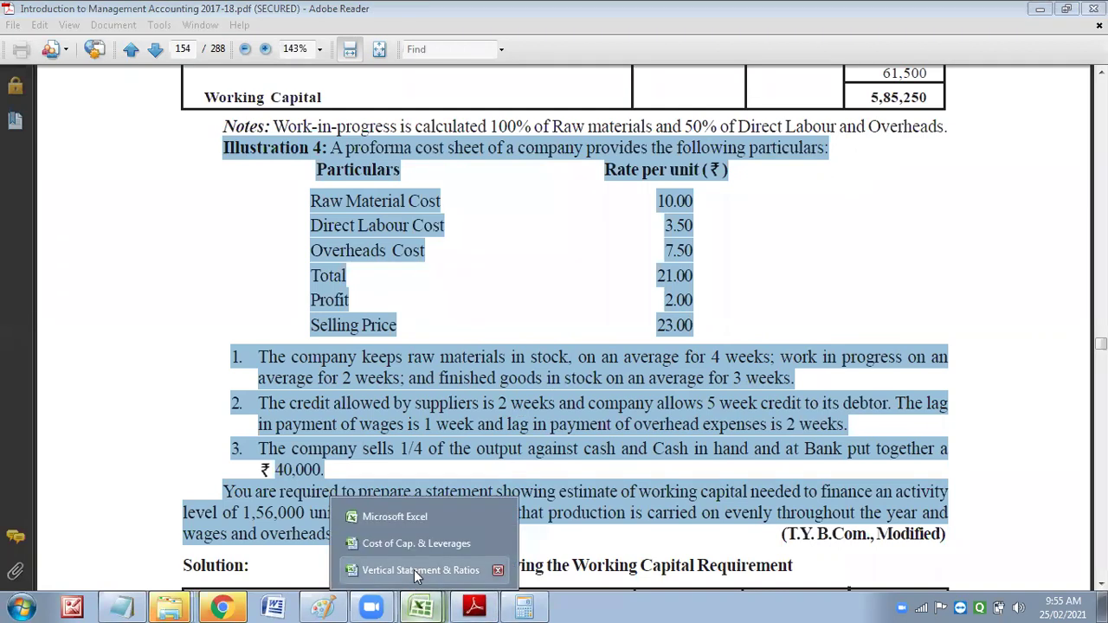
click(414, 570)
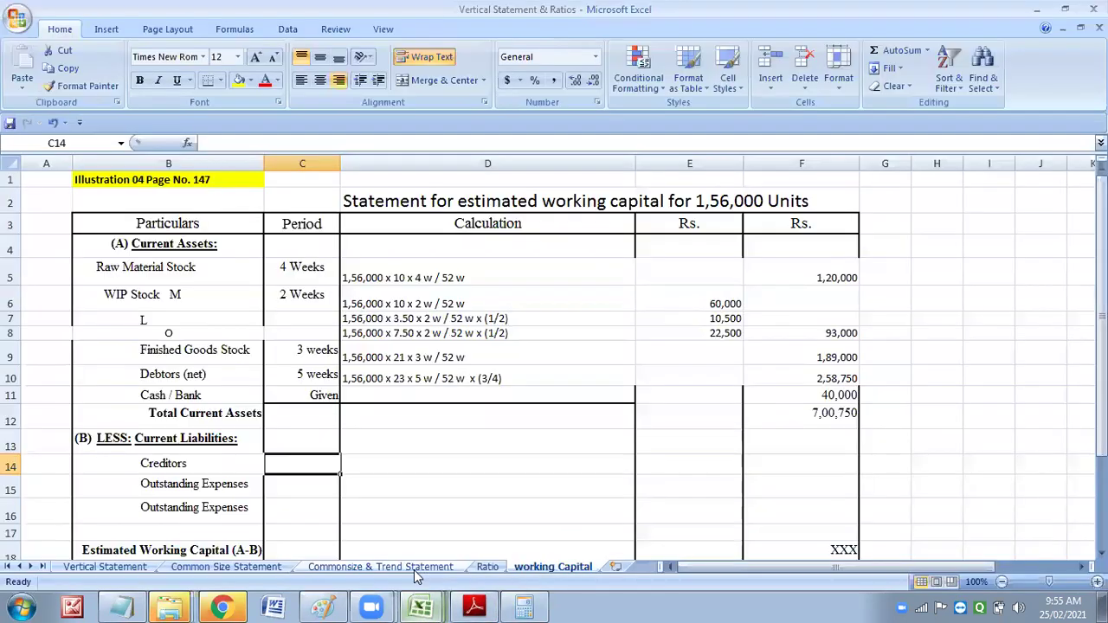
click(292, 296)
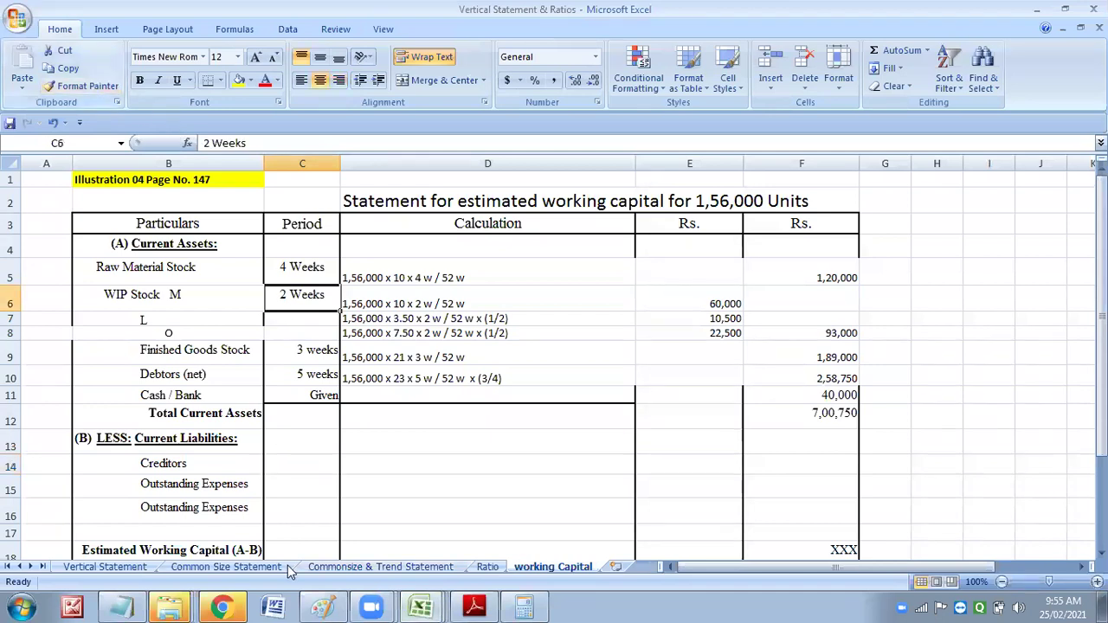
click(67, 68)
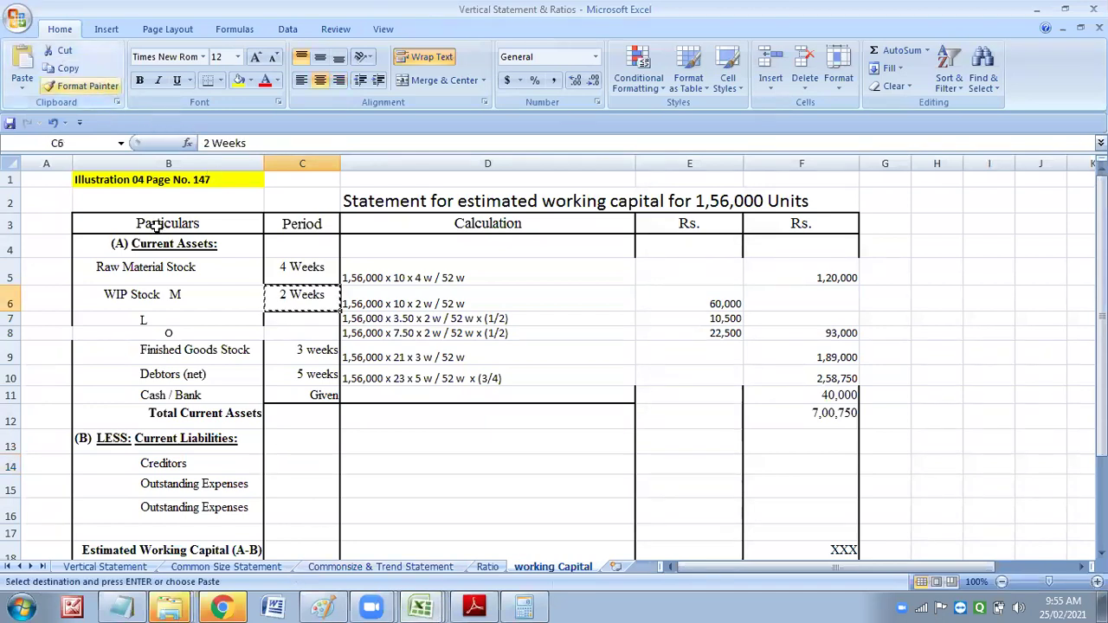
click(305, 464)
click(23, 54)
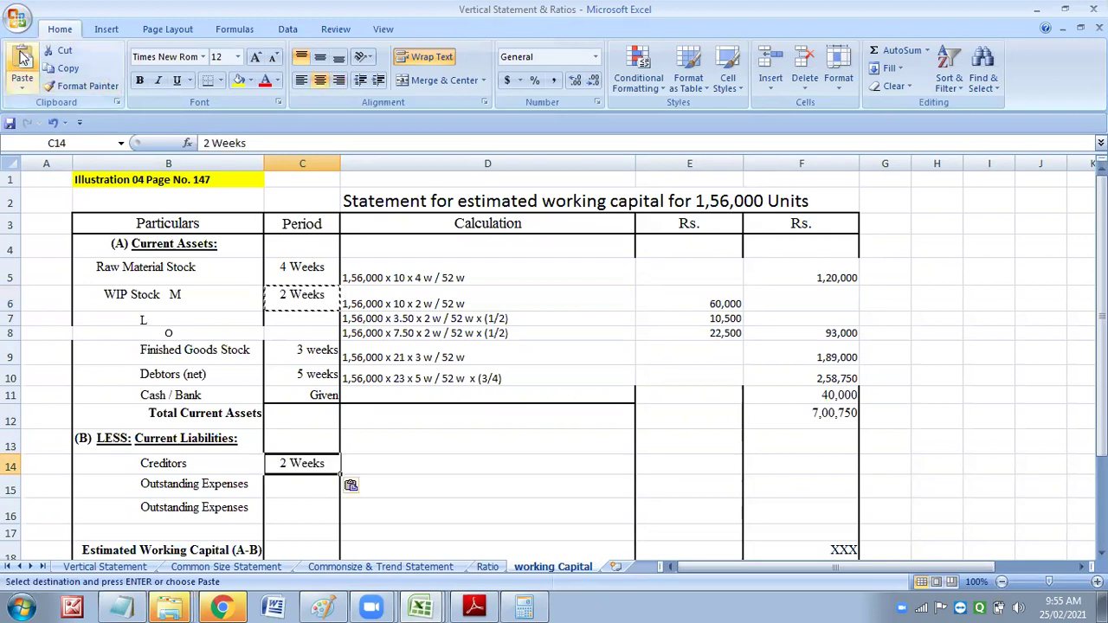
Copy the raw material calculation from D5 to D14 and change it to 1,56,000 x 10 x 2 w / 52 w.
click(424, 275)
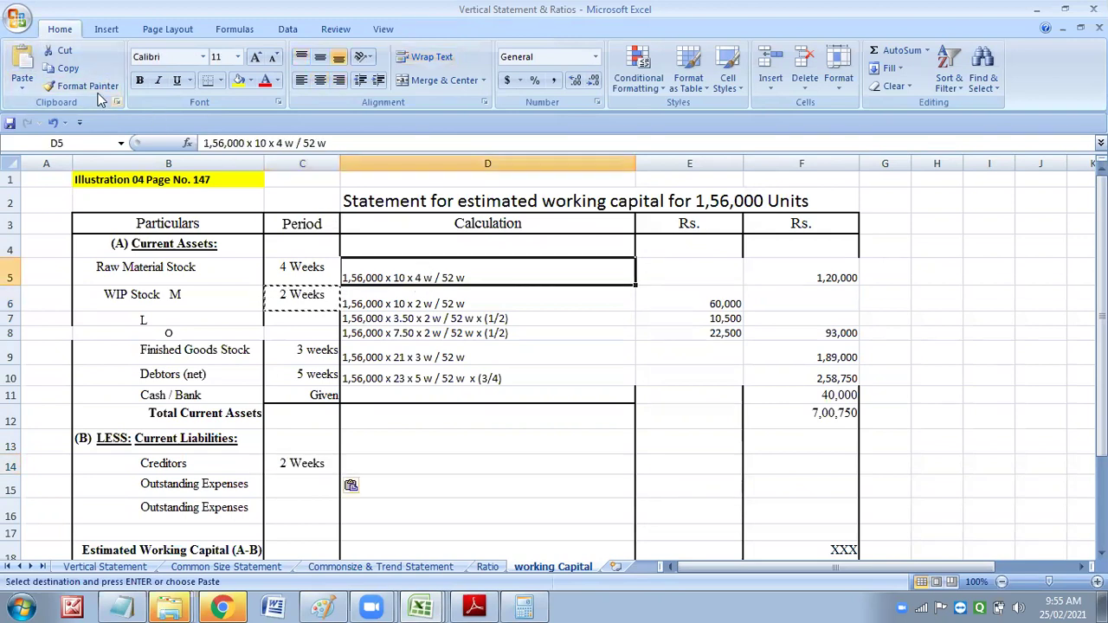
click(65, 67)
click(432, 469)
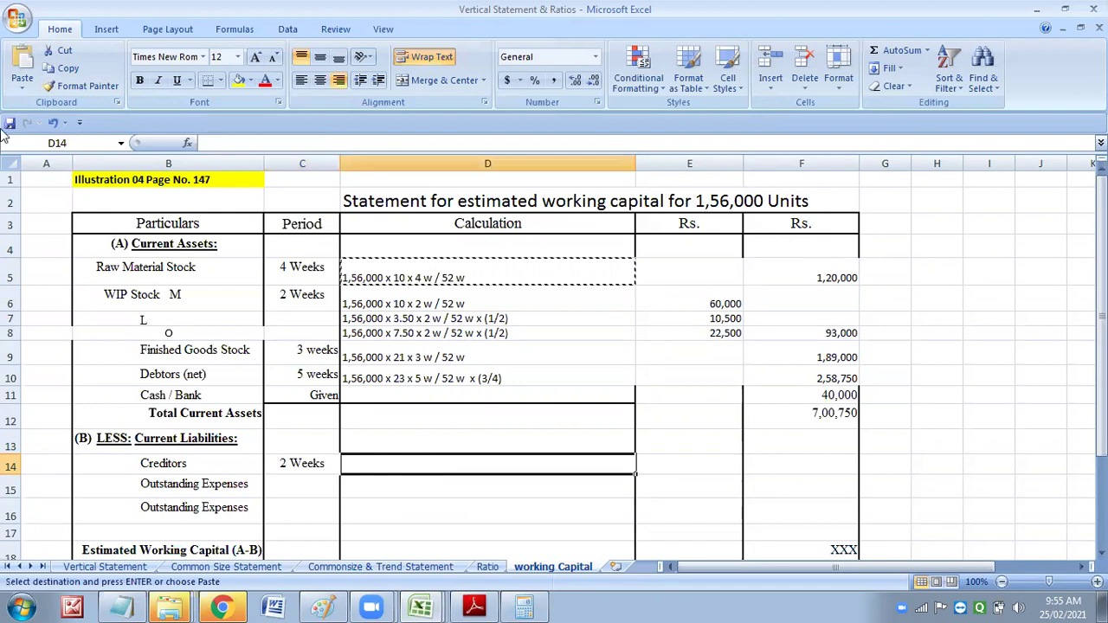
click(24, 61)
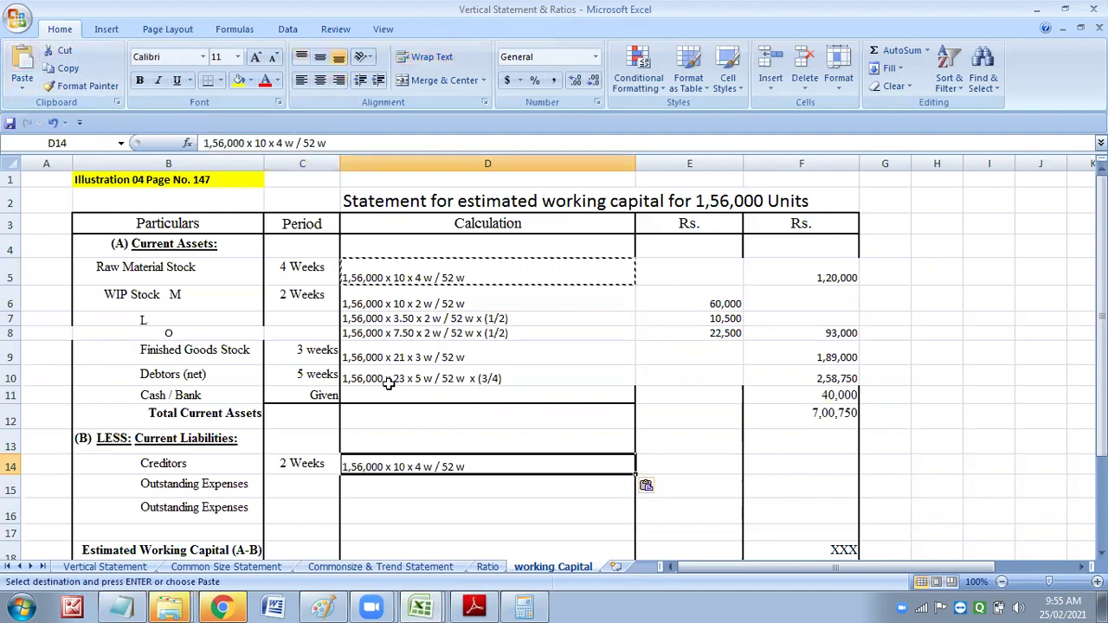
double_click(418, 468)
key(BackSpace)
text(2)
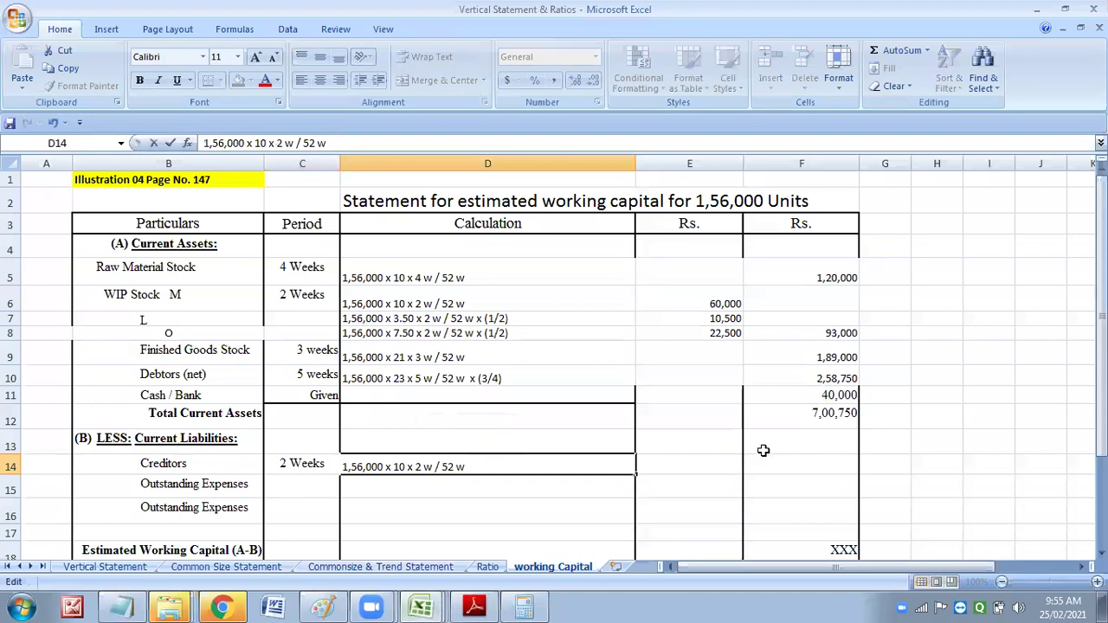
Enter 60,000 as the Creditors amount in E14.
click(704, 463)
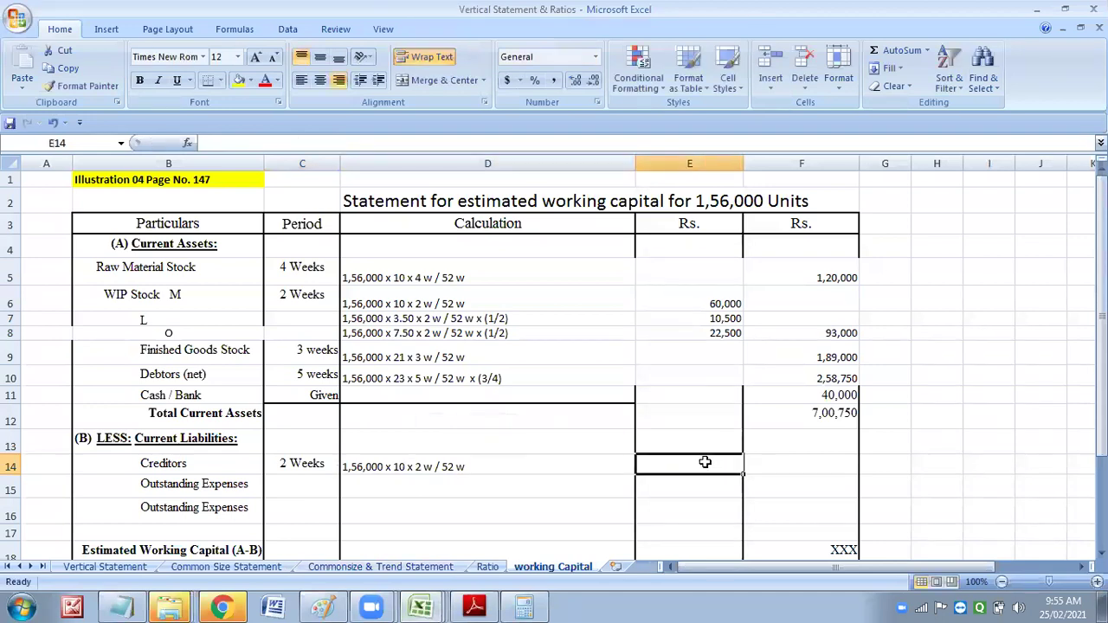
text(6)
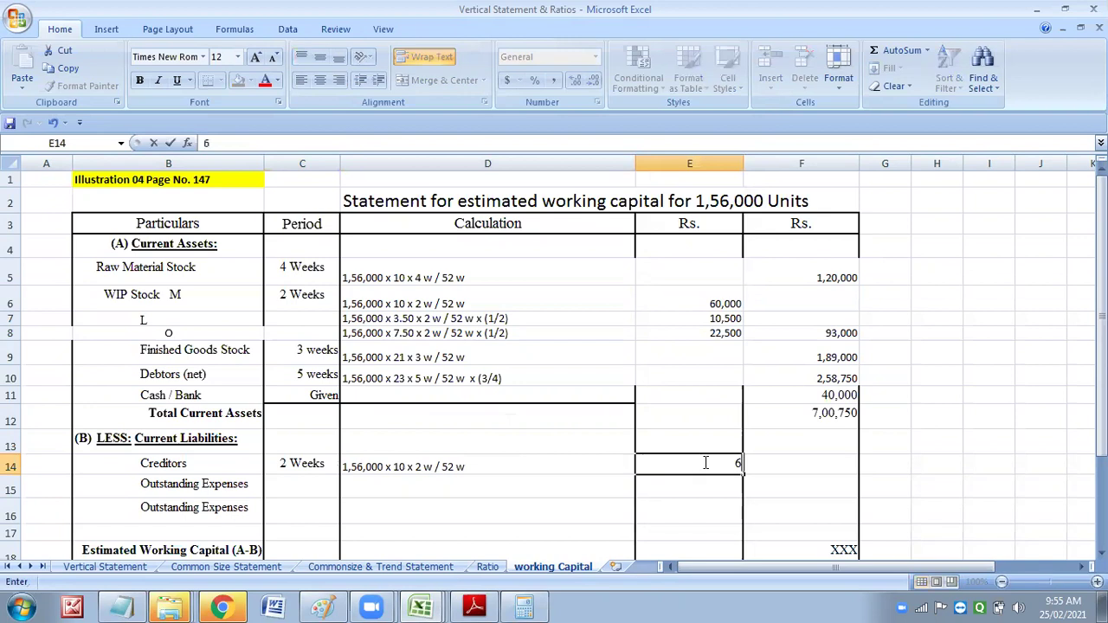
text(0,000)
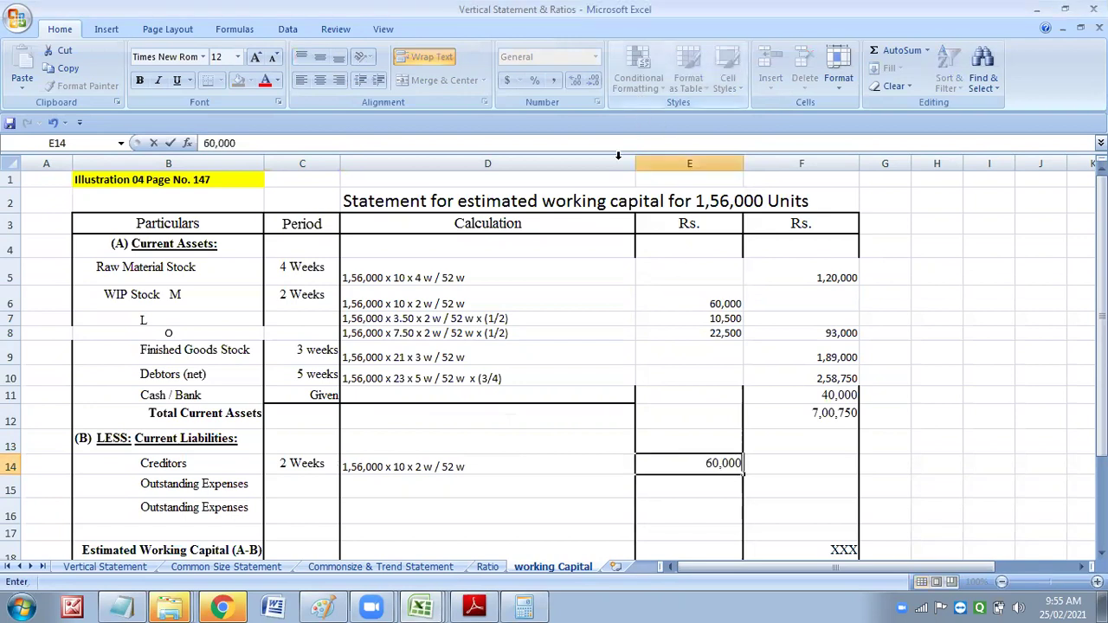
Check the wage payment lag in the textbook PDF in Adobe Reader, and enter "1 Week" as the period in C15.
click(473, 606)
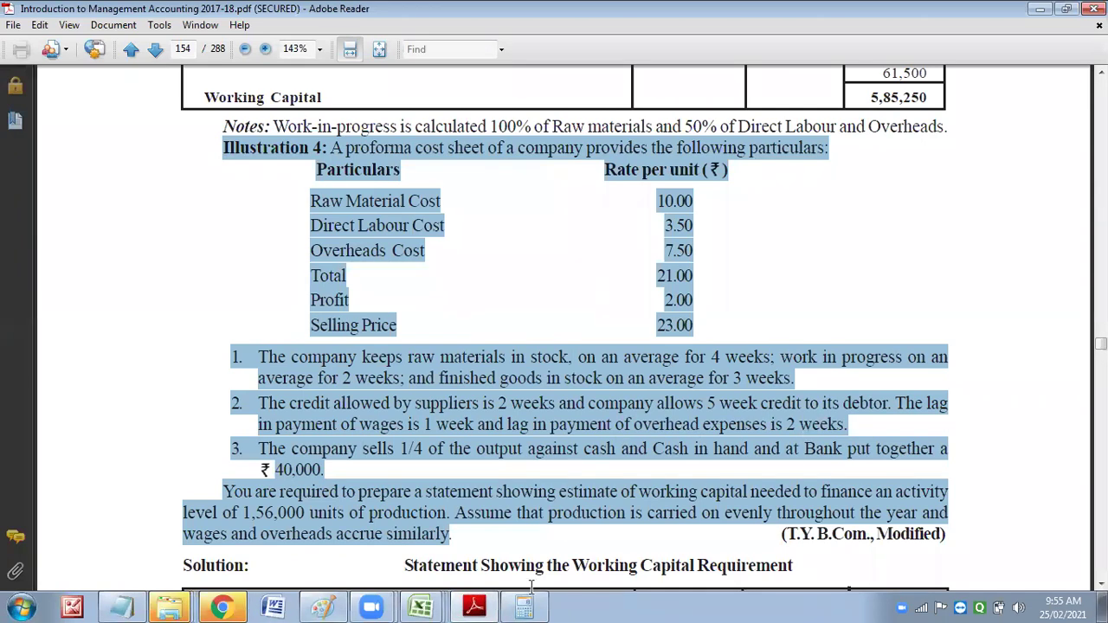
mouse_move(483, 605)
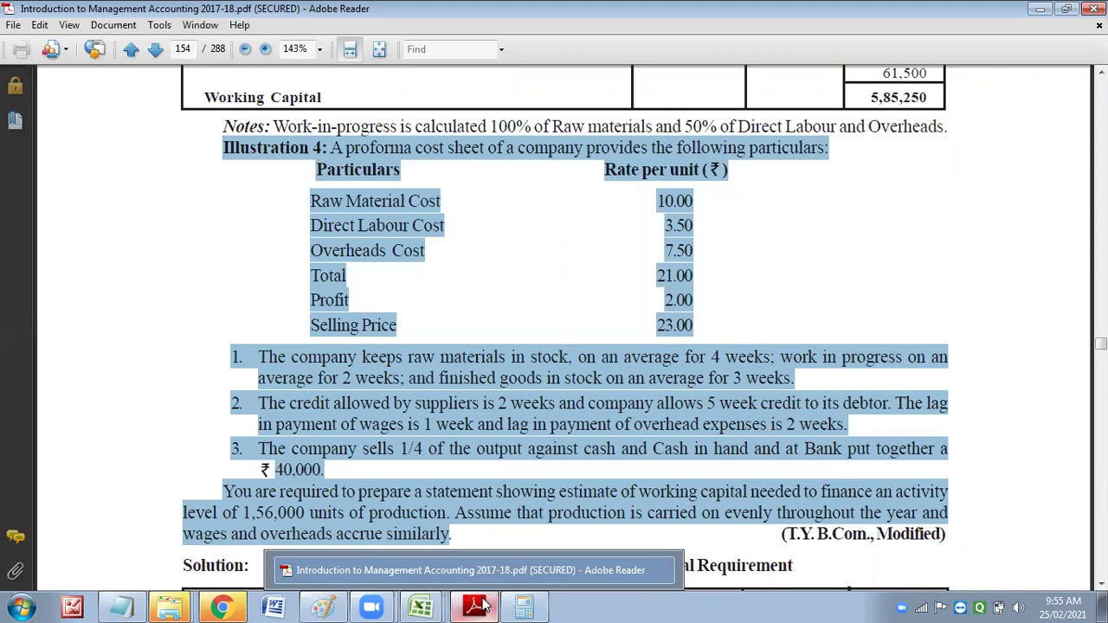
click(425, 606)
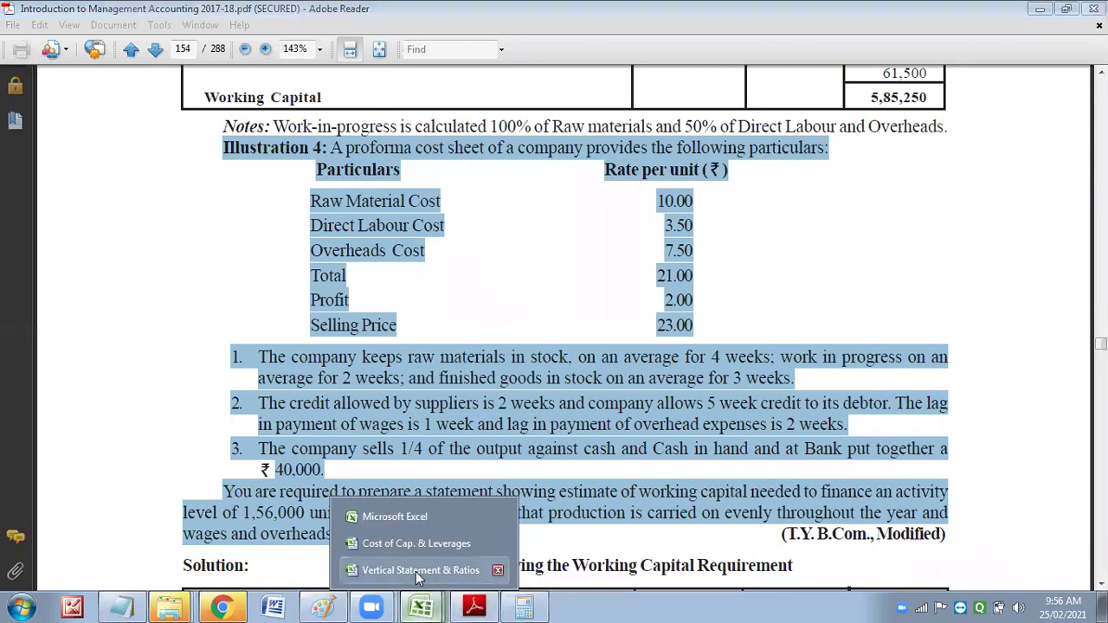
click(416, 572)
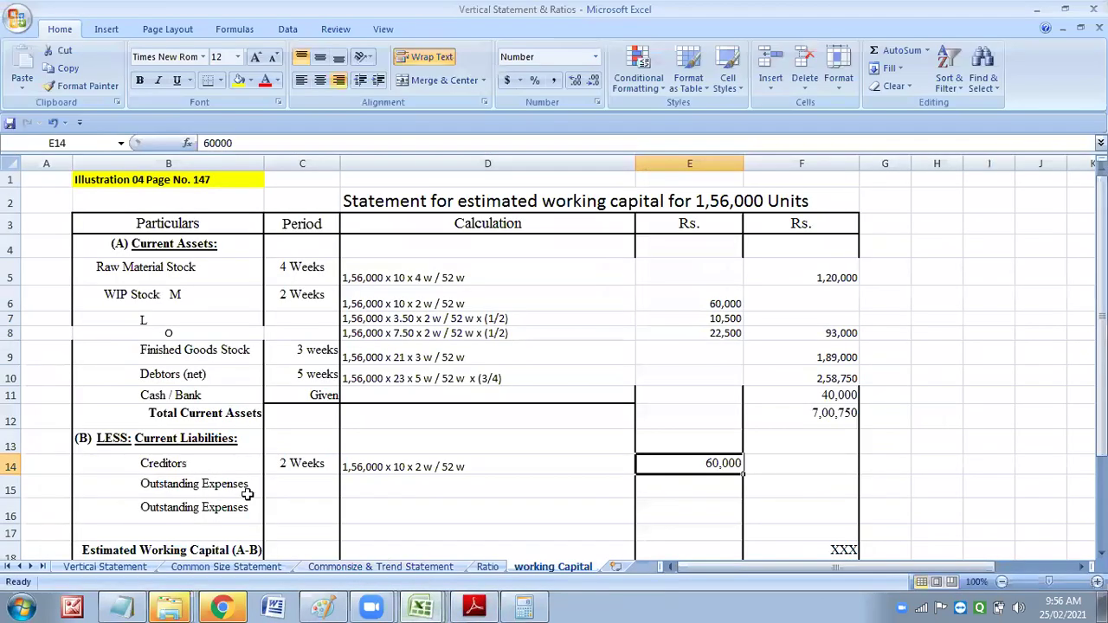
click(296, 482)
text(1)
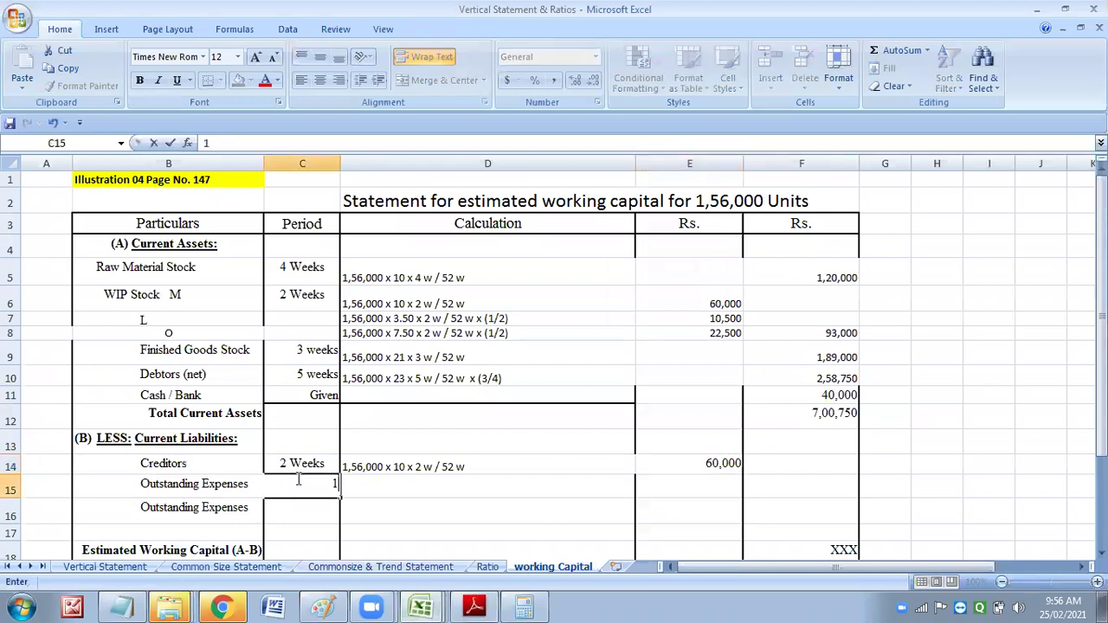
text( Week)
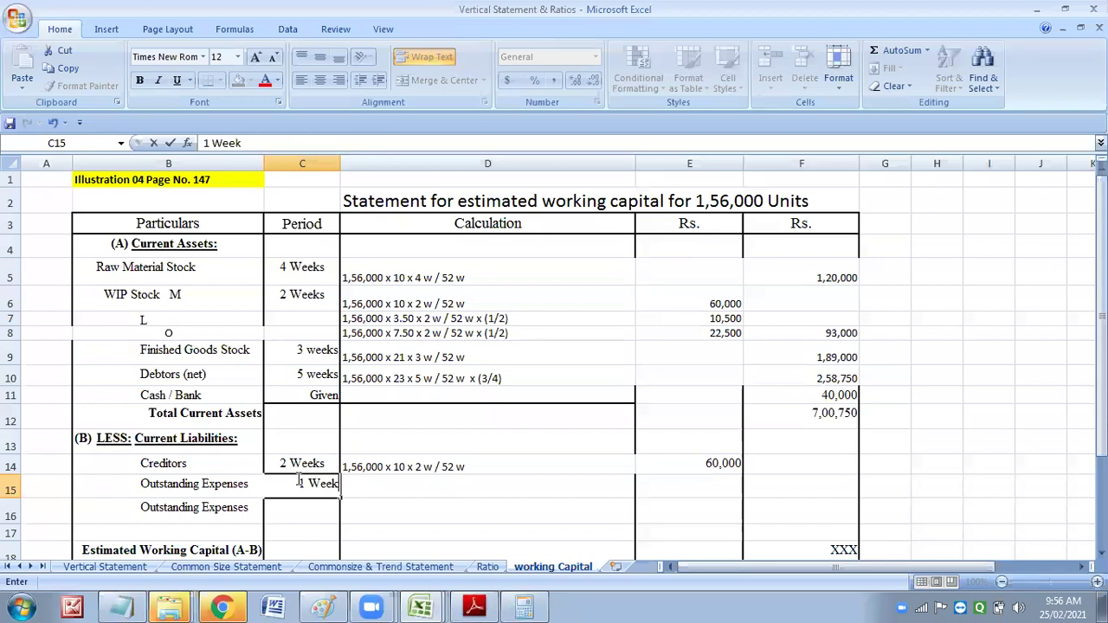
click(431, 488)
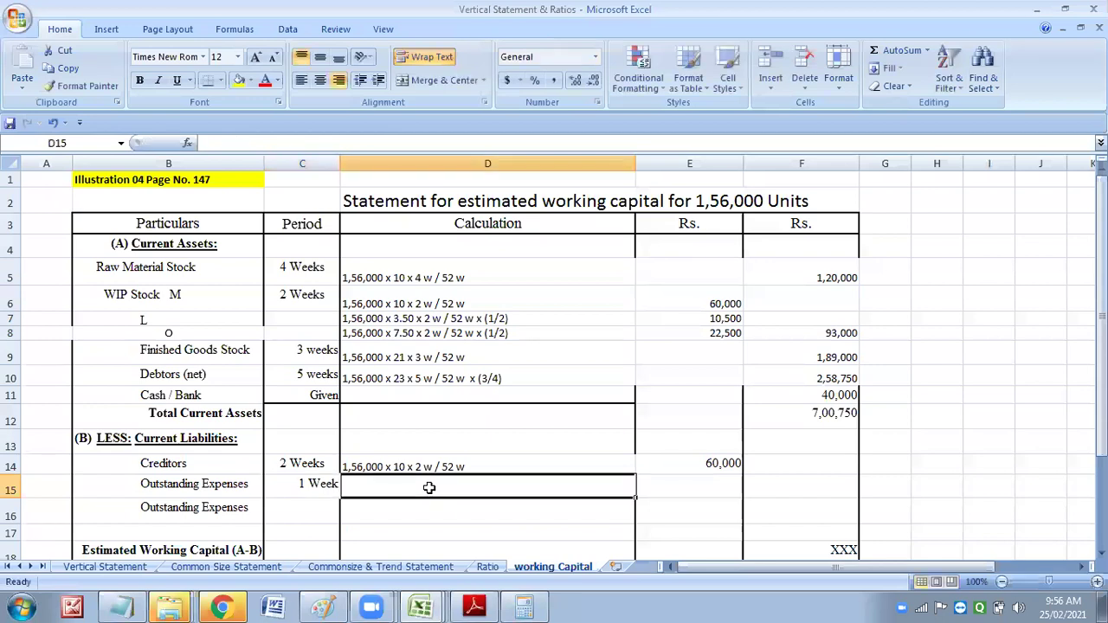
Extend the label in B15 to "Outstanding Expenses (labour)" and left-align it without indent.
click(249, 485)
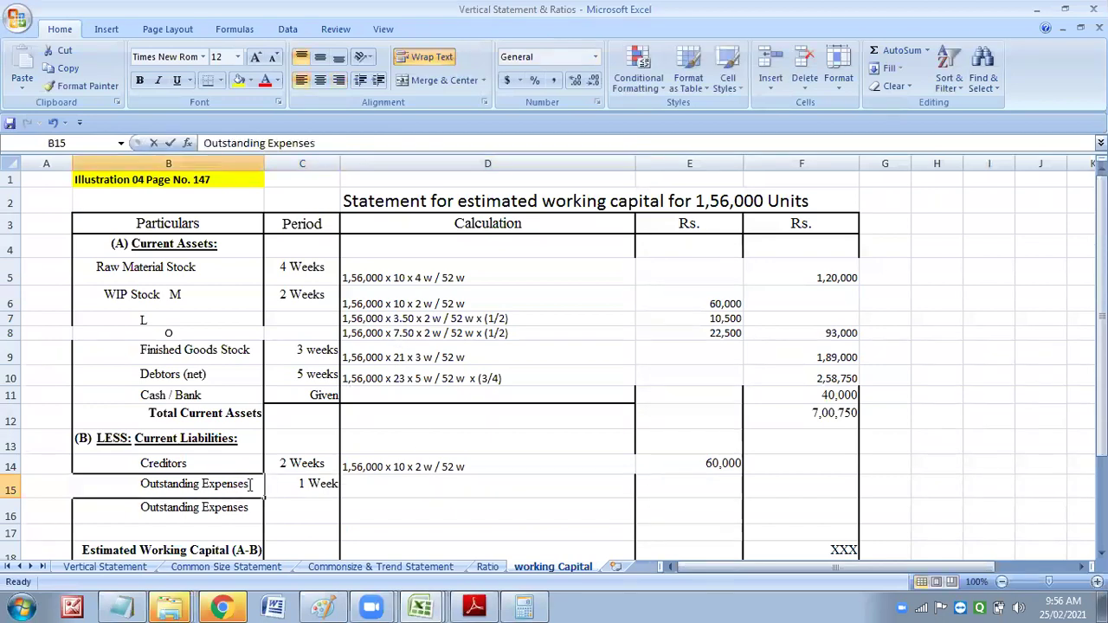
double_click(251, 485)
text(()
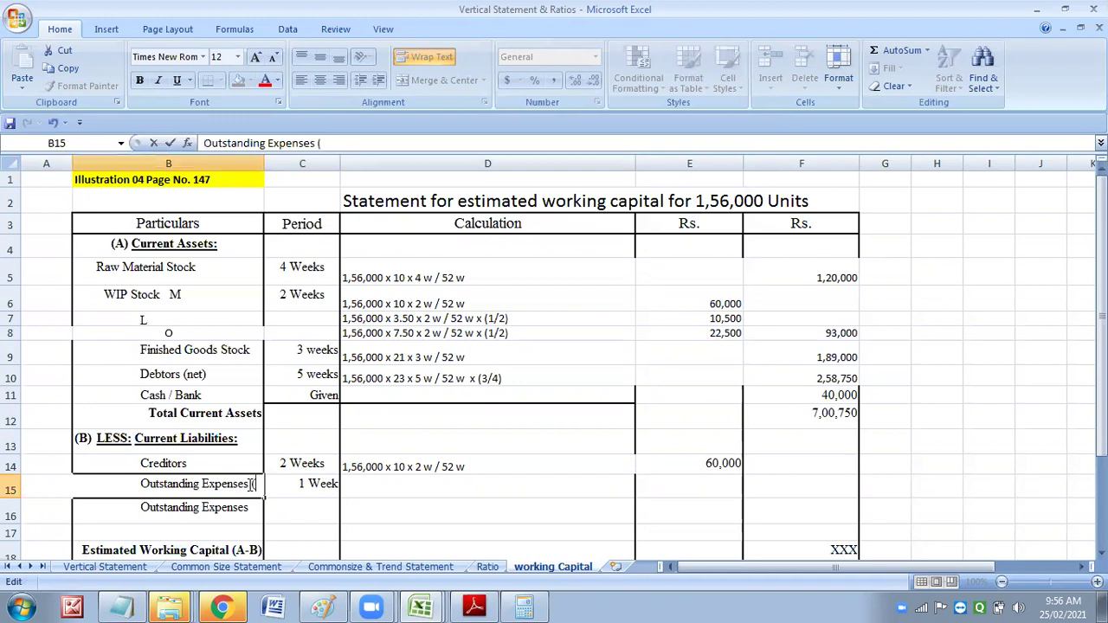
text(labour)
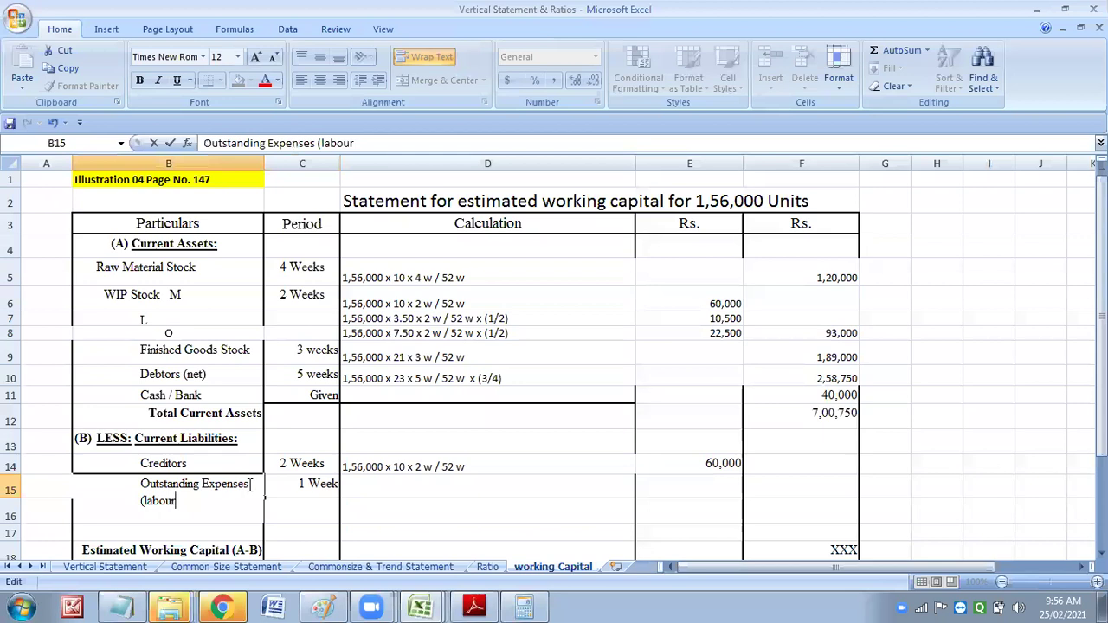
text())
click(226, 567)
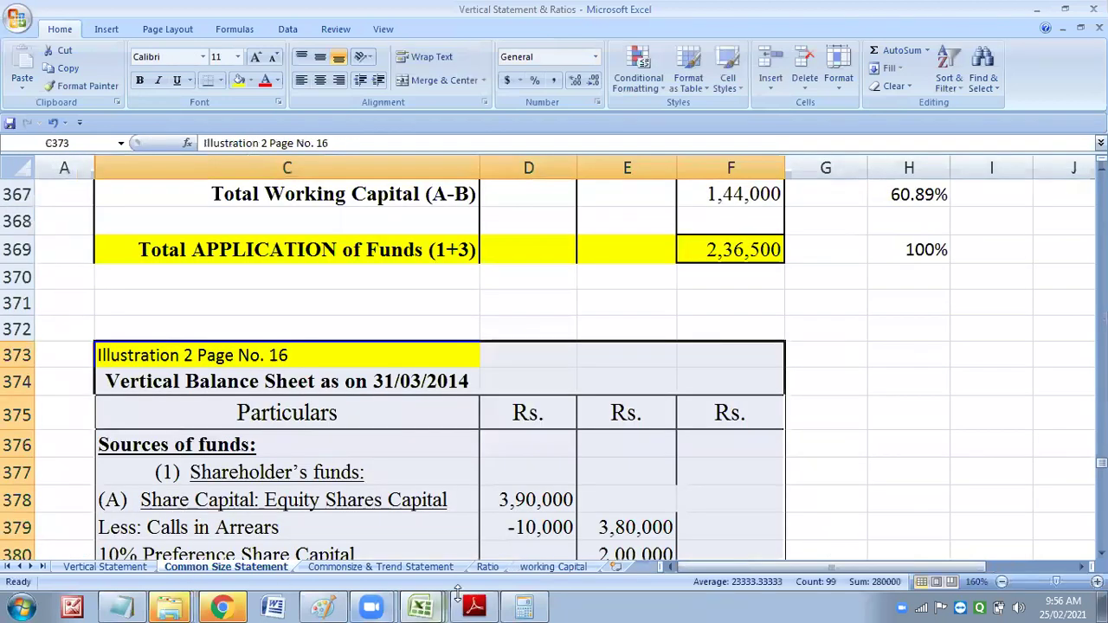
click(553, 567)
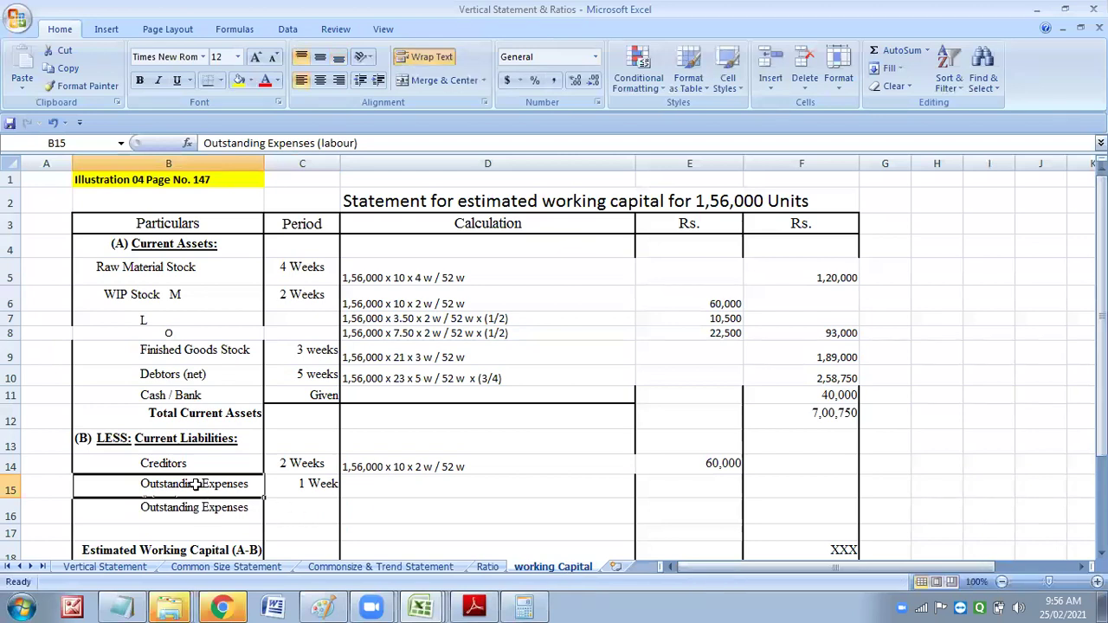
key(alt+h)
key(a)
key(l)
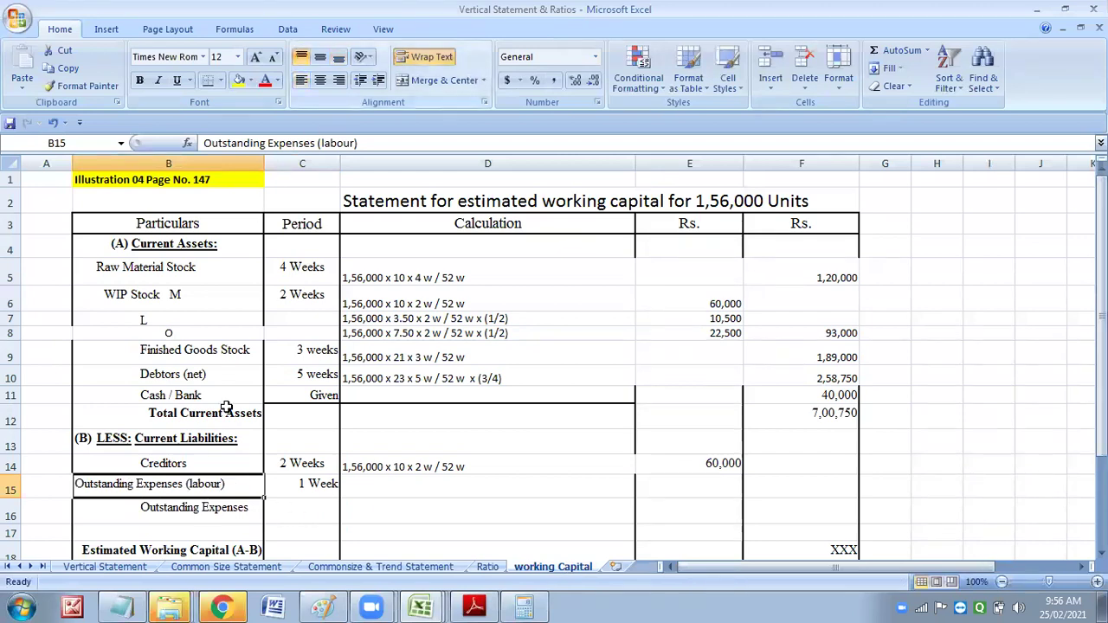
Left-align the label in B16 and change it to "Outstanding Expenses (Overhaed)".
click(228, 506)
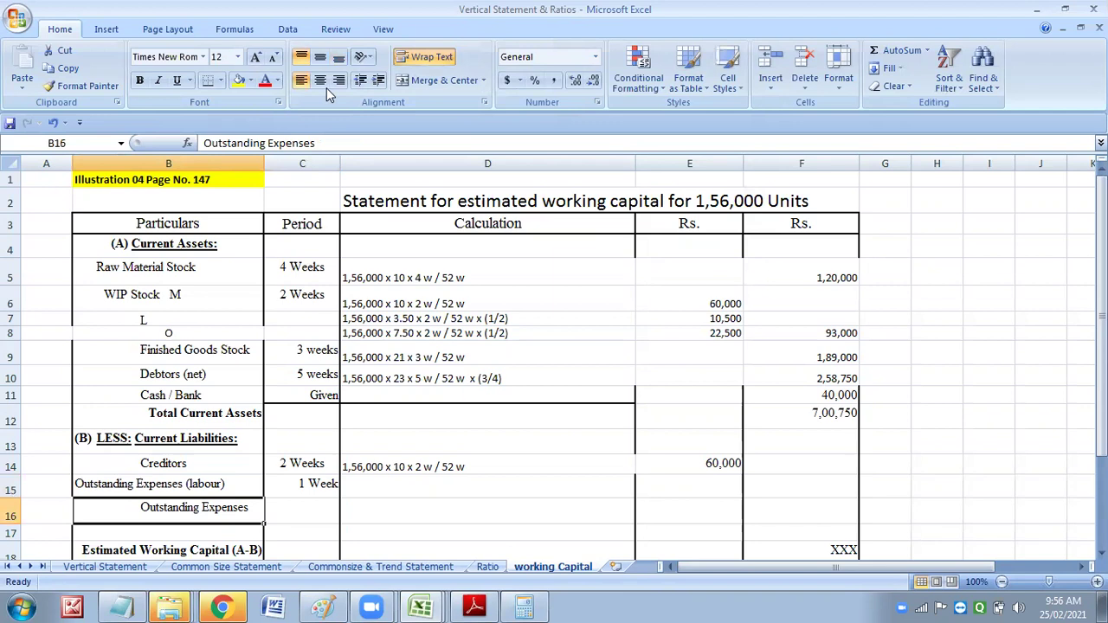
key(alt+h)
key(a)
key(l)
double_click(209, 506)
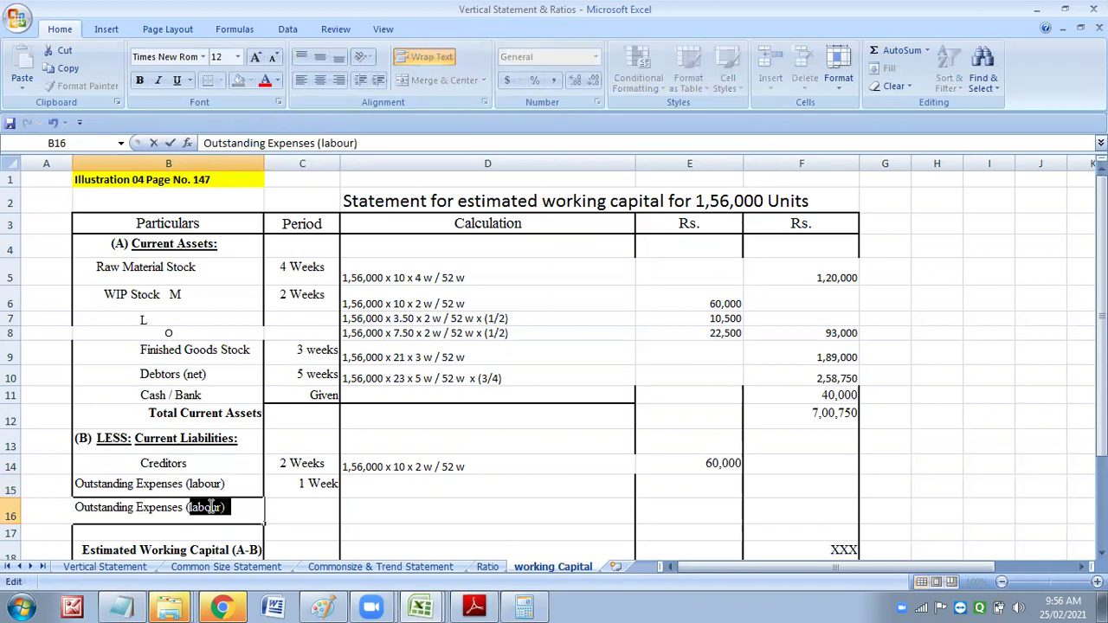
text((Ov)
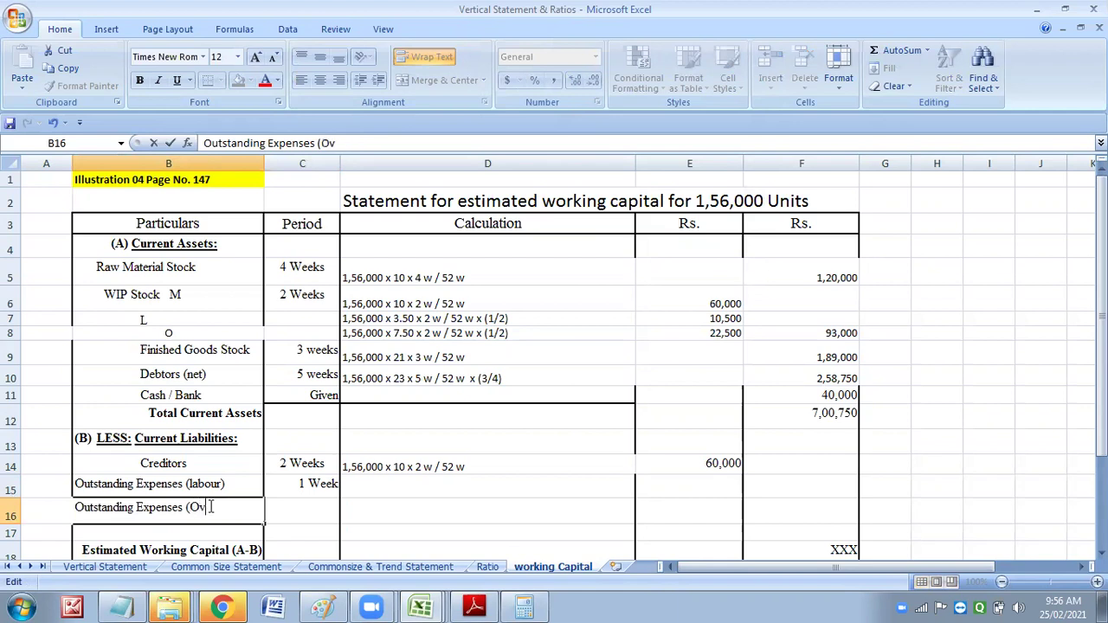
text(erhaed))
Enter "2 weeks" as the period for the overhead outstanding expenses in C16.
click(309, 509)
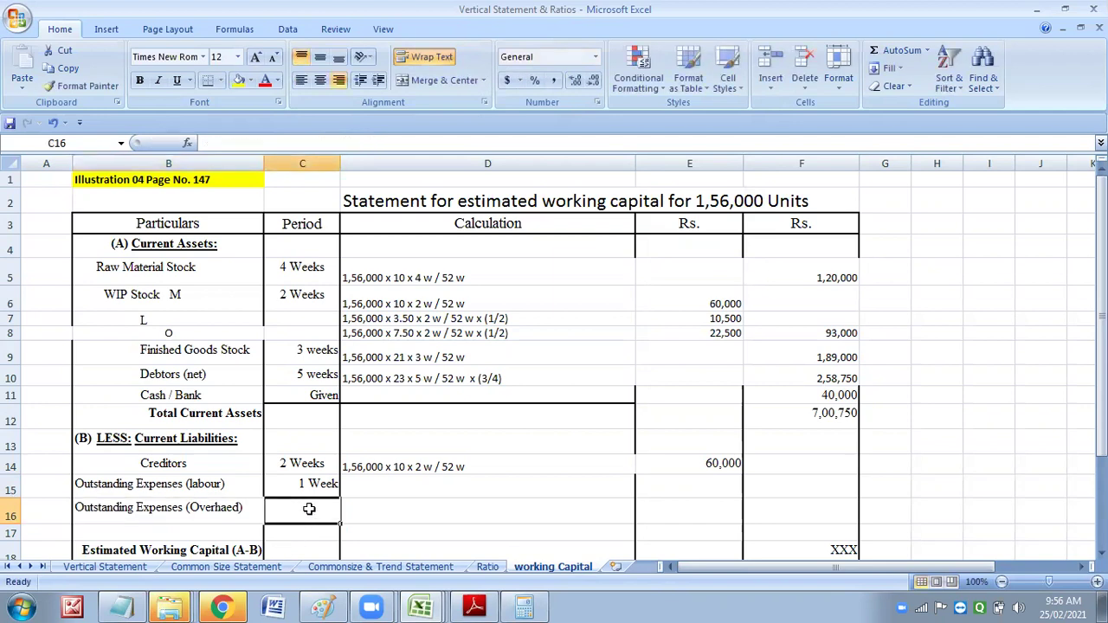
text(2 weeks)
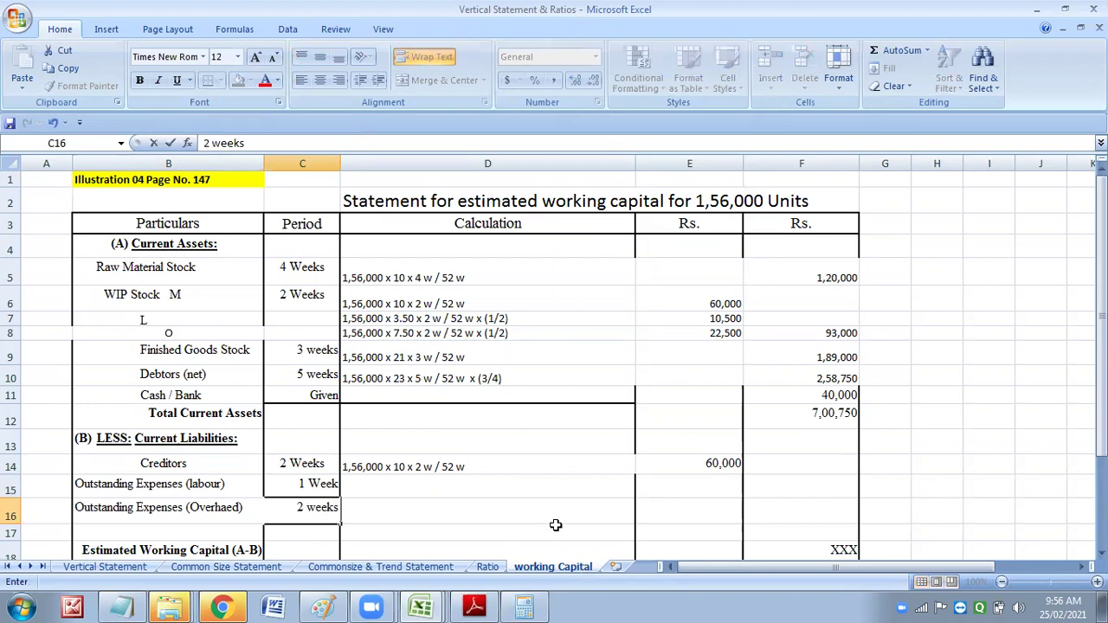
click(546, 518)
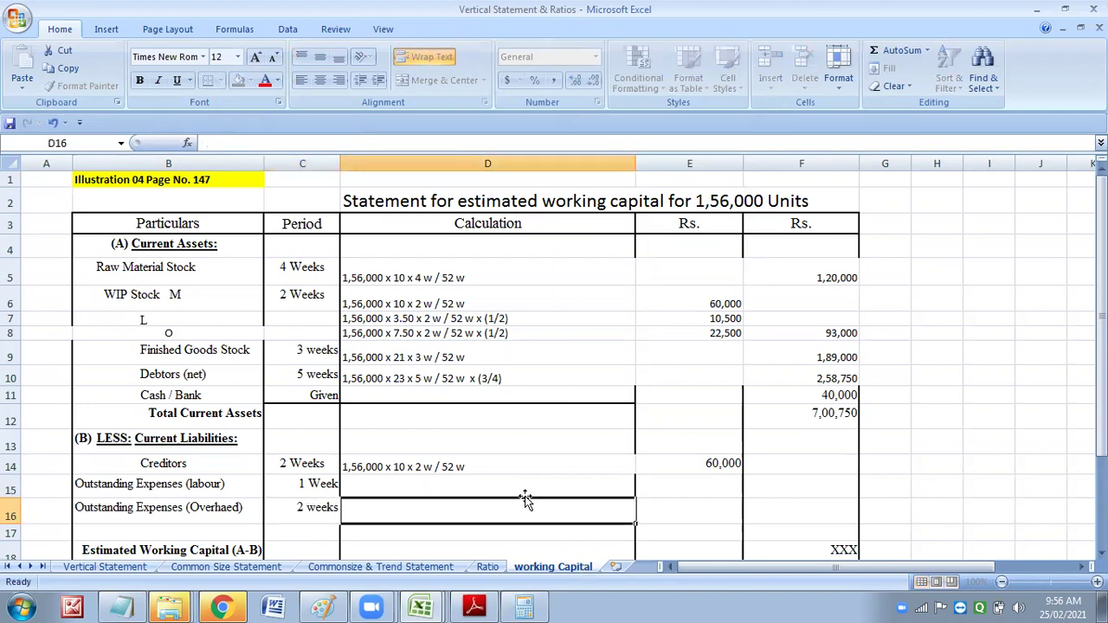
Copy the WIP labour calculation from D7 into D15 for the outstanding labour expenses.
click(422, 317)
click(65, 67)
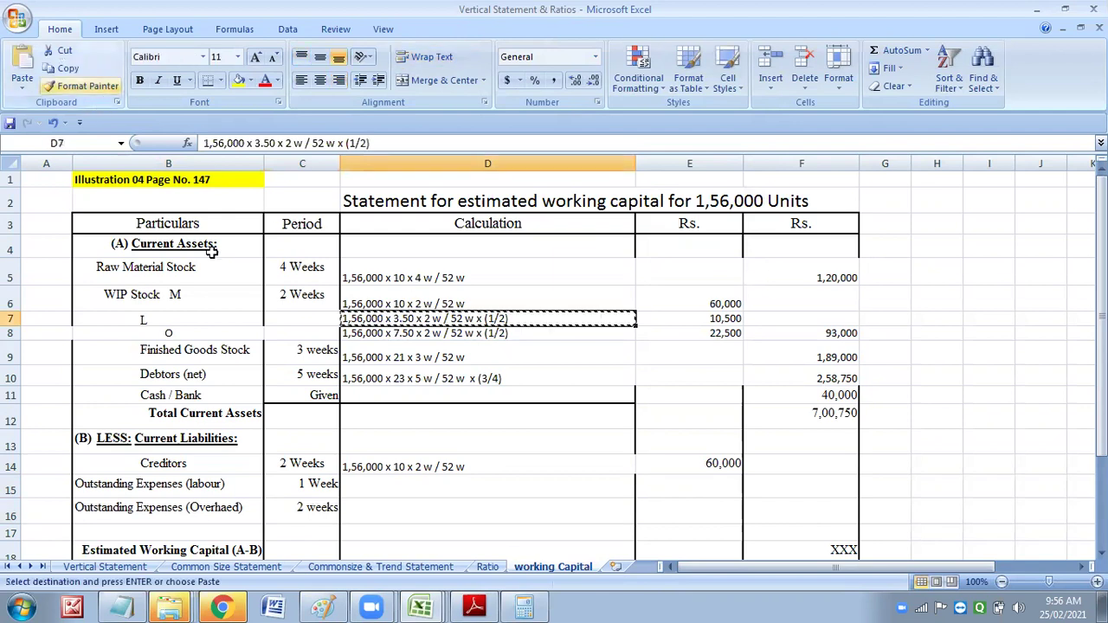
click(402, 480)
key(ctrl+v)
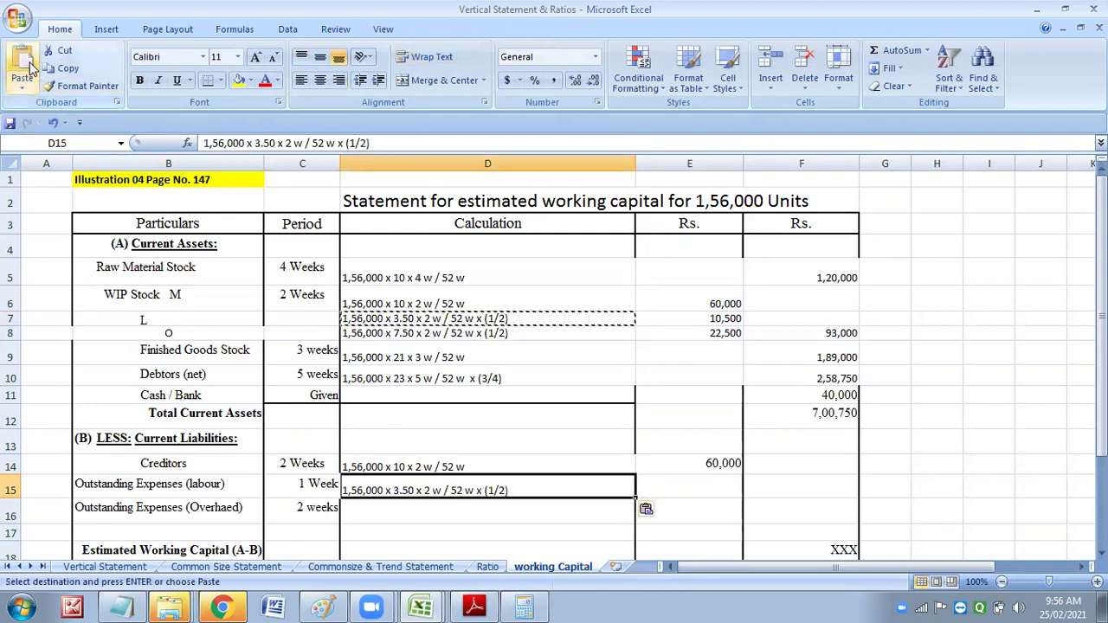
Edit the calculation in D15 to read "1,56,000 x 3.50 x 1w / 52 w", removing the "x (1/2)" factor.
double_click(516, 490)
drag(516, 490, 481, 490)
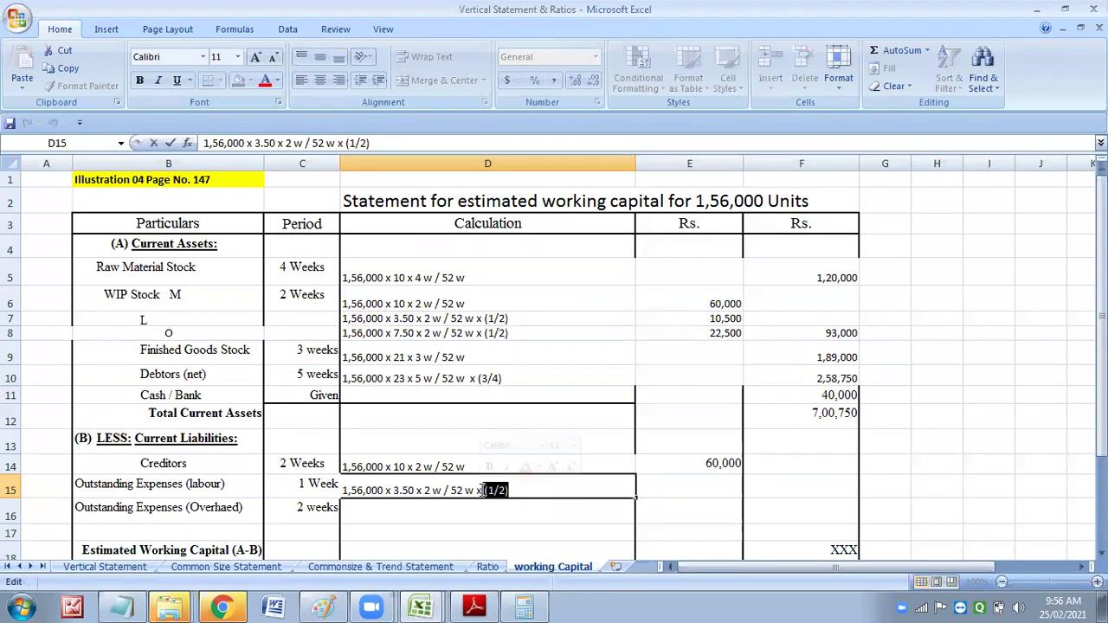
key(Delete)
drag(425, 490, 431, 491)
text(1)
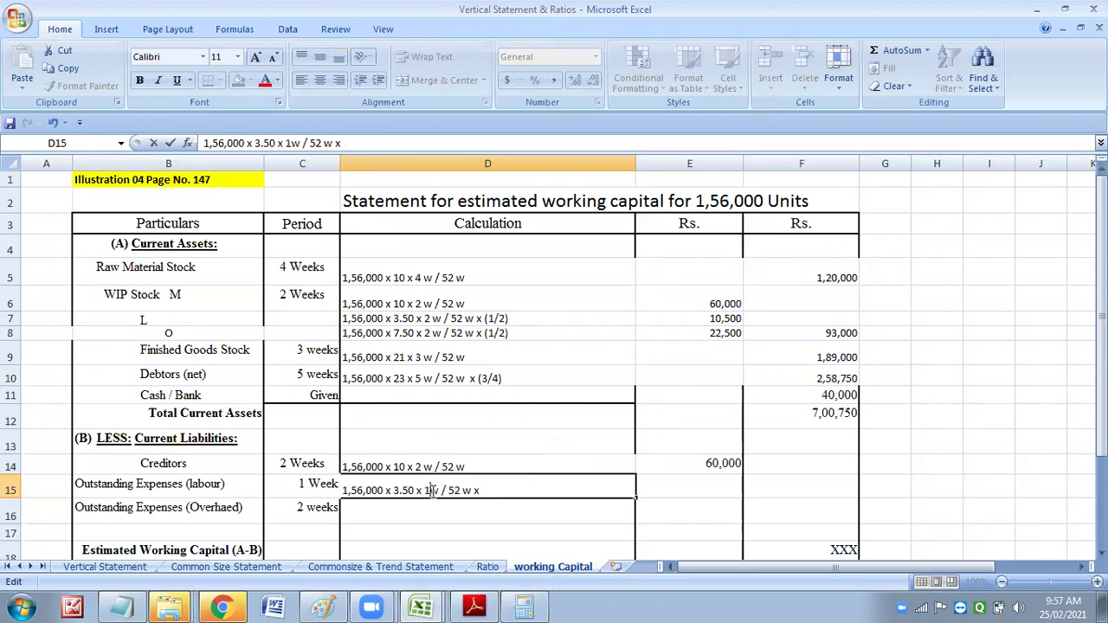
click(512, 490)
key(BackSpace)
click(482, 520)
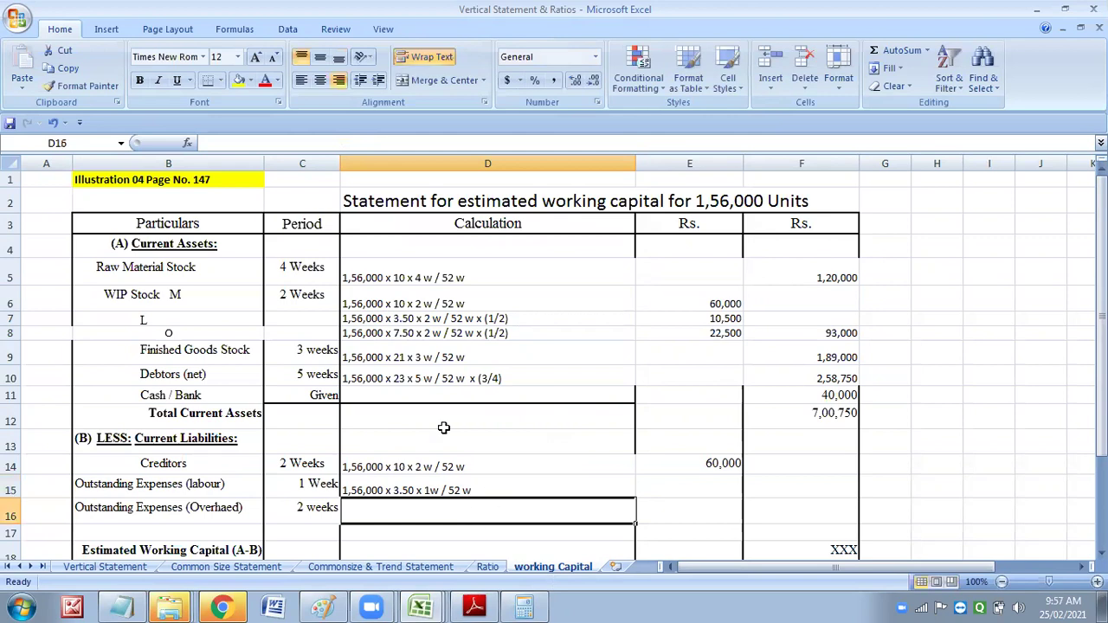
Copy the WIP overhead calculation from D8 into D16 and shorten it to "1,56,000 x 7.50 x 2 w / 52 w".
click(412, 333)
click(69, 68)
click(457, 509)
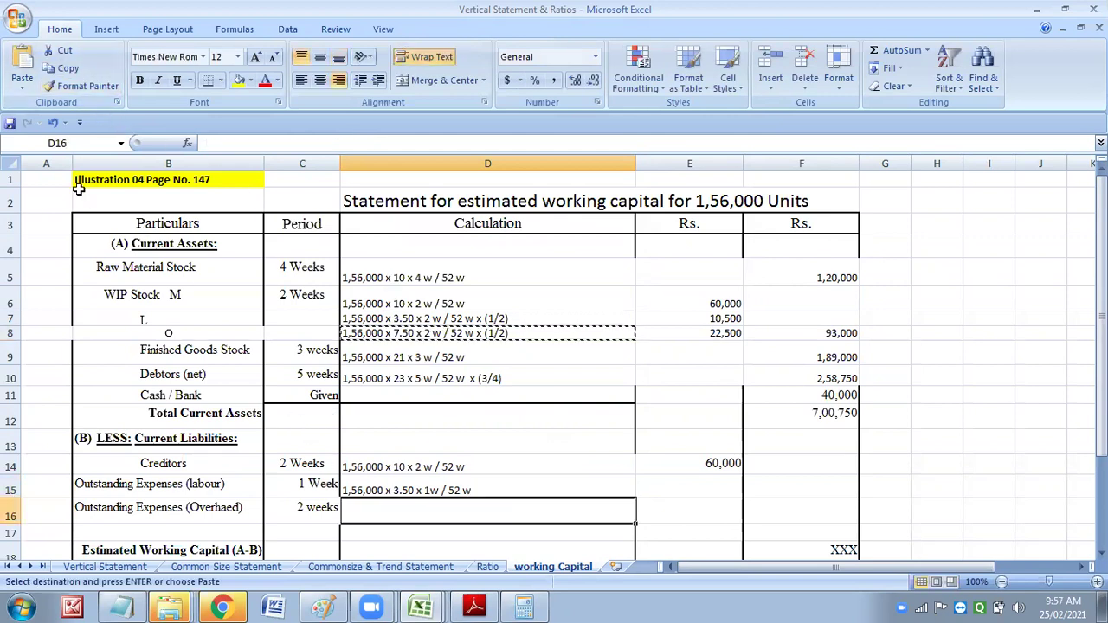
click(22, 65)
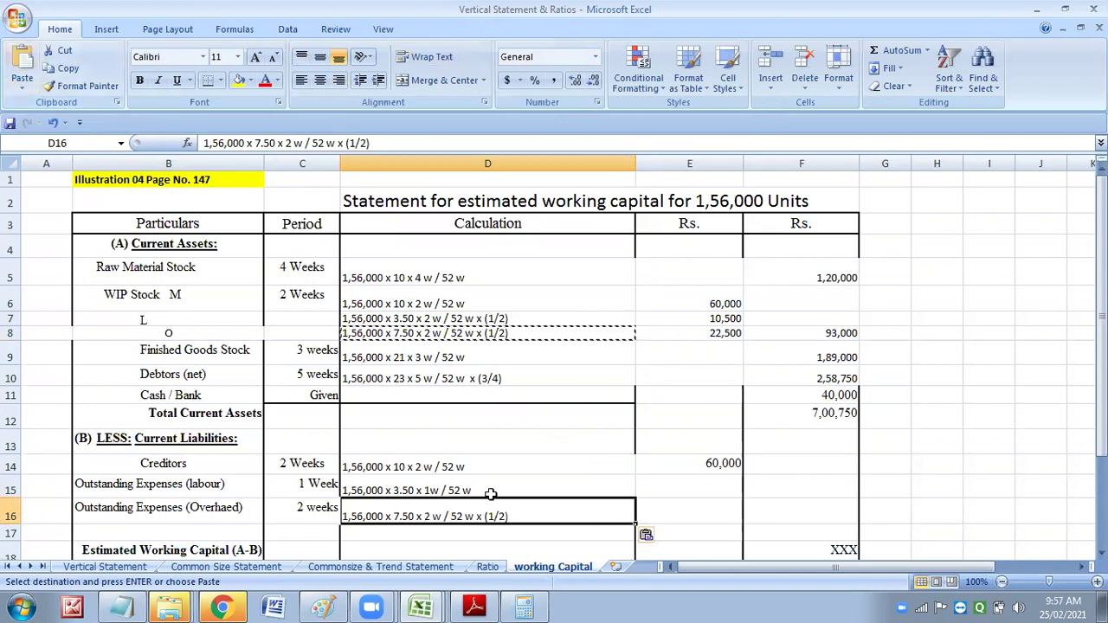
double_click(514, 511)
drag(511, 511, 483, 510)
key(BackSpace)
key(BackSpace)
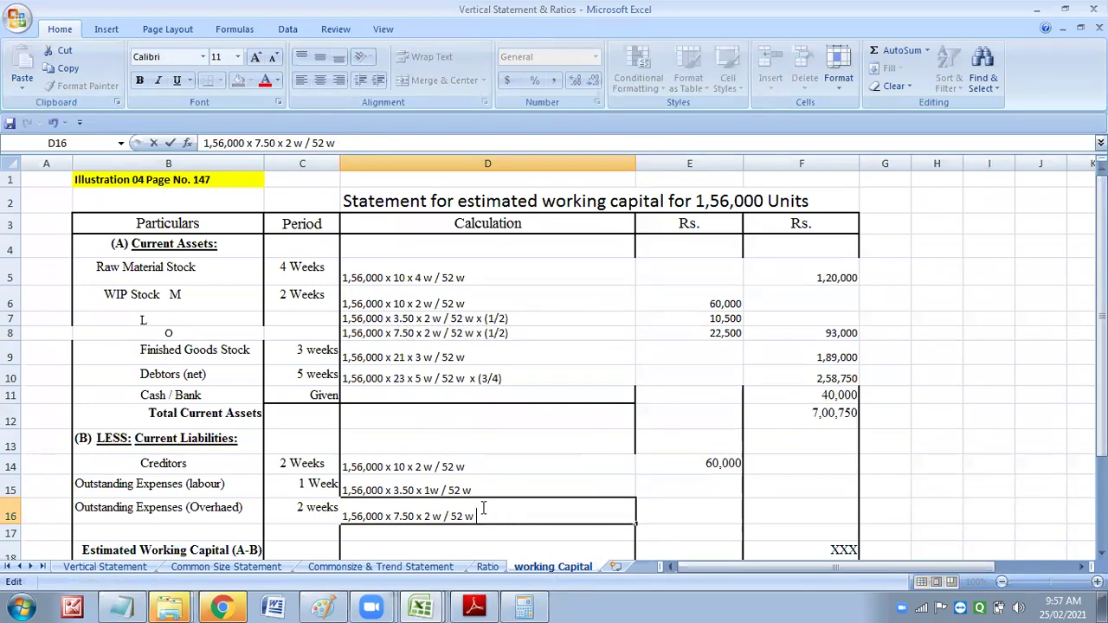
Enter the outstanding expense amounts: 45,000 for overhead in E16 and 10,500 for labour in E15.
click(708, 508)
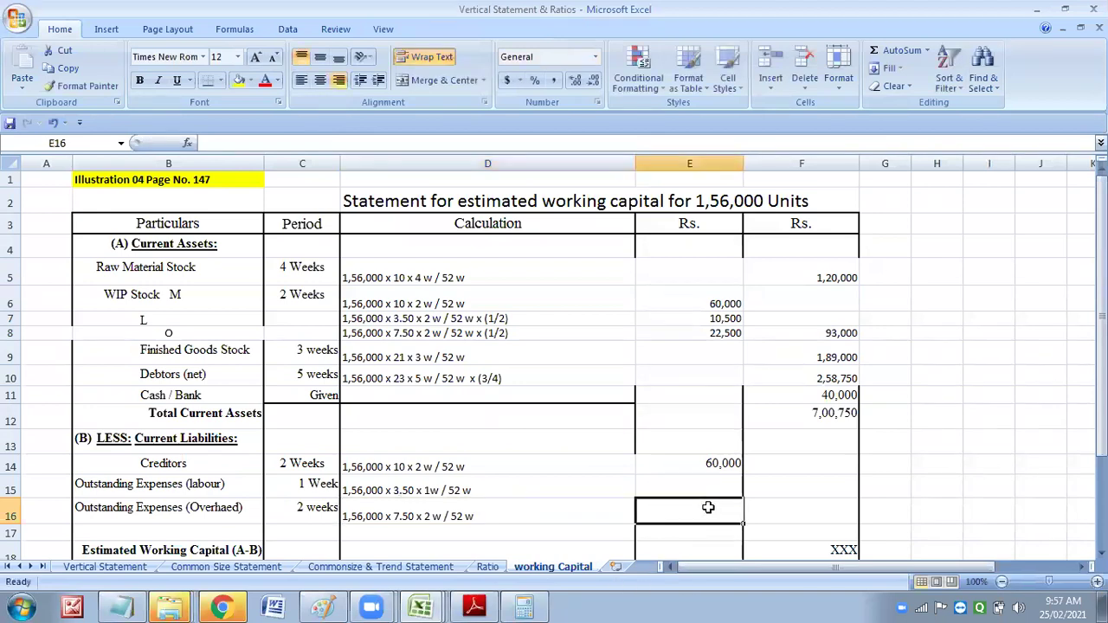
text(45)
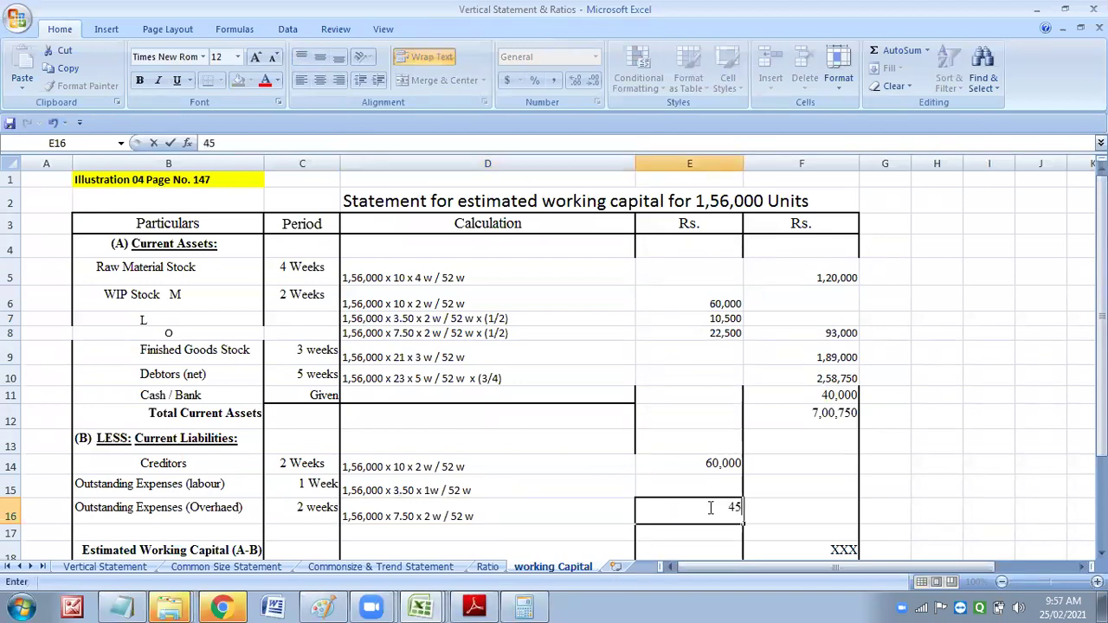
text(,000)
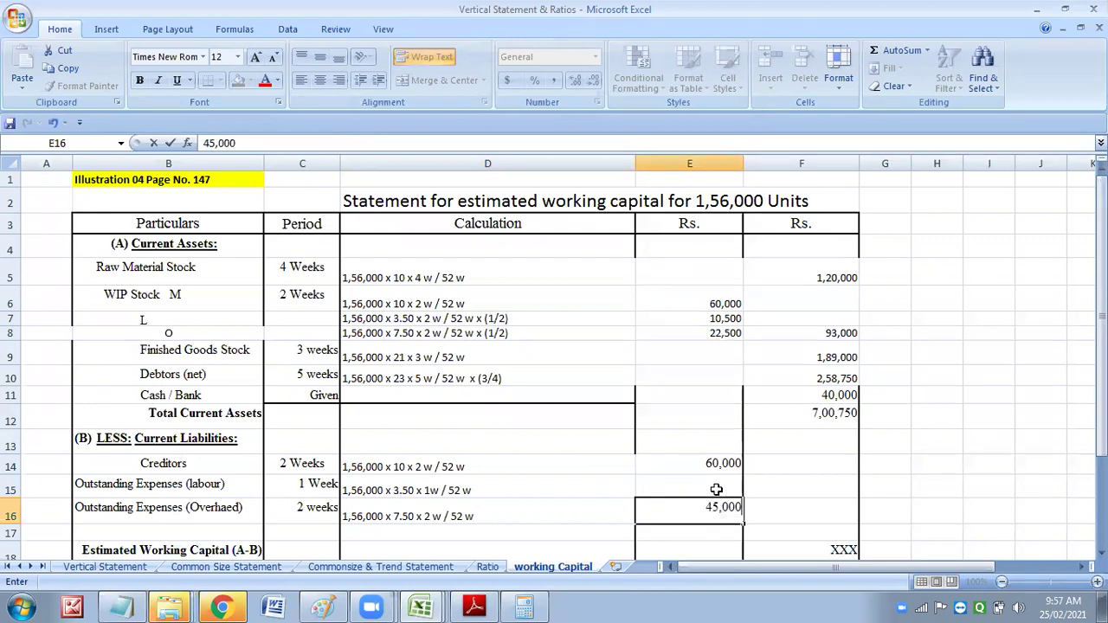
click(716, 489)
scroll(780, 501, down, 1)
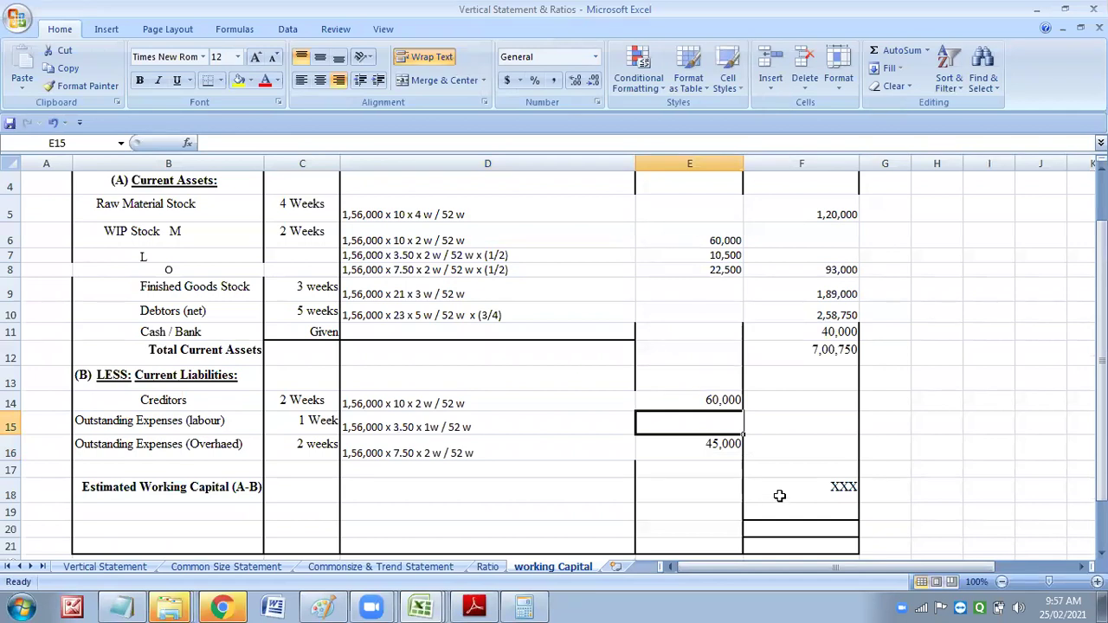
text(10,)
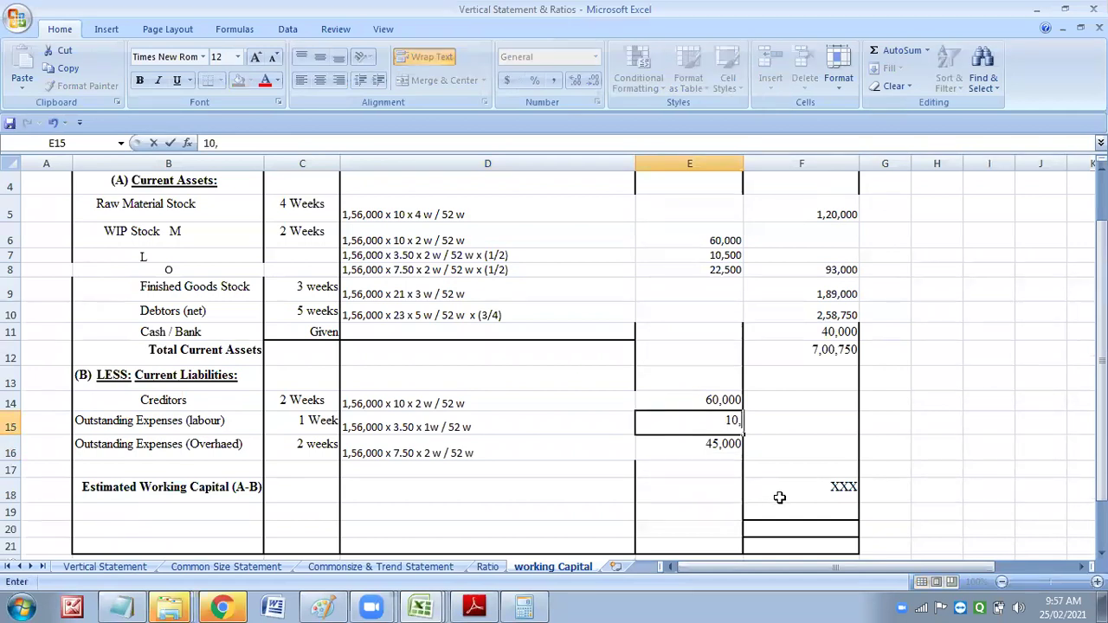
text(500)
Make the total current assets amount in F12 bold.
click(772, 444)
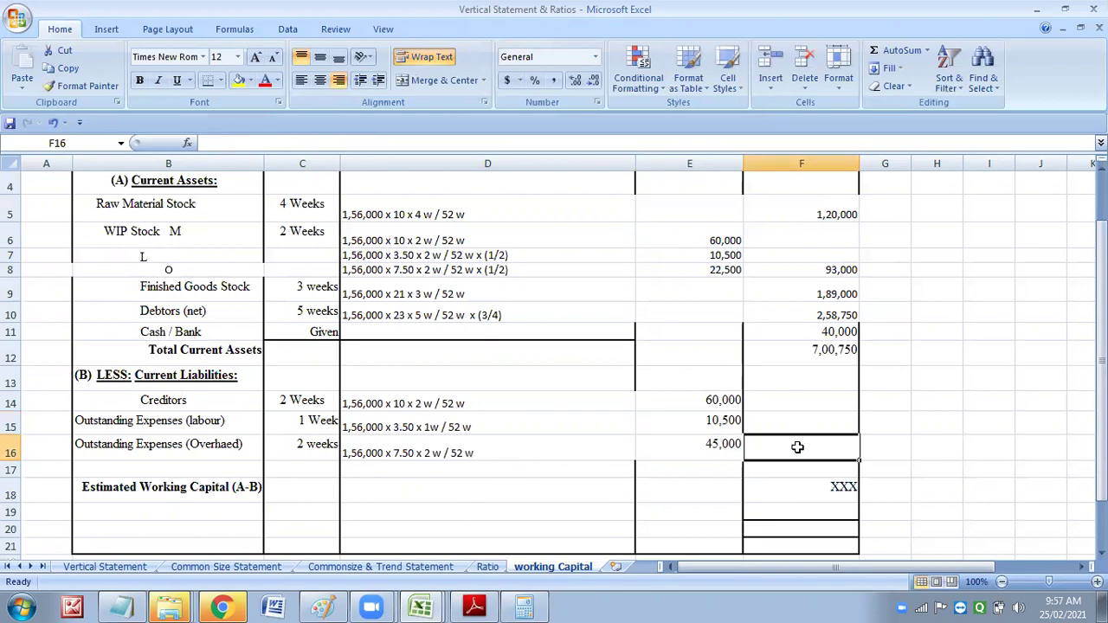
click(839, 355)
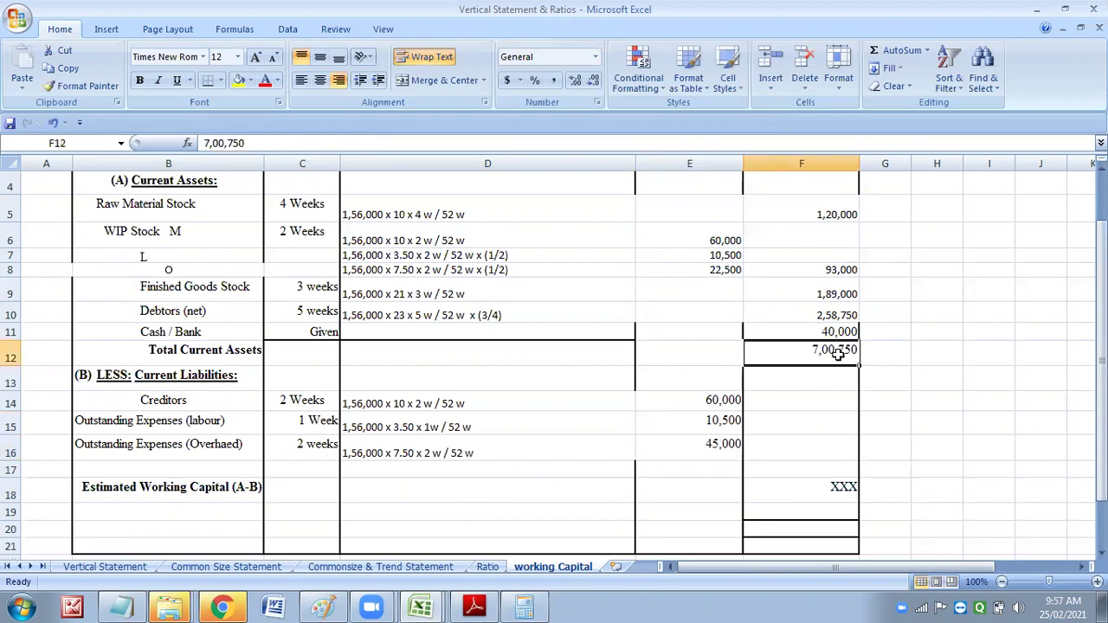
click(140, 82)
Enter the total current liabilities in F16 as "(1,05,500)", with the brackets marking a deduction.
click(807, 447)
text(1)
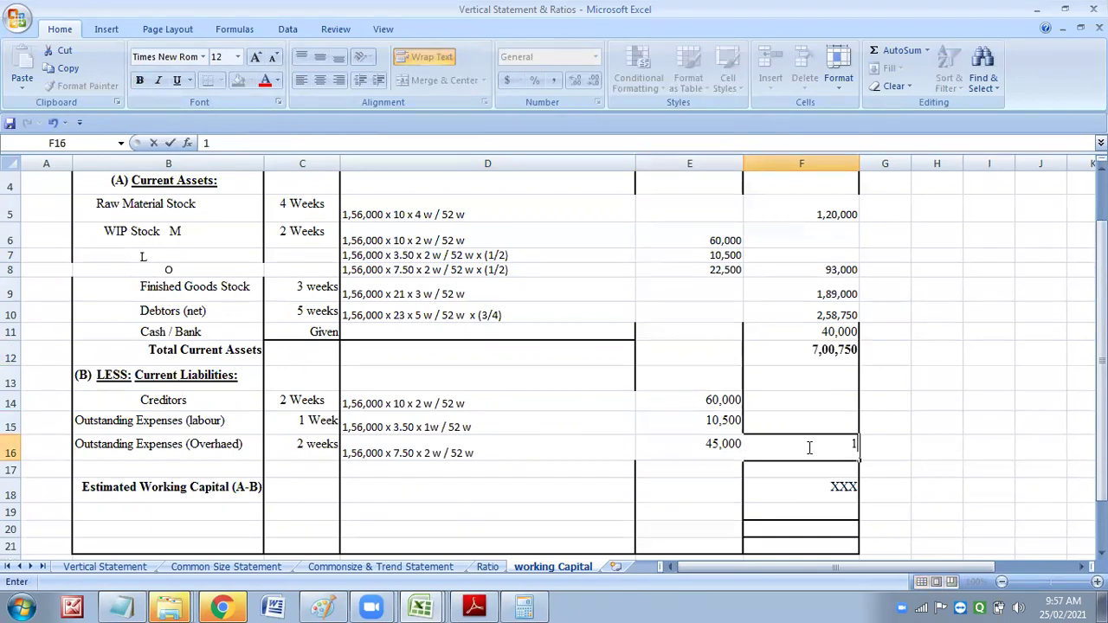
text(,05,500)
key(F2)
click(810, 447)
text(()
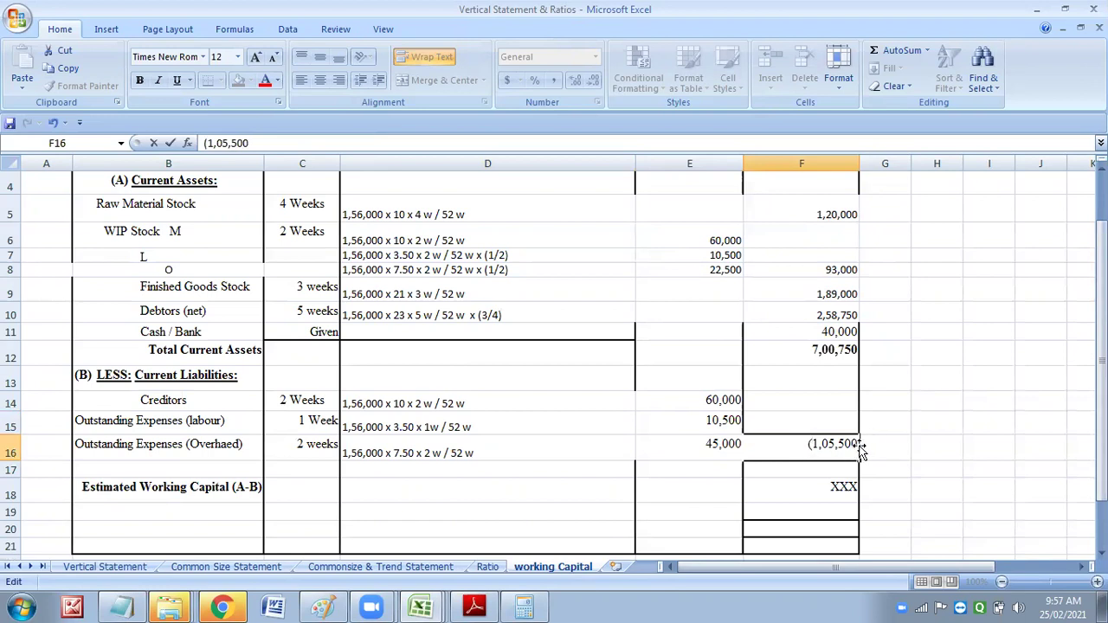
click(859, 444)
text())
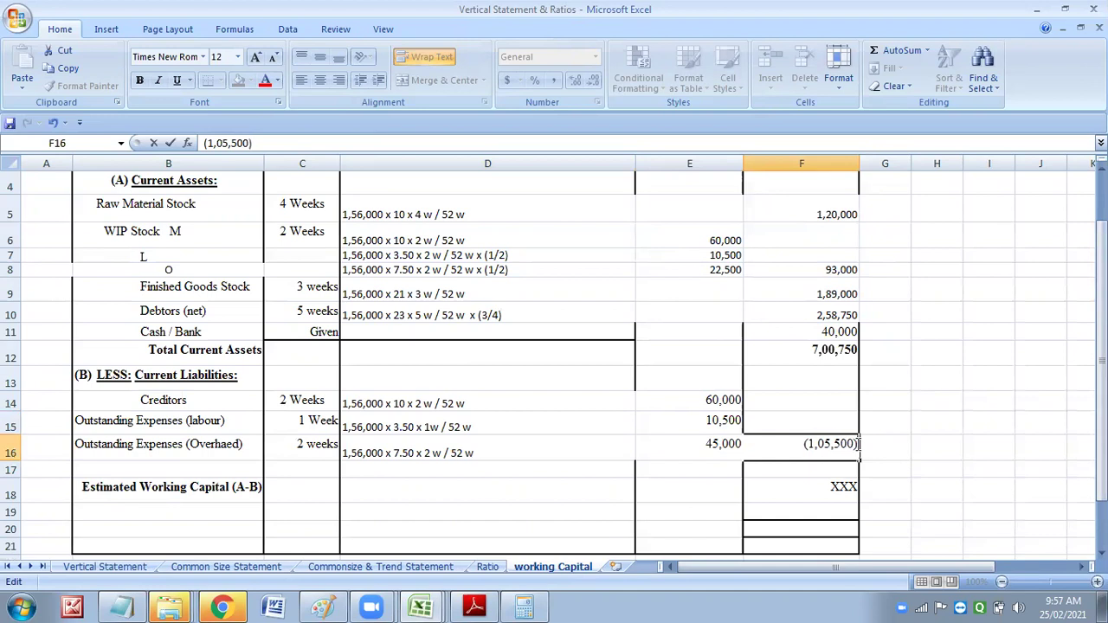
Replace the XXX placeholder for Estimated Working Capital in F18 with 5,95,250.
click(843, 485)
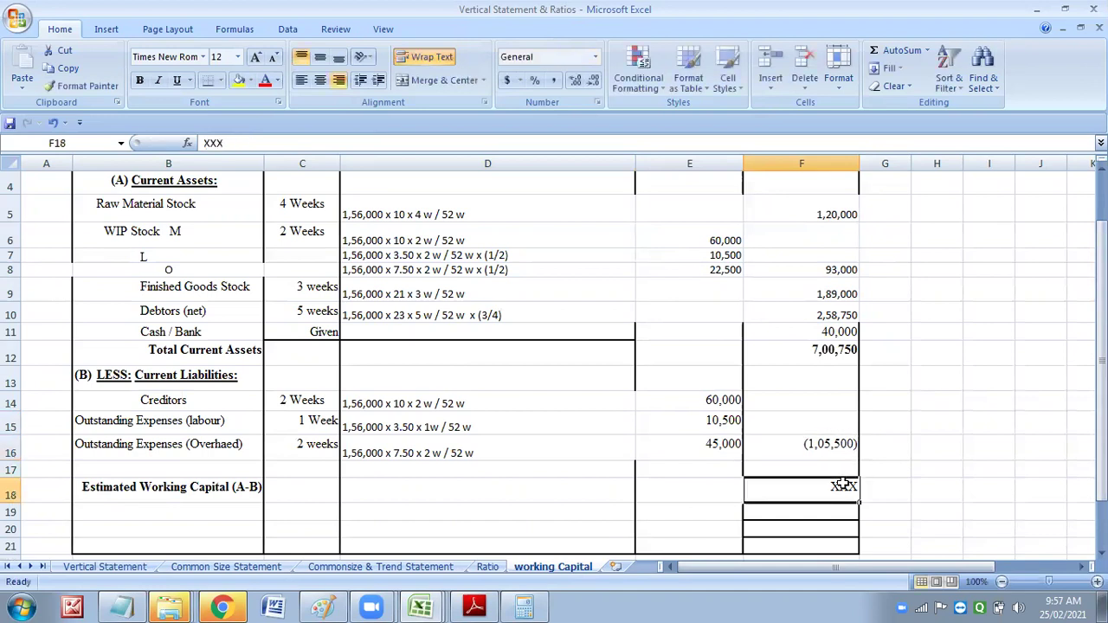
key(Delete)
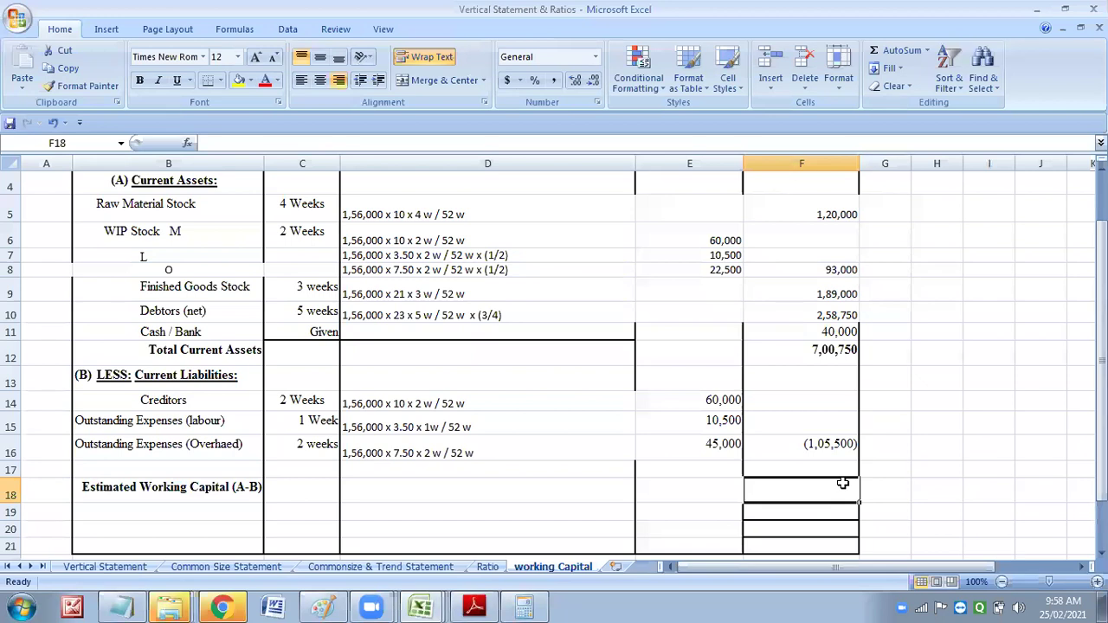
text(5)
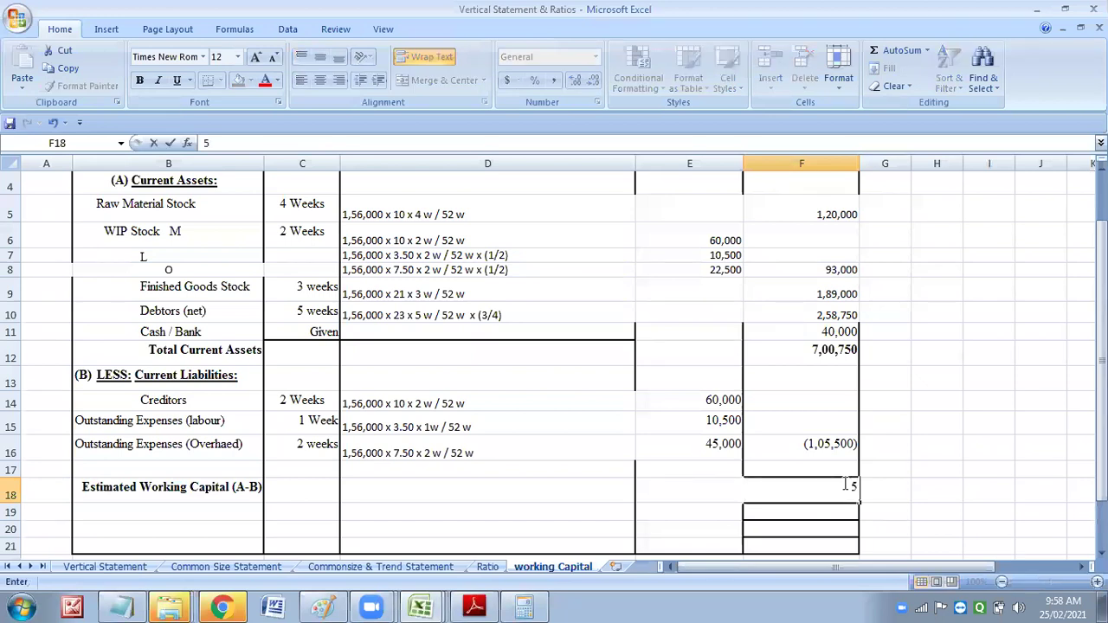
text(,)
text(95,250)
click(909, 513)
Make the current liabilities total in F16 and the estimated working capital in F18 bold.
click(840, 449)
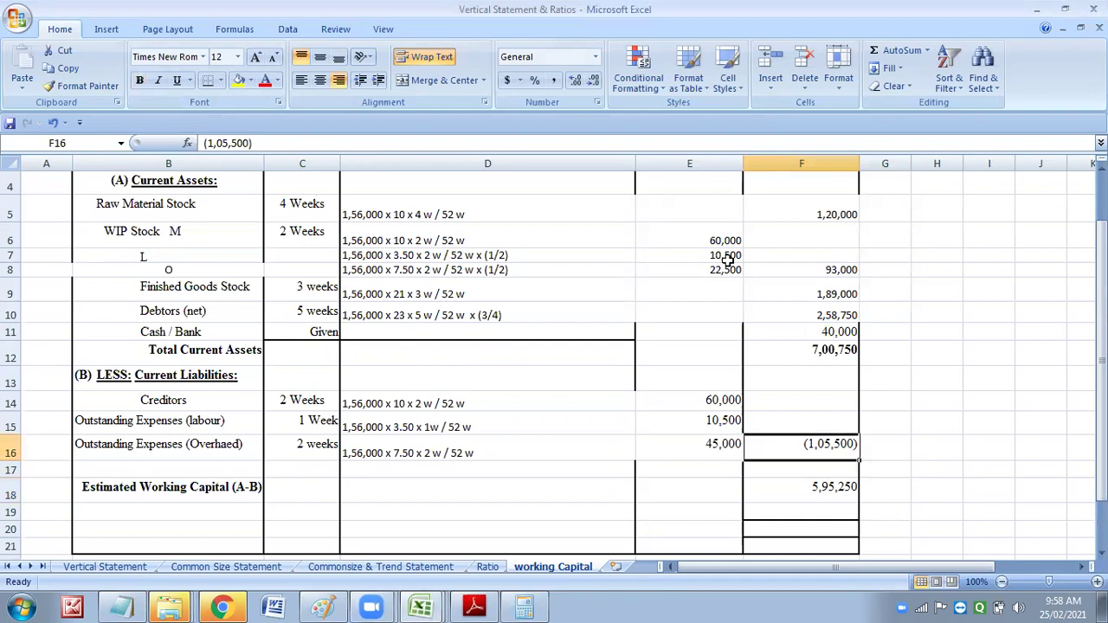
click(140, 81)
click(815, 484)
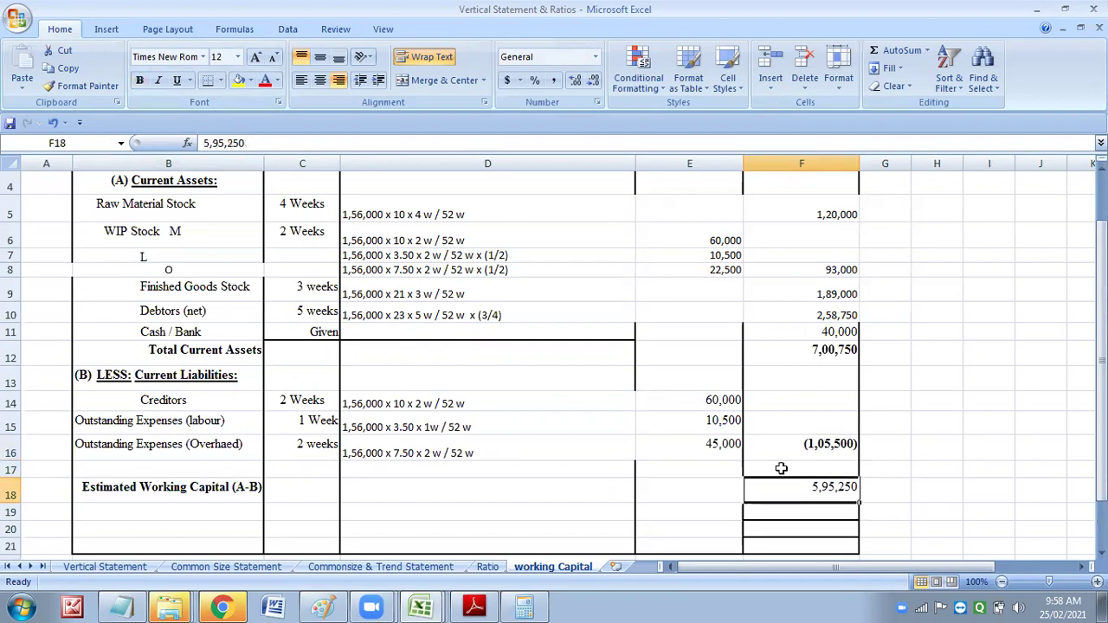
click(140, 80)
click(920, 455)
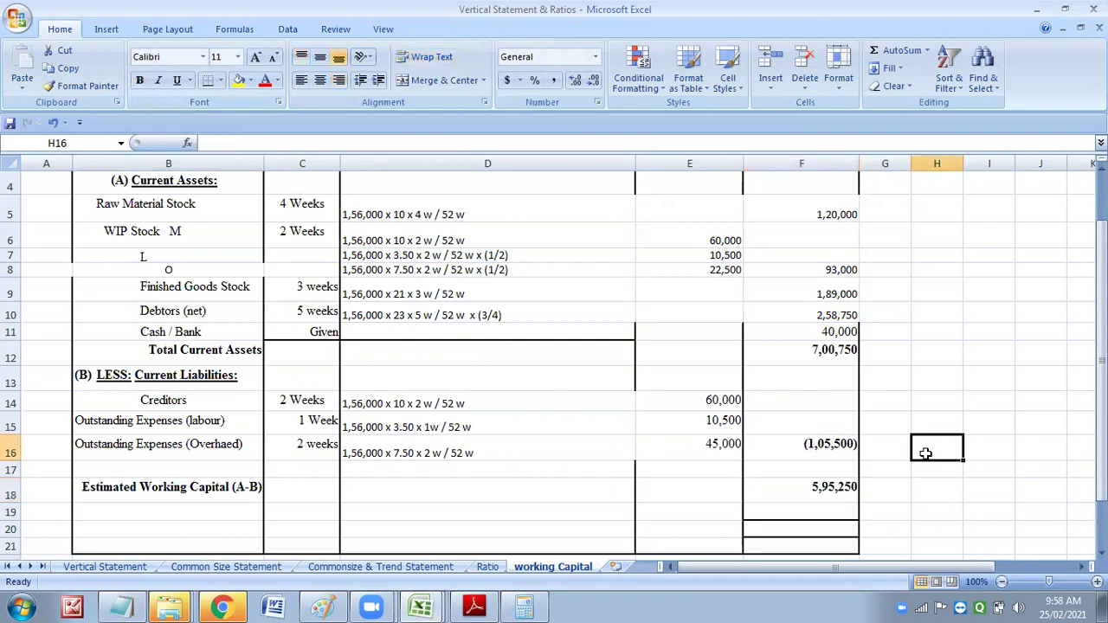
Save the workbook and look over the completed working capital statement.
scroll(318, 289, up, 1)
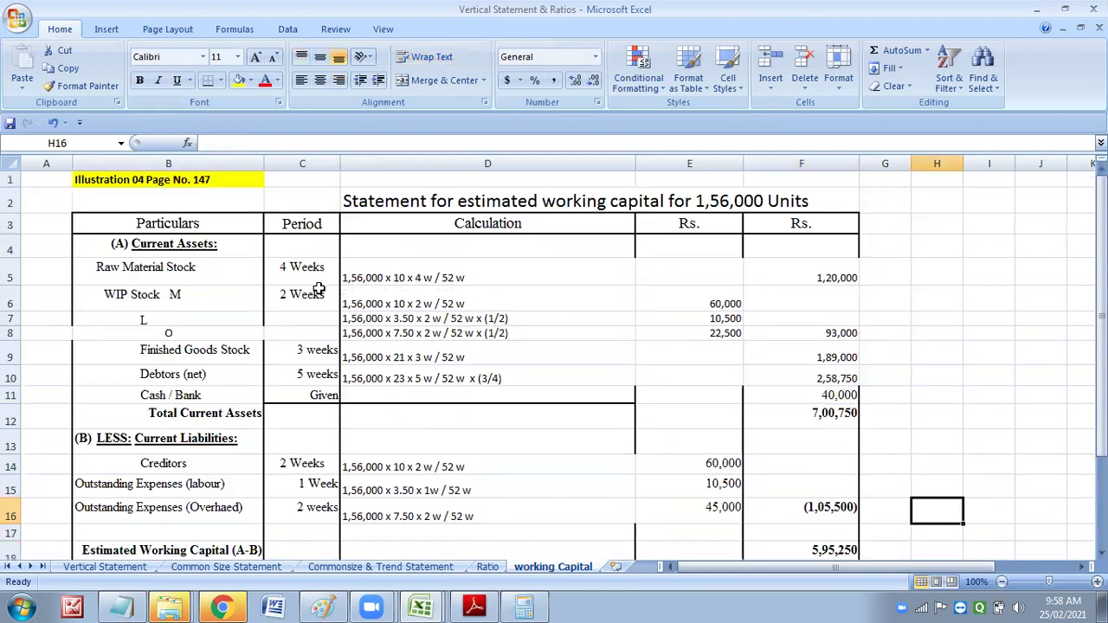
click(10, 124)
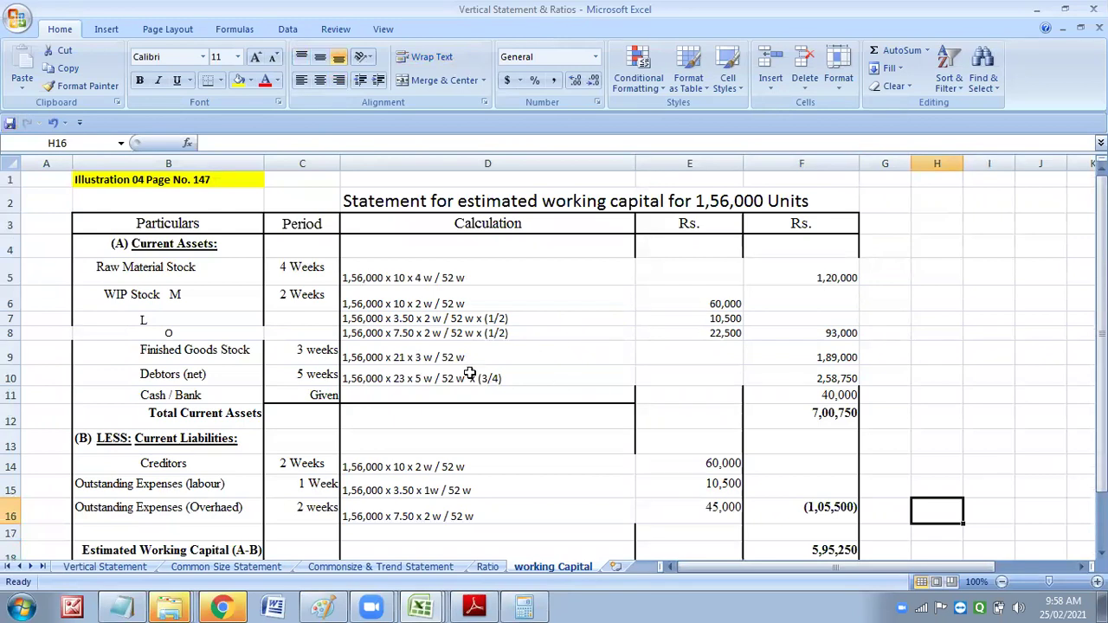
scroll(468, 374, down, 2)
scroll(467, 370, up, 1)
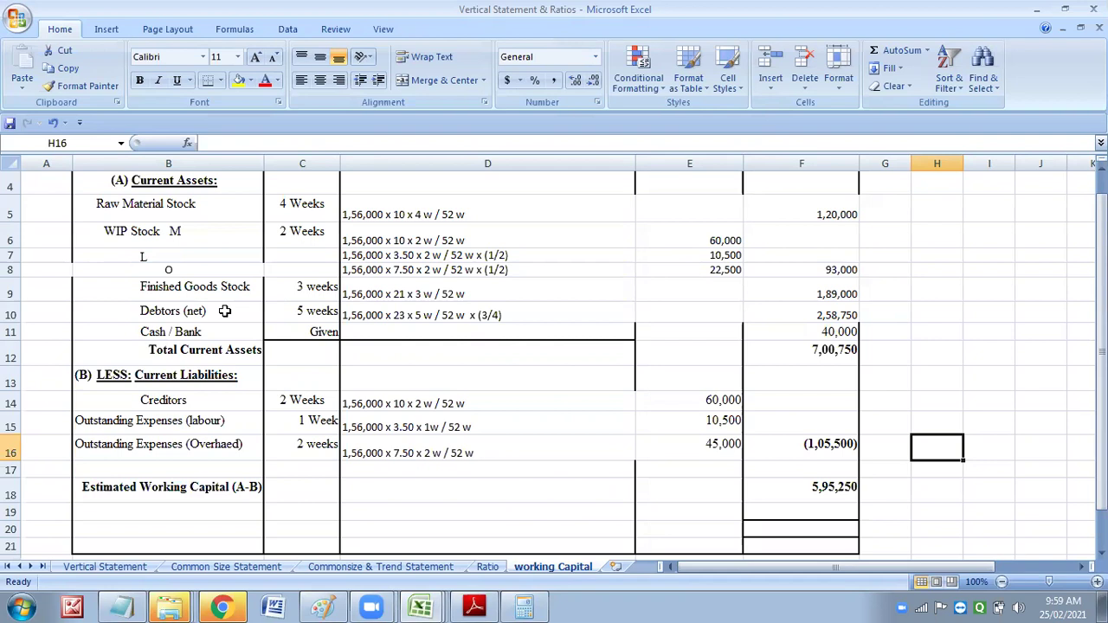
Switch to the textbook PDF in Adobe Reader and highlight "sells 1/4 of the output against" in point 3 of Illustration 4.
click(477, 605)
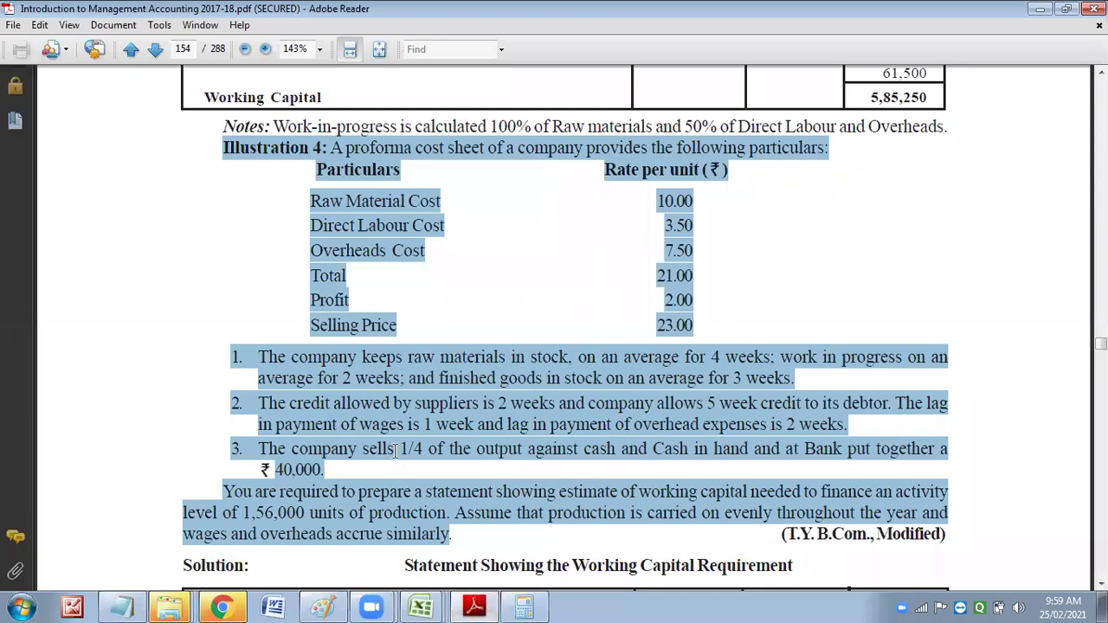
click(395, 451)
double_click(396, 451)
drag(559, 451, 545, 451)
drag(479, 468, 387, 460)
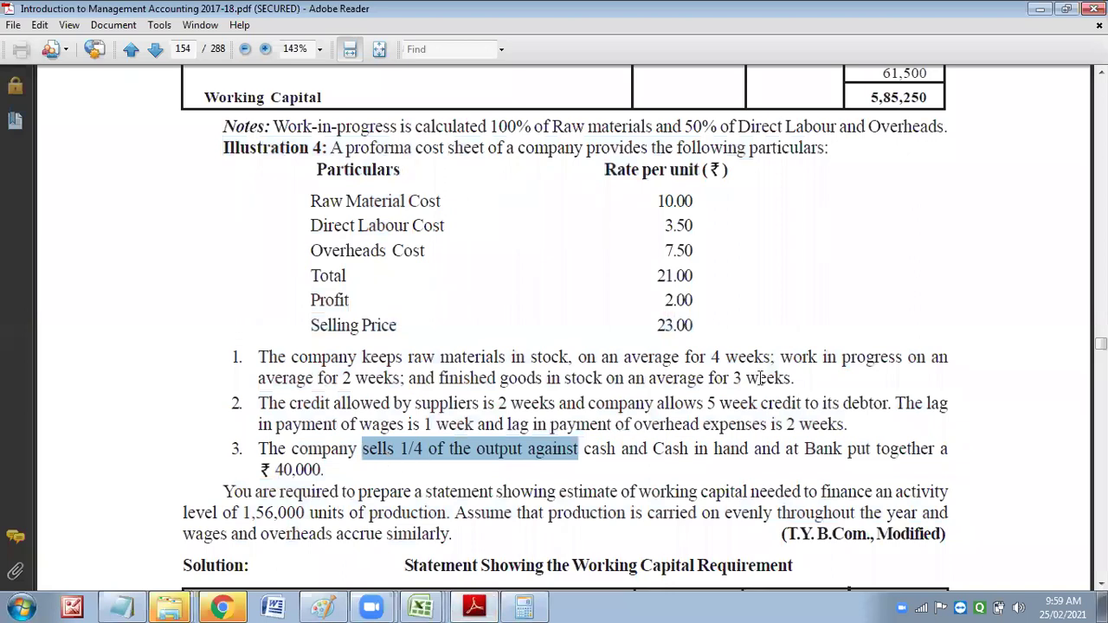
Look through the textbook's solution to Illustration 4 and the following problems up to the start of Illustration 7.
scroll(615, 369, down, 10)
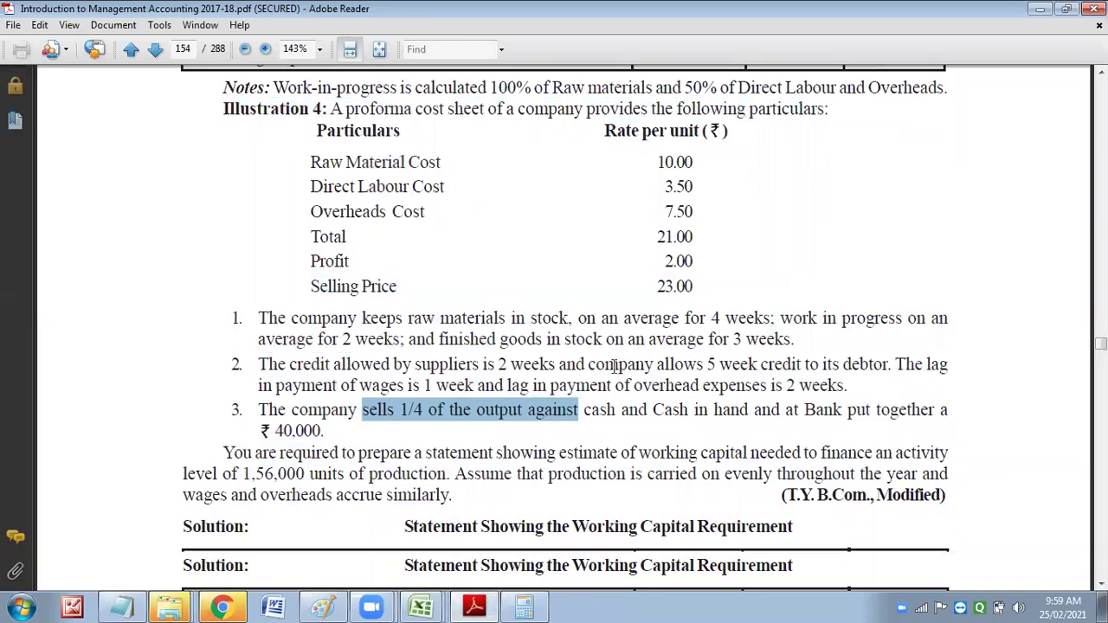
scroll(618, 378, down, 15)
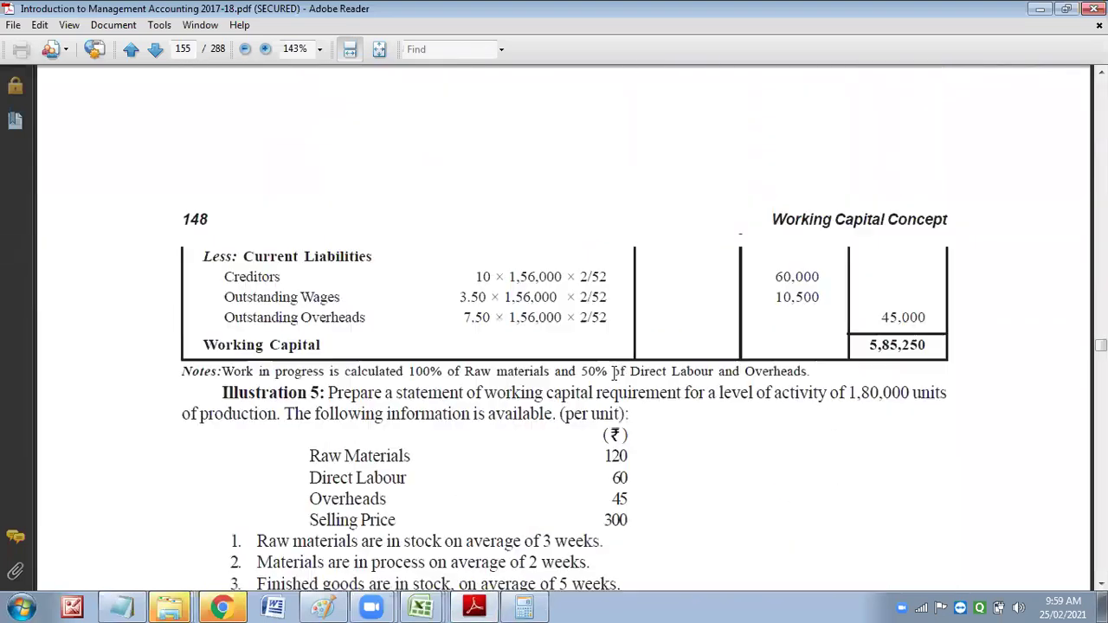
scroll(617, 381, down, 10)
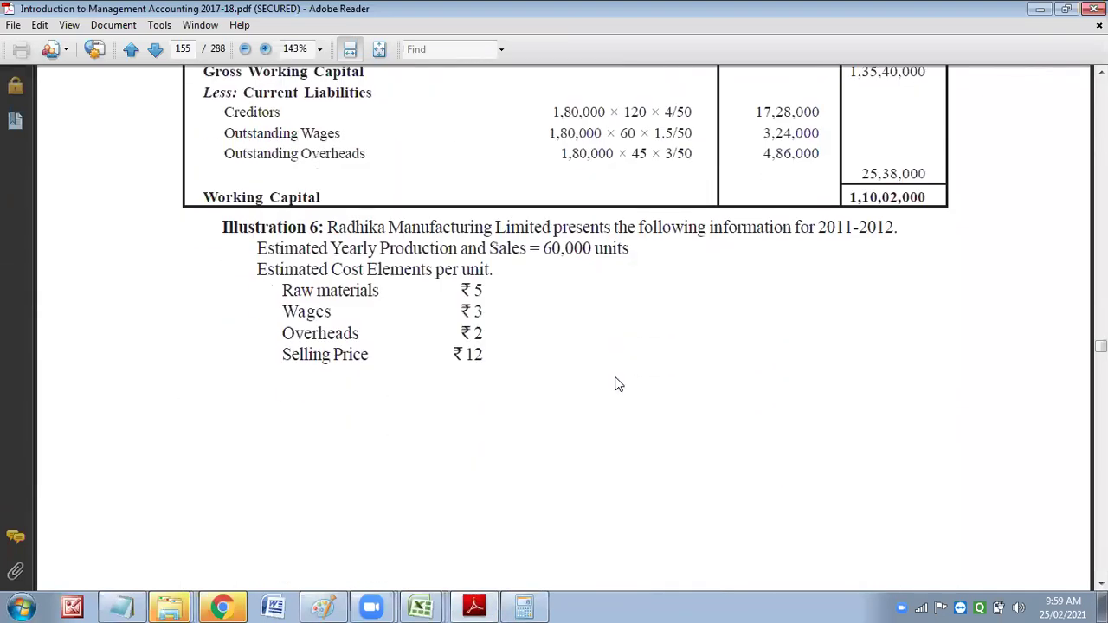
scroll(617, 381, down, 3)
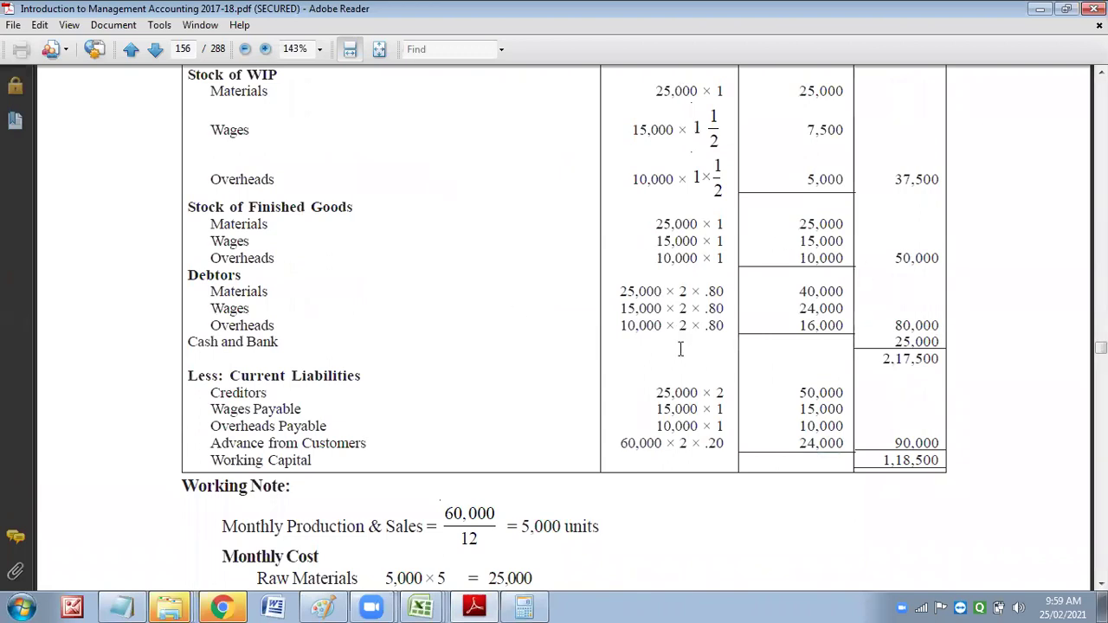
scroll(680, 349, down, 4)
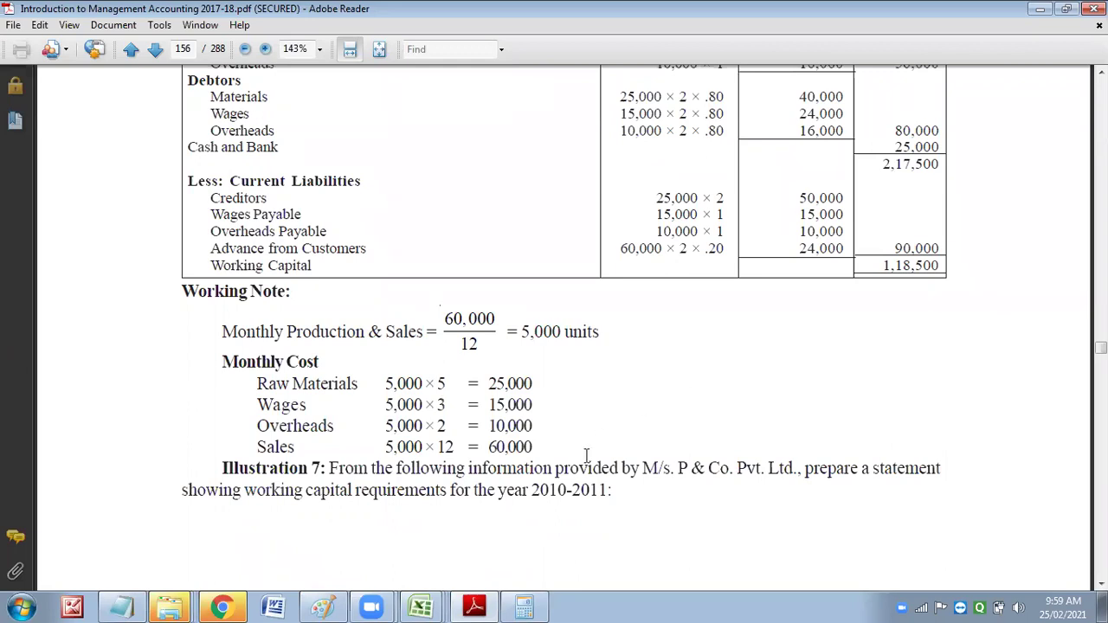
mouse_move(423, 606)
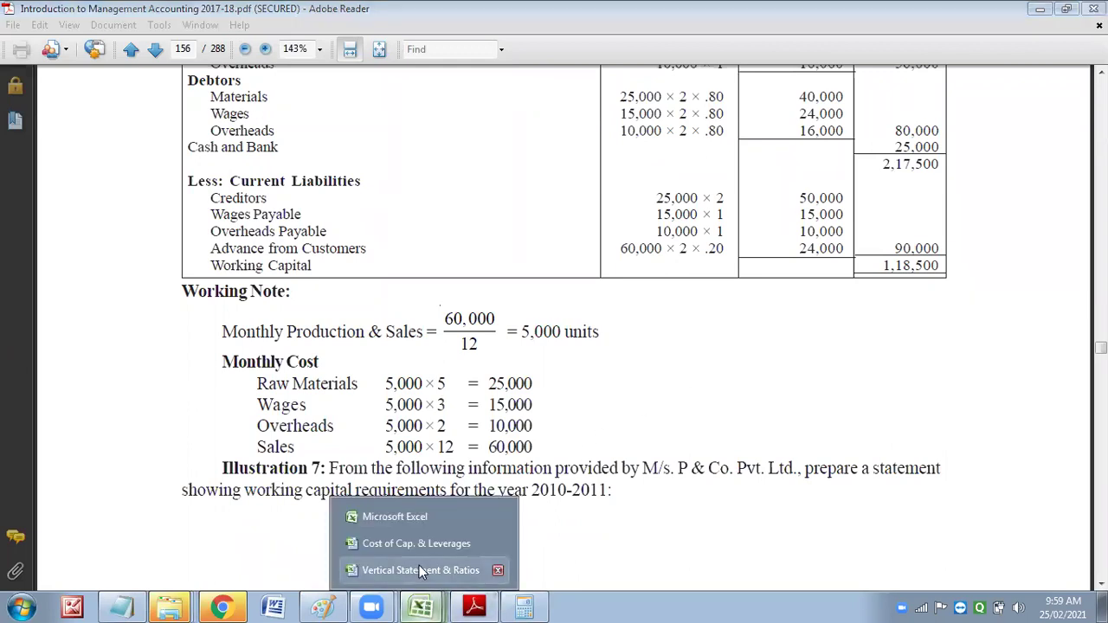
Switch to the Vertical Statement & Ratios workbook and correct the current liabilities total in F16 to (1,15,500) and the estimated working capital in F18 to 5,85,250.
click(419, 570)
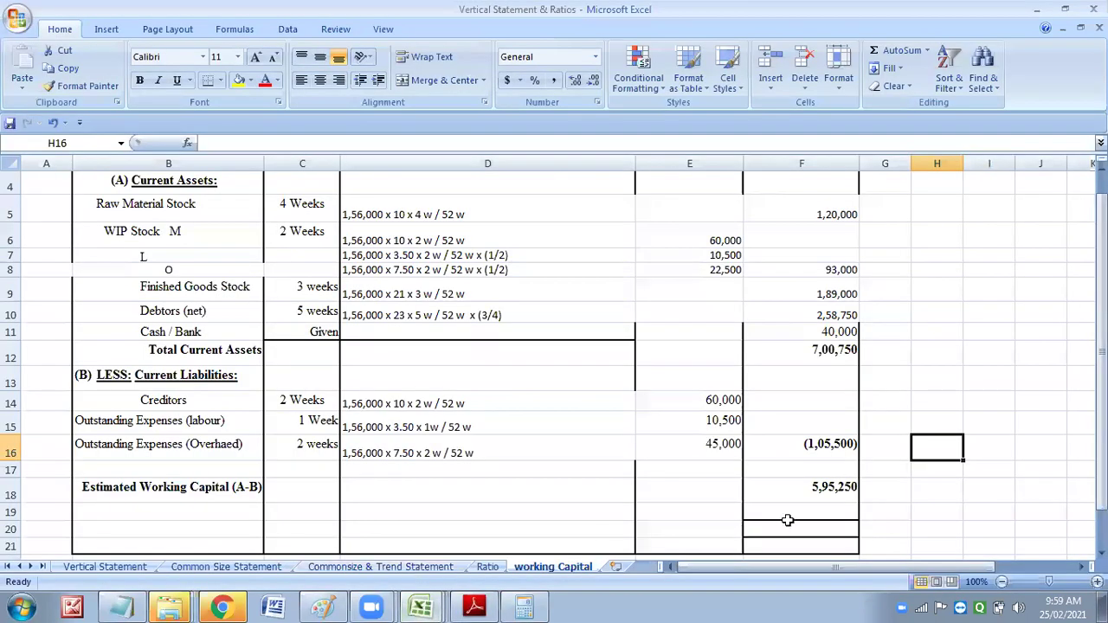
double_click(829, 444)
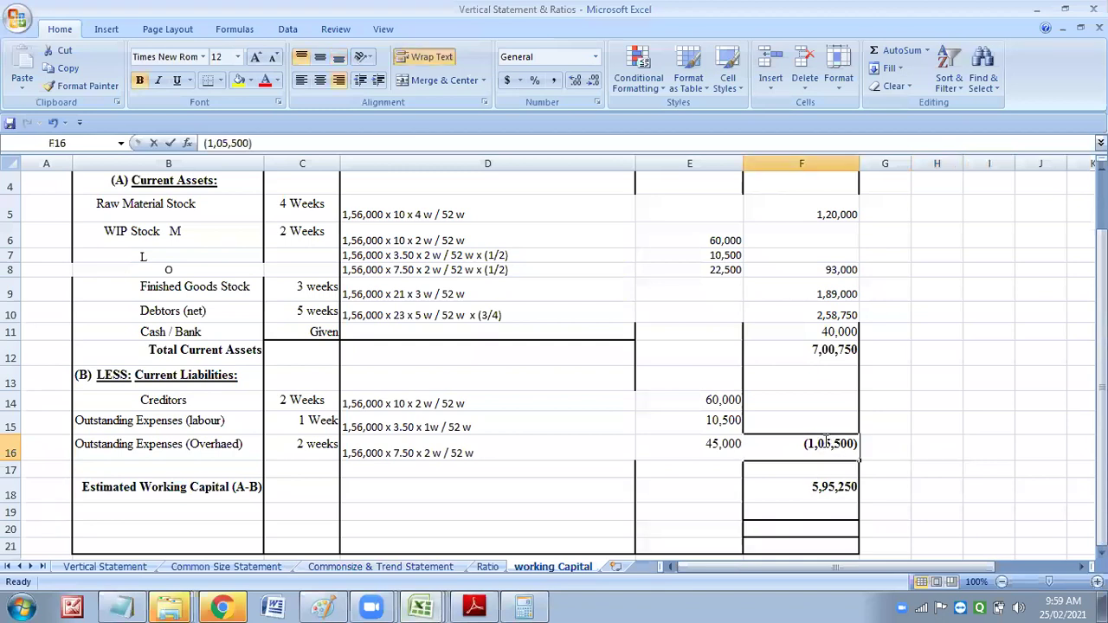
click(821, 442)
key(BackSpace)
text(1)
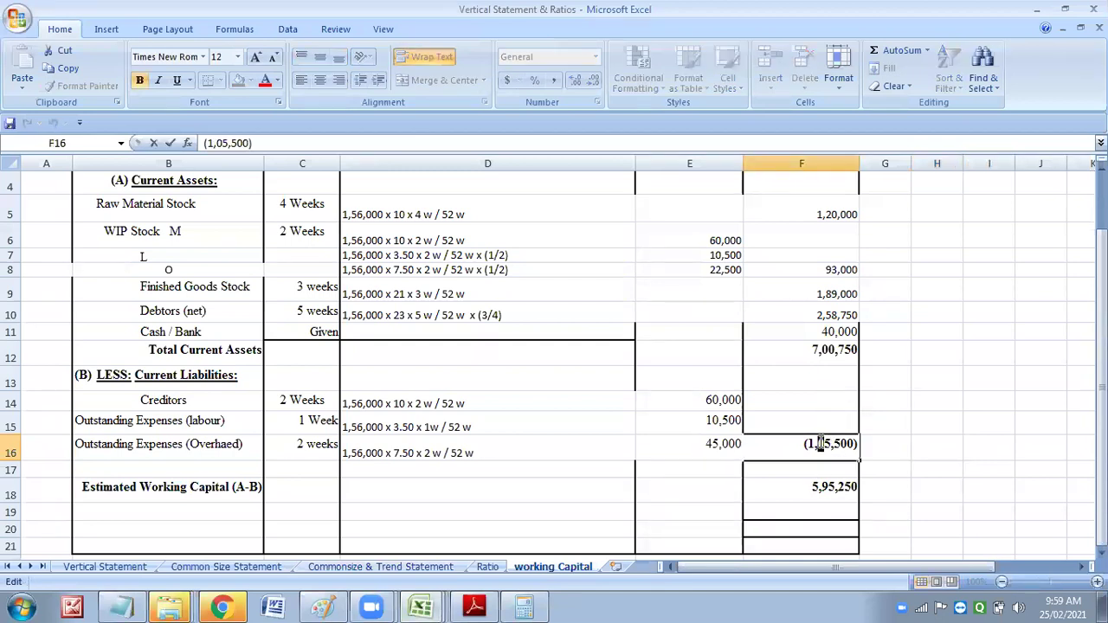
click(830, 485)
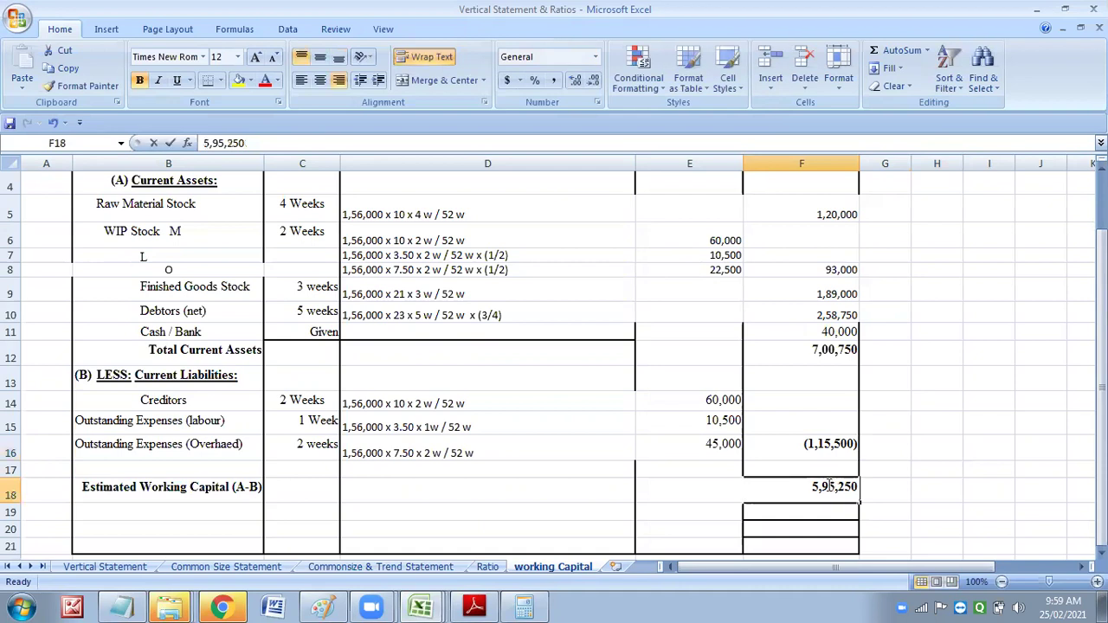
click(906, 510)
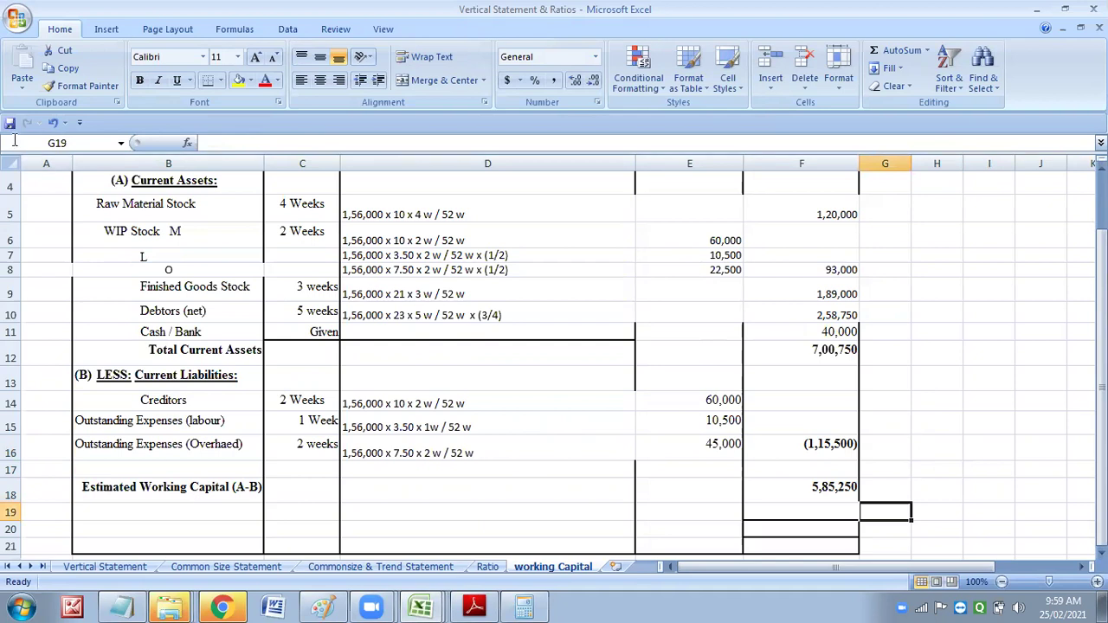
Look through the solution and working note of Illustration 7 in the textbook PDF in Adobe Reader, and return to the Excel working capital statement.
click(475, 606)
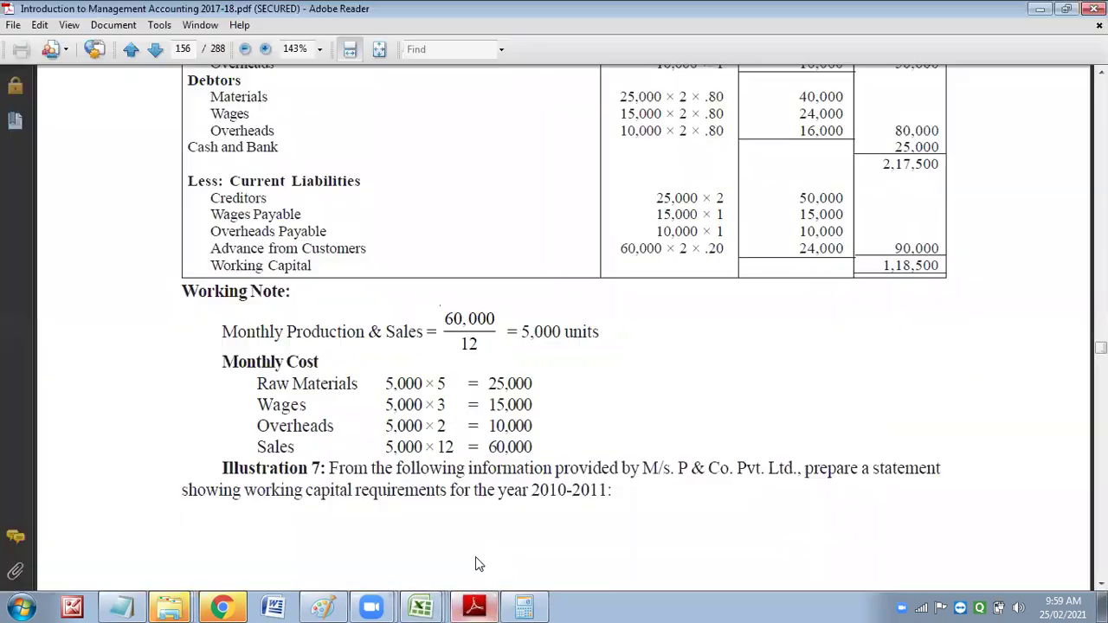
scroll(571, 353, down, 5)
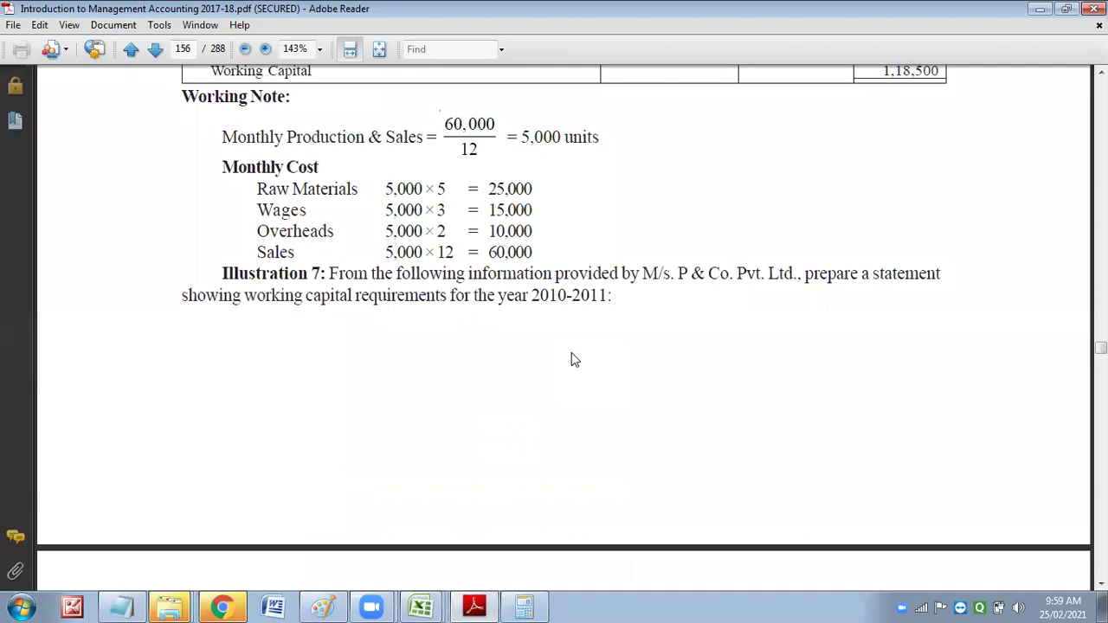
scroll(613, 349, down, 10)
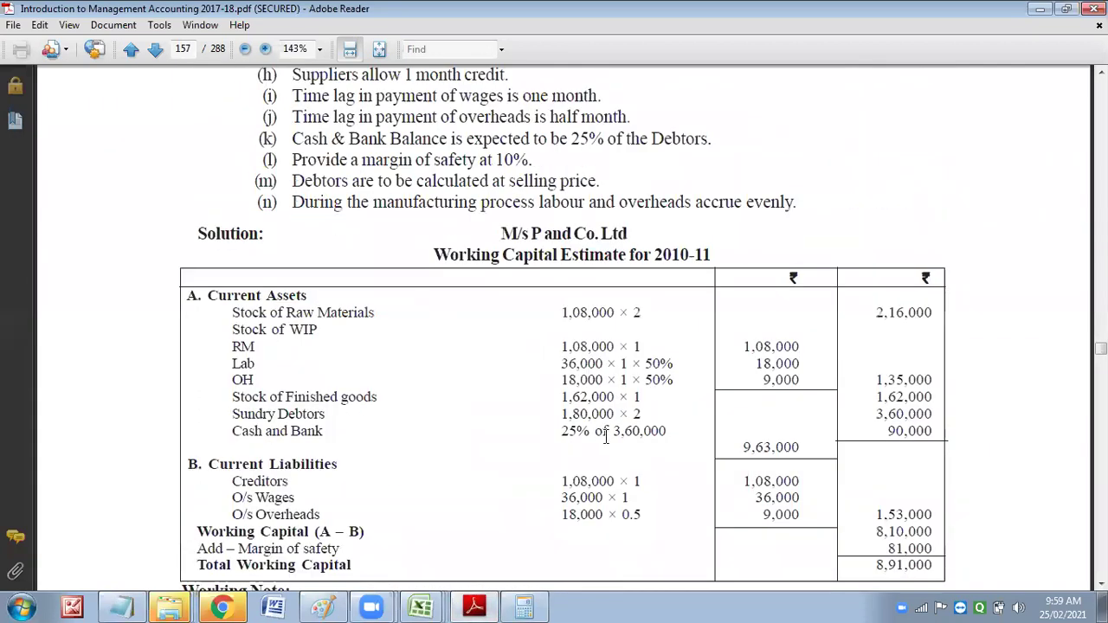
scroll(606, 437, down, 5)
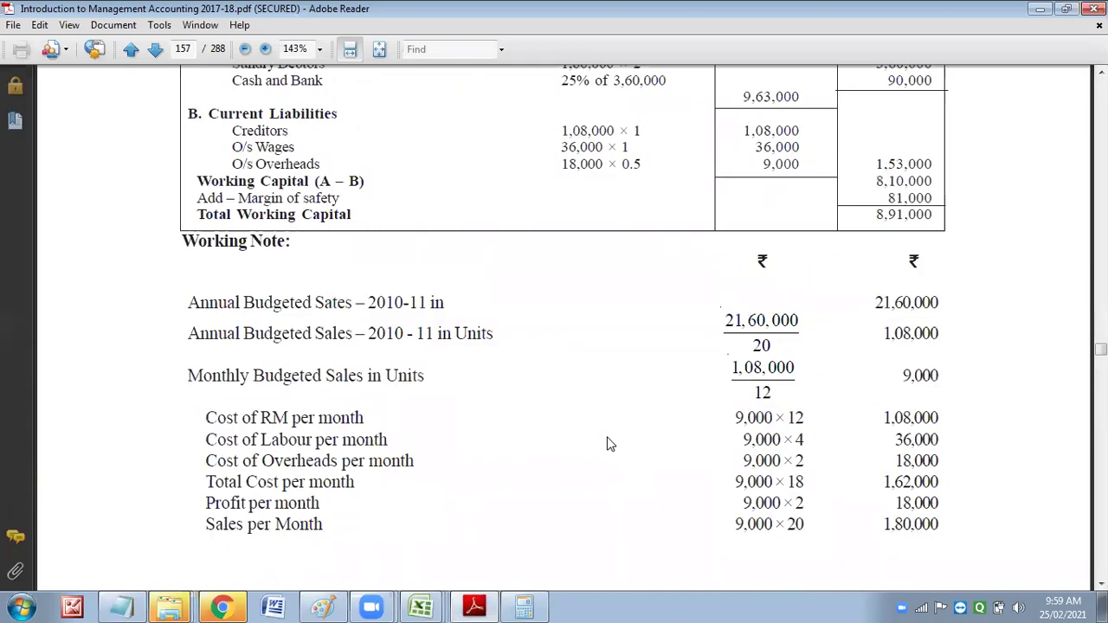
scroll(609, 444, down, 3)
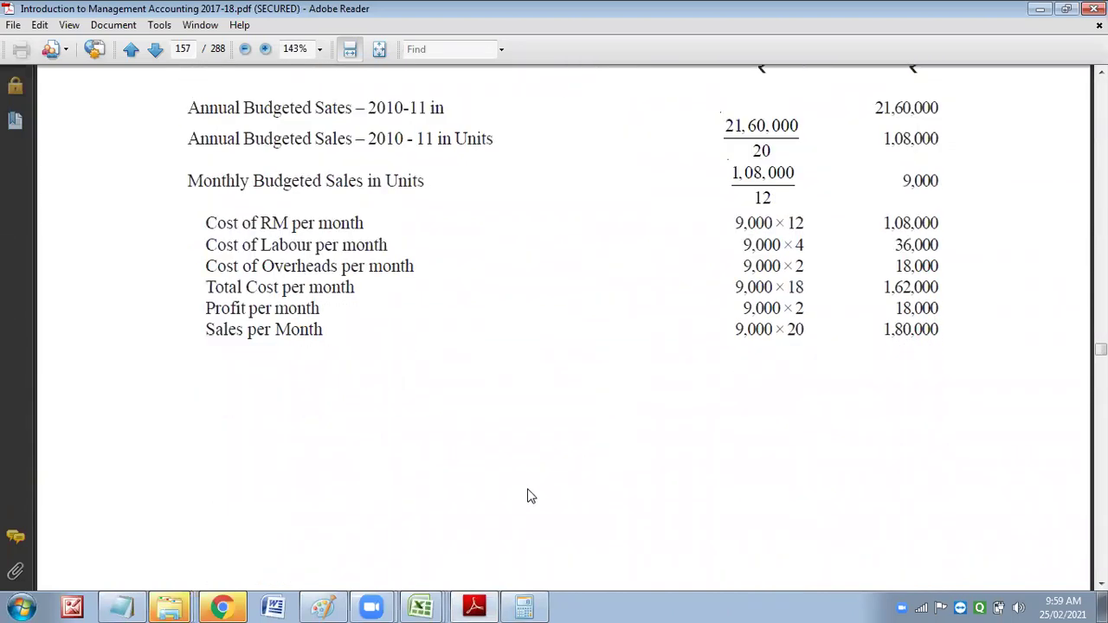
mouse_move(436, 604)
click(433, 571)
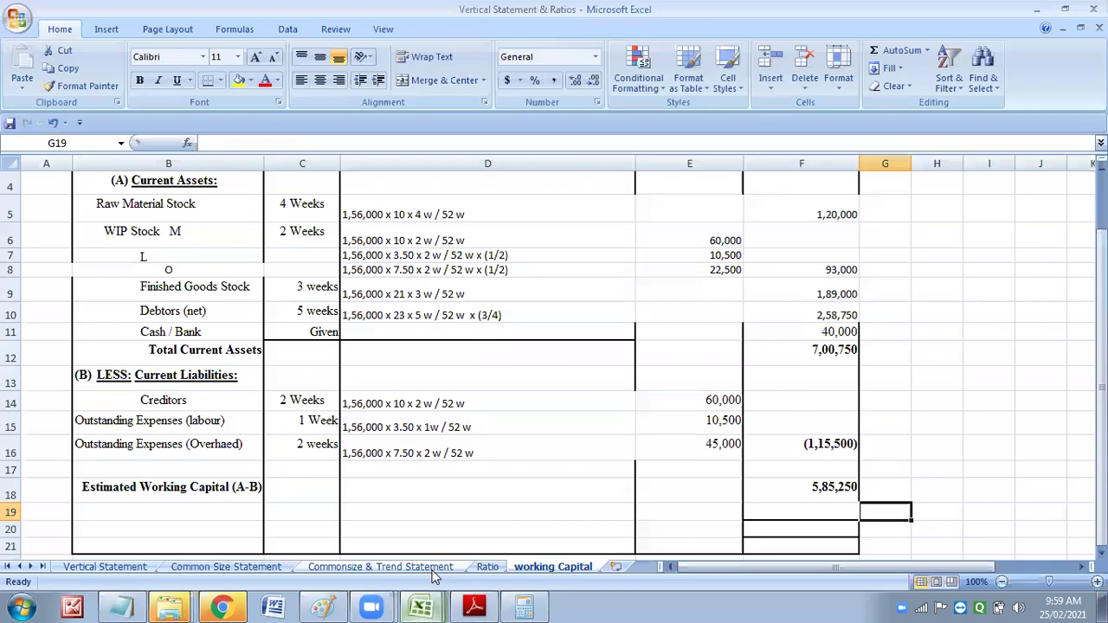